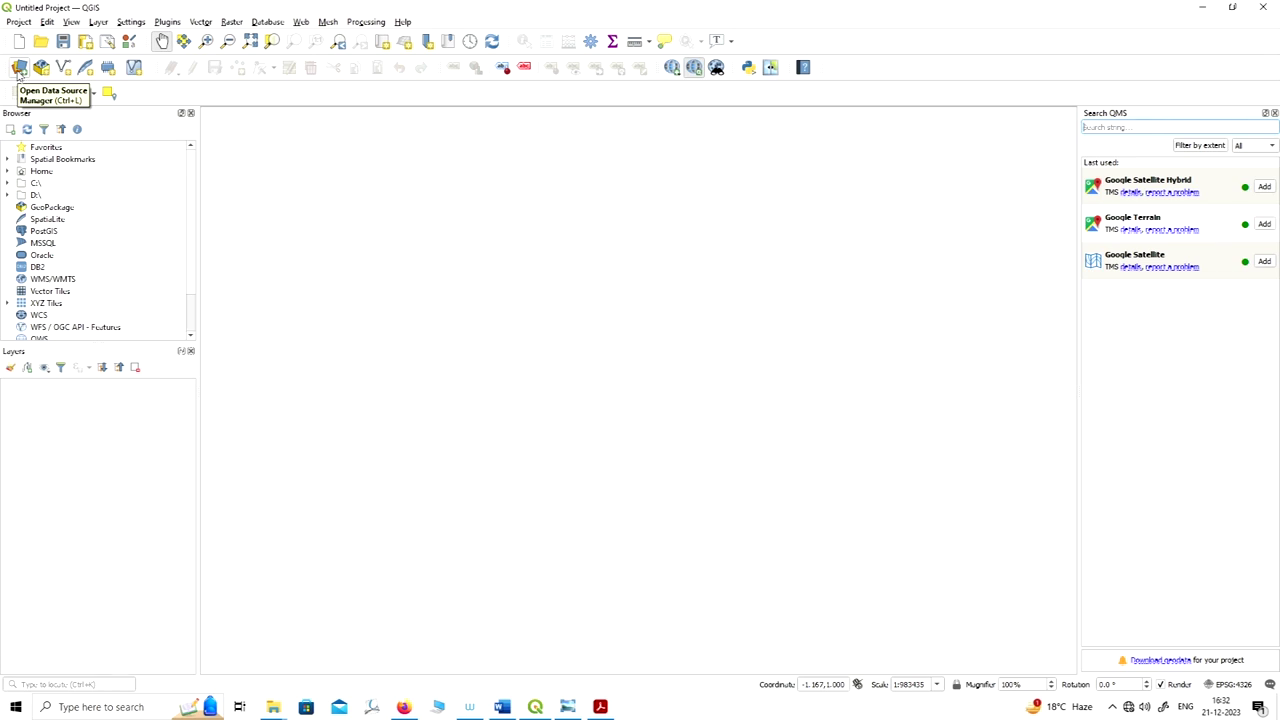
Step: Add the raster H43K13_53b13.tiff from the Mosaicking folder to the project as a layer
{"action": "left_click", "coordinate": [19, 68]}
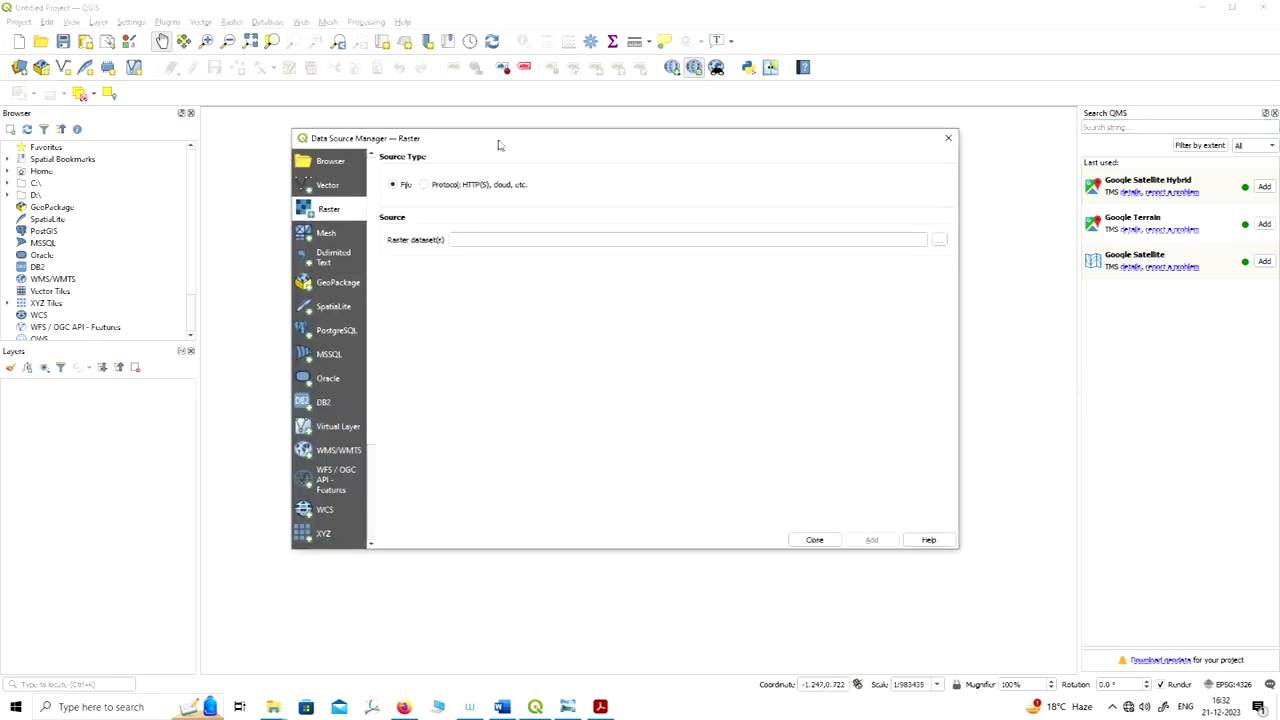
{"action": "left_click_drag", "start_coordinate": [499, 145], "coordinate": [499, 78]}
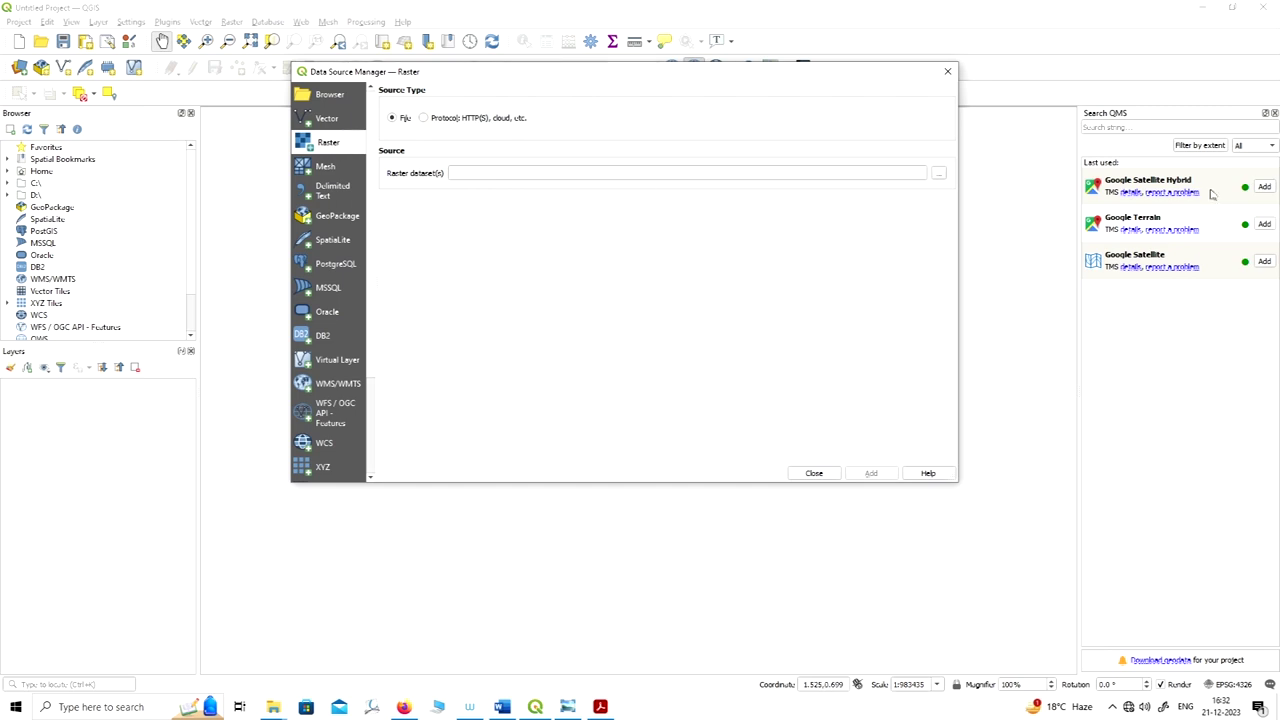
{"action": "left_click", "coordinate": [939, 177]}
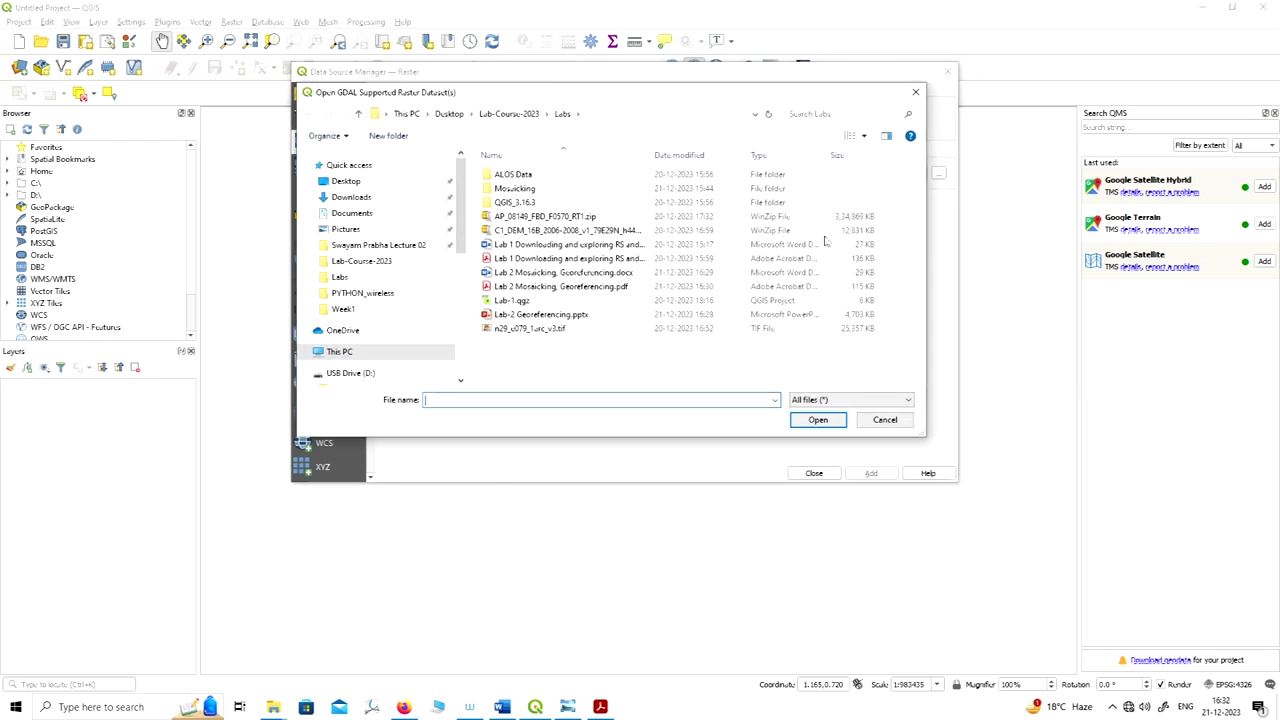
{"action": "double_click", "coordinate": [540, 190]}
{"action": "left_click", "coordinate": [883, 187]}
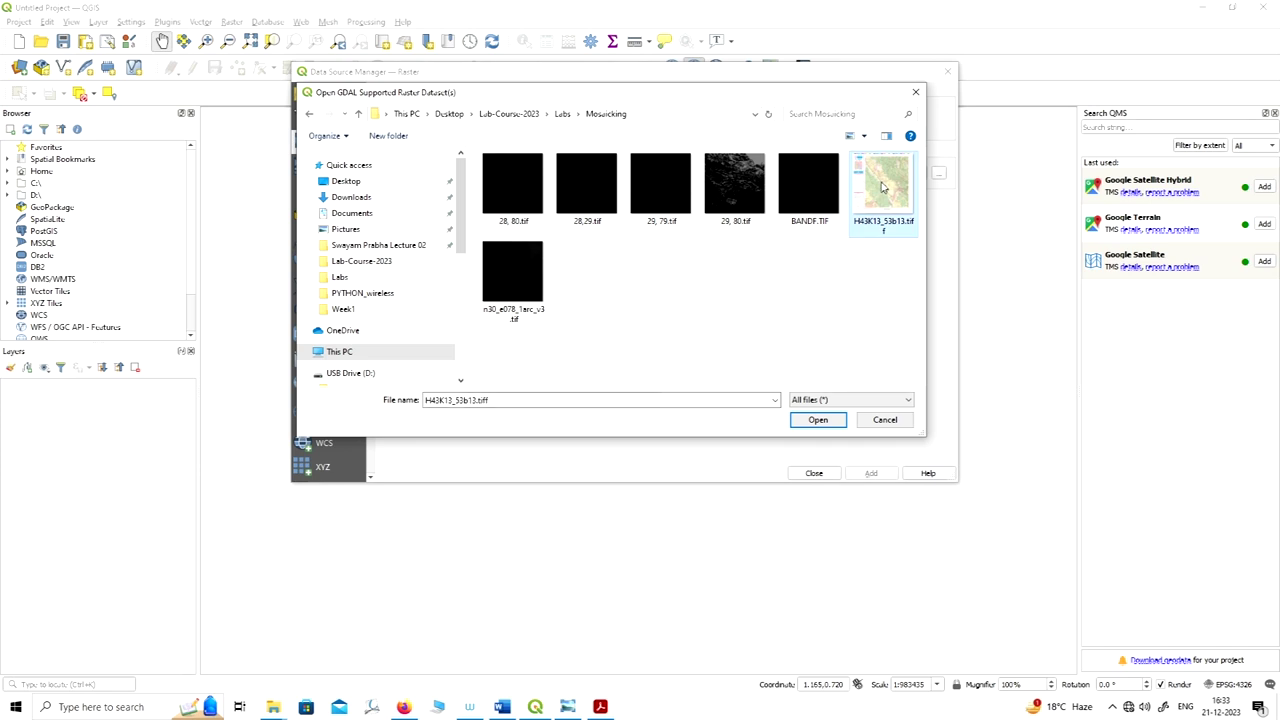
{"action": "left_click", "coordinate": [818, 420]}
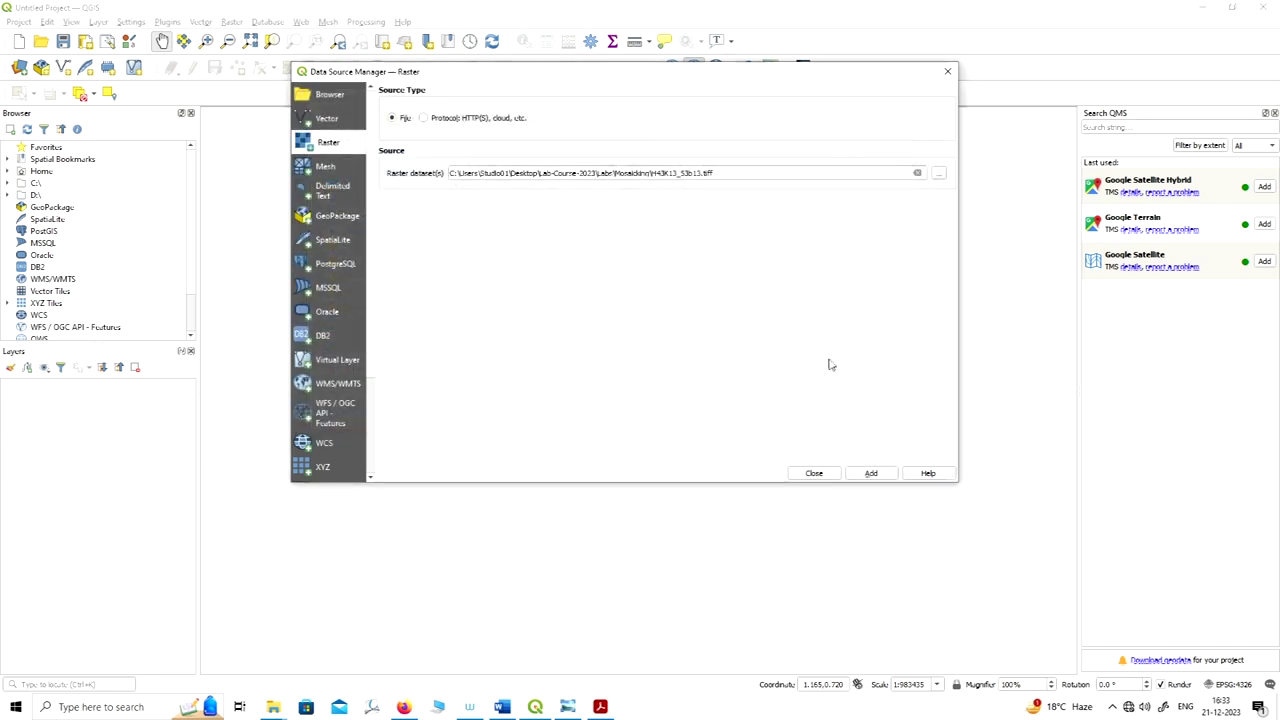
{"action": "left_click", "coordinate": [870, 474]}
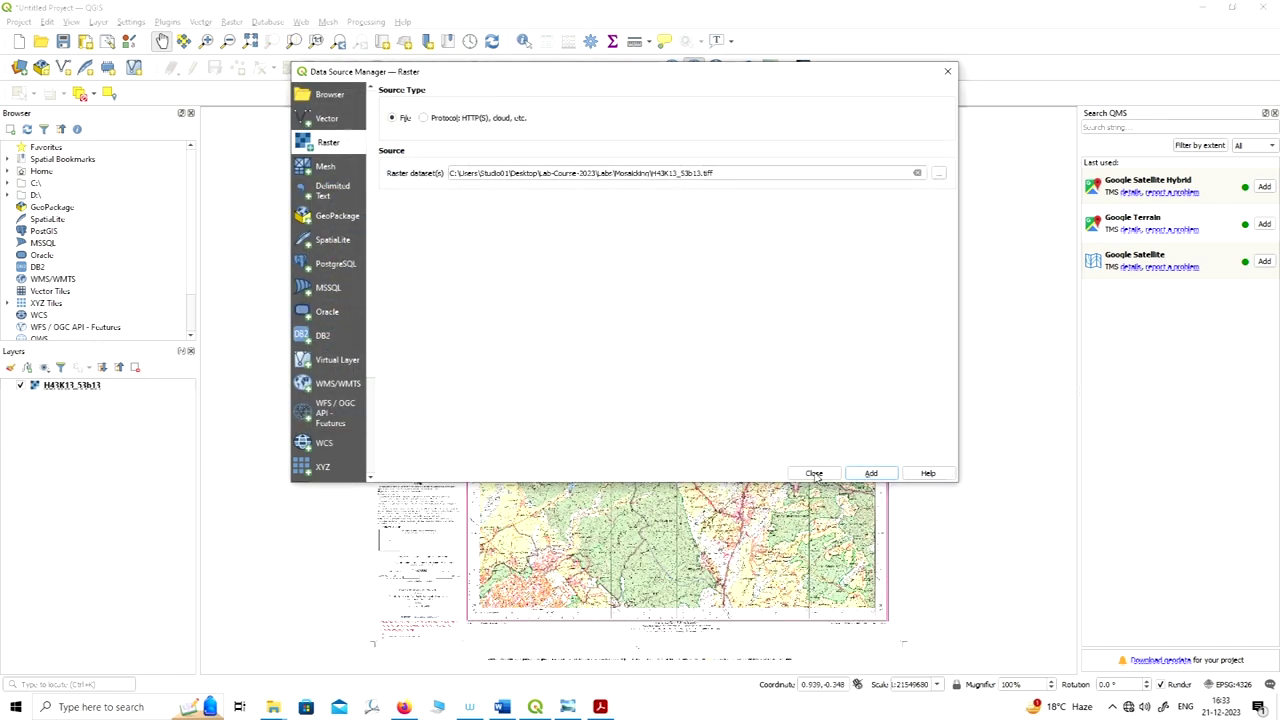
{"action": "left_click", "coordinate": [814, 474]}
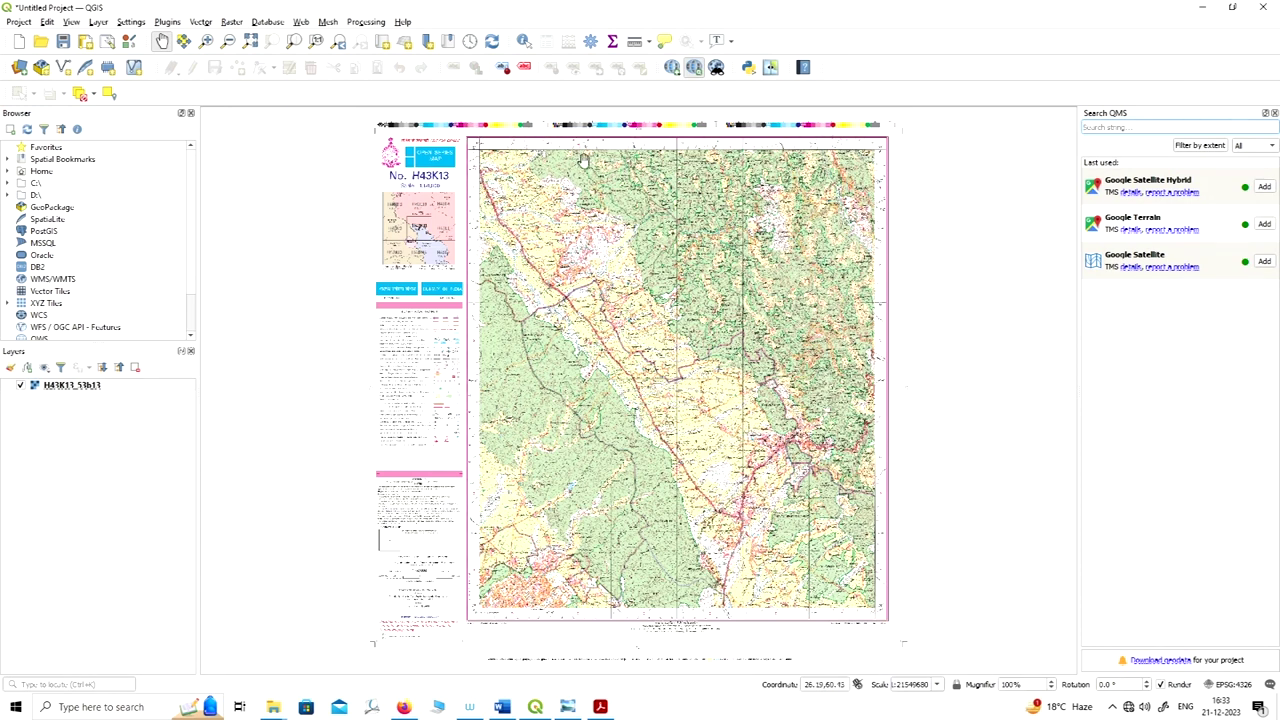
Step: Examine the latitude and longitude labels at the upper-left corner of the H43K13 map sheet
{"action": "scroll", "coordinate": [470, 135], "scroll_direction": "up", "scroll_amount": 1}
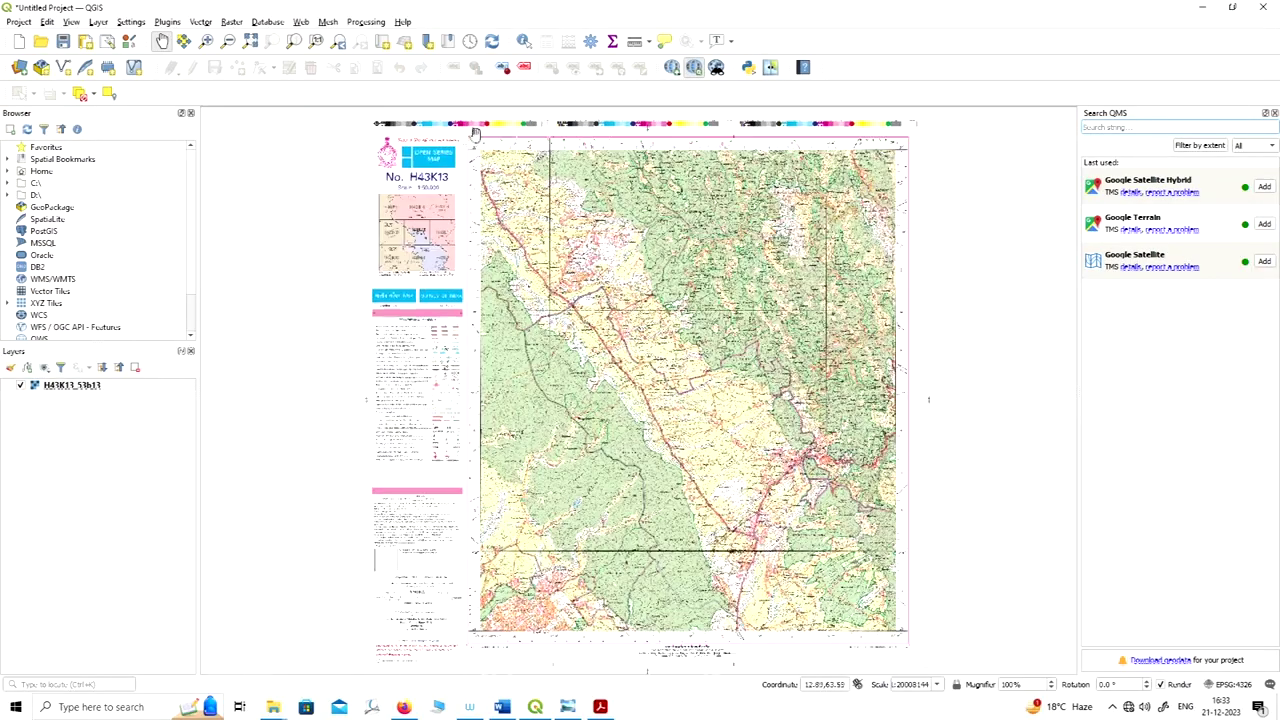
{"action": "scroll", "coordinate": [476, 133], "scroll_direction": "up", "scroll_amount": 10}
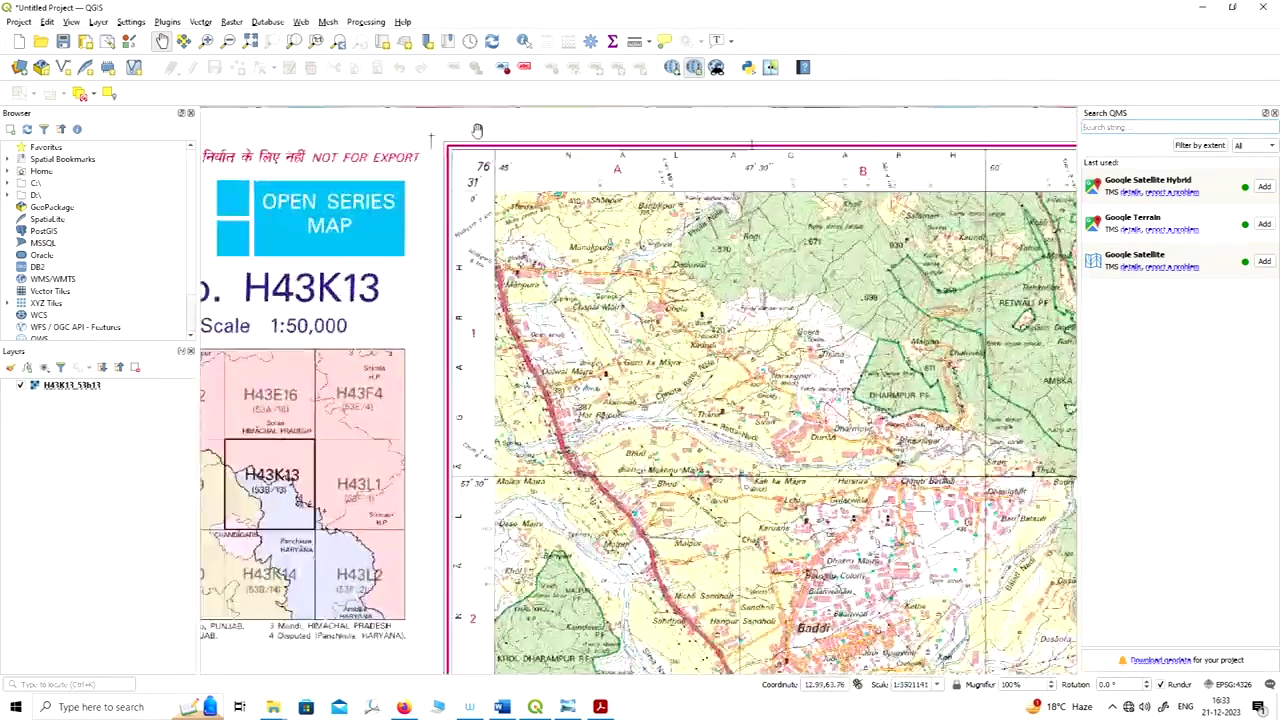
{"action": "scroll", "coordinate": [477, 130], "scroll_direction": "up", "scroll_amount": 10}
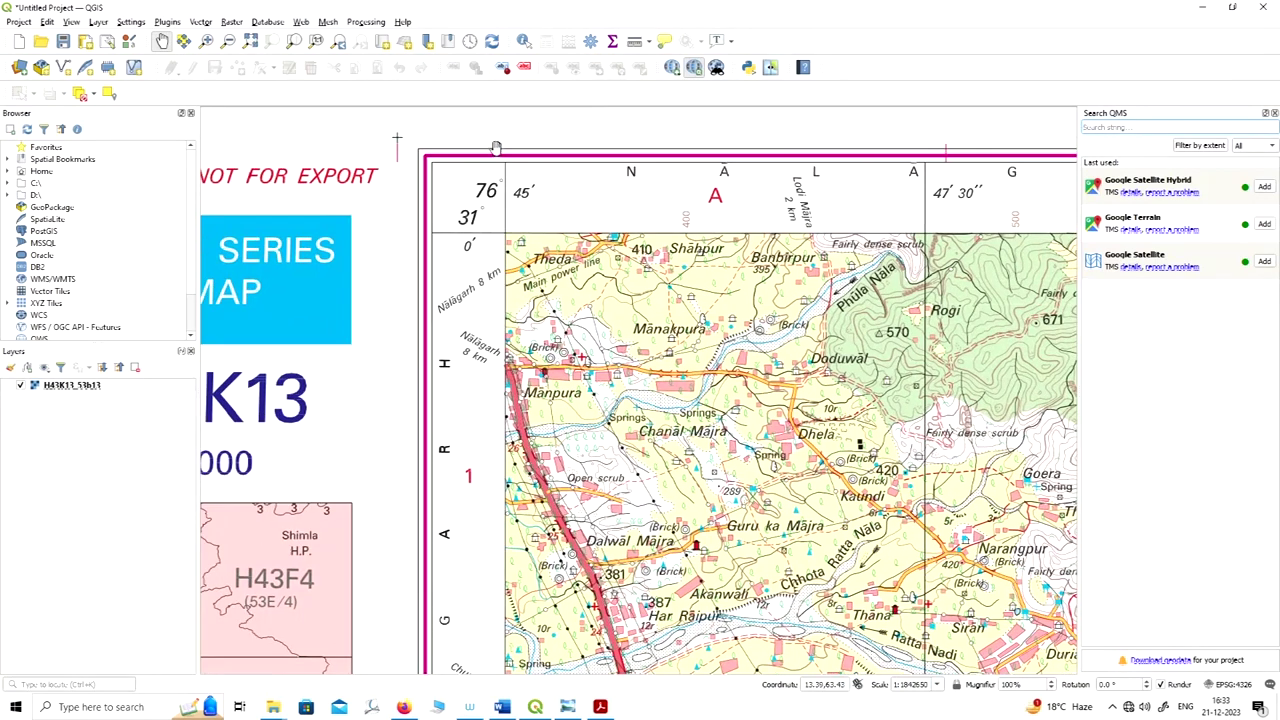
{"action": "scroll", "coordinate": [498, 150], "scroll_direction": "up", "scroll_amount": 4}
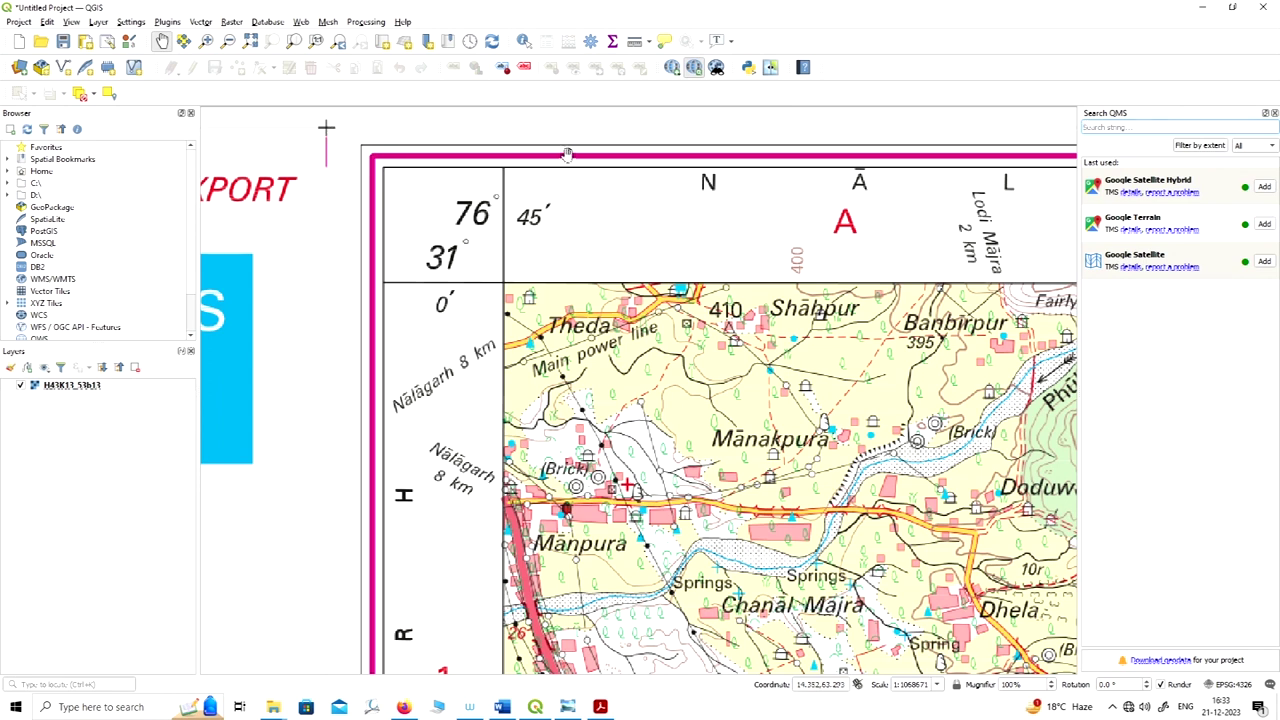
{"action": "scroll", "coordinate": [503, 157], "scroll_direction": "up", "scroll_amount": 3}
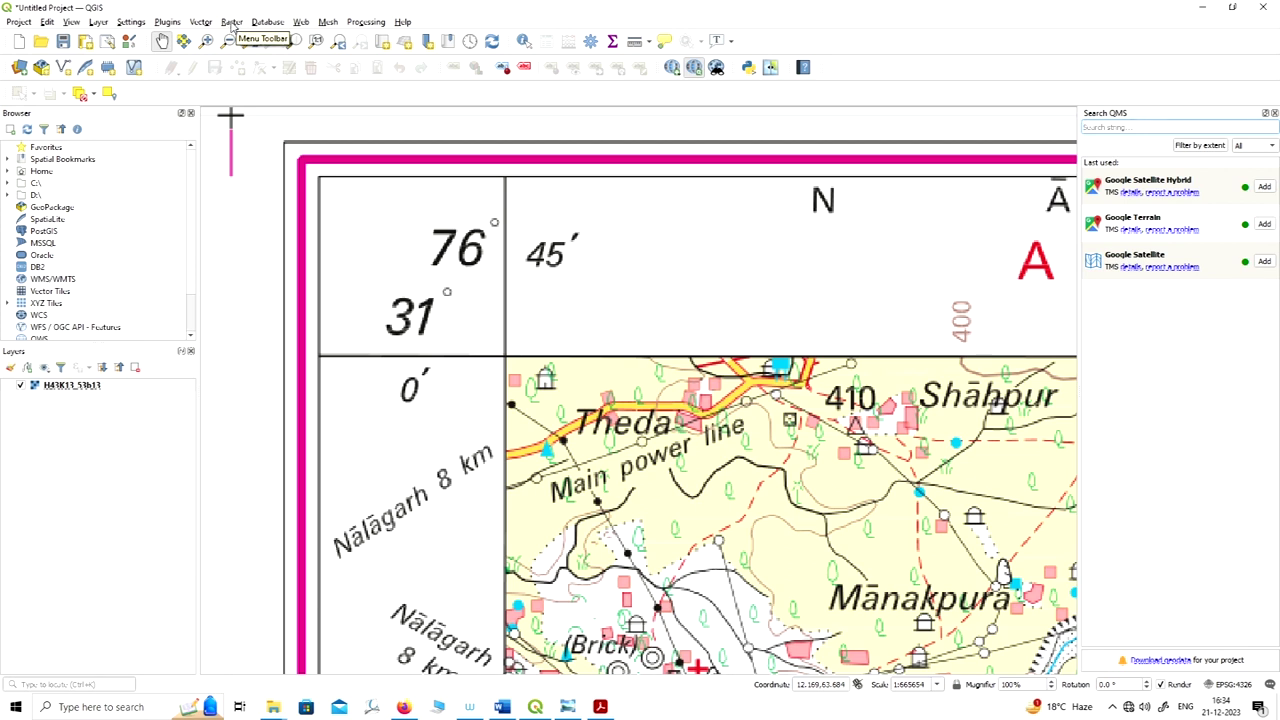
Step: Open the raster Georeferencer and maximize its window
{"action": "left_click", "coordinate": [231, 22]}
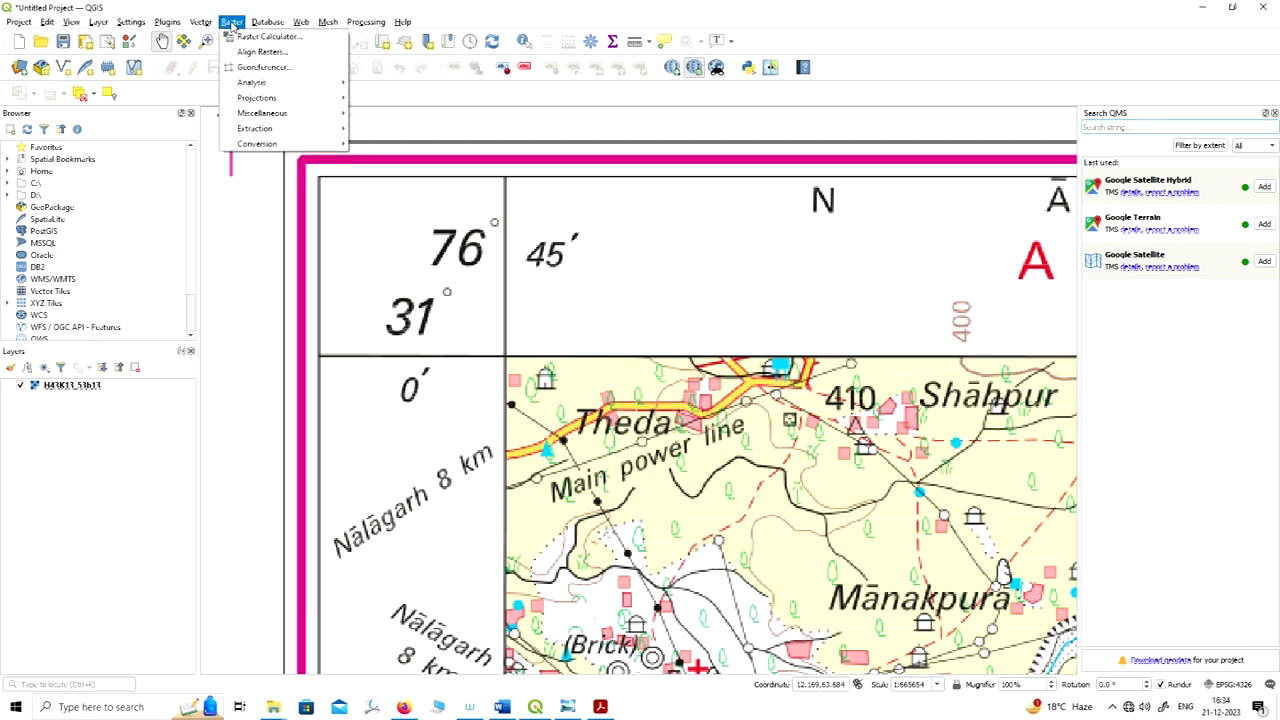
{"action": "left_click", "coordinate": [265, 70]}
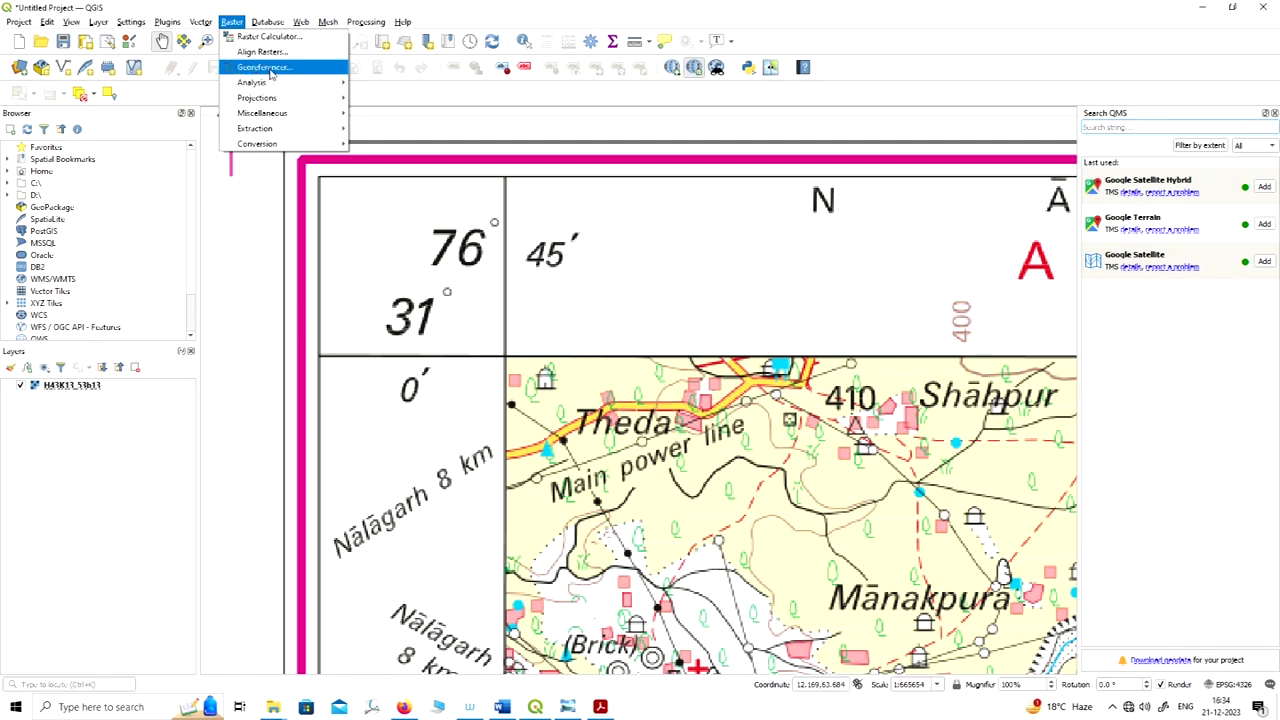
{"action": "left_click", "coordinate": [268, 67]}
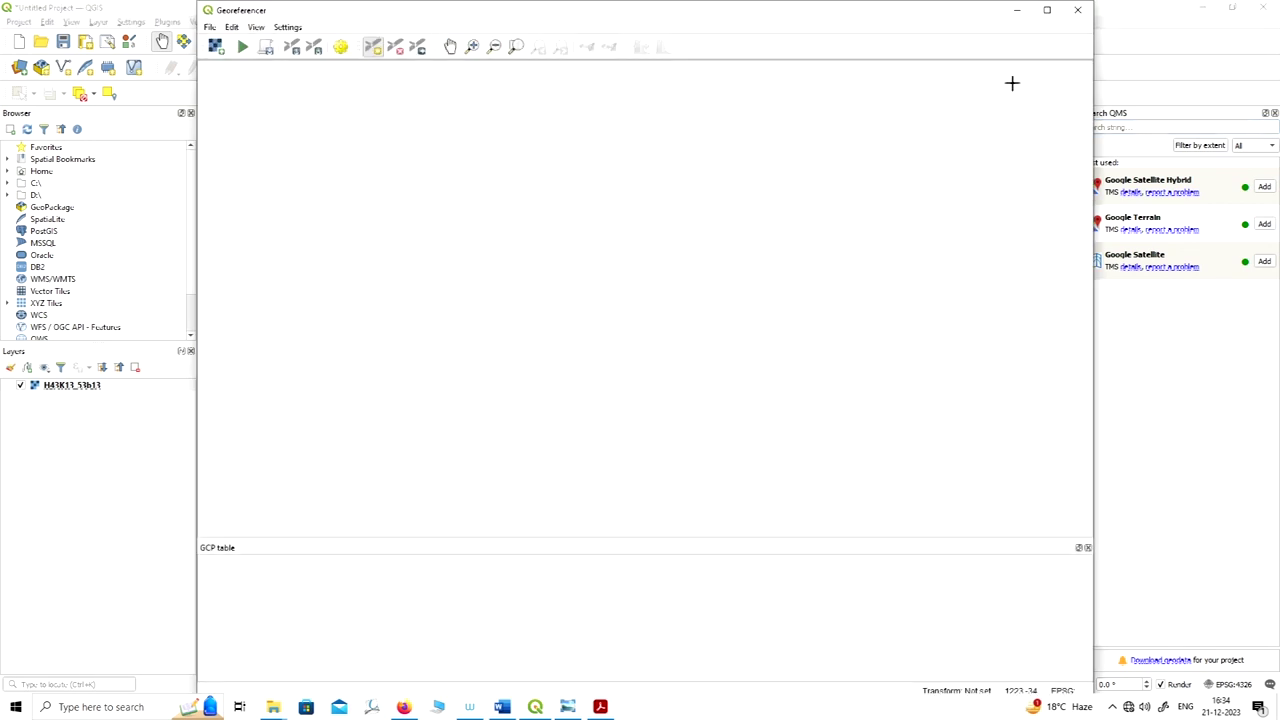
{"action": "left_click", "coordinate": [1048, 12]}
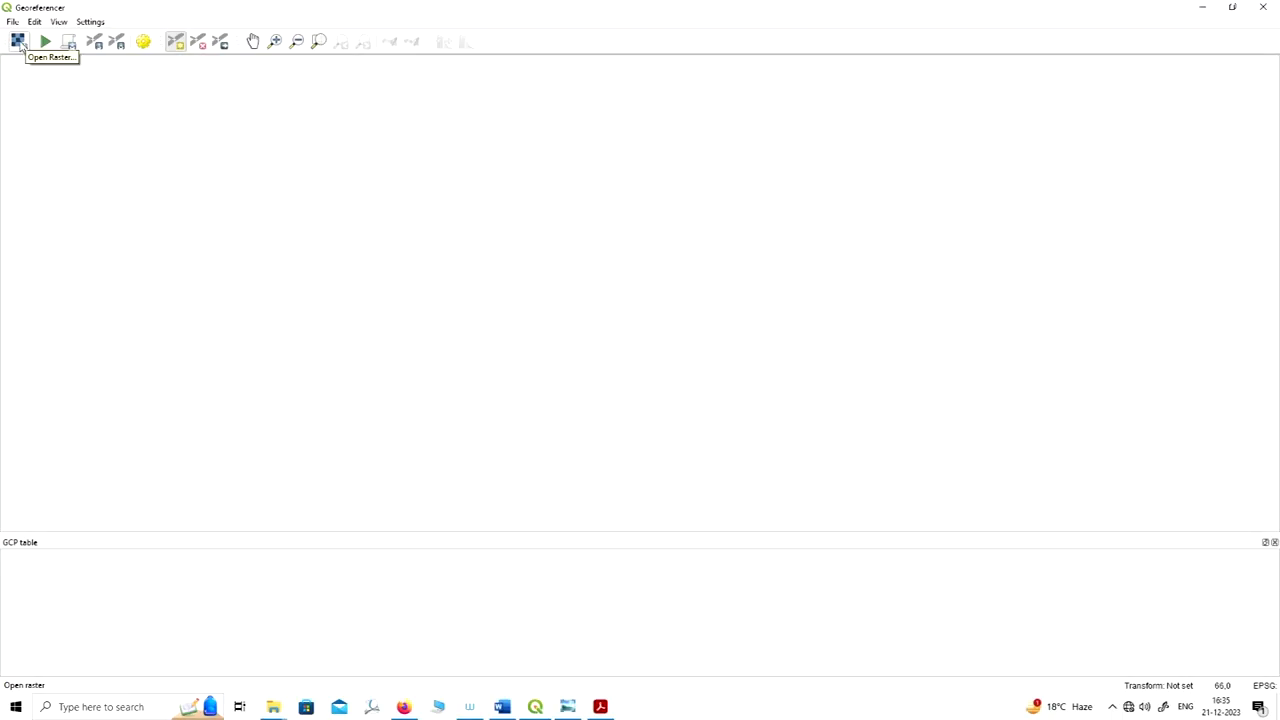
Step: Load H43K13_53b13.tiff from the Labs Mosaicking folder into the Georeferencer
{"action": "left_click", "coordinate": [18, 42]}
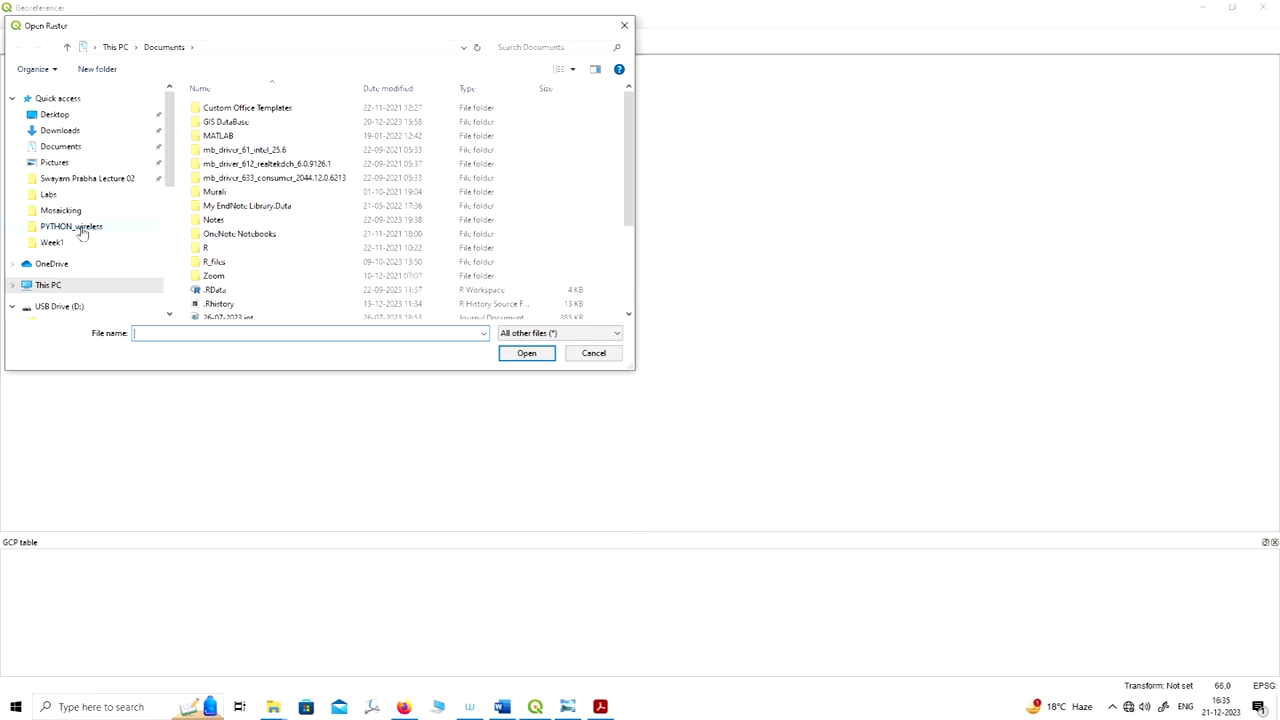
{"action": "left_click", "coordinate": [52, 194]}
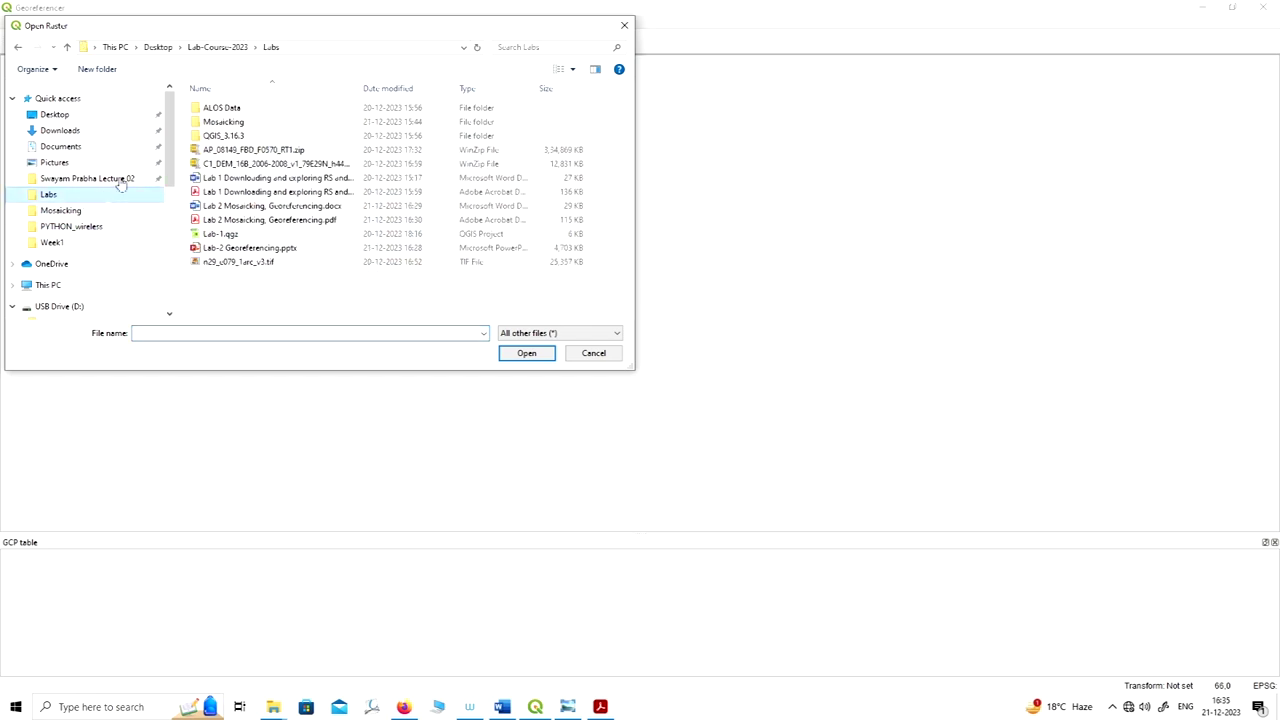
{"action": "double_click", "coordinate": [245, 123]}
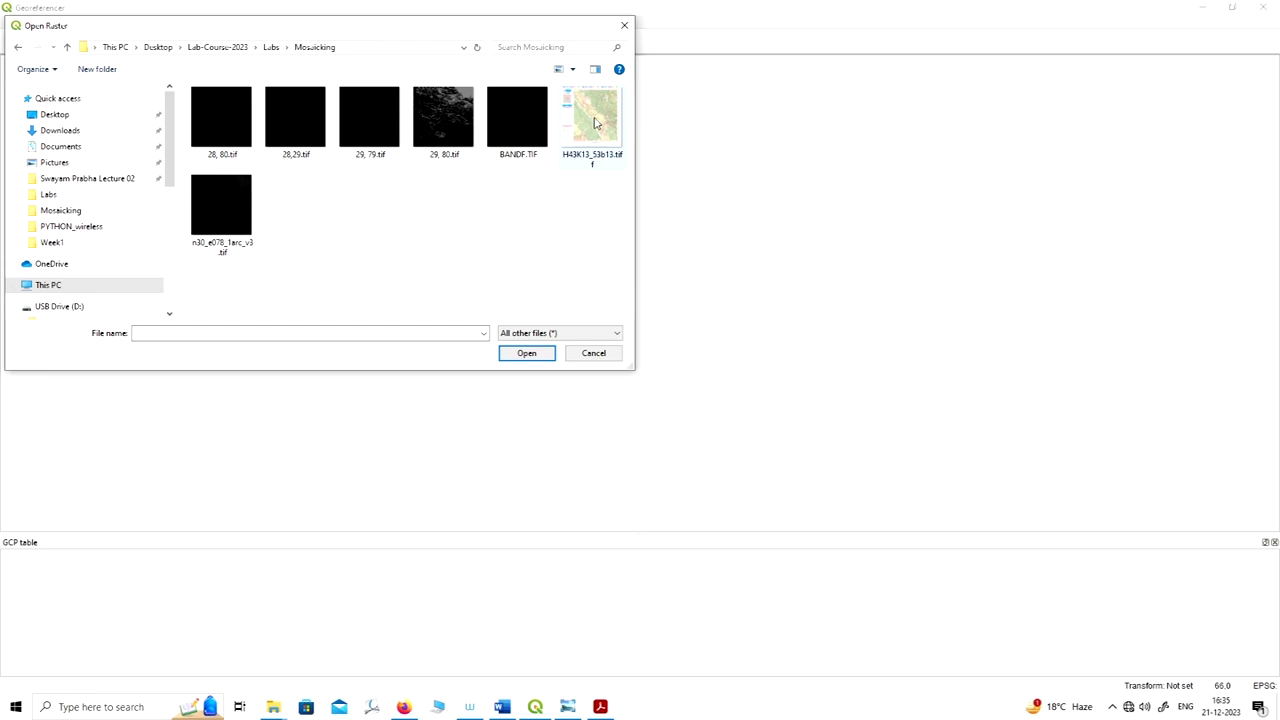
{"action": "left_click", "coordinate": [592, 122]}
{"action": "left_click", "coordinate": [527, 353]}
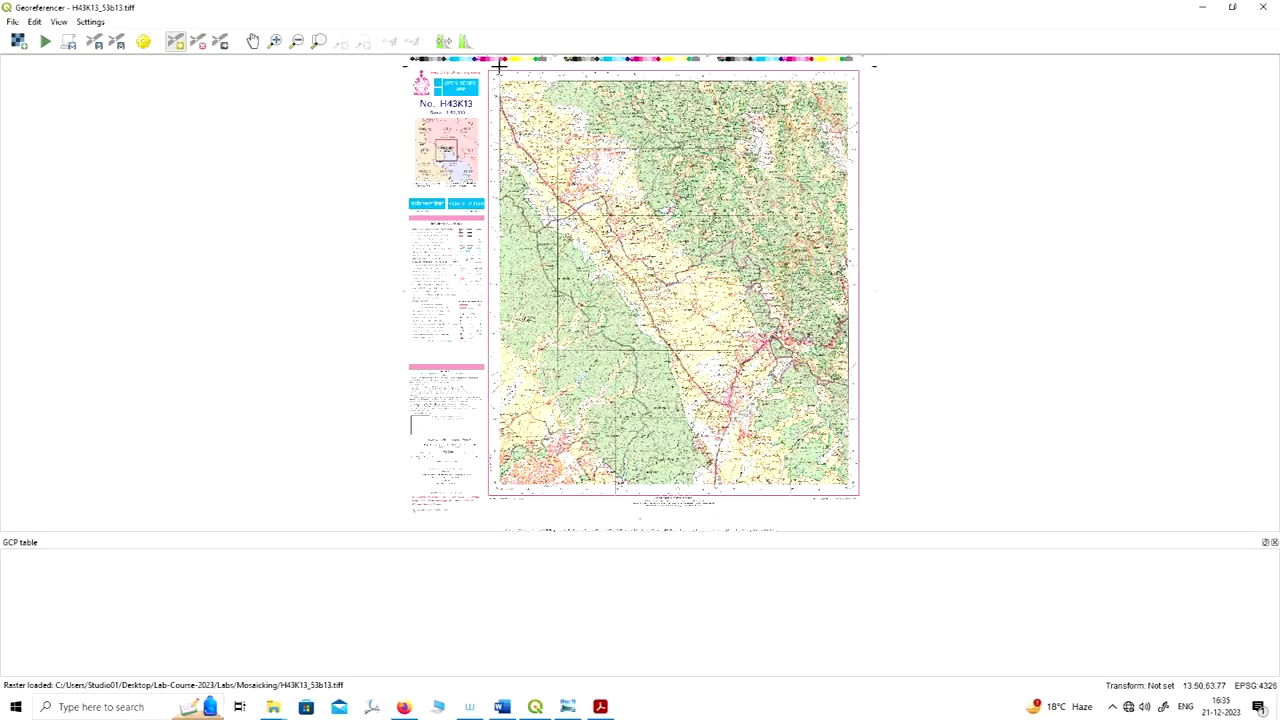
Step: Inspect the map's upper-left grid corner closely, where the 76° 45′ and 31° 0′ lines cross
{"action": "scroll", "coordinate": [497, 68], "scroll_direction": "up", "scroll_amount": 2}
{"action": "scroll", "coordinate": [497, 68], "scroll_direction": "up", "scroll_amount": 4}
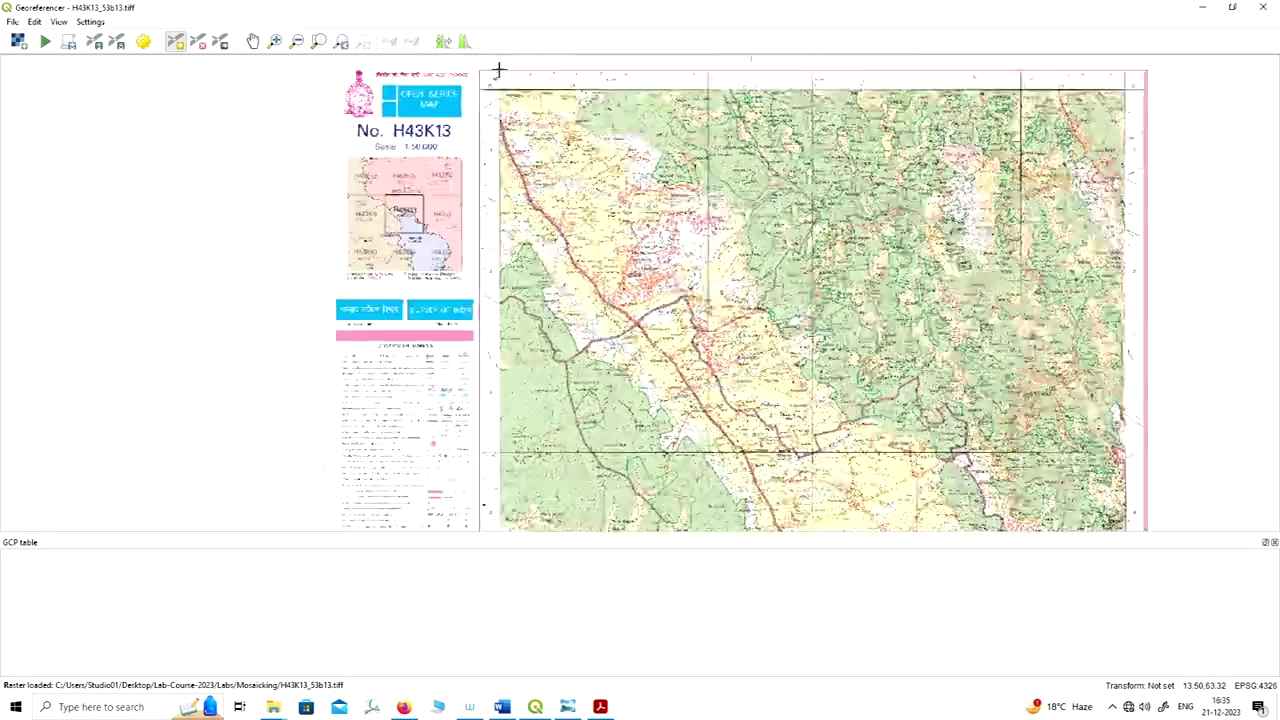
{"action": "scroll", "coordinate": [500, 80], "scroll_direction": "up", "scroll_amount": 2}
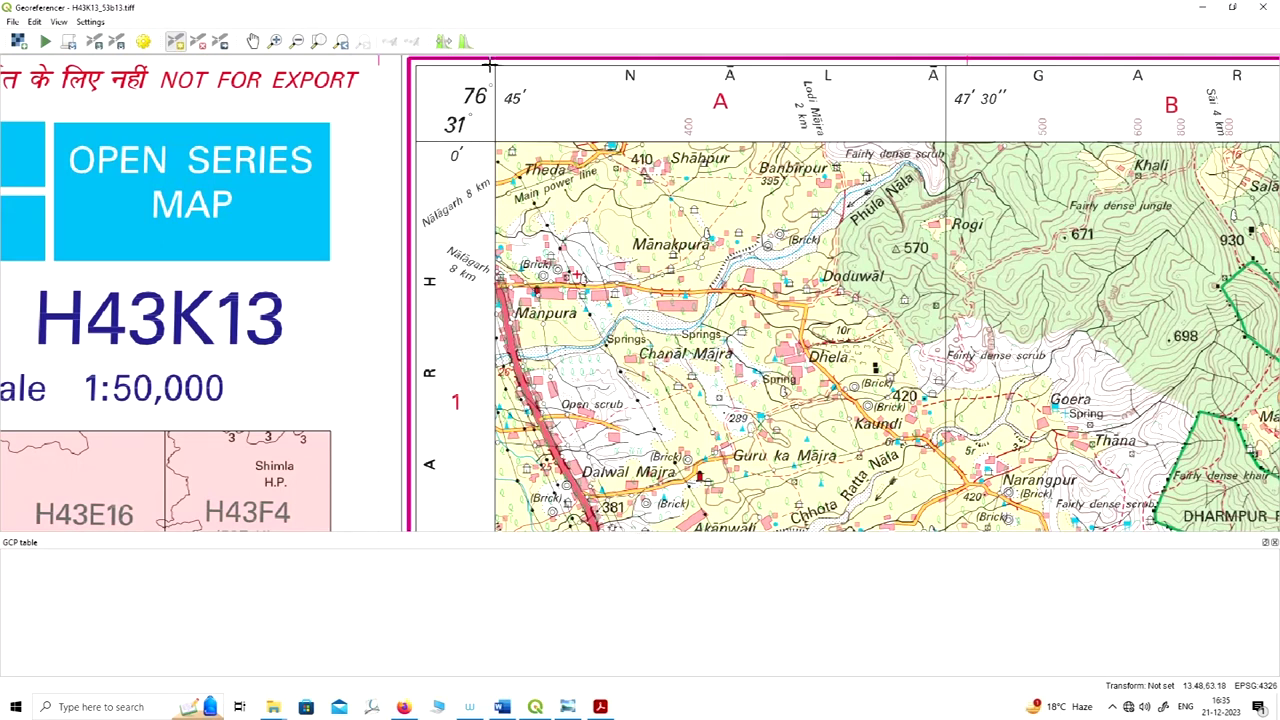
{"action": "scroll", "coordinate": [491, 66], "scroll_direction": "up", "scroll_amount": 2}
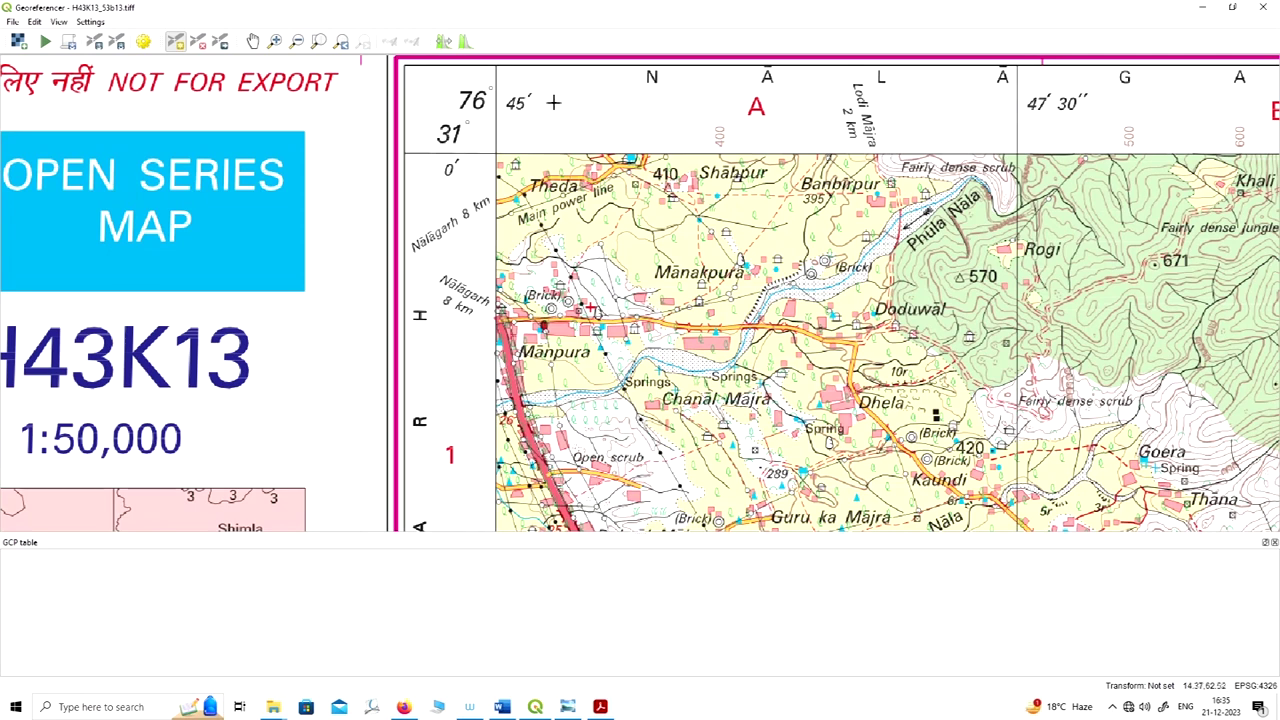
{"action": "scroll", "coordinate": [500, 86], "scroll_direction": "up", "scroll_amount": 2}
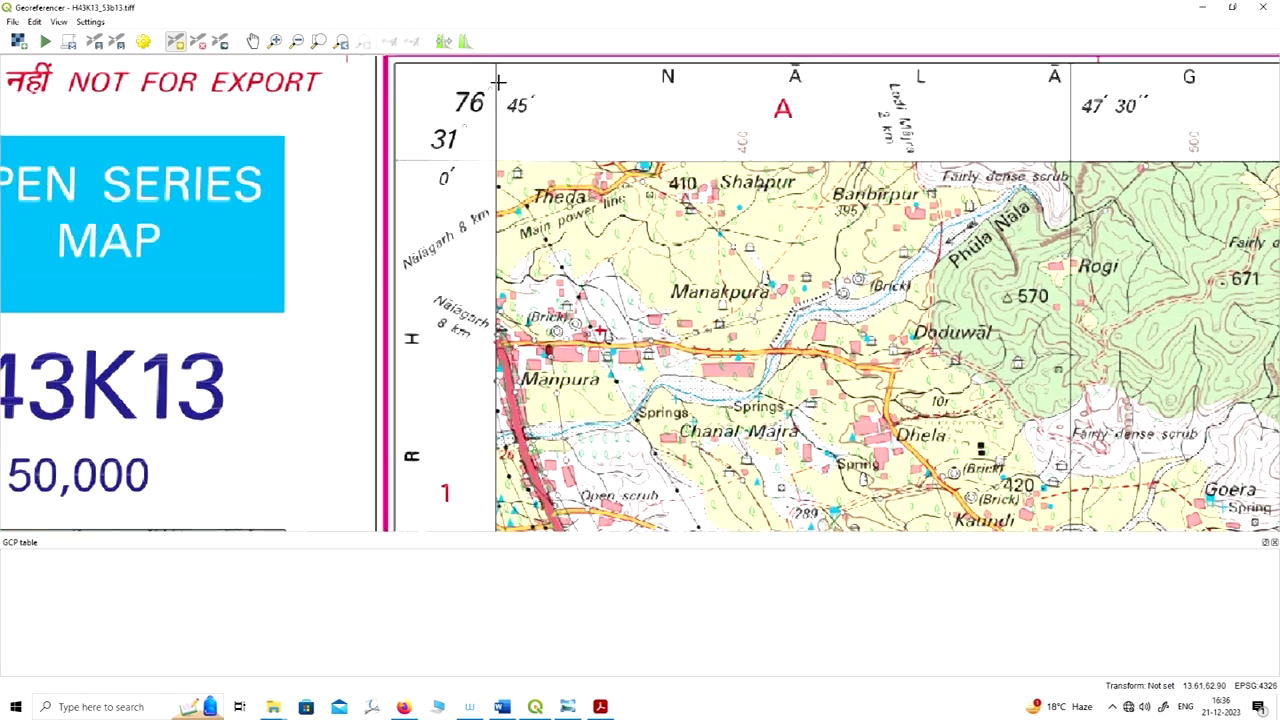
{"action": "scroll", "coordinate": [497, 82], "scroll_direction": "up", "scroll_amount": 1}
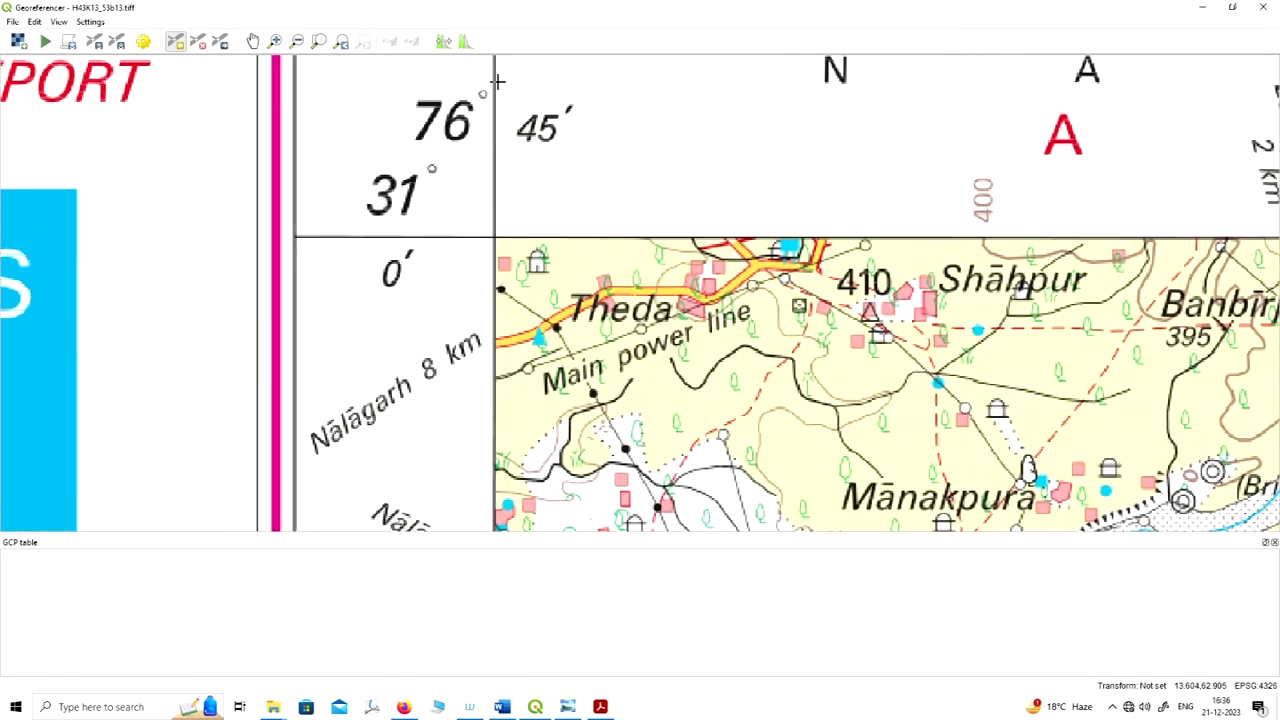
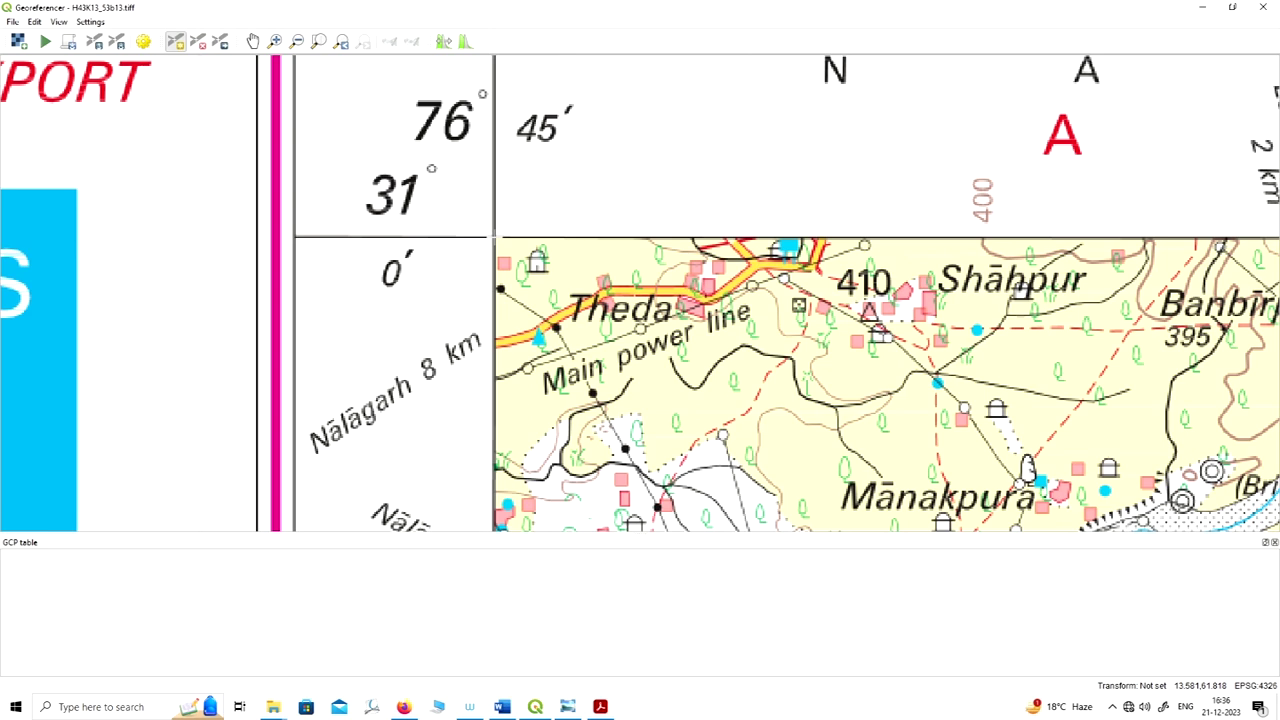
{"action": "left_click", "coordinate": [493, 237]}
{"action": "left_click_drag", "start_coordinate": [652, 278], "coordinate": [700, 97]}
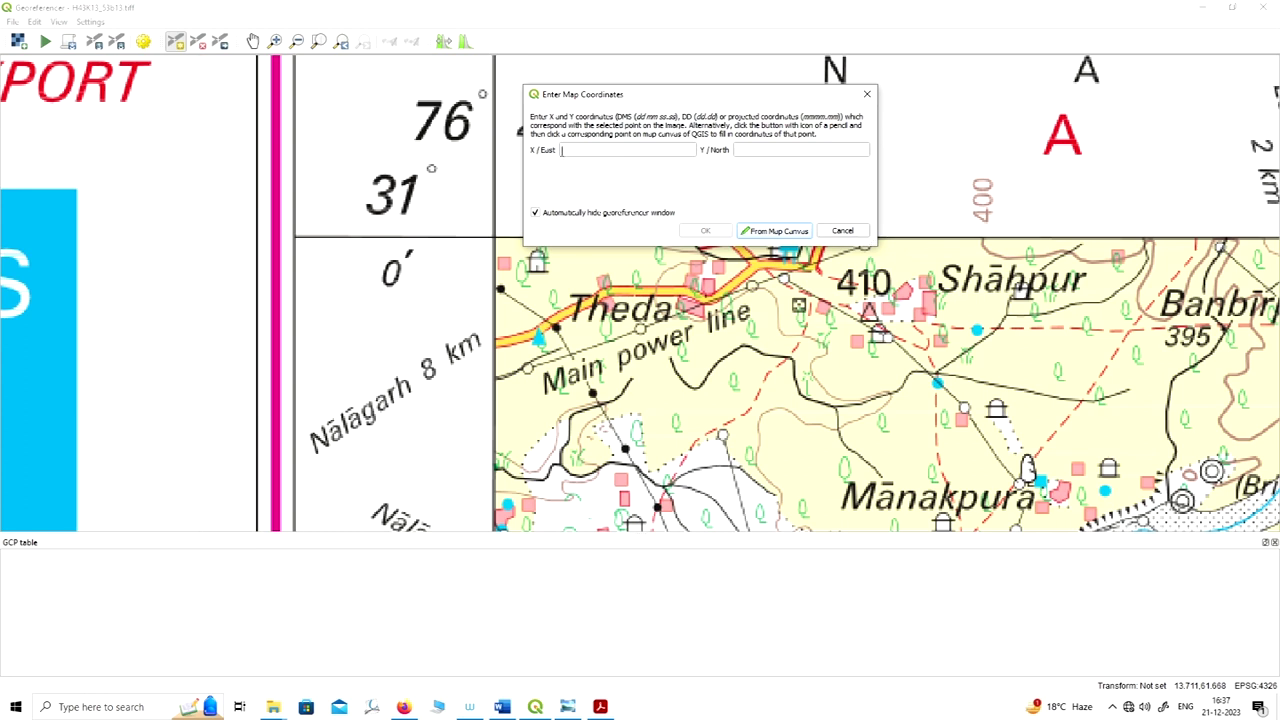
{"action": "left_click", "coordinate": [593, 153]}
{"action": "left_click_drag", "start_coordinate": [713, 99], "coordinate": [806, 99]}
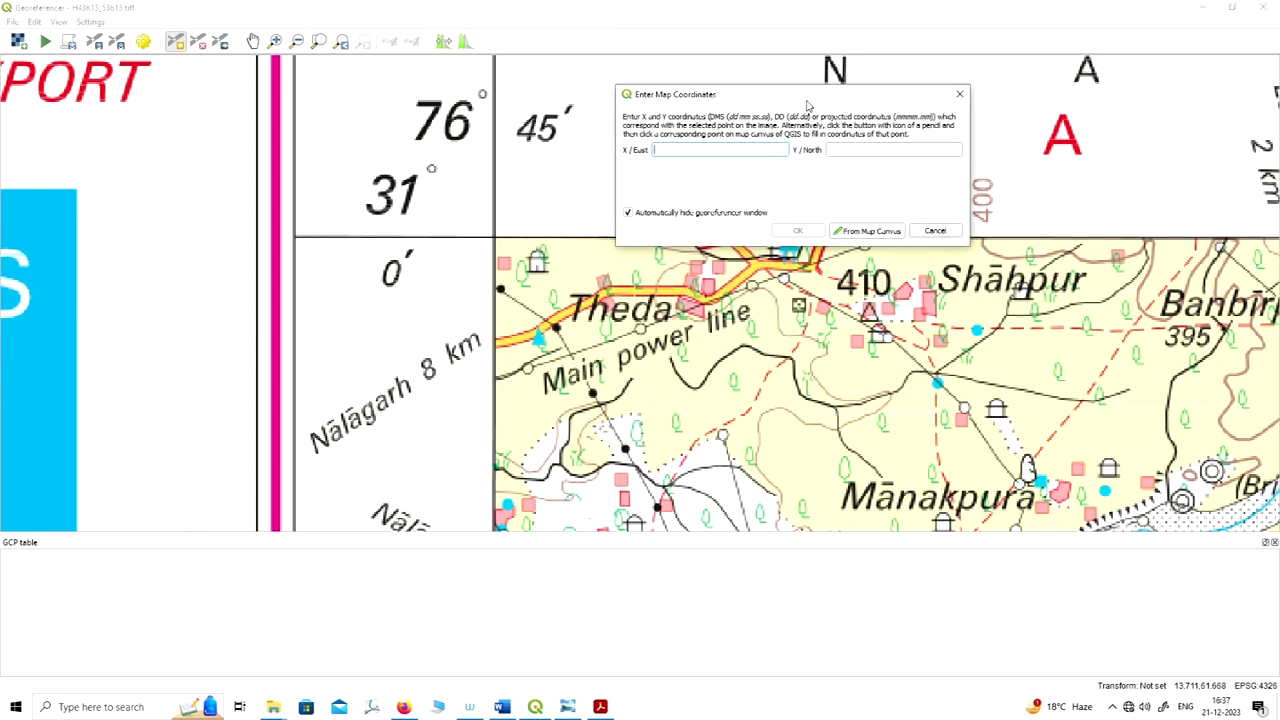
{"action": "key", "text": "Escape"}
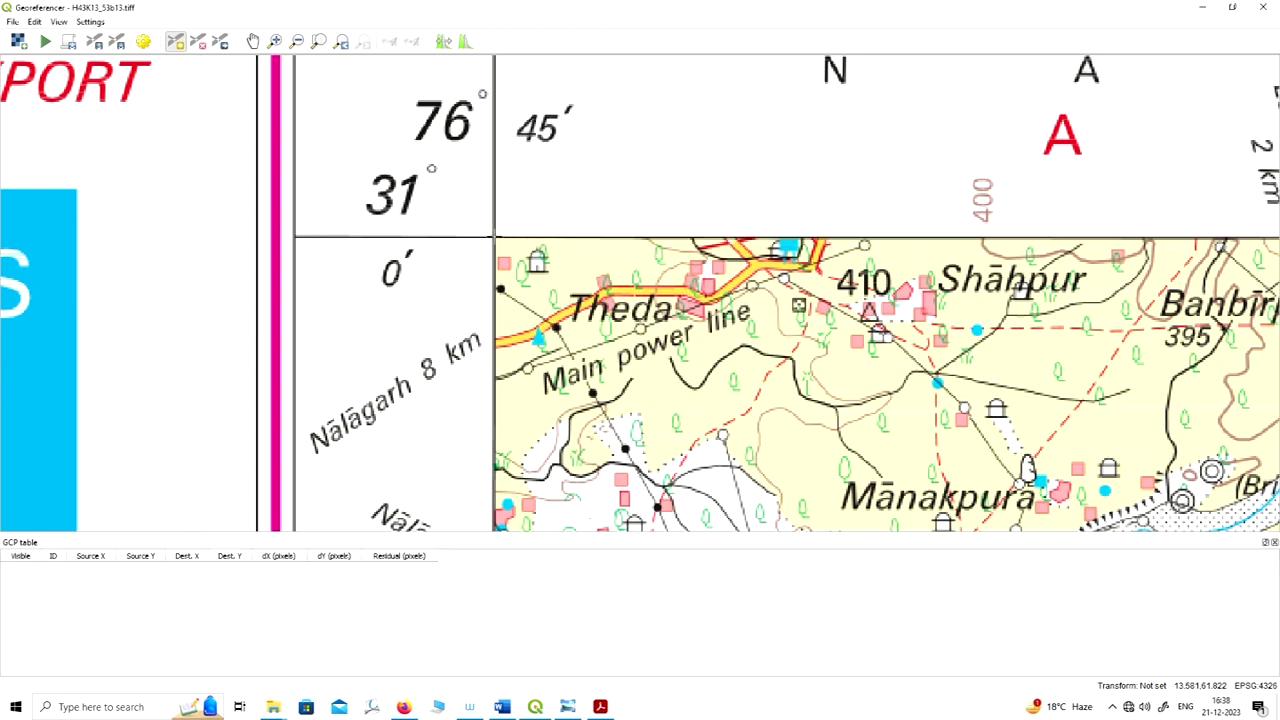
Step: Add a control point at the map's upper-left grid corner with X/East 76 45 and Y/North 31 0
{"action": "left_click", "coordinate": [493, 238]}
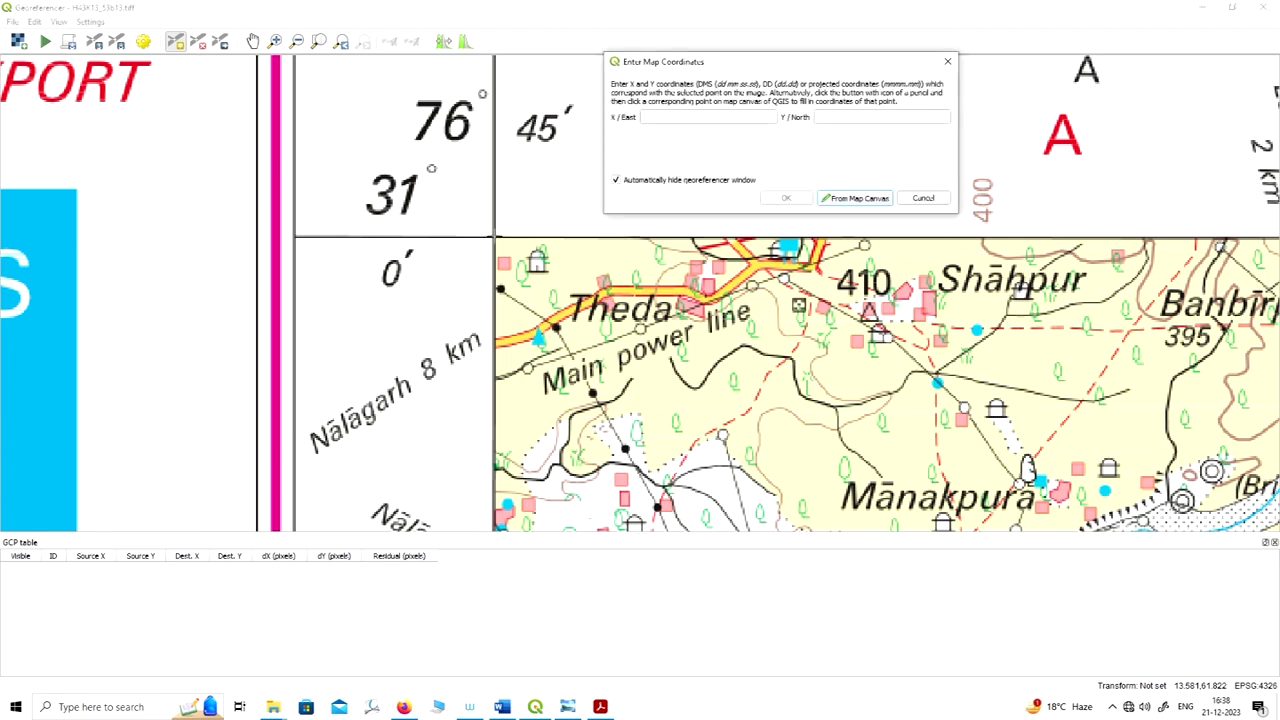
{"action": "left_click_drag", "start_coordinate": [783, 64], "coordinate": [751, 118]}
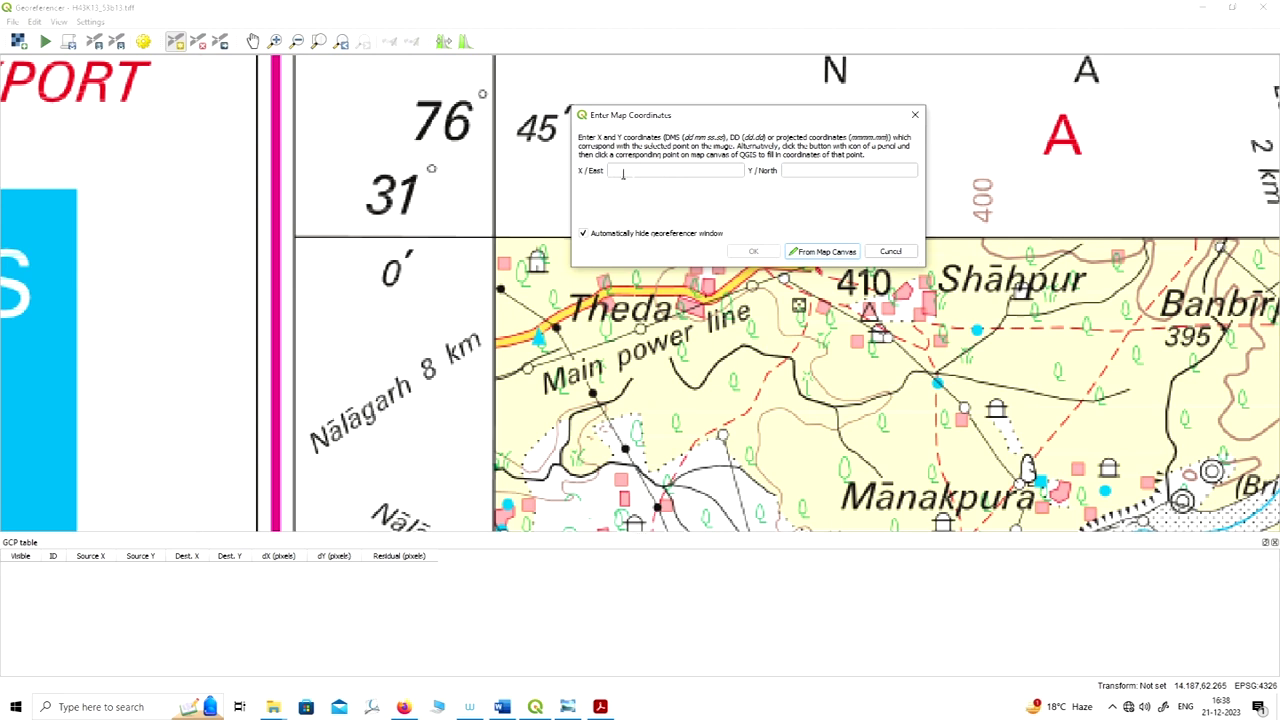
{"action": "left_click_drag", "start_coordinate": [722, 115], "coordinate": [712, 98]}
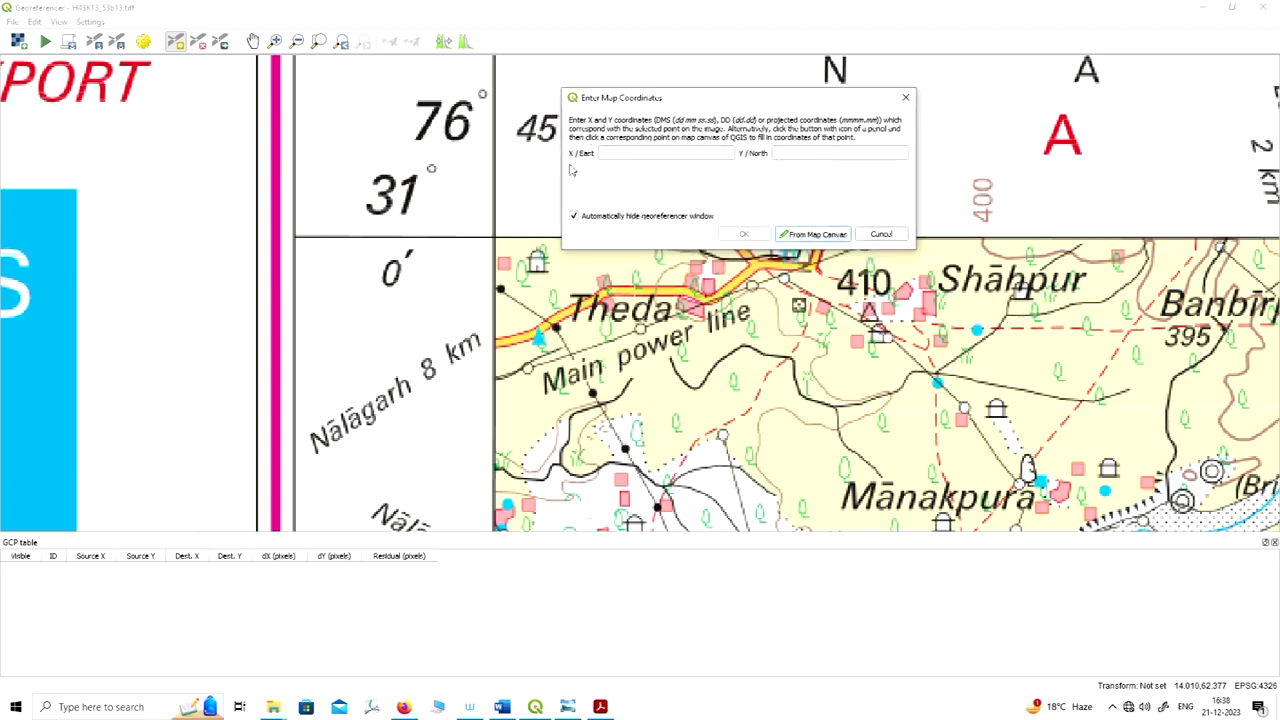
{"action": "left_click", "coordinate": [637, 150]}
{"action": "type", "text": "76 45"}
{"action": "left_click", "coordinate": [797, 150]}
{"action": "type", "text": "31 0"}
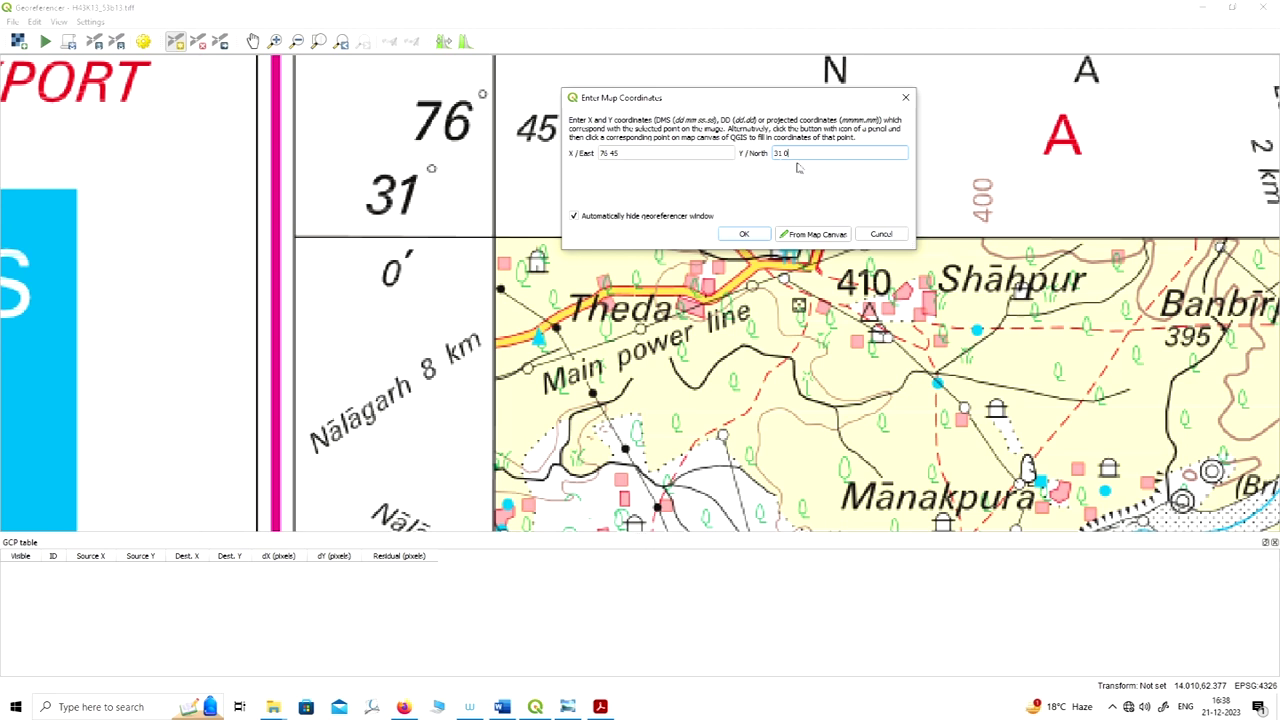
{"action": "left_click", "coordinate": [745, 235]}
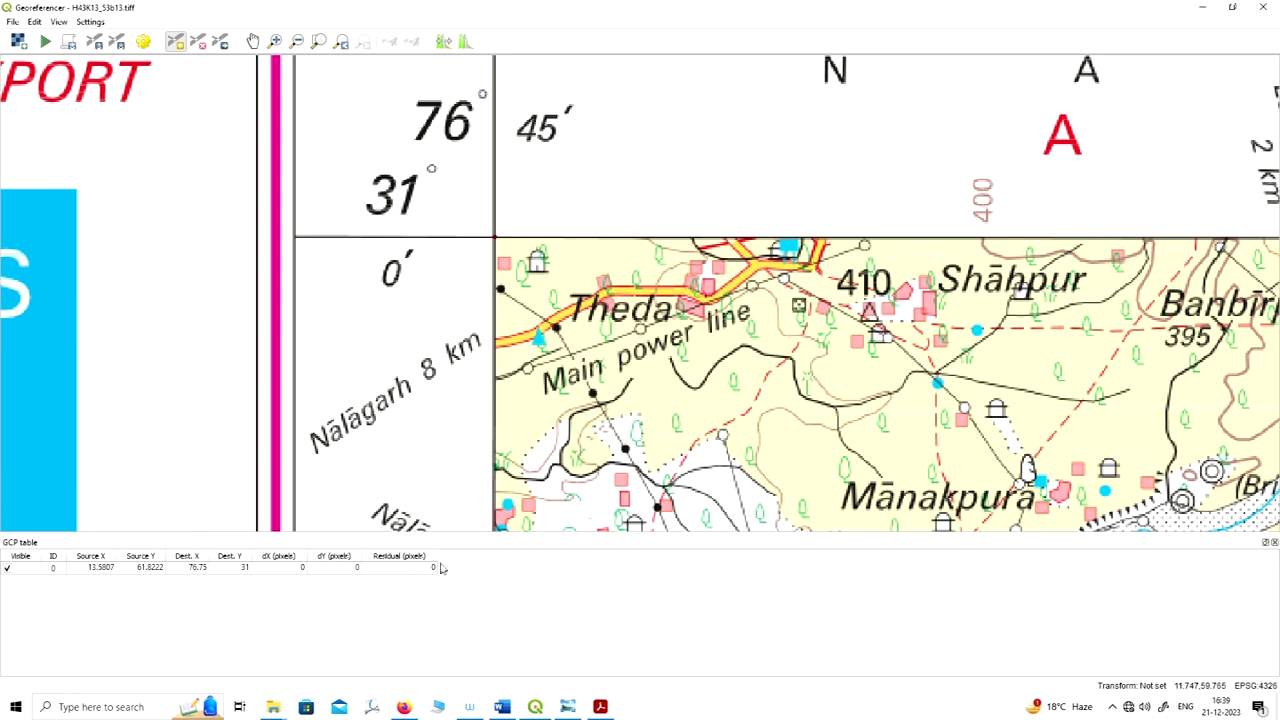
Step: Hide the GCP table panel and display it again
{"action": "left_click", "coordinate": [60, 22]}
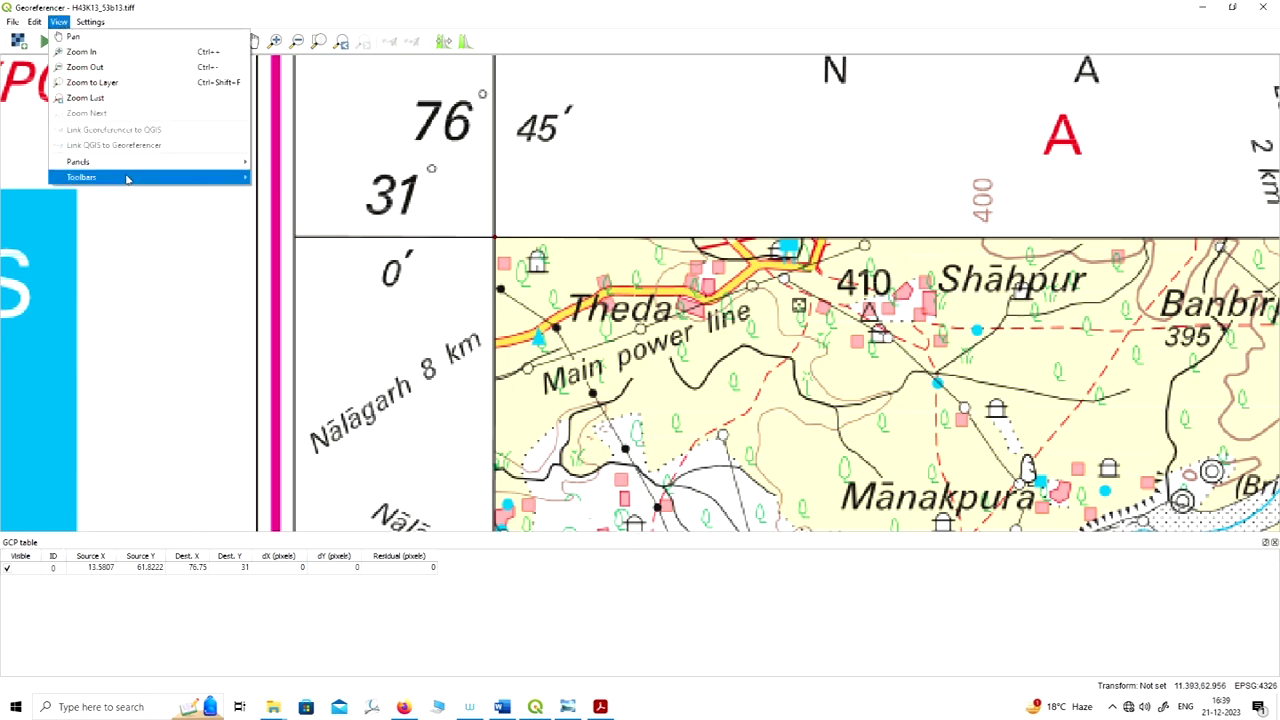
{"action": "mouse_move", "coordinate": [123, 166]}
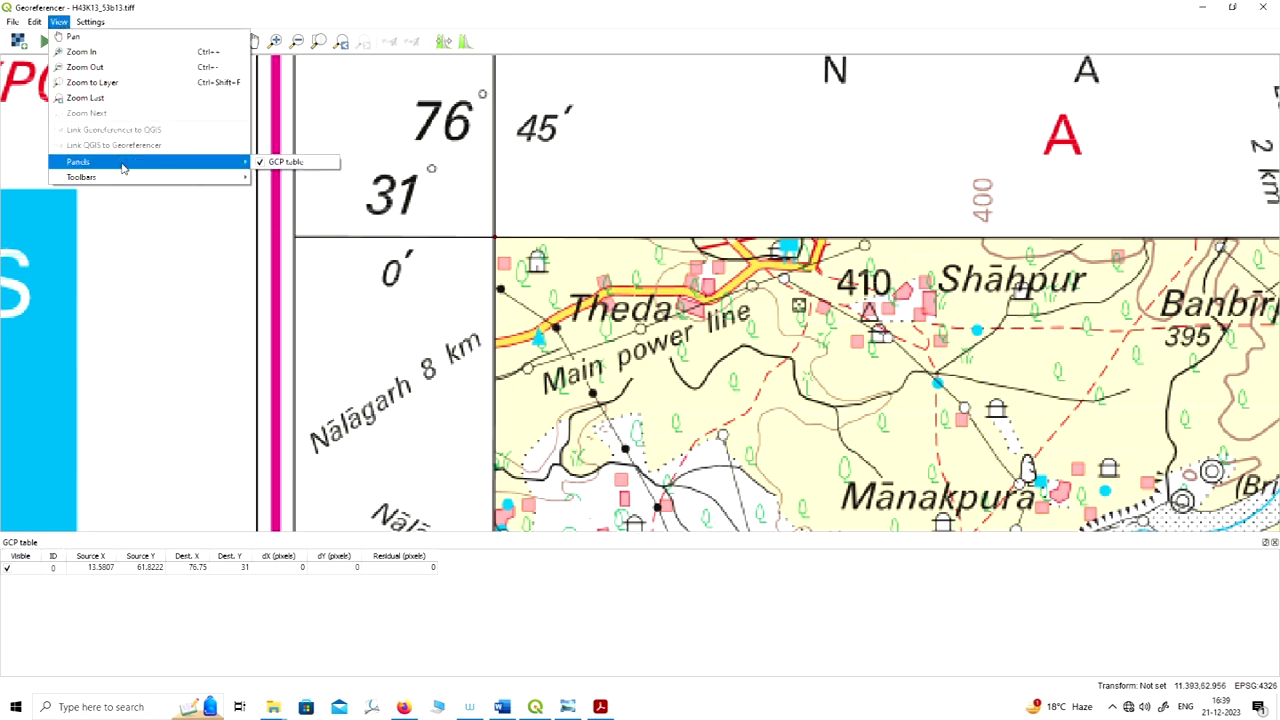
{"action": "left_click", "coordinate": [261, 166]}
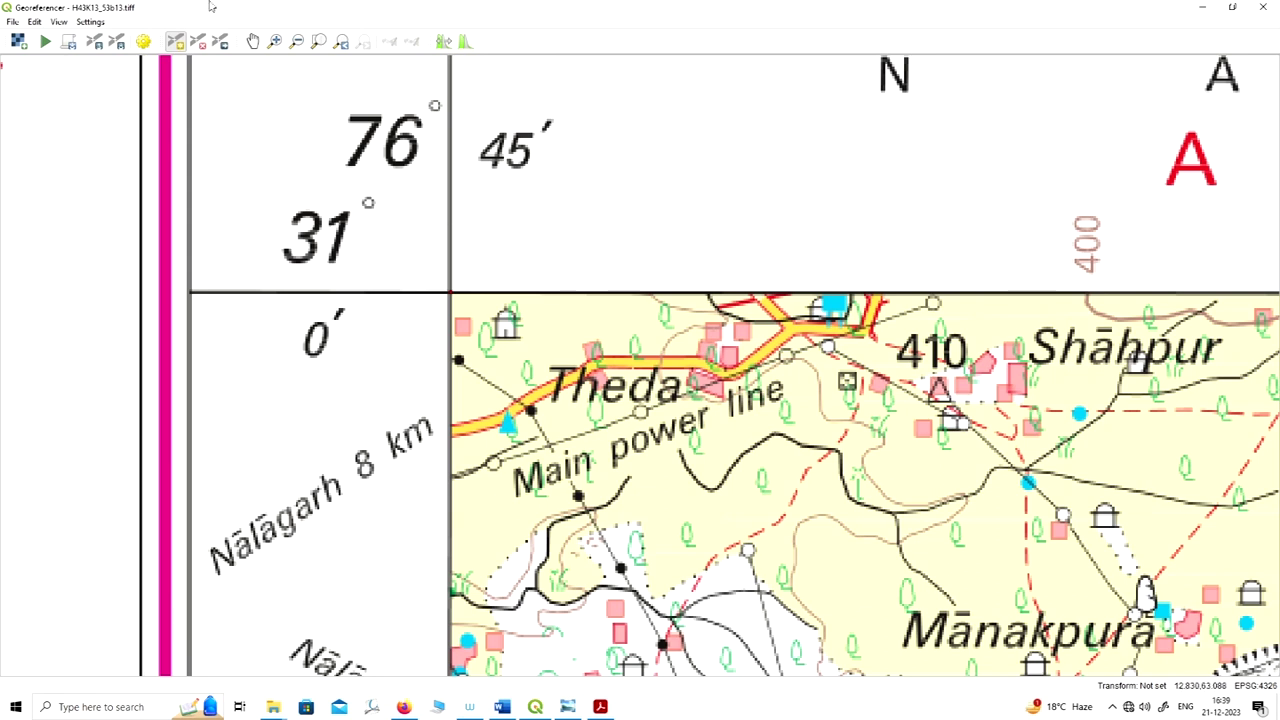
{"action": "left_click", "coordinate": [59, 21]}
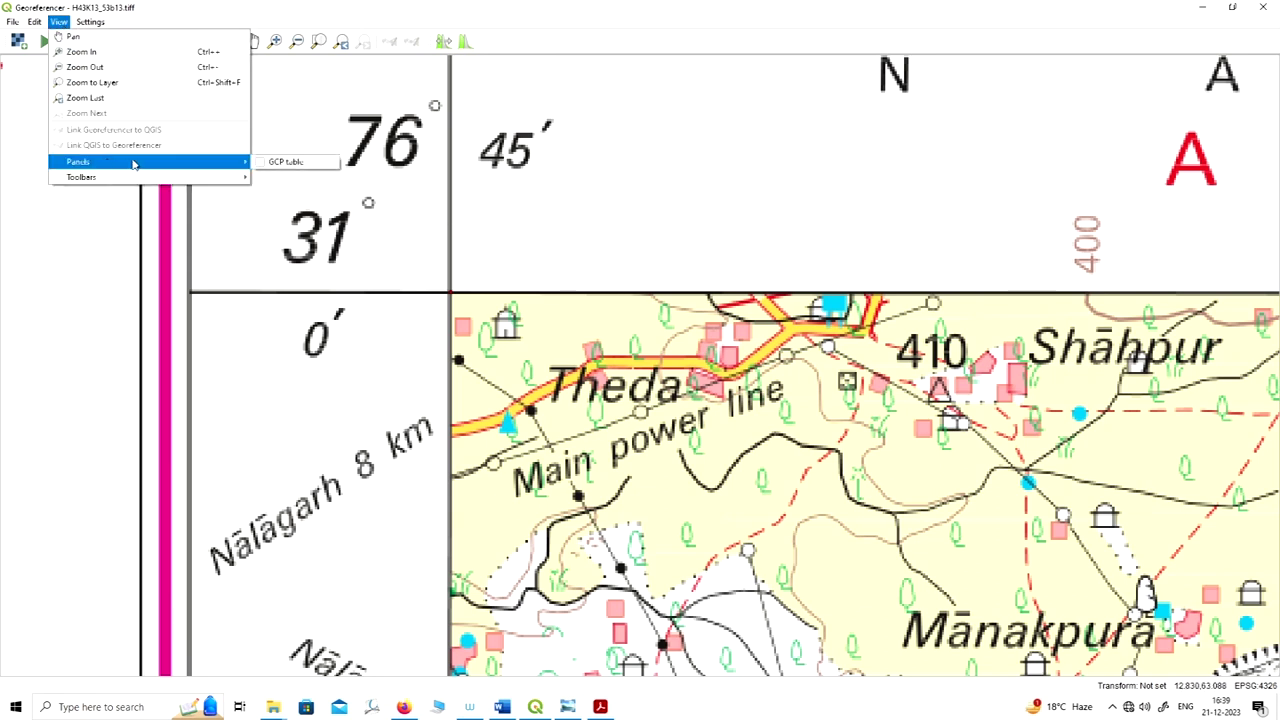
{"action": "left_click", "coordinate": [268, 166]}
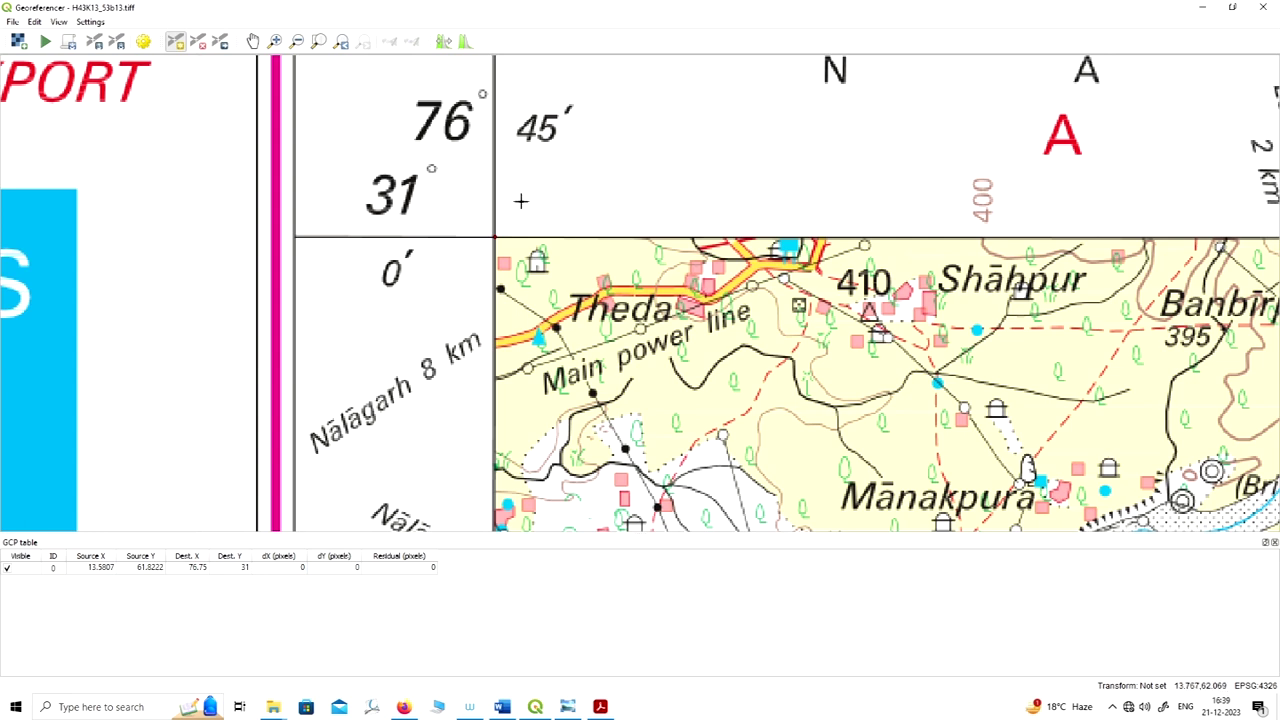
Step: Add a control point at the map's upper-right grid corner with X/East 77 0 and Y/North 31 0
{"action": "scroll", "coordinate": [414, 238], "scroll_direction": "down", "scroll_amount": 1}
{"action": "scroll", "coordinate": [414, 238], "scroll_direction": "down", "scroll_amount": 5}
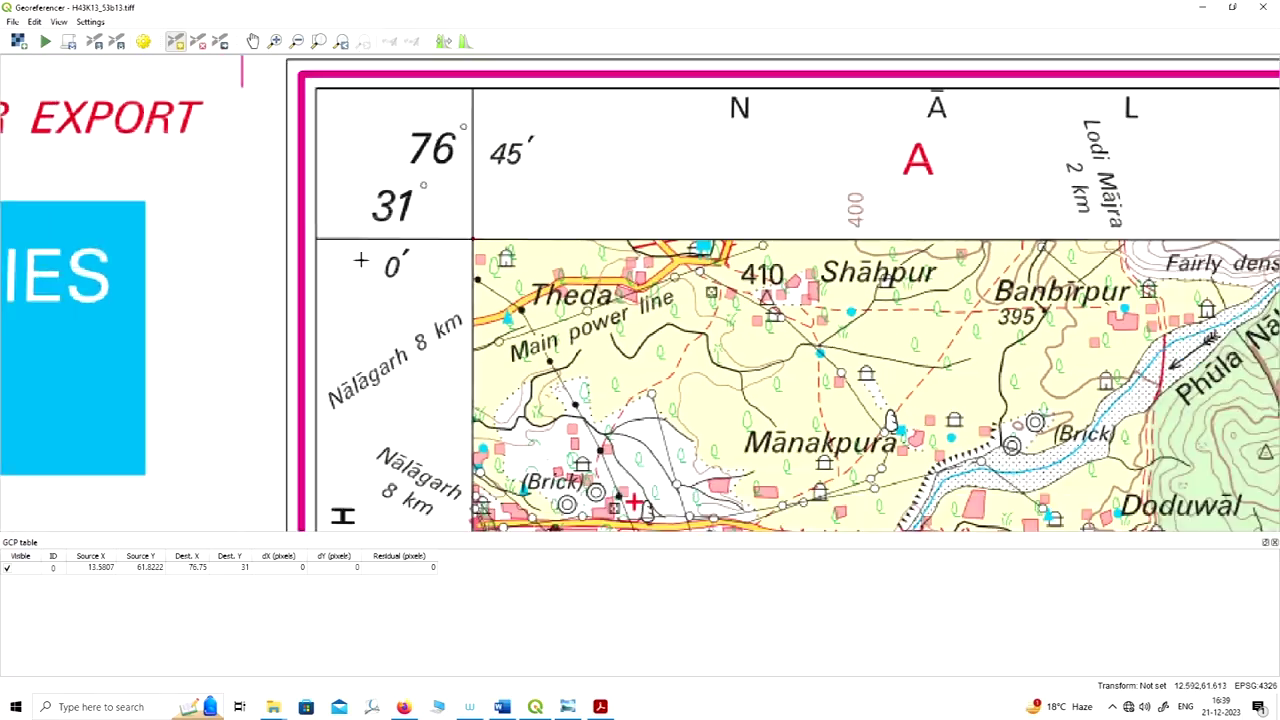
{"action": "scroll", "coordinate": [352, 234], "scroll_direction": "down", "scroll_amount": 5}
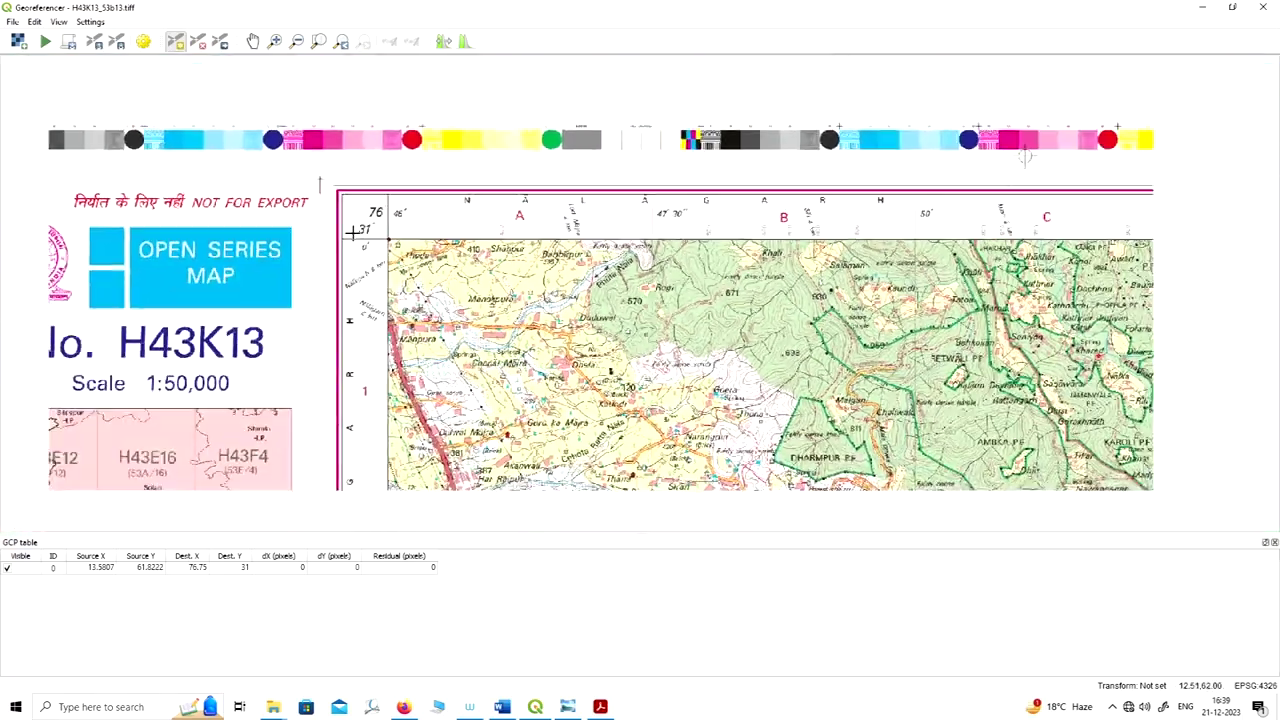
{"action": "scroll", "coordinate": [352, 228], "scroll_direction": "down", "scroll_amount": 2}
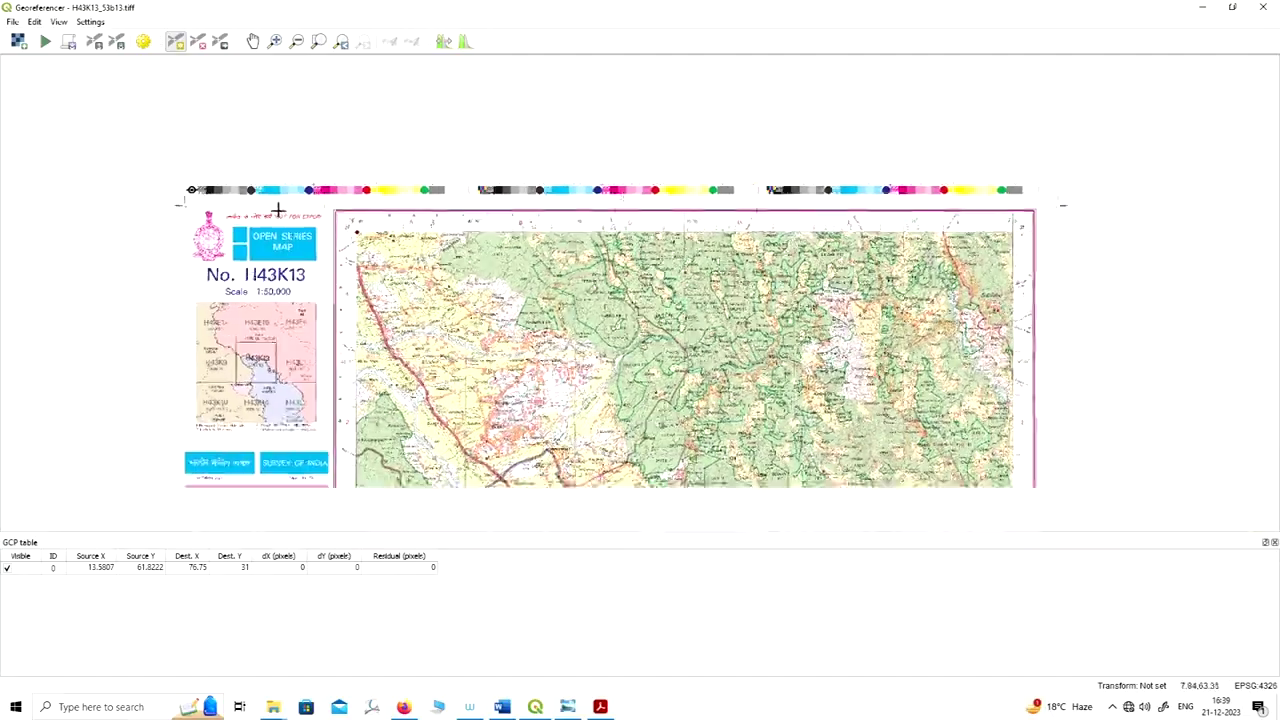
{"action": "scroll", "coordinate": [1035, 230], "scroll_direction": "up", "scroll_amount": 2}
{"action": "scroll", "coordinate": [1035, 230], "scroll_direction": "up", "scroll_amount": 5}
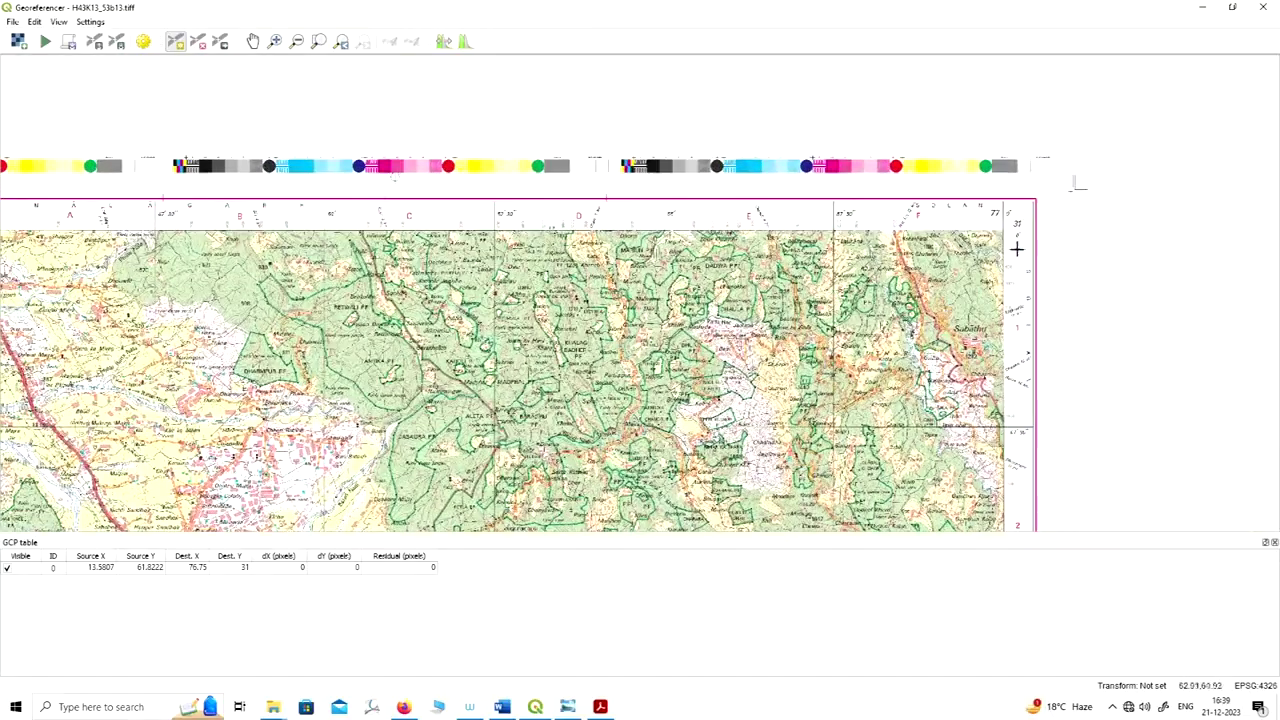
{"action": "scroll", "coordinate": [1019, 209], "scroll_direction": "up", "scroll_amount": 5}
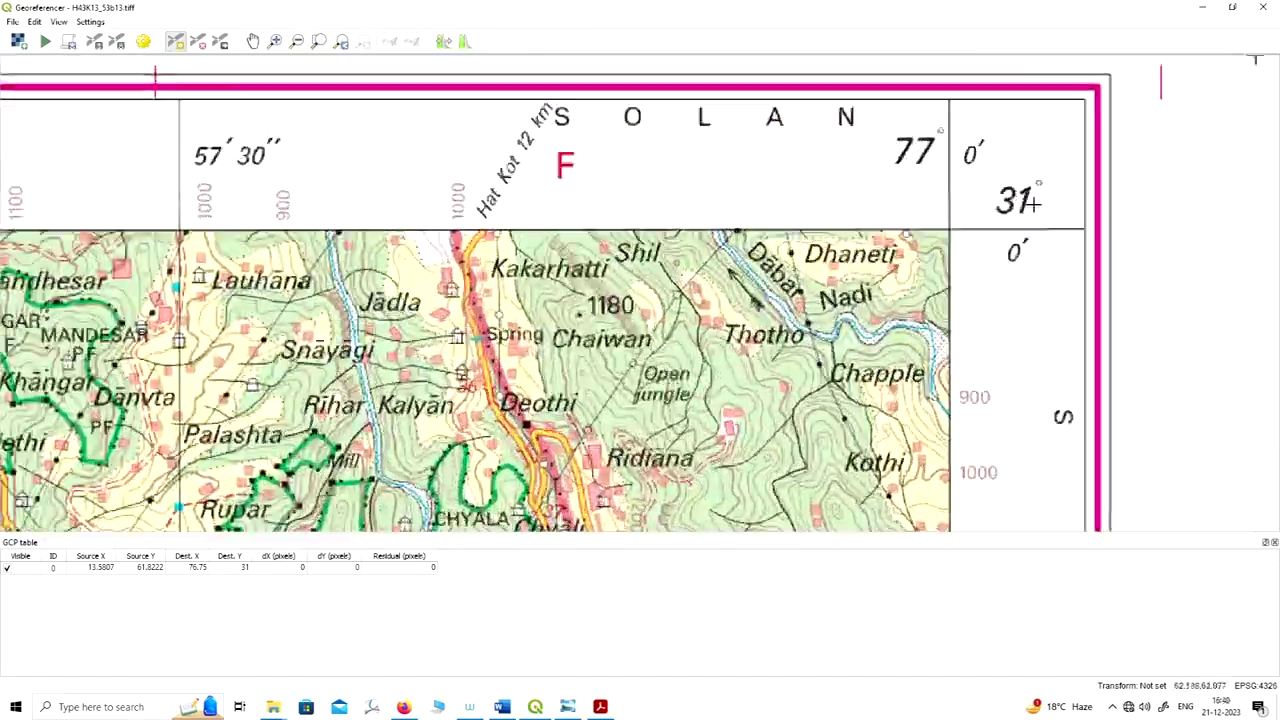
{"action": "scroll", "coordinate": [845, 285], "scroll_direction": "down", "scroll_amount": 4}
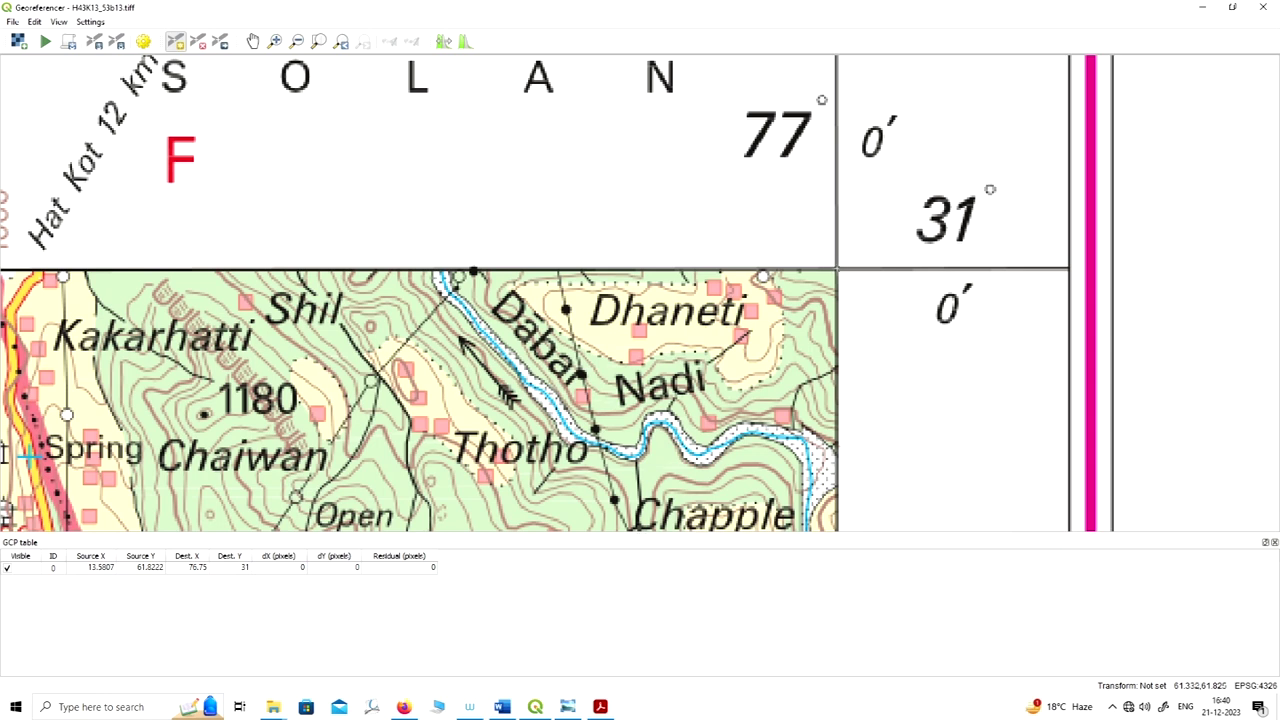
{"action": "scroll", "coordinate": [857, 235], "scroll_direction": "down", "scroll_amount": 1}
{"action": "scroll", "coordinate": [857, 194], "scroll_direction": "up", "scroll_amount": 2}
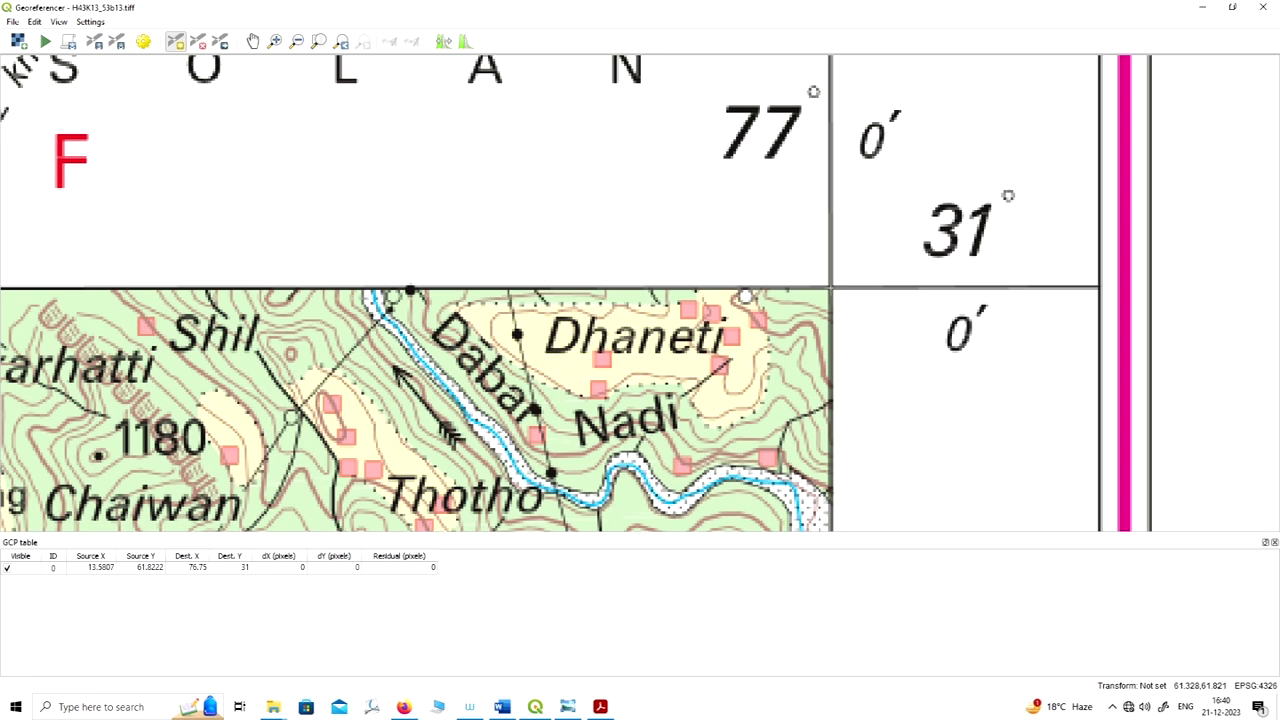
{"action": "left_click", "coordinate": [831, 288]}
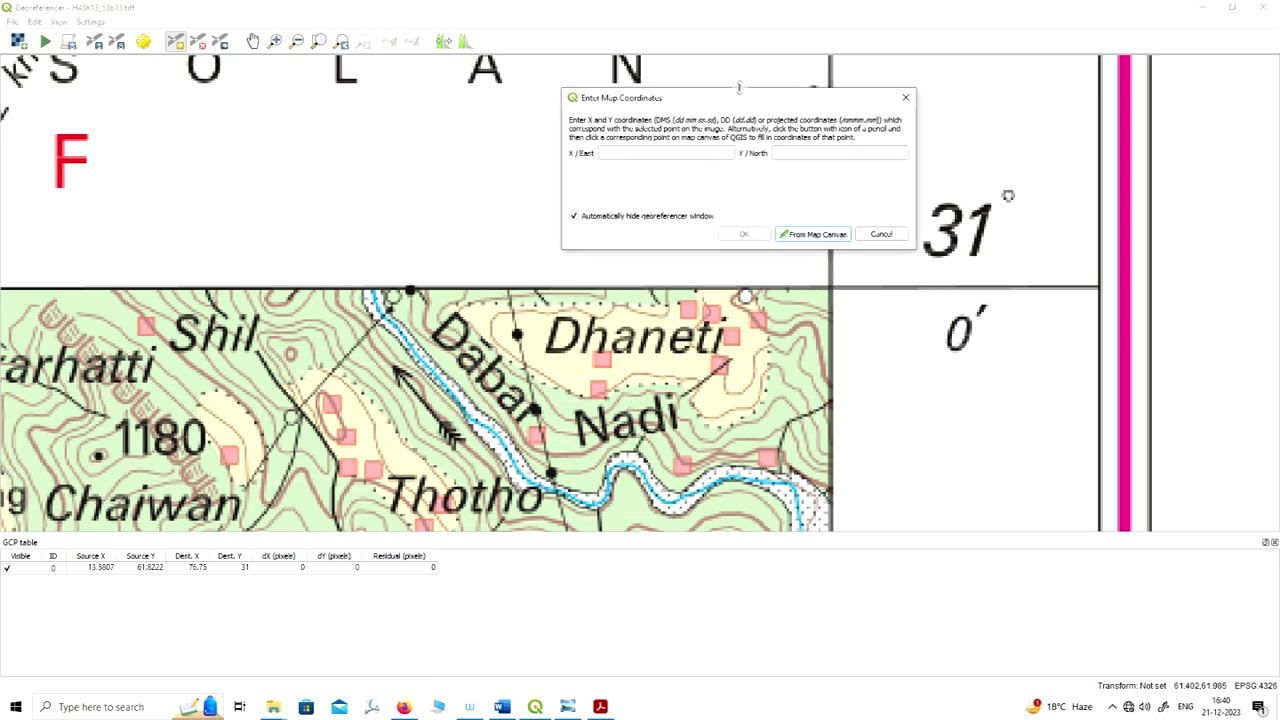
{"action": "left_click_drag", "start_coordinate": [742, 105], "coordinate": [531, 107]}
{"action": "left_click", "coordinate": [450, 158]}
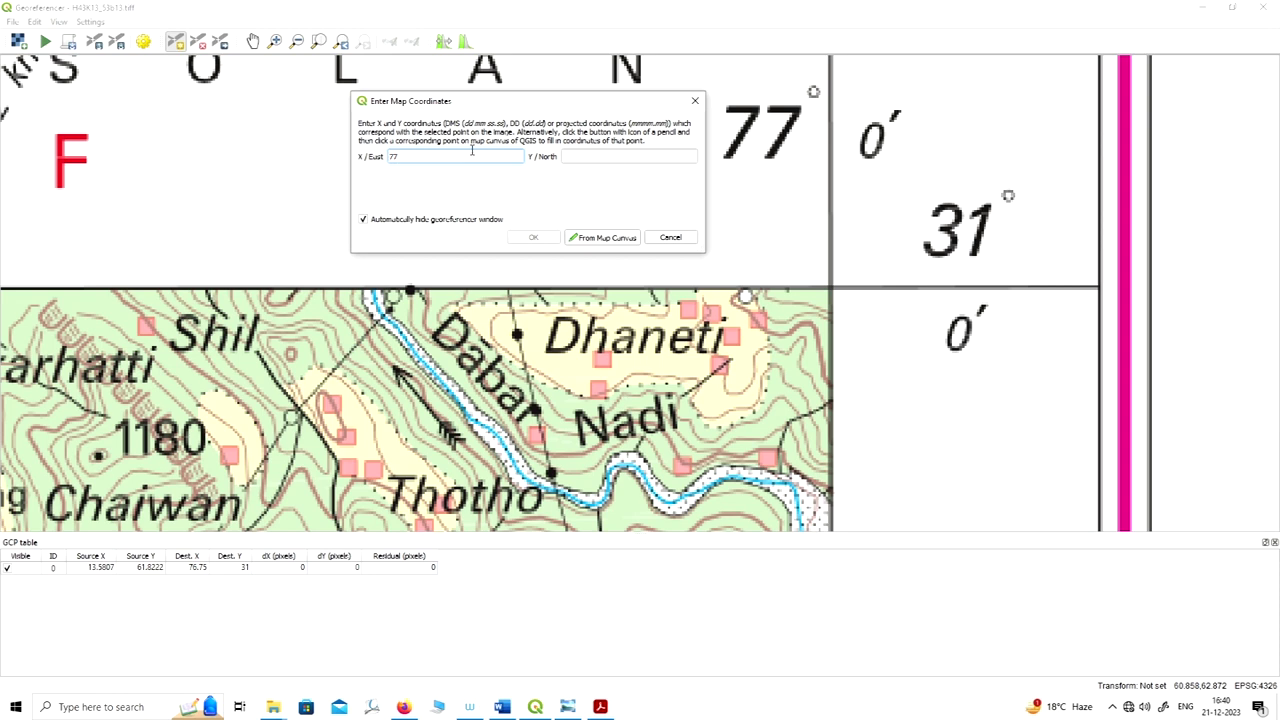
{"action": "left_click", "coordinate": [600, 158]}
{"action": "type", "text": "31 0"}
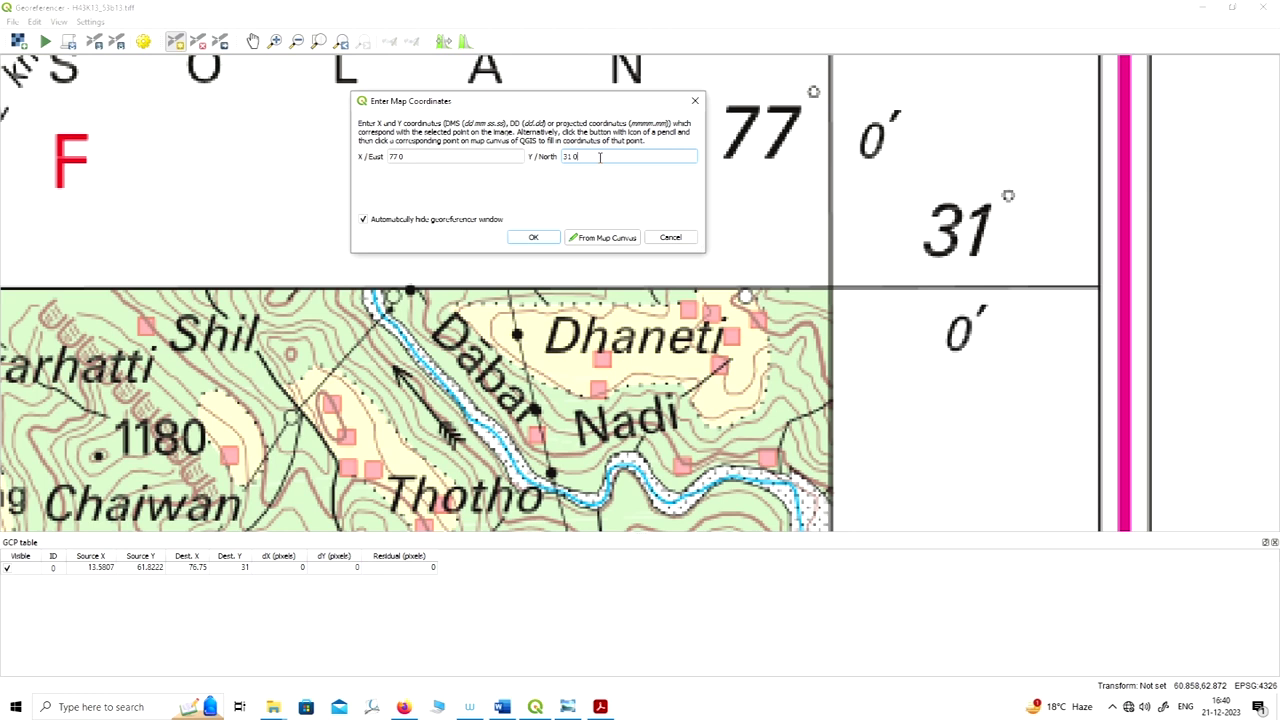
{"action": "left_click", "coordinate": [533, 238]}
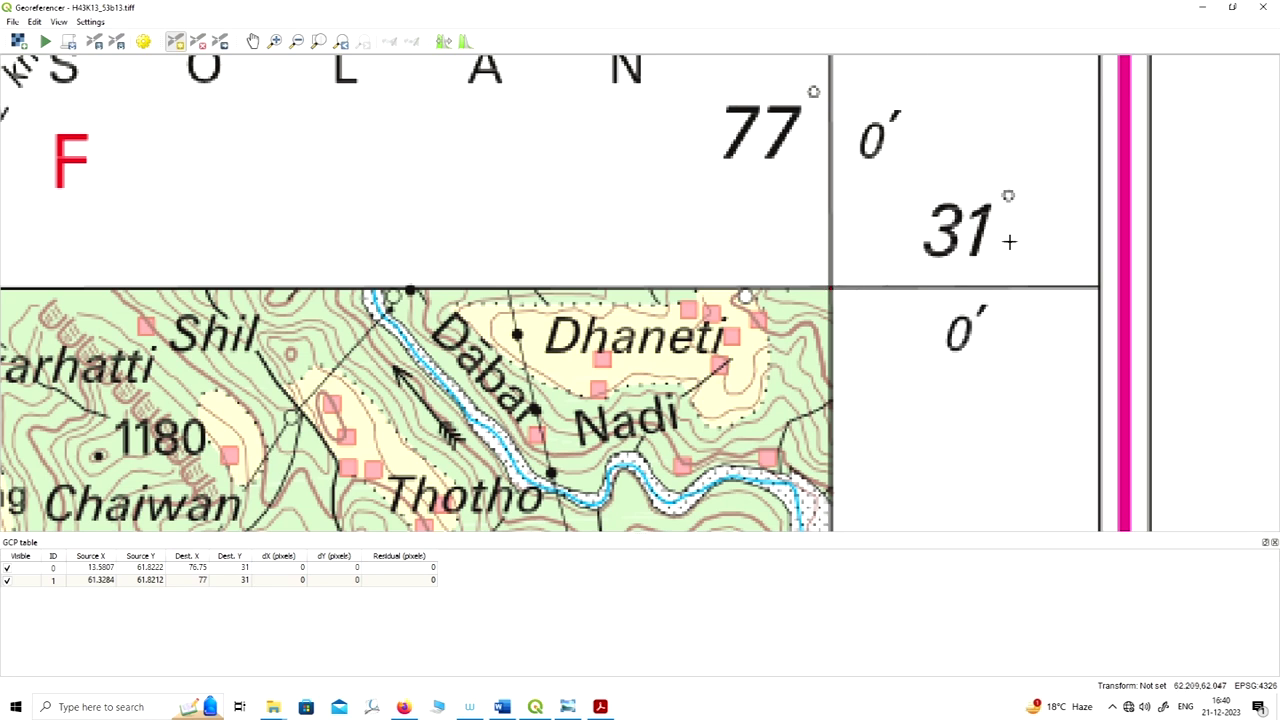
Step: Add a control point at the map's lower-left grid corner with X/East 76 45 and Y/North 30 45
{"action": "scroll", "coordinate": [1013, 225], "scroll_direction": "down", "scroll_amount": 1}
{"action": "scroll", "coordinate": [1013, 224], "scroll_direction": "down", "scroll_amount": 4}
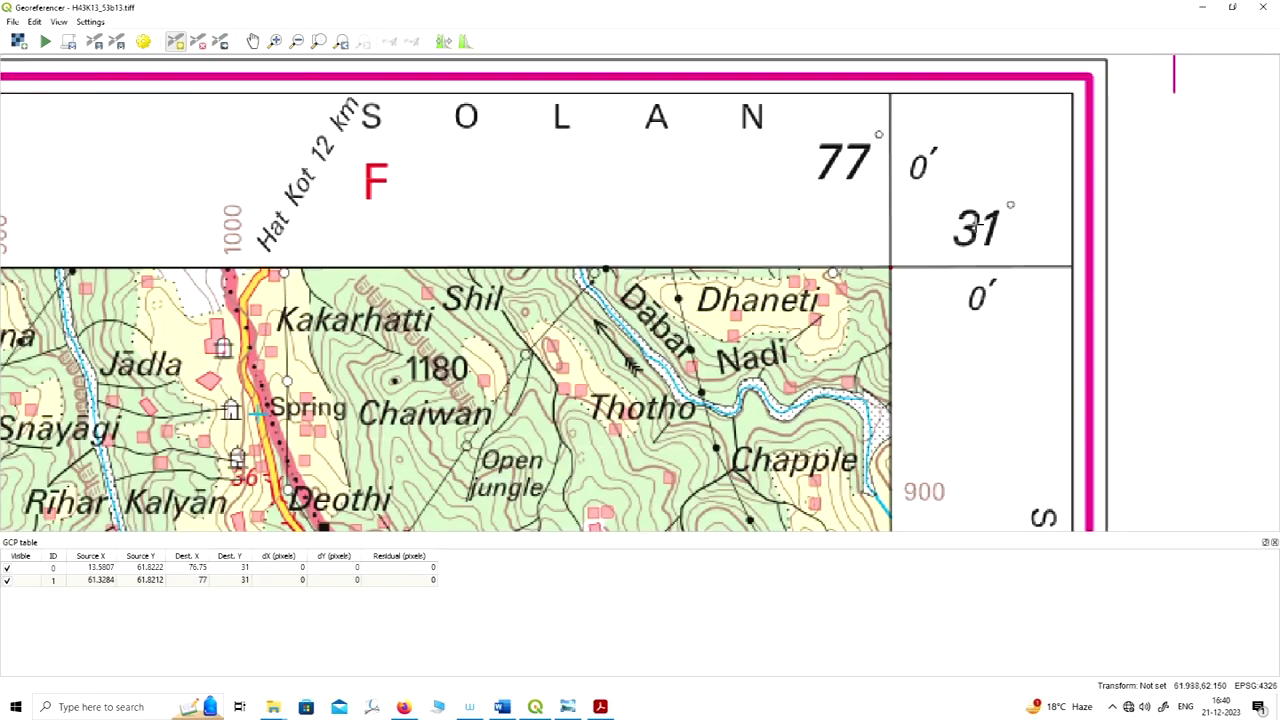
{"action": "scroll", "coordinate": [995, 203], "scroll_direction": "down", "scroll_amount": 5}
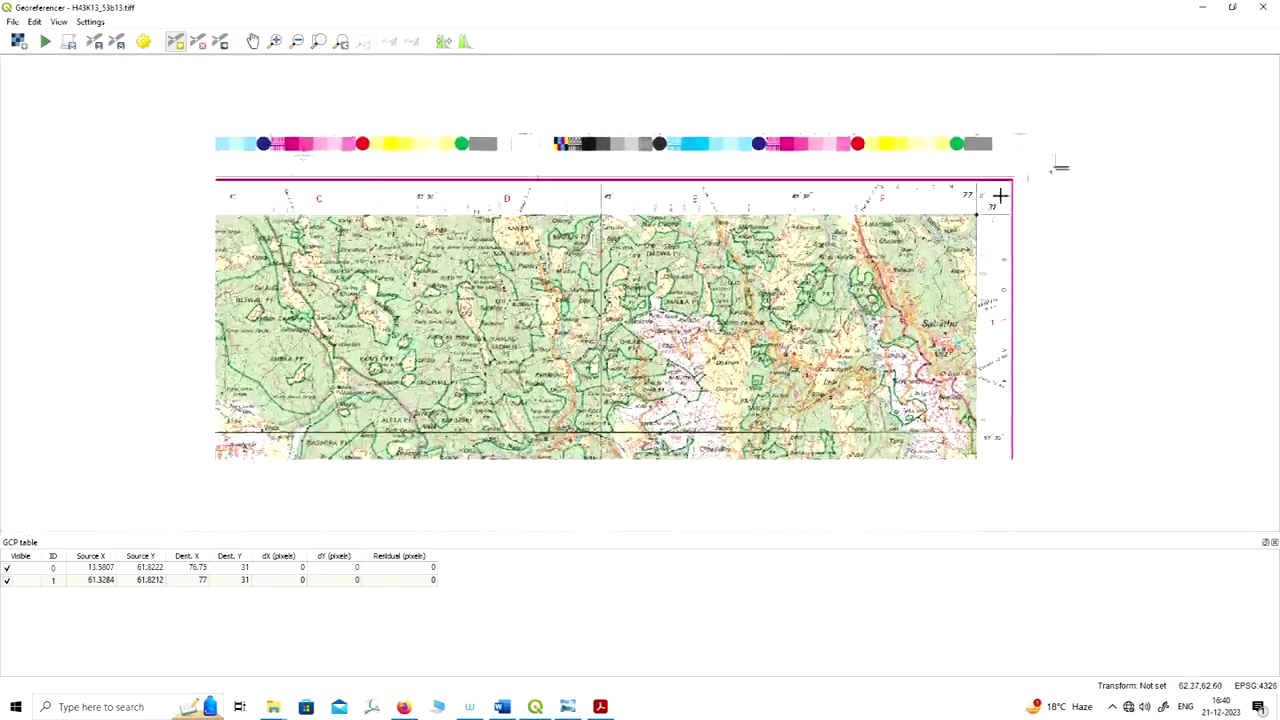
{"action": "scroll", "coordinate": [571, 263], "scroll_direction": "down", "scroll_amount": 5}
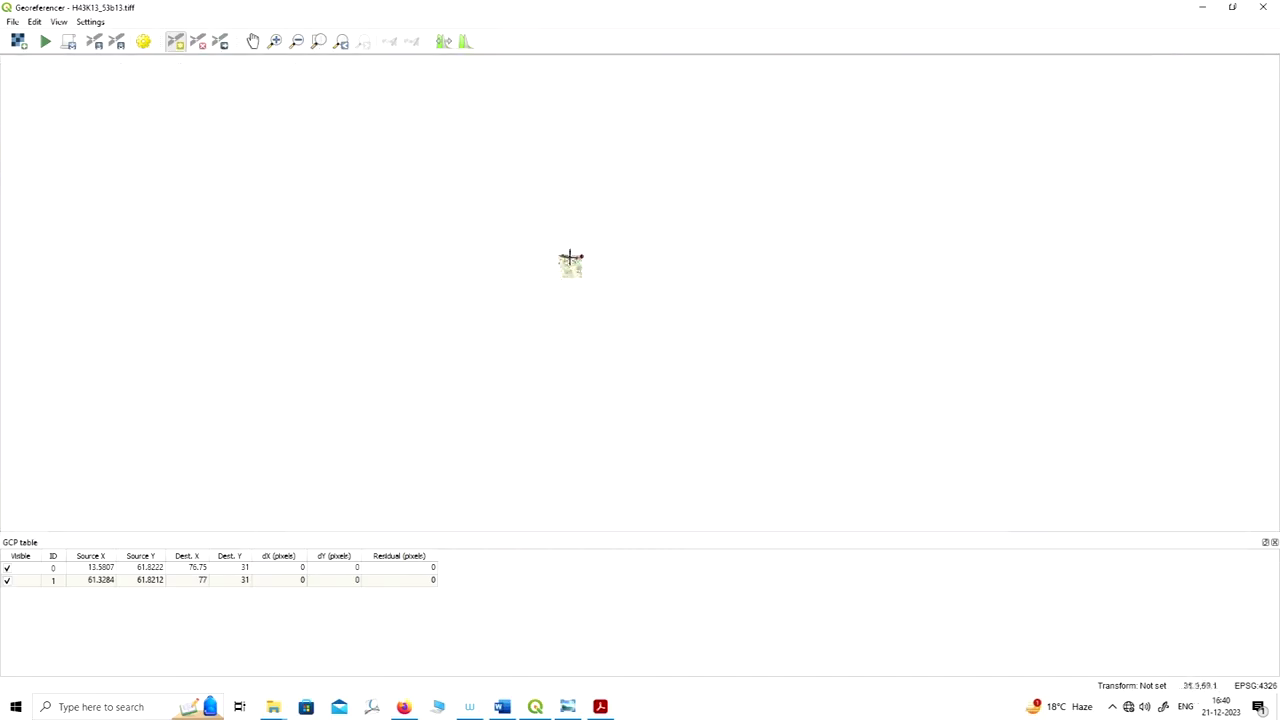
{"action": "scroll", "coordinate": [566, 264], "scroll_direction": "up", "scroll_amount": 5}
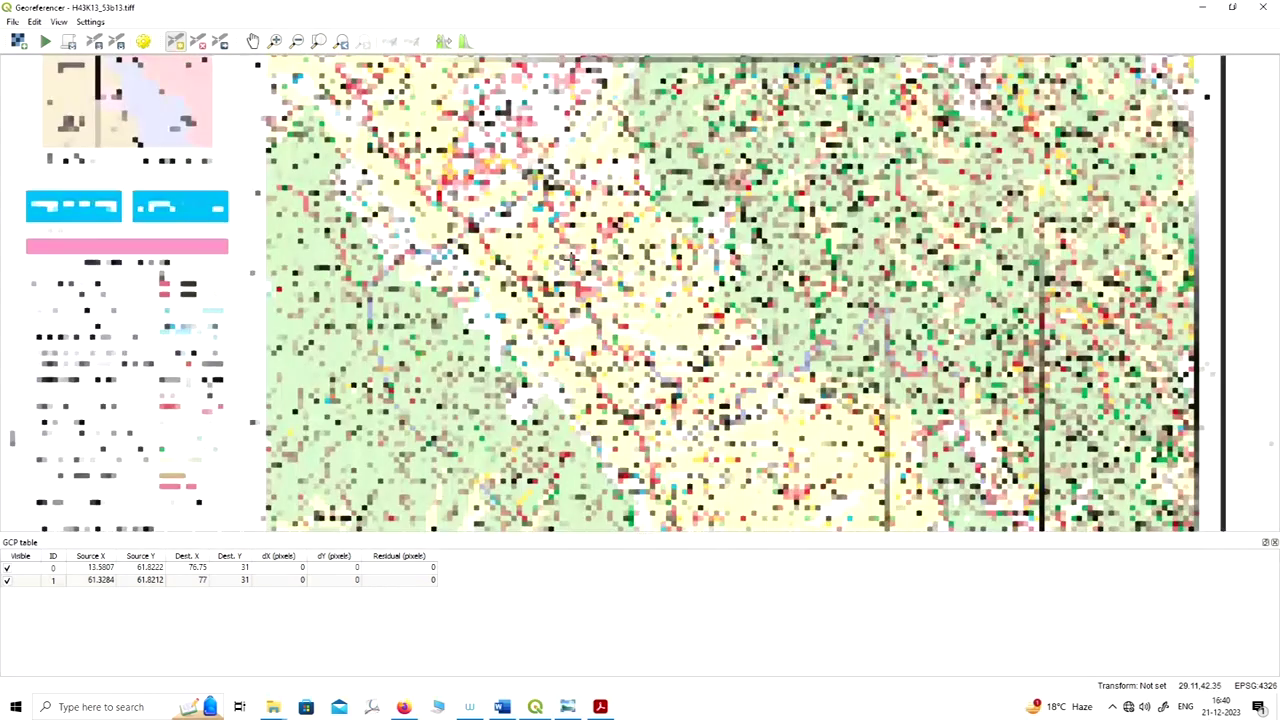
{"action": "scroll", "coordinate": [551, 303], "scroll_direction": "down", "scroll_amount": 3}
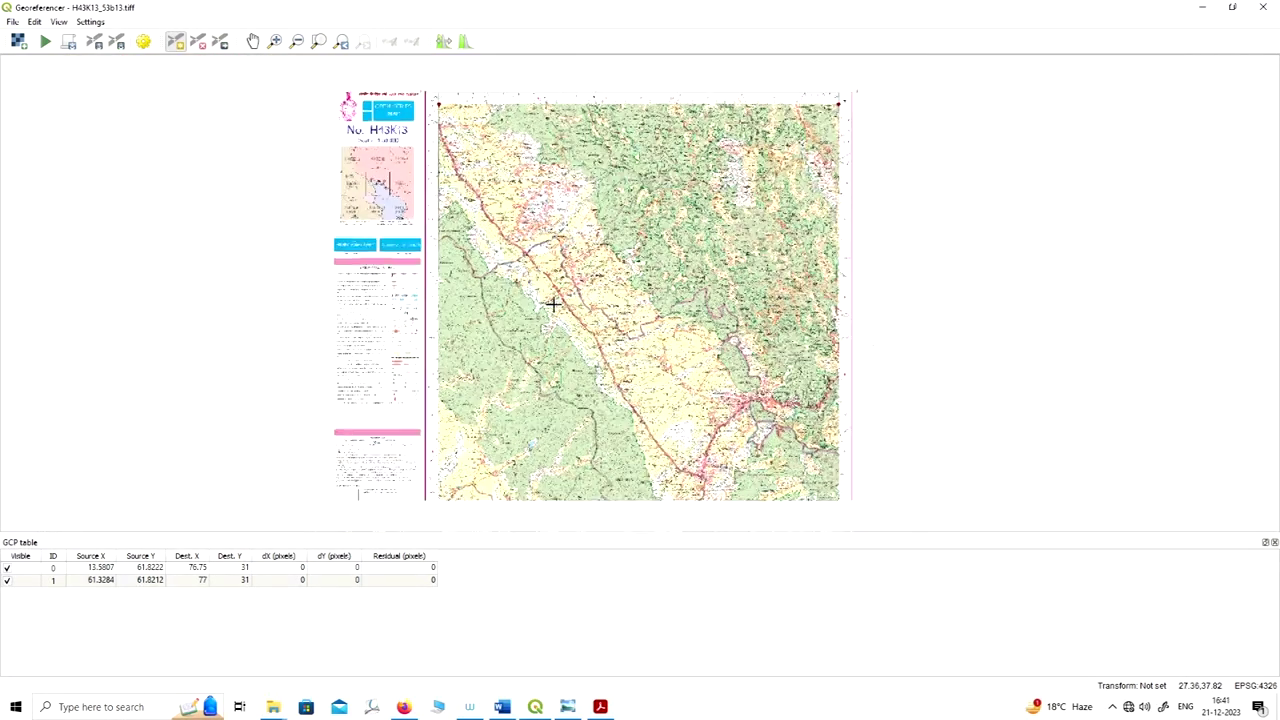
{"action": "scroll", "coordinate": [464, 513], "scroll_direction": "up", "scroll_amount": 5}
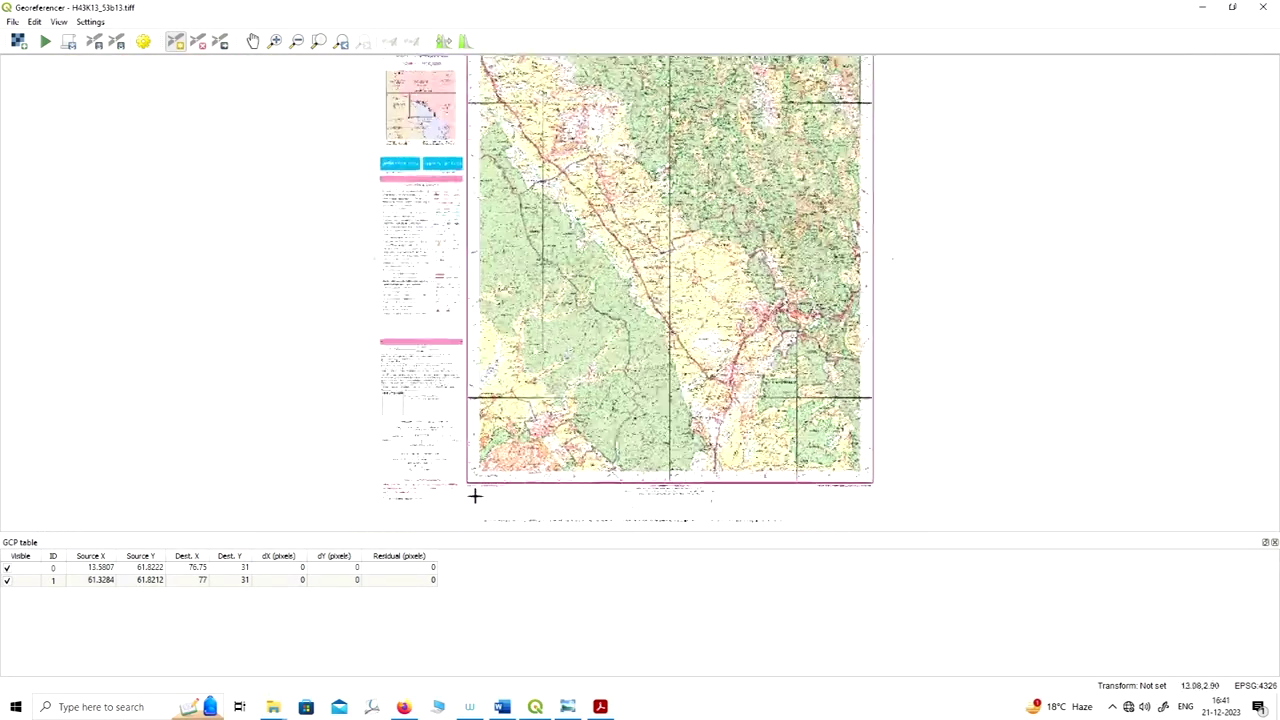
{"action": "scroll", "coordinate": [497, 440], "scroll_direction": "up", "scroll_amount": 5}
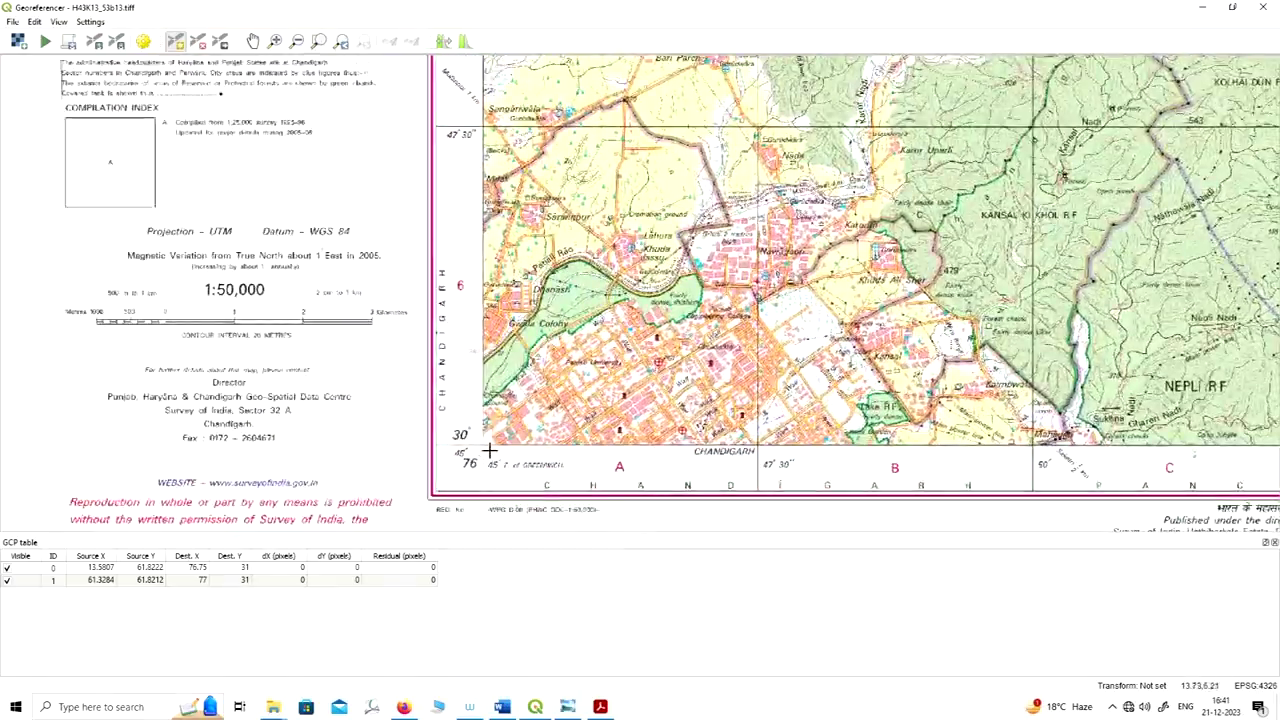
{"action": "scroll", "coordinate": [484, 444], "scroll_direction": "down", "scroll_amount": 3}
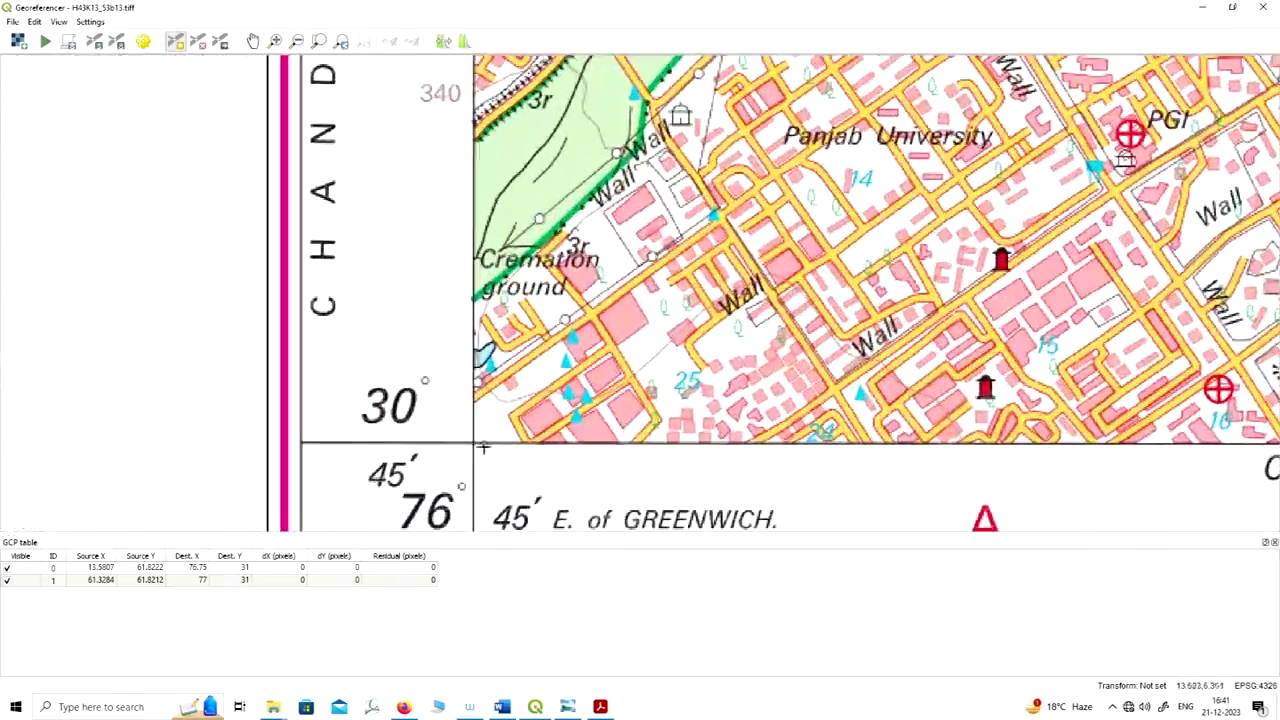
{"action": "scroll", "coordinate": [483, 427], "scroll_direction": "up", "scroll_amount": 2}
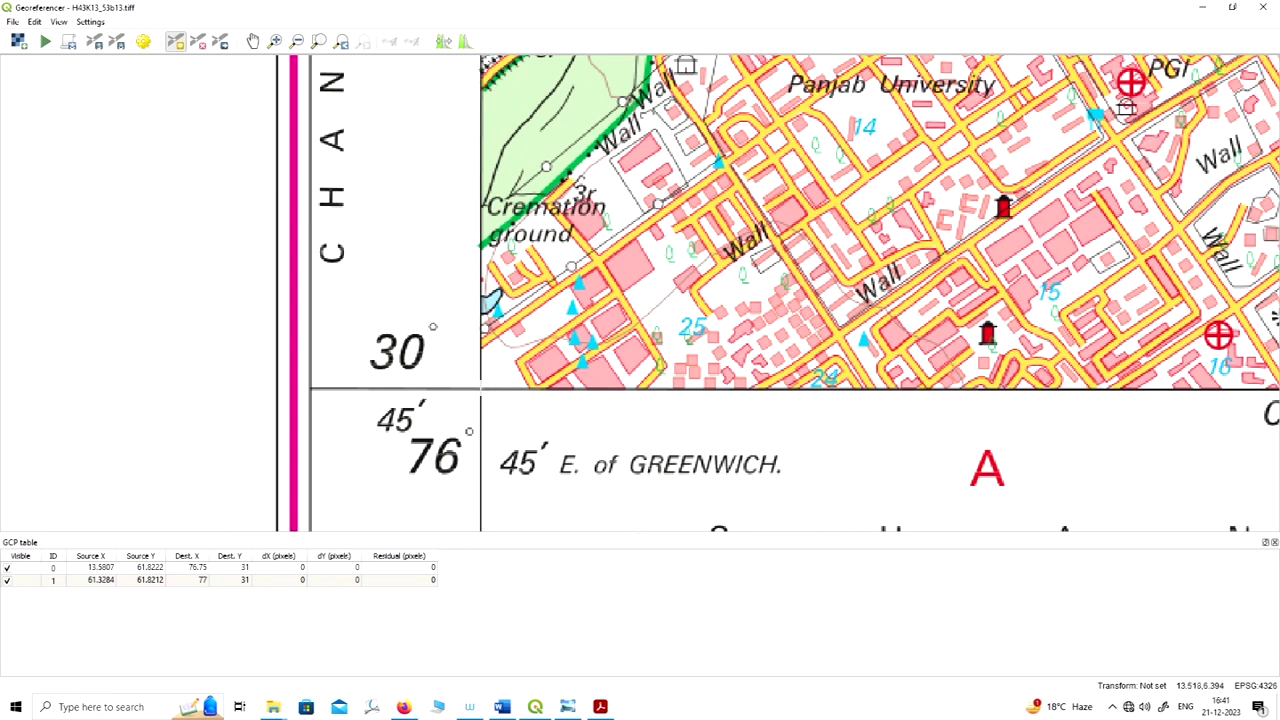
{"action": "left_click", "coordinate": [480, 388]}
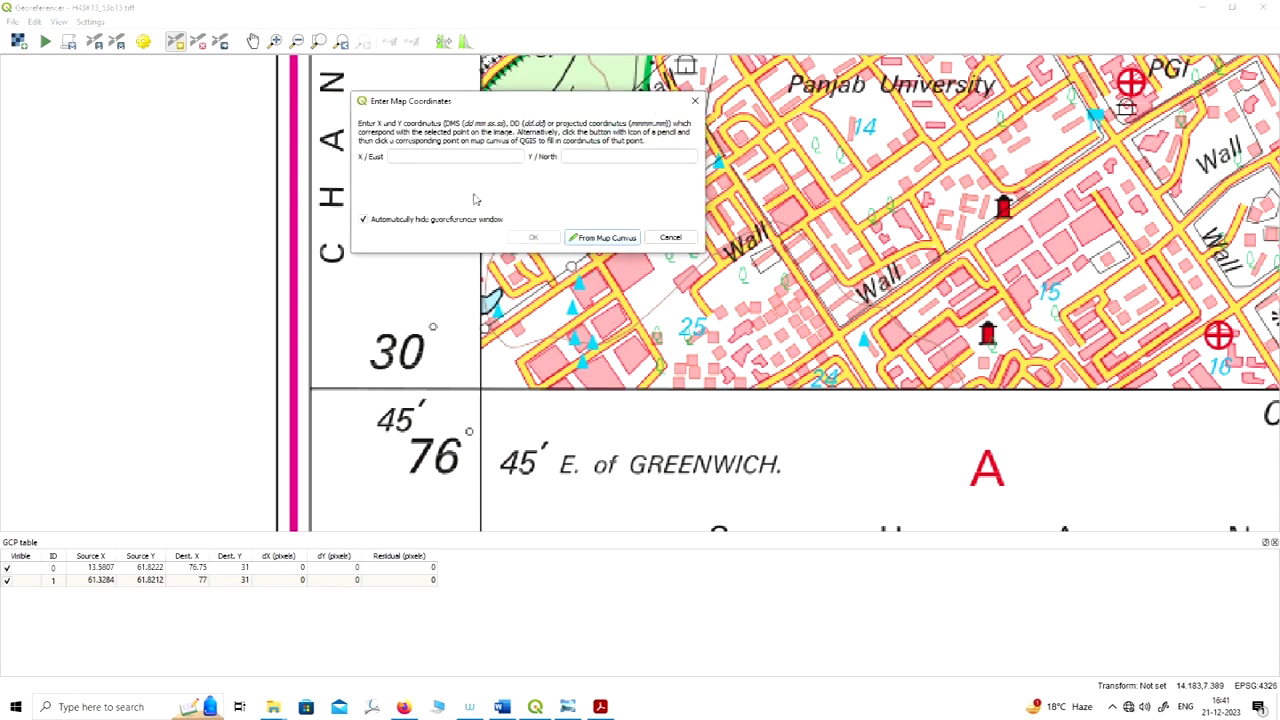
{"action": "left_click", "coordinate": [480, 157]}
{"action": "left_click", "coordinate": [584, 154]}
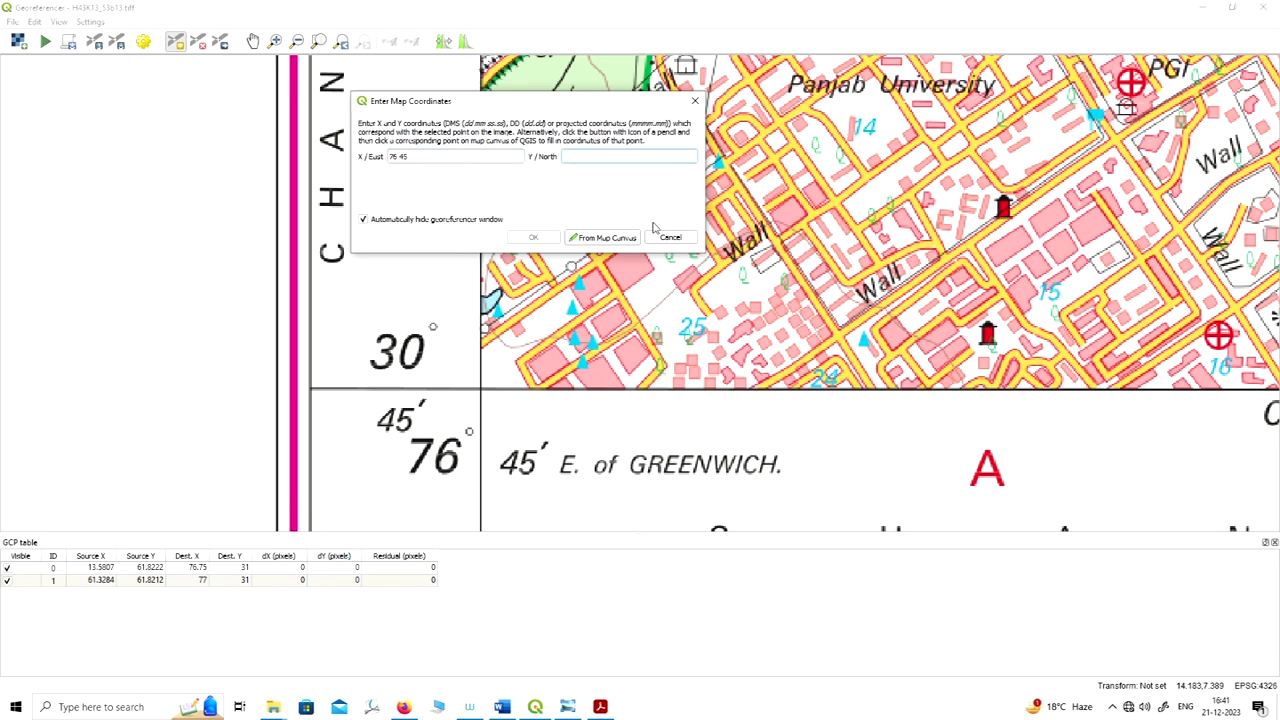
{"action": "type", "text": "3"}
{"action": "left_click", "coordinate": [534, 238]}
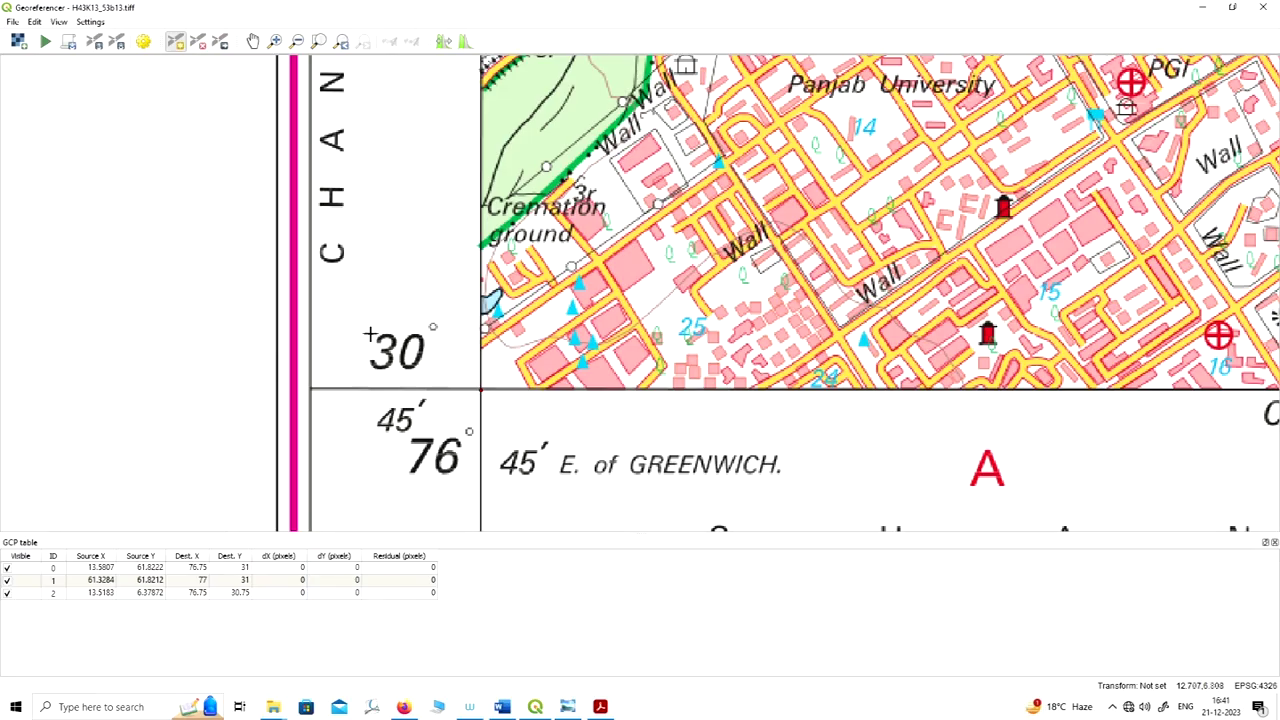
Step: Add a control point at the map's lower-right grid corner with X/East 77 0 and Y/North 30 45
{"action": "scroll", "coordinate": [257, 372], "scroll_direction": "down", "scroll_amount": 4}
{"action": "scroll", "coordinate": [250, 363], "scroll_direction": "down", "scroll_amount": 4}
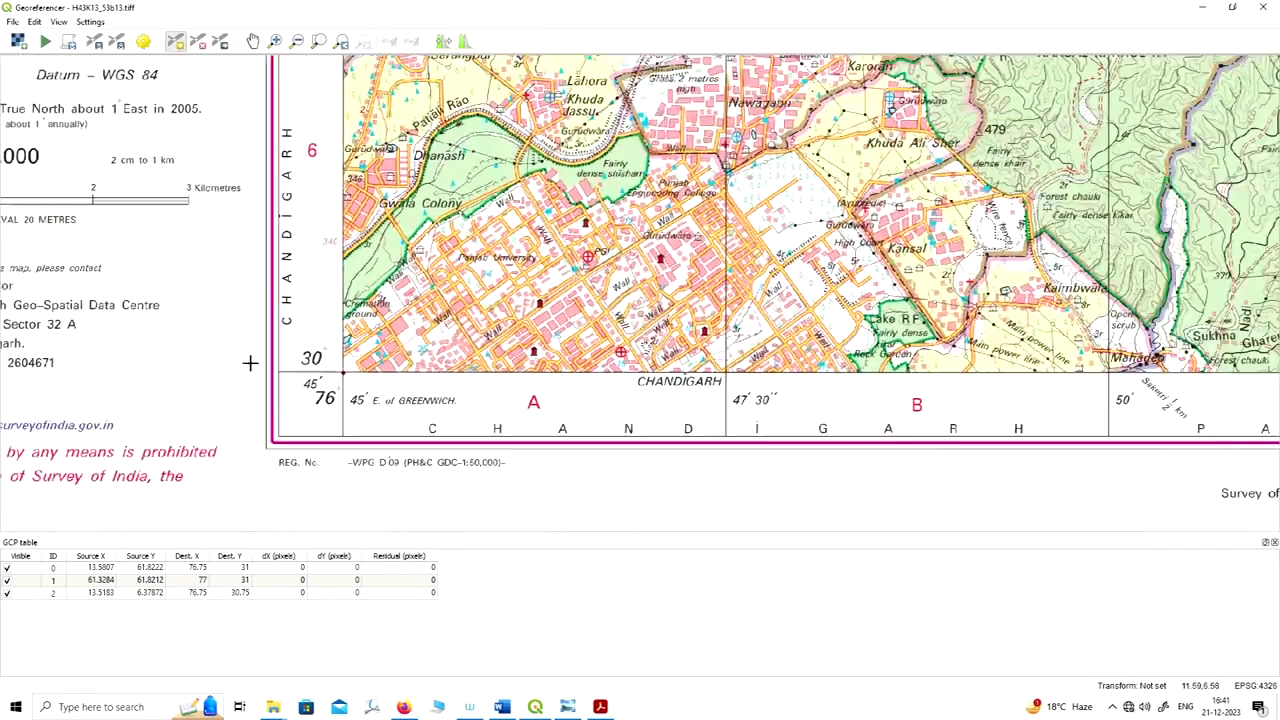
{"action": "scroll", "coordinate": [250, 363], "scroll_direction": "down", "scroll_amount": 4}
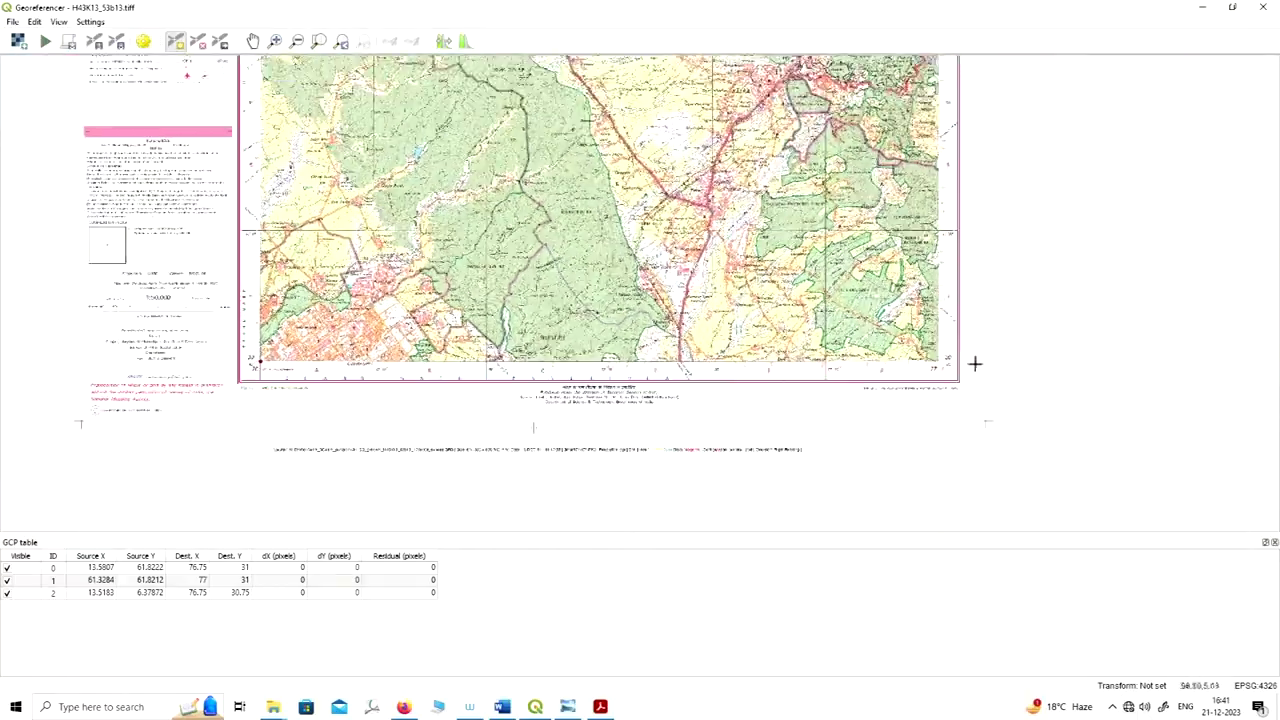
{"action": "scroll", "coordinate": [974, 362], "scroll_direction": "up", "scroll_amount": 5}
{"action": "scroll", "coordinate": [932, 360], "scroll_direction": "up", "scroll_amount": 5}
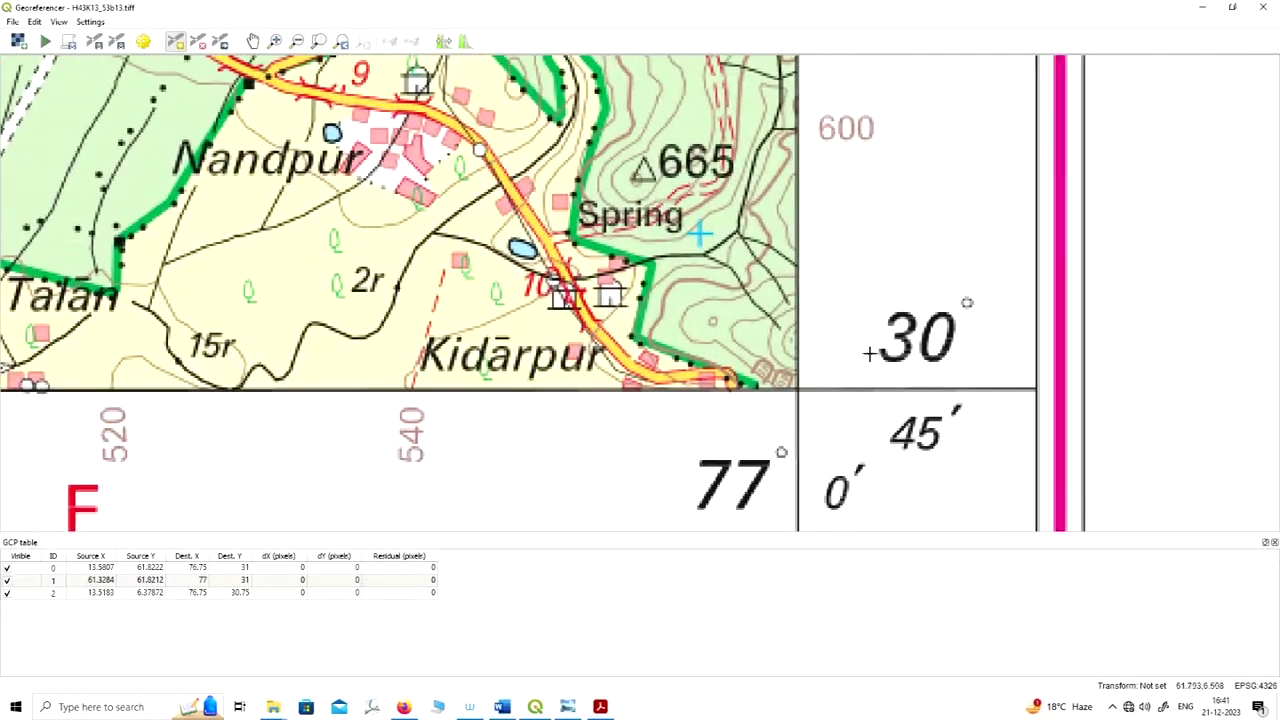
{"action": "left_click", "coordinate": [700, 233]}
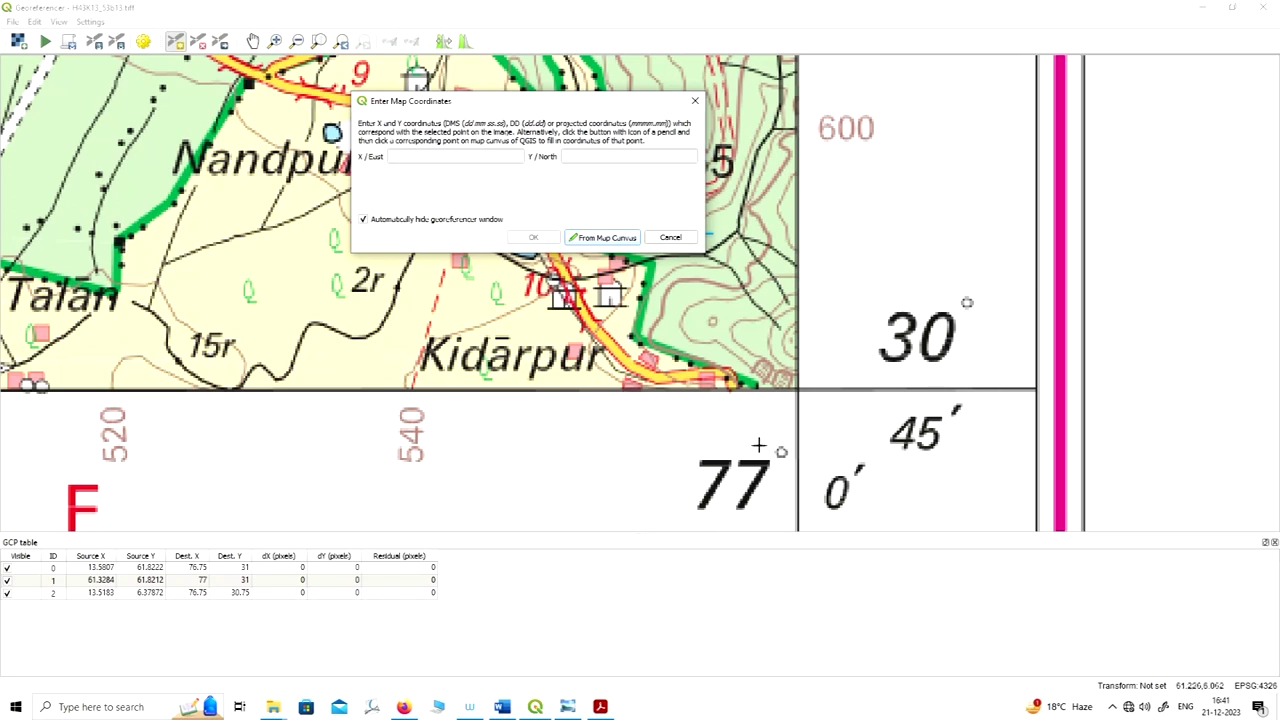
{"action": "left_click", "coordinate": [469, 155]}
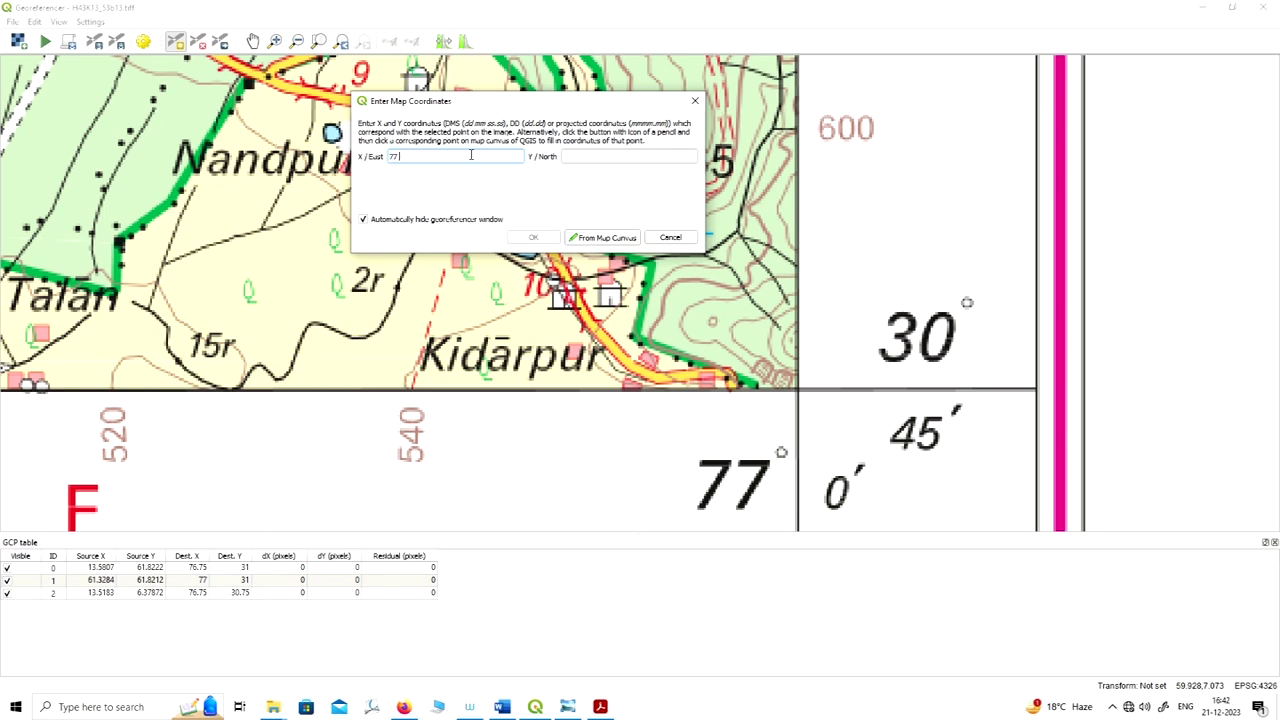
{"action": "left_click", "coordinate": [585, 156]}
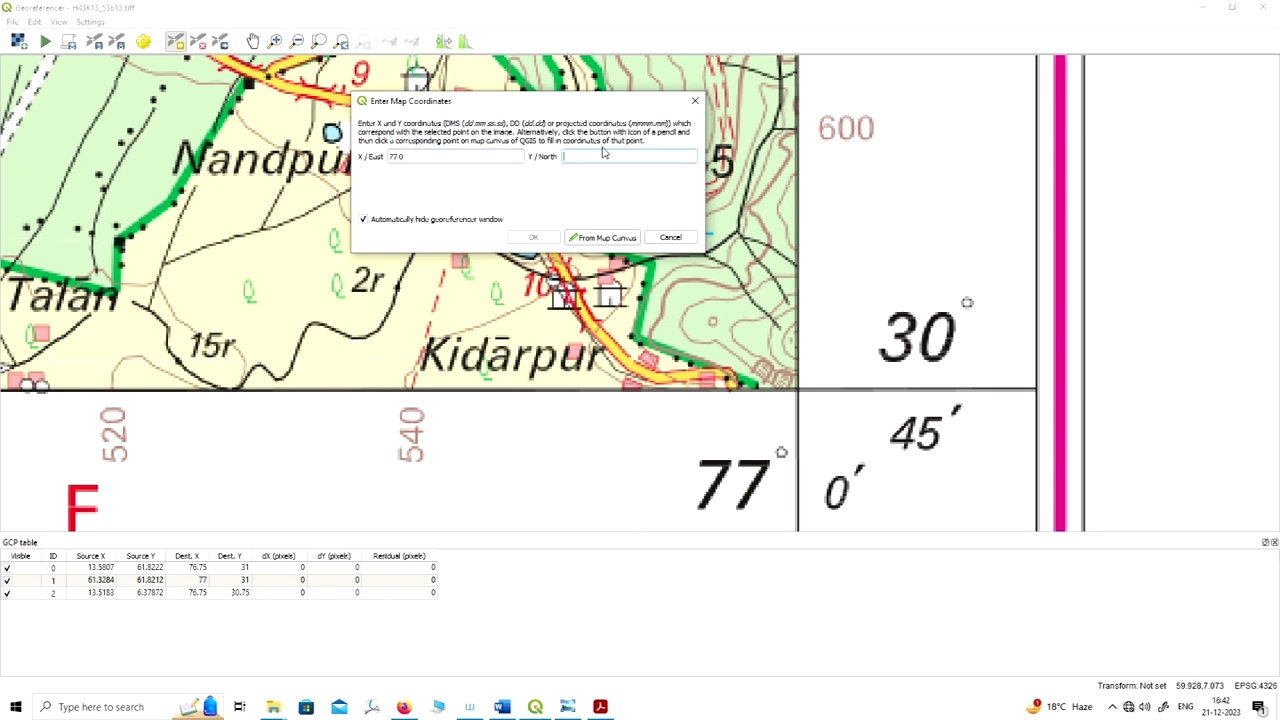
{"action": "type", "text": "30 45"}
{"action": "left_click", "coordinate": [535, 238]}
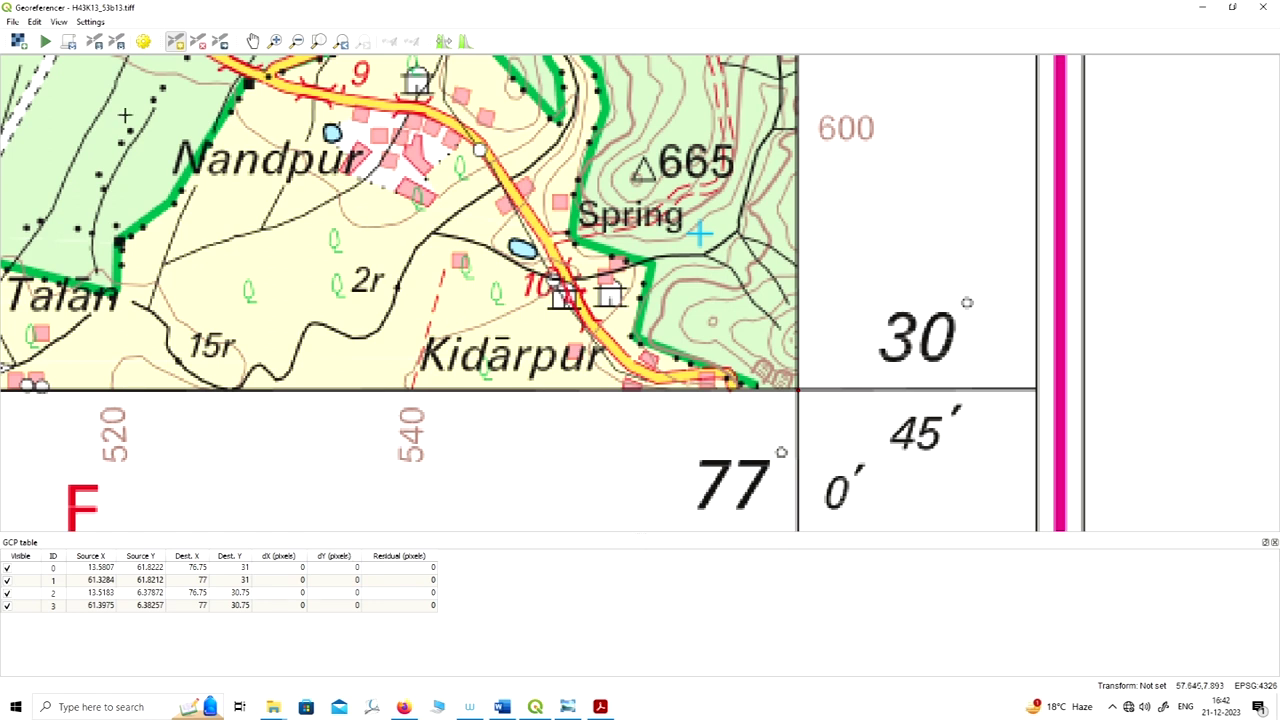
Step: In the transformation settings, set the transformation type to Linear and the target SRS to Project CRS: EPSG:4326 - WGS 84
{"action": "left_click", "coordinate": [90, 22]}
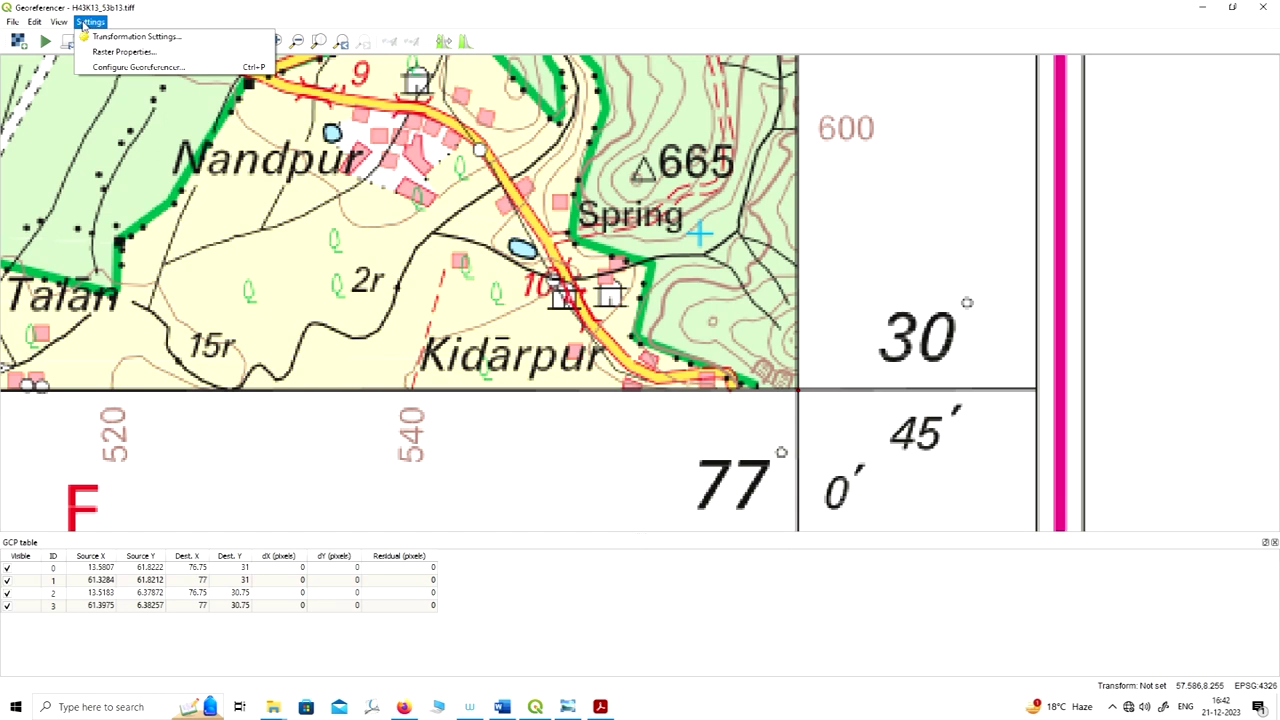
{"action": "left_click", "coordinate": [134, 38]}
{"action": "left_click_drag", "start_coordinate": [624, 104], "coordinate": [460, 167]}
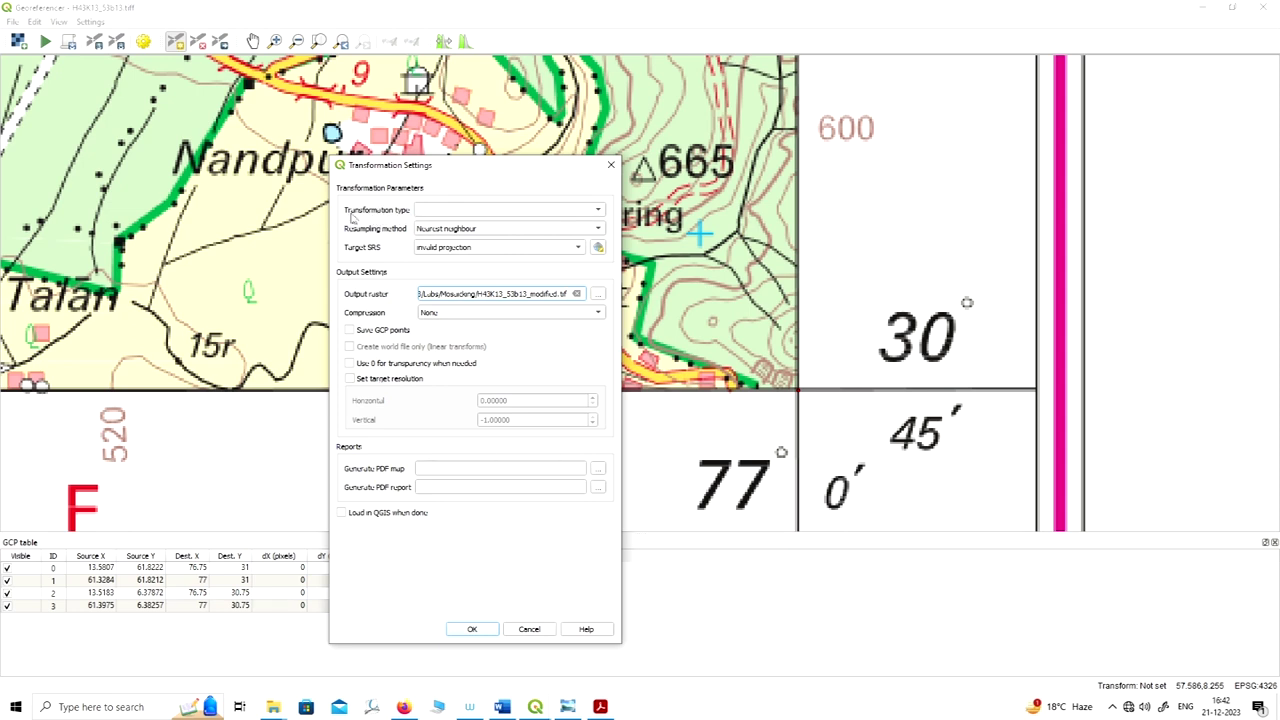
{"action": "left_click", "coordinate": [577, 213]}
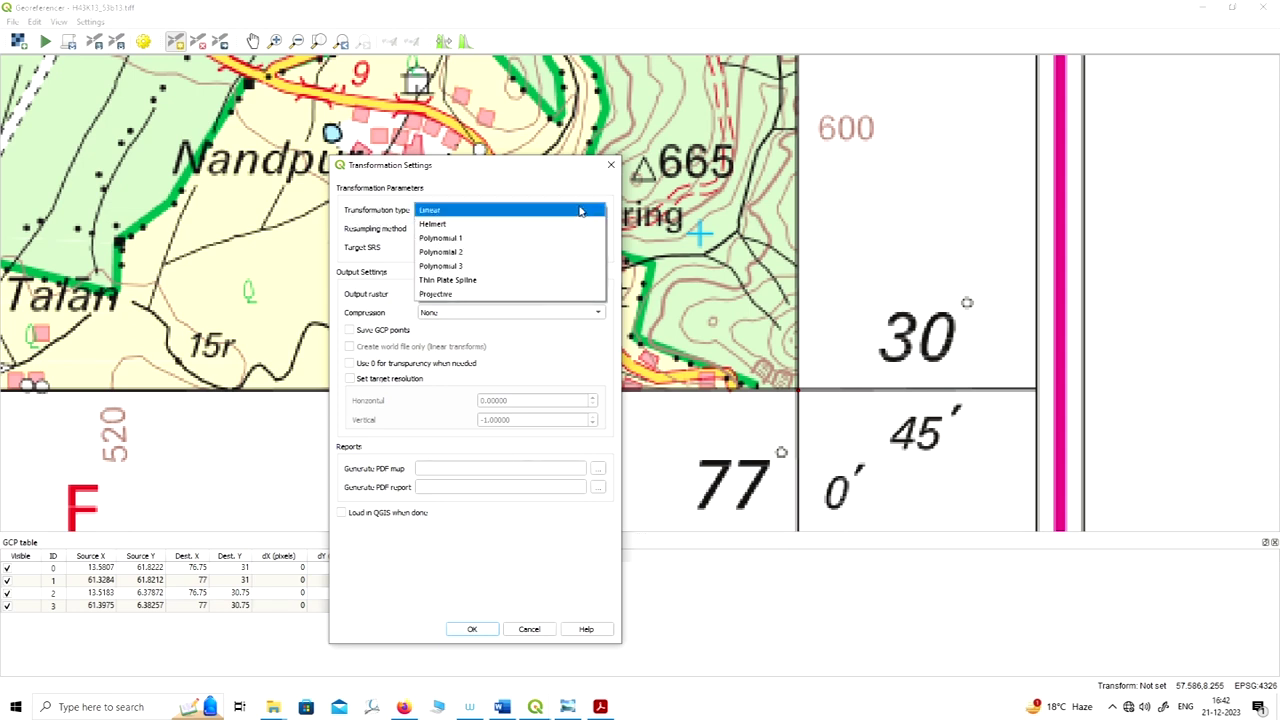
{"action": "left_click", "coordinate": [530, 170]}
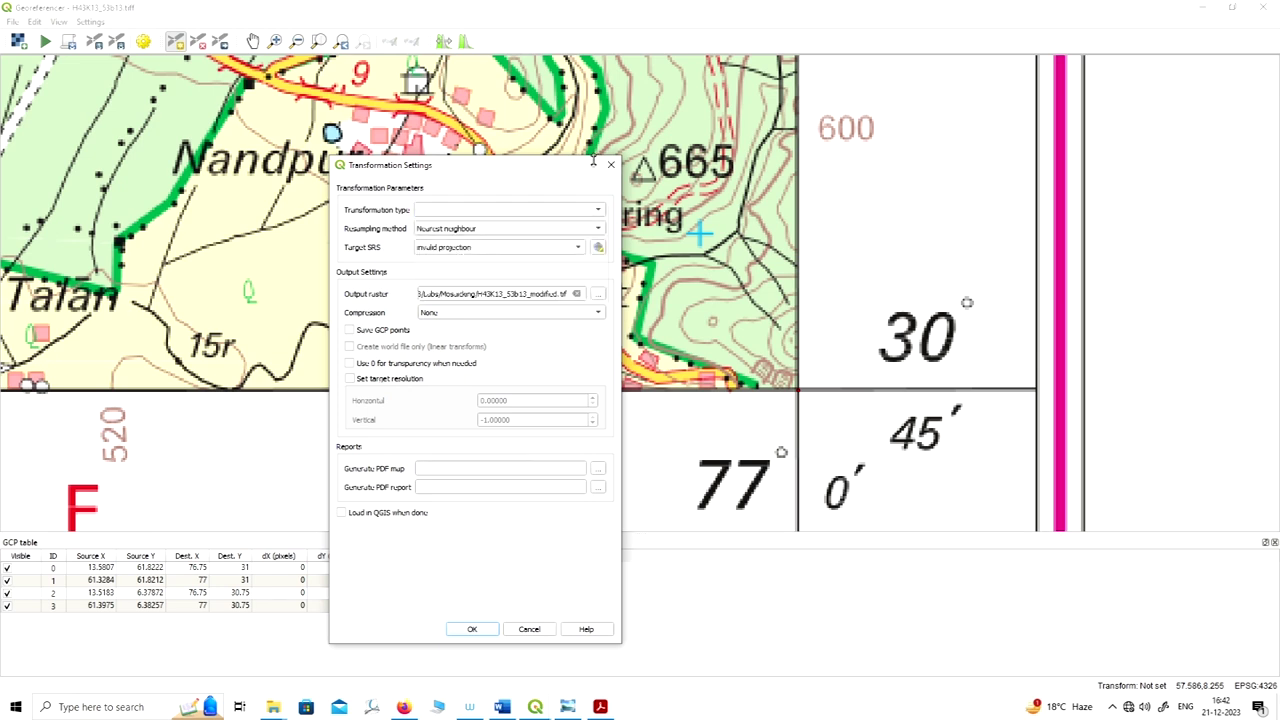
{"action": "left_click", "coordinate": [582, 217]}
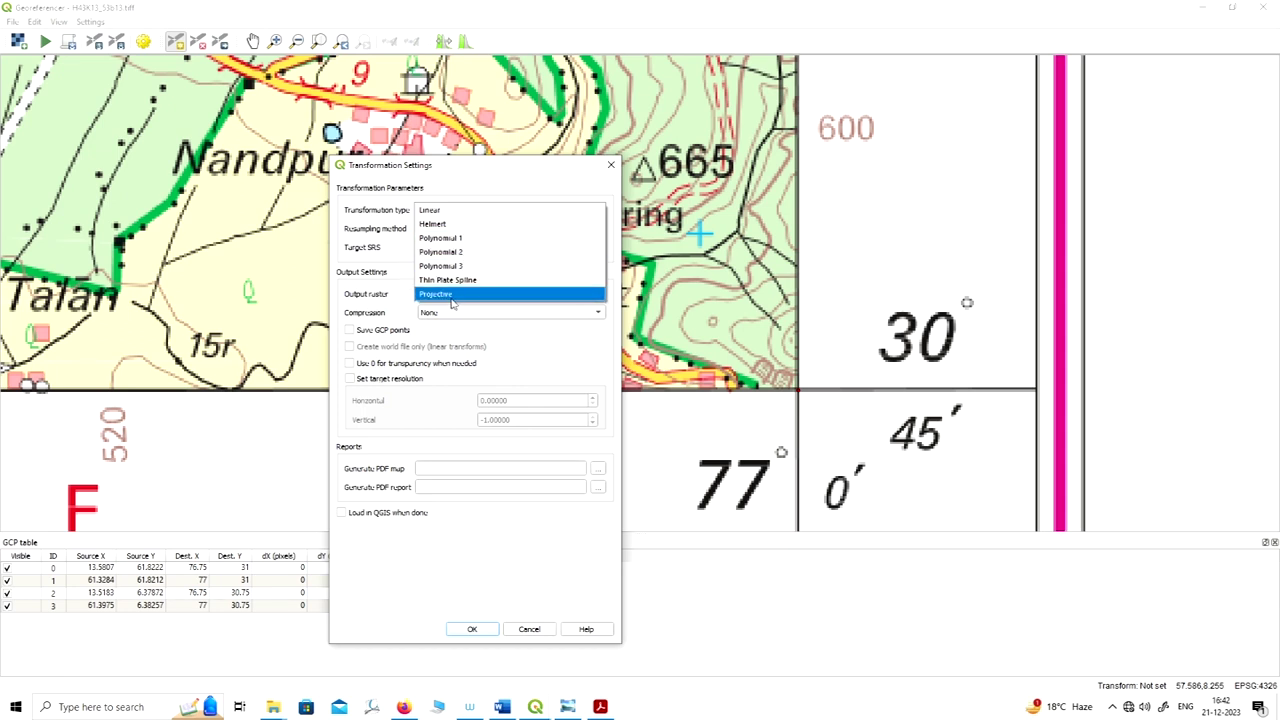
{"action": "left_click", "coordinate": [461, 212]}
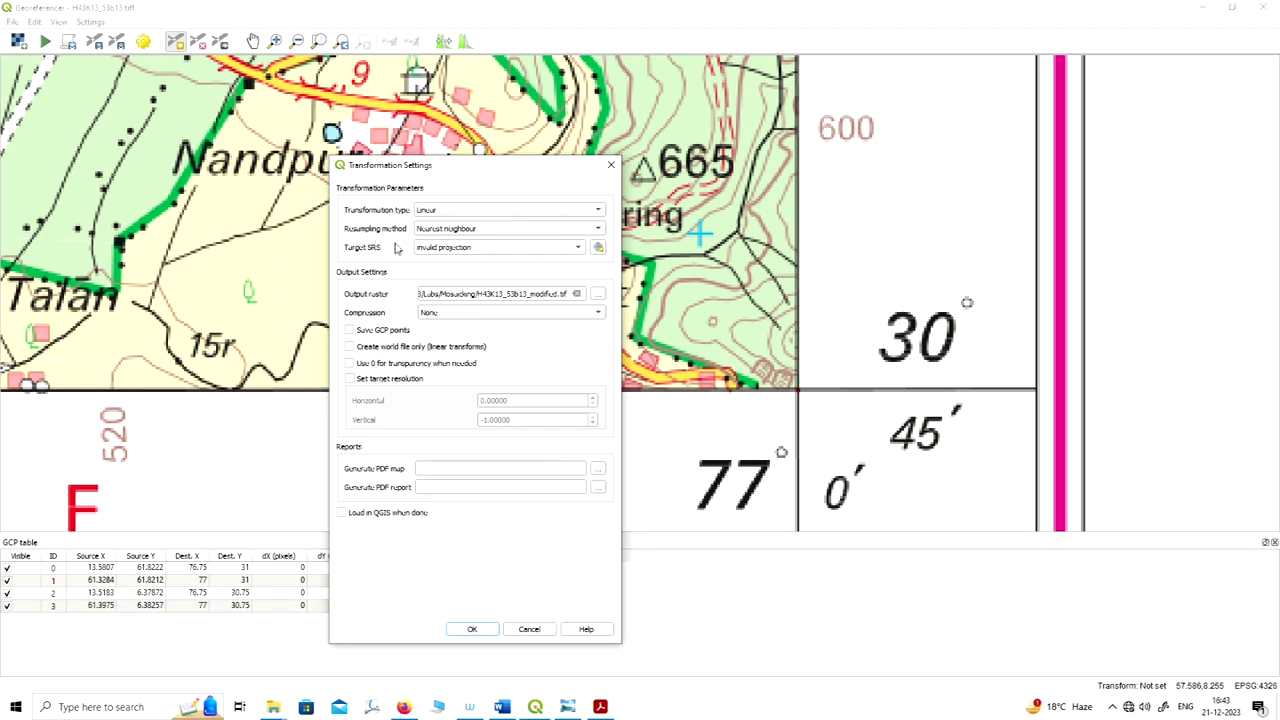
{"action": "left_click", "coordinate": [502, 249]}
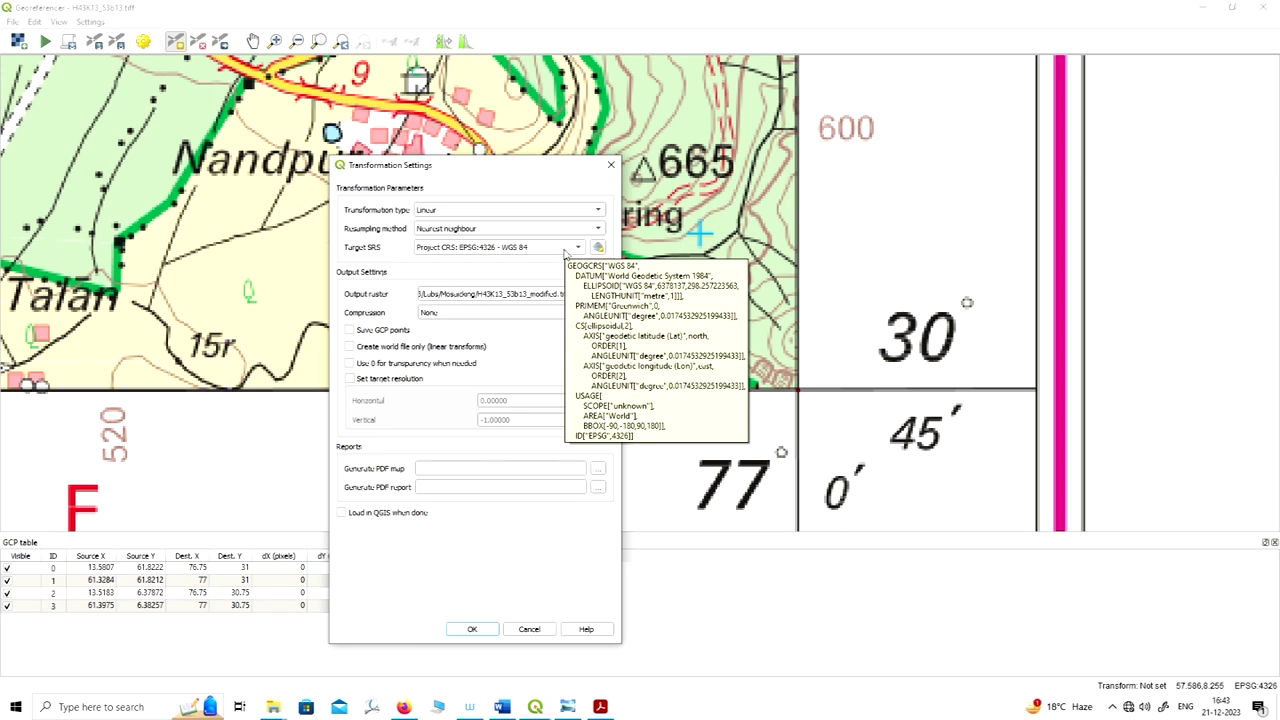
{"action": "left_click", "coordinate": [599, 248]}
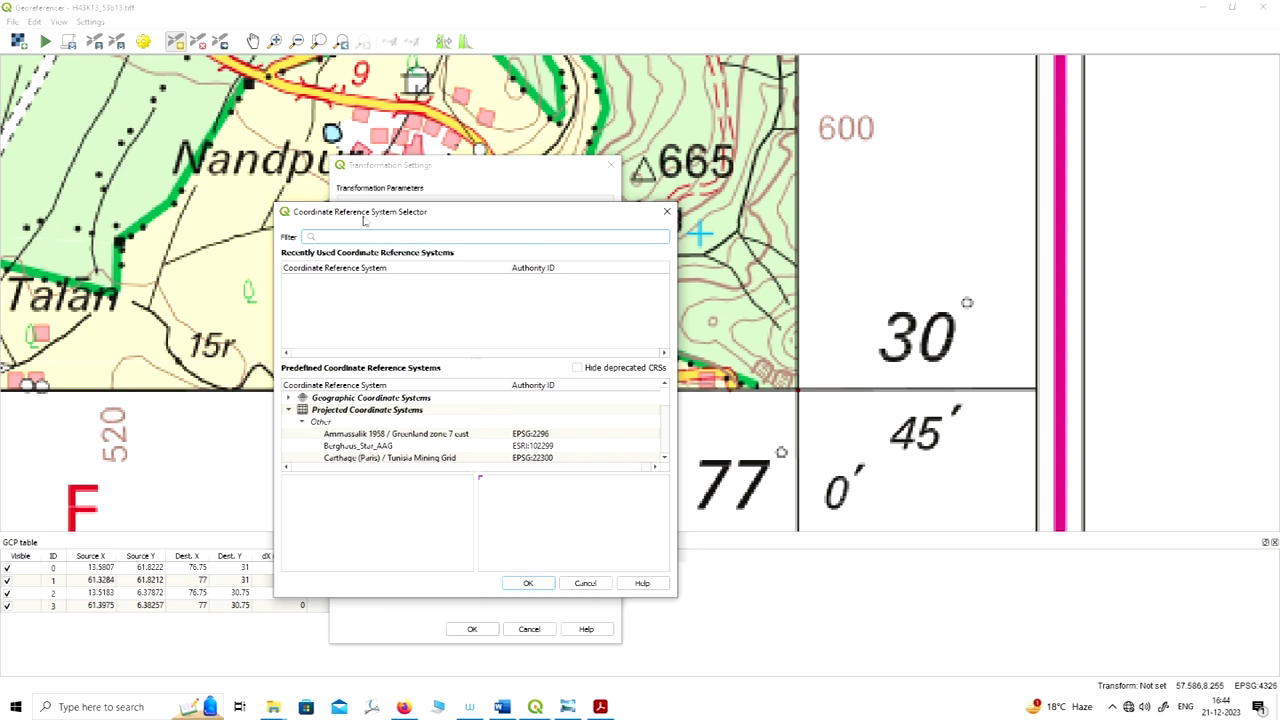
{"action": "left_click_drag", "start_coordinate": [531, 215], "coordinate": [693, 159]}
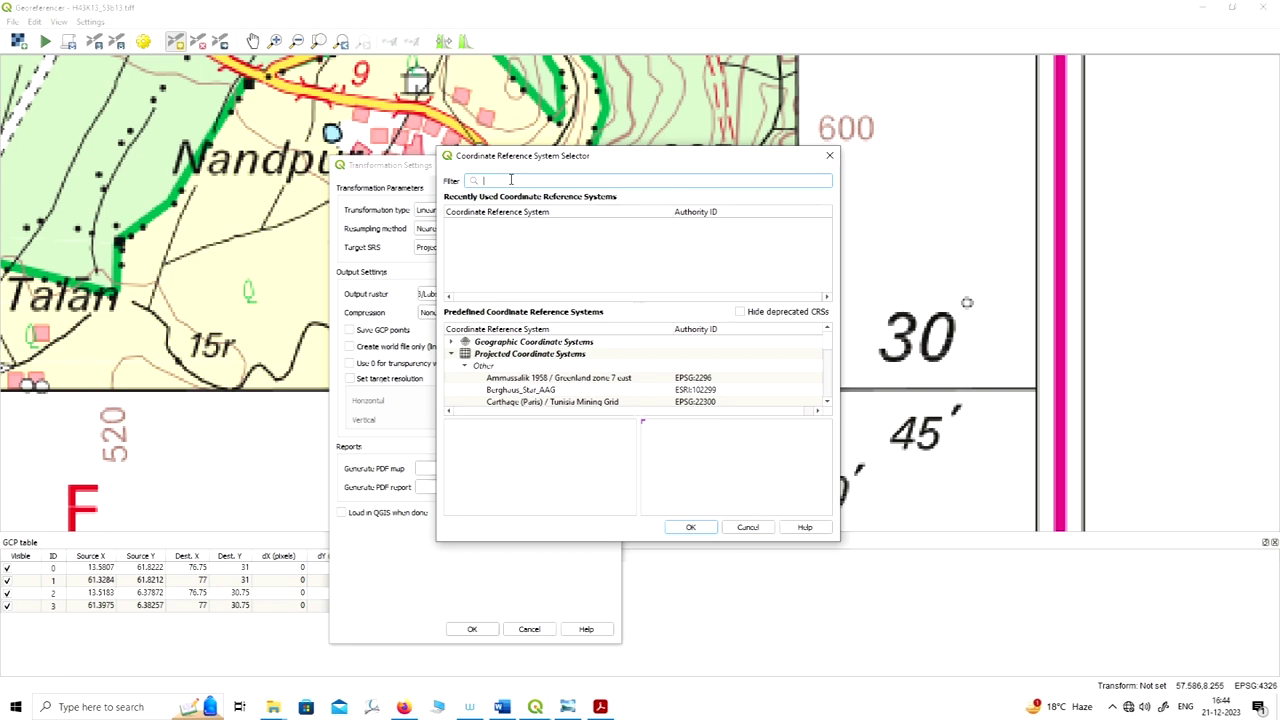
{"action": "left_click", "coordinate": [829, 156]}
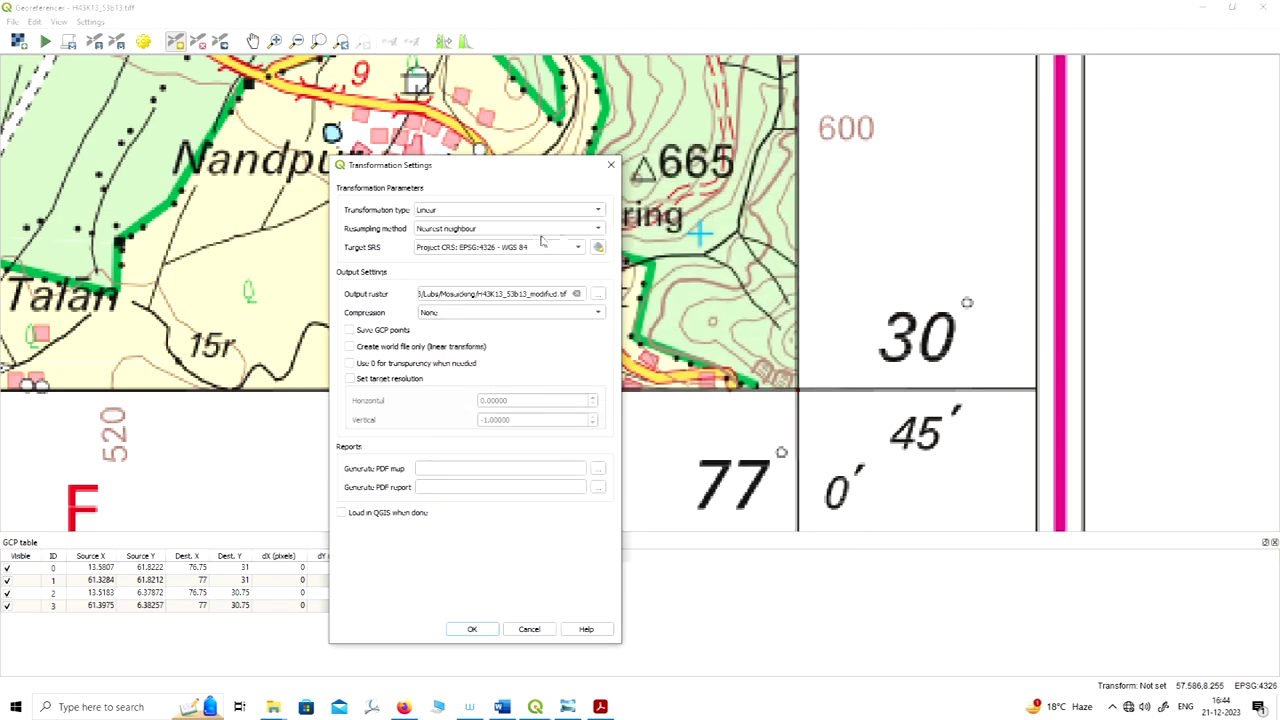
Step: Enable saving of the GCP points and apply the transformation settings
{"action": "left_click_drag", "start_coordinate": [547, 173], "coordinate": [672, 123]}
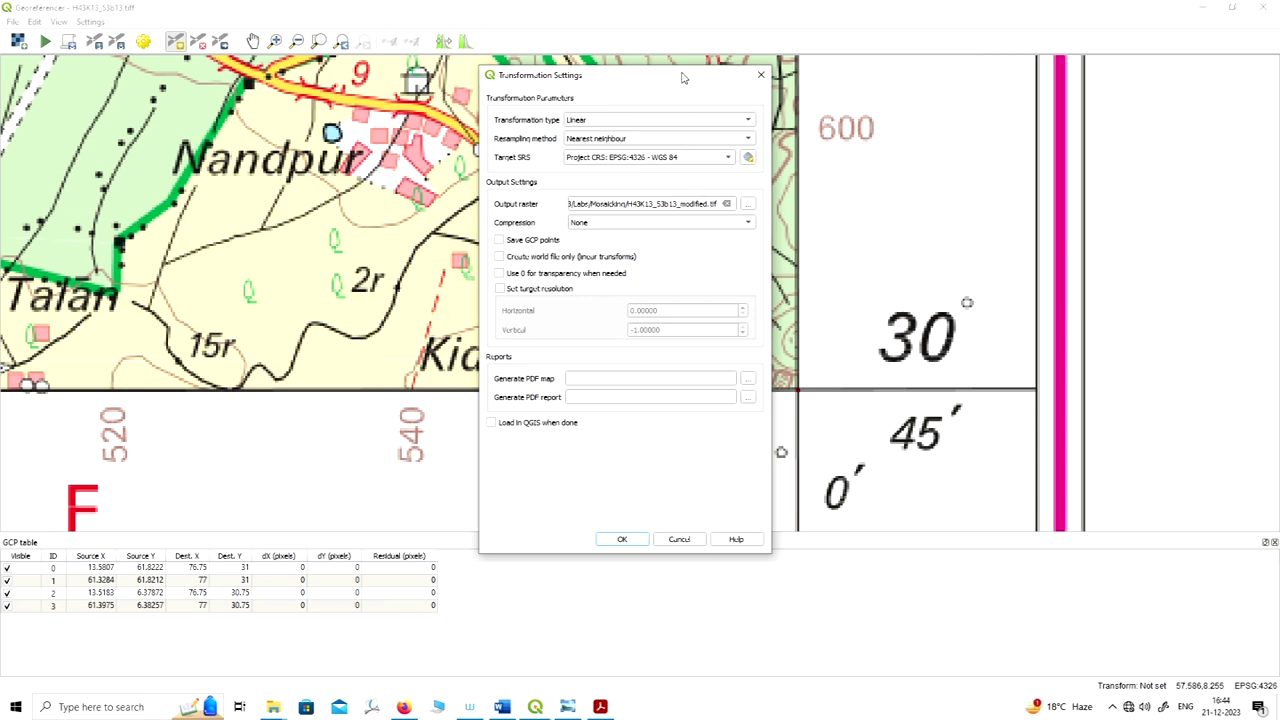
{"action": "left_click_drag", "start_coordinate": [683, 78], "coordinate": [713, 78]}
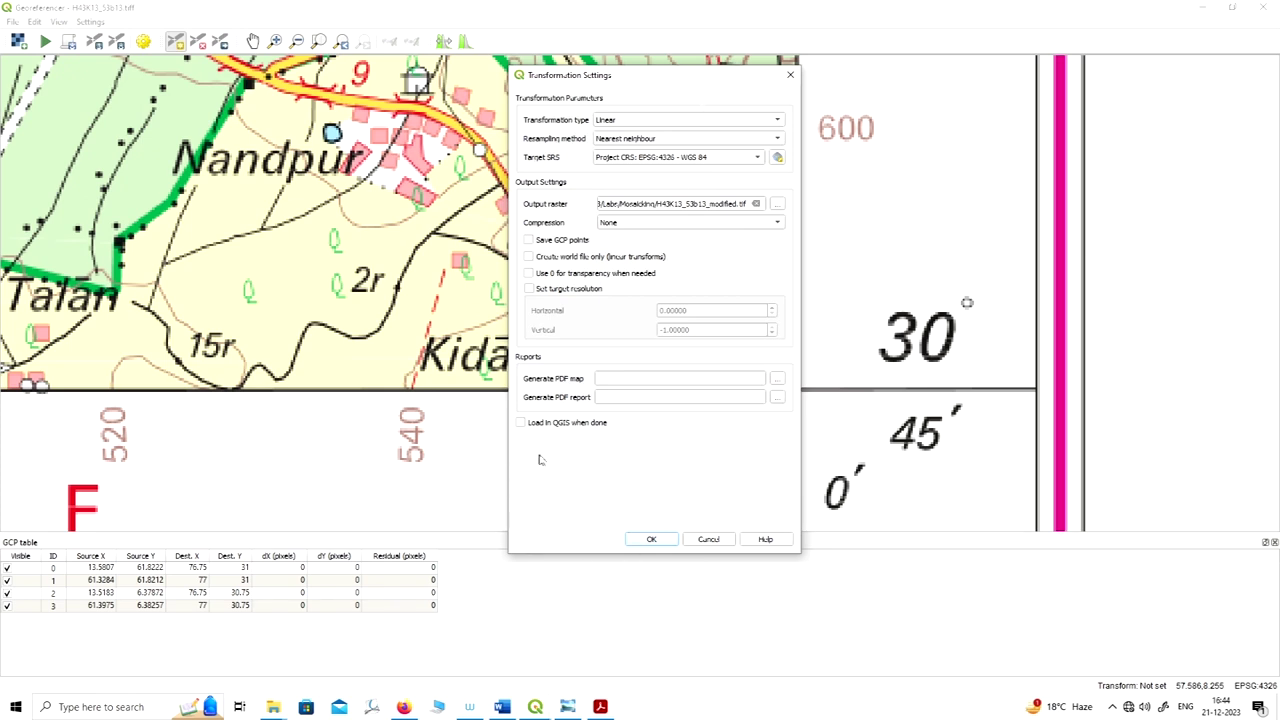
{"action": "left_click", "coordinate": [530, 241]}
{"action": "left_click_drag", "start_coordinate": [692, 84], "coordinate": [633, 59]}
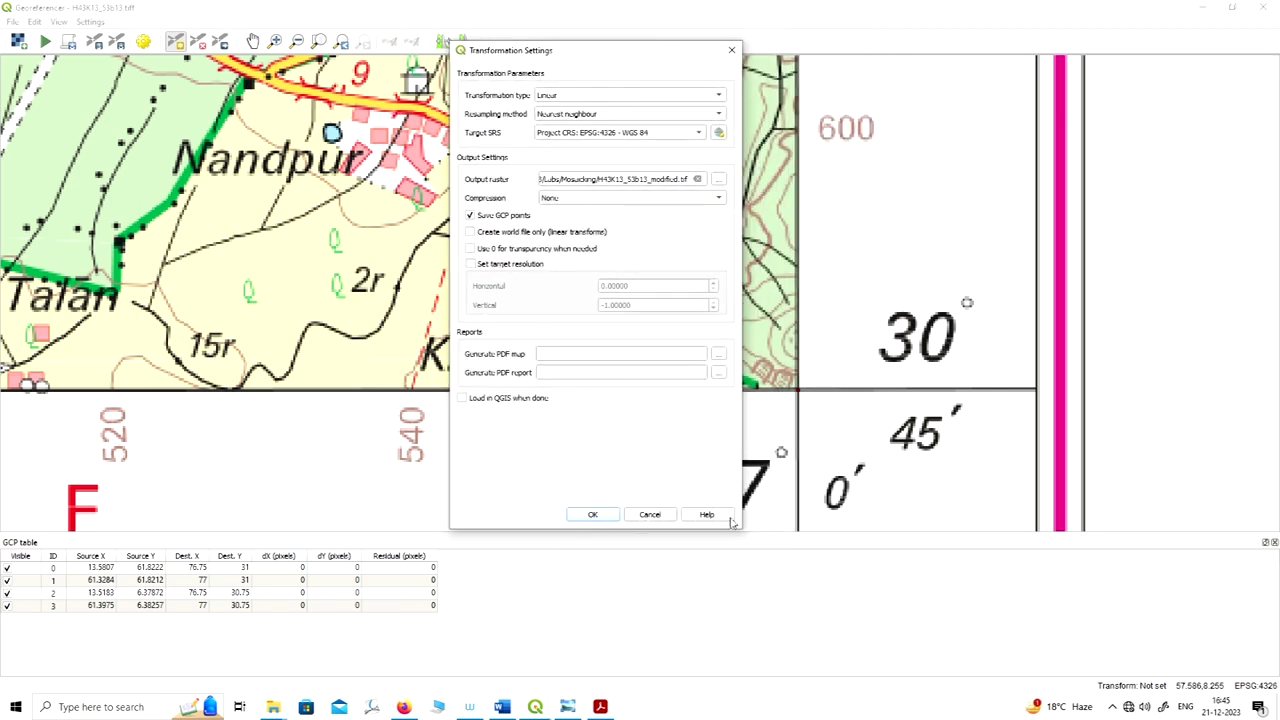
{"action": "left_click", "coordinate": [596, 516]}
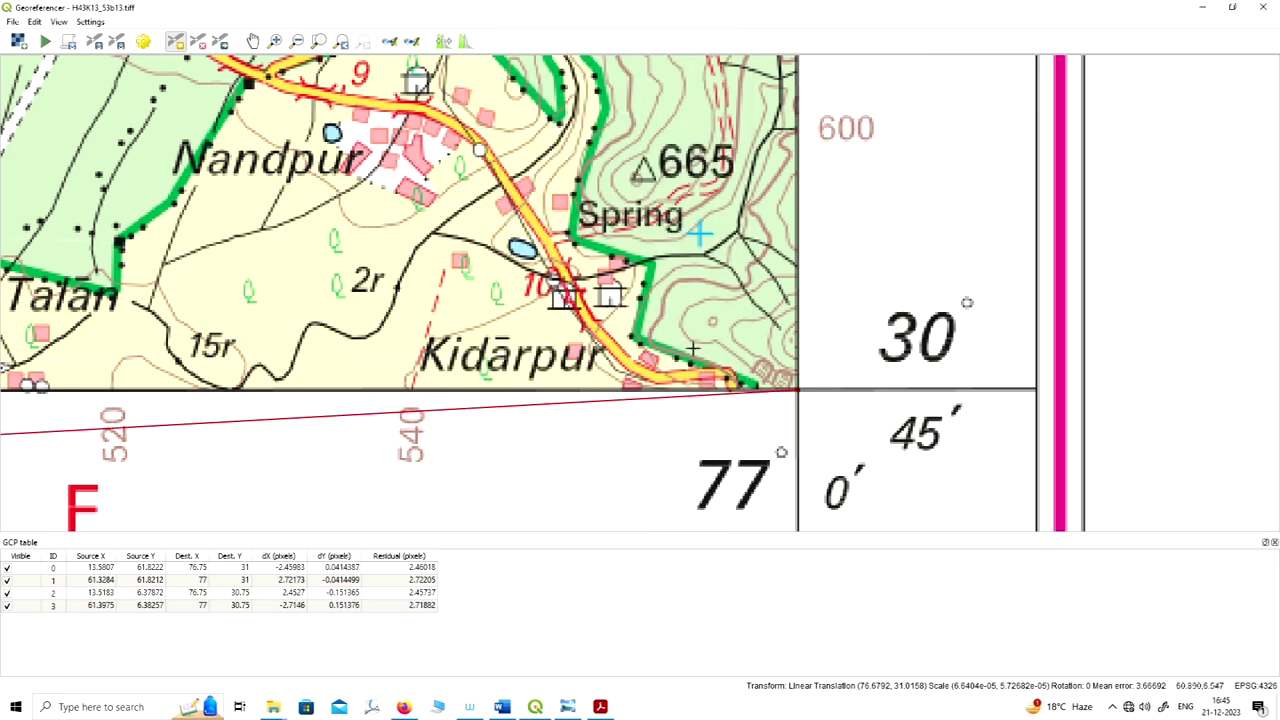
Step: Examine the residual lines of the control points around the whole map sheet
{"action": "scroll", "coordinate": [768, 321], "scroll_direction": "down", "scroll_amount": 1}
{"action": "scroll", "coordinate": [769, 321], "scroll_direction": "down", "scroll_amount": 3}
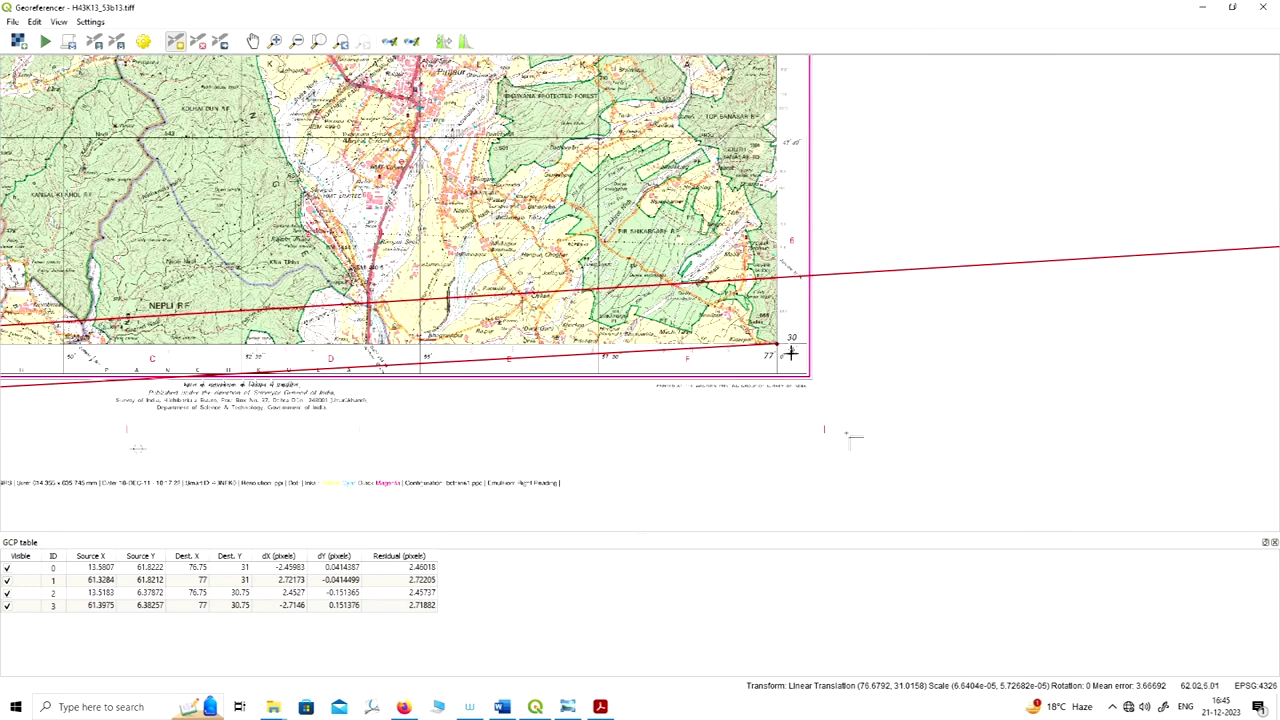
{"action": "scroll", "coordinate": [792, 358], "scroll_direction": "down", "scroll_amount": 1}
{"action": "scroll", "coordinate": [790, 360], "scroll_direction": "down", "scroll_amount": 1}
{"action": "scroll", "coordinate": [745, 369], "scroll_direction": "down", "scroll_amount": 1}
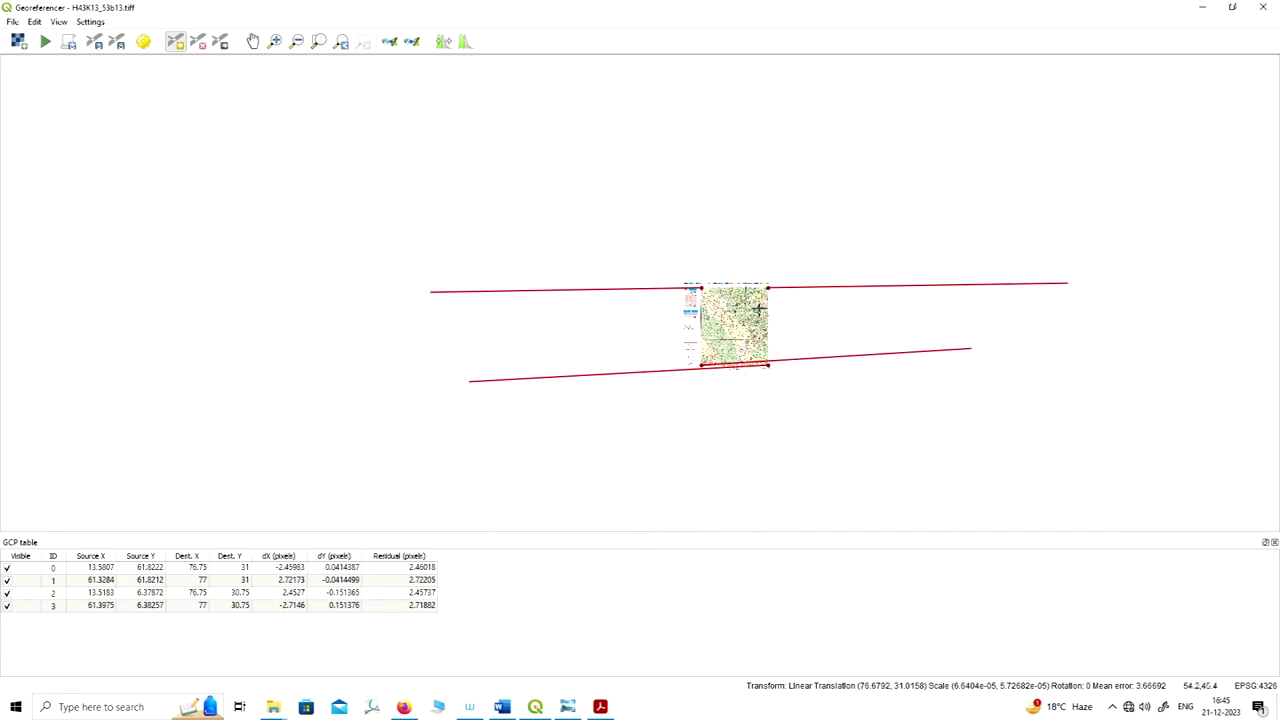
{"action": "scroll", "coordinate": [764, 294], "scroll_direction": "up", "scroll_amount": 1}
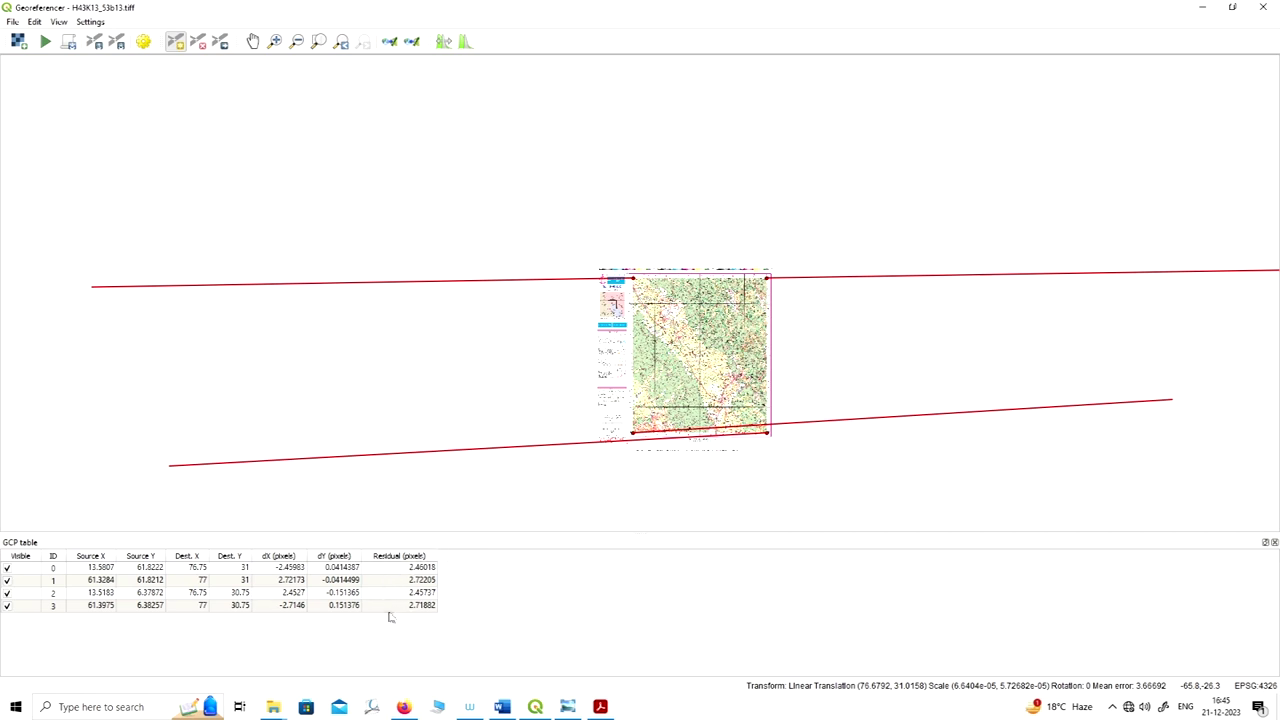
Step: Try the Helmert transformation type on the control points
{"action": "left_click", "coordinate": [90, 22]}
{"action": "left_click", "coordinate": [118, 37]}
{"action": "left_click_drag", "start_coordinate": [670, 50], "coordinate": [964, 43]}
{"action": "left_click", "coordinate": [995, 88]}
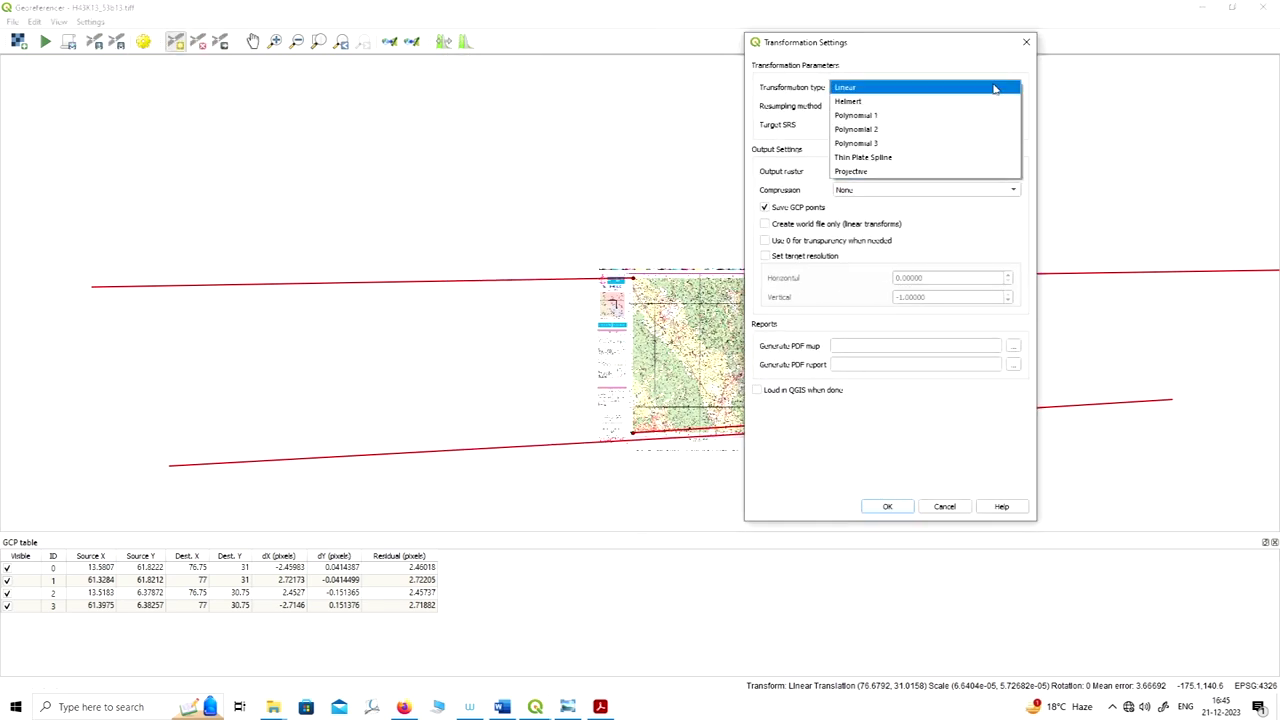
{"action": "left_click", "coordinate": [862, 102]}
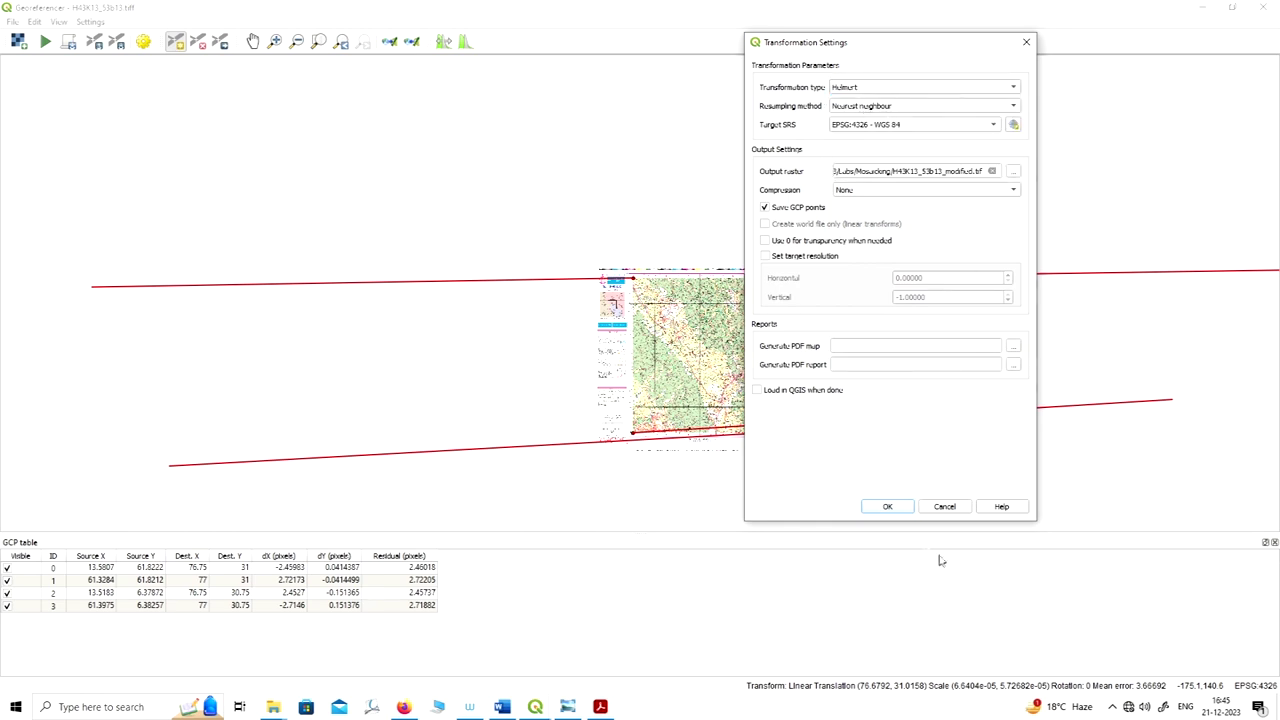
{"action": "left_click", "coordinate": [887, 507]}
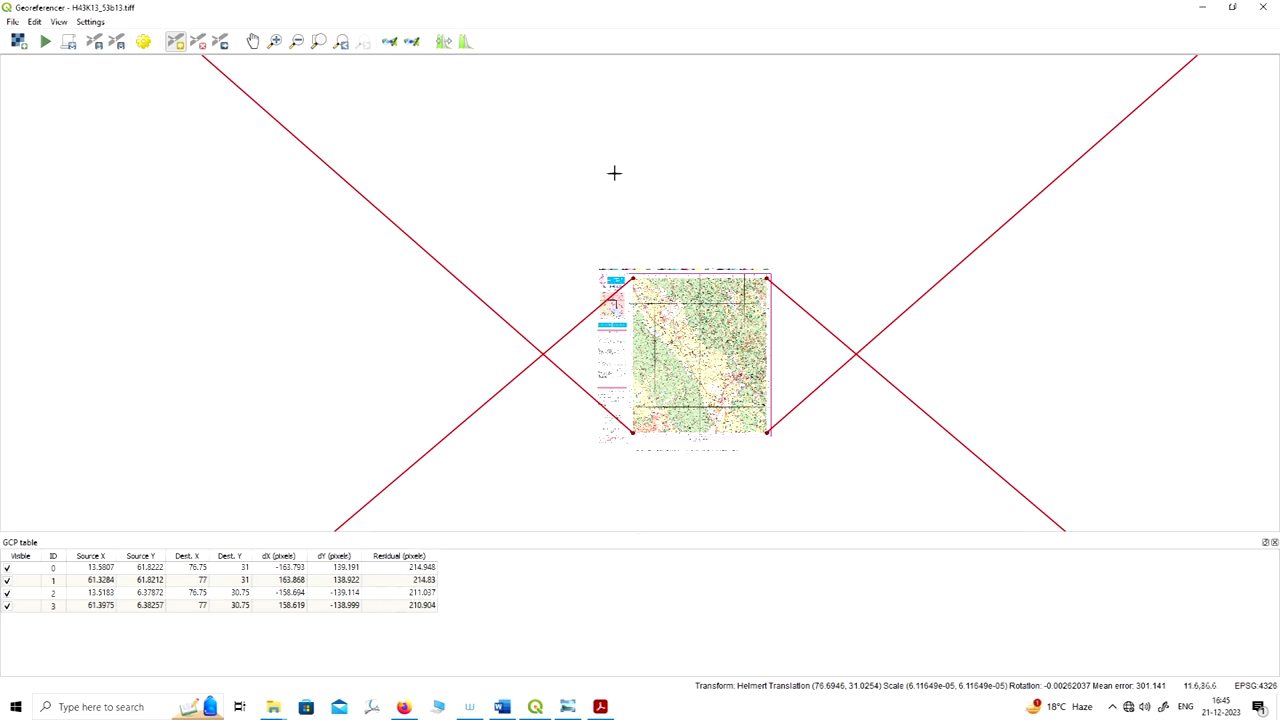
Step: Try the Polynomial 1 transformation type on the control points
{"action": "left_click", "coordinate": [95, 23]}
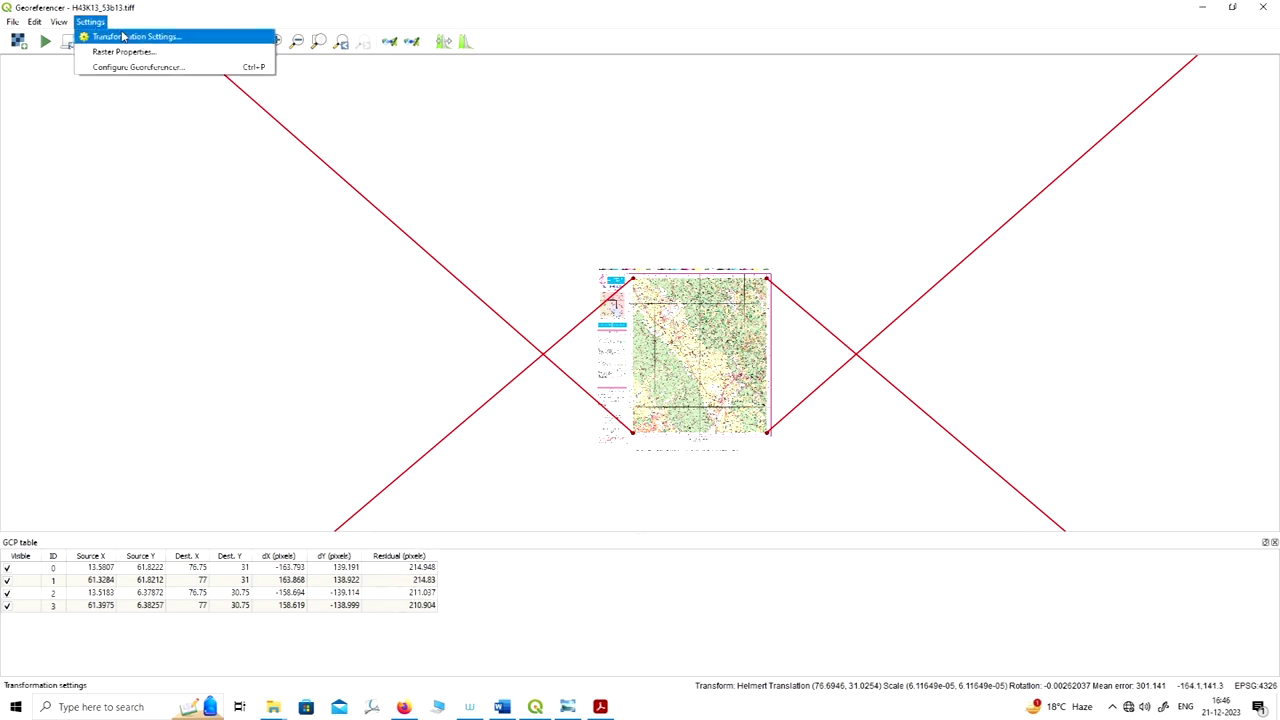
{"action": "left_click", "coordinate": [135, 36]}
{"action": "left_click", "coordinate": [979, 88]}
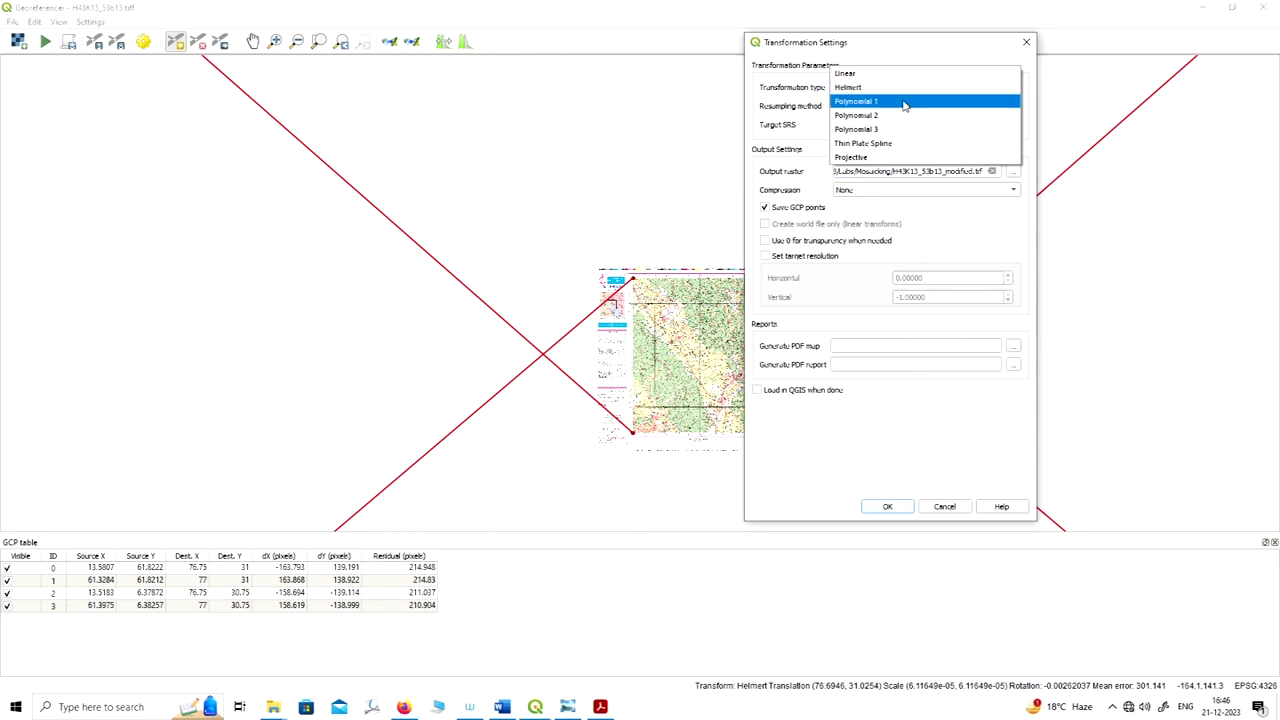
{"action": "left_click", "coordinate": [906, 102]}
{"action": "left_click", "coordinate": [887, 507]}
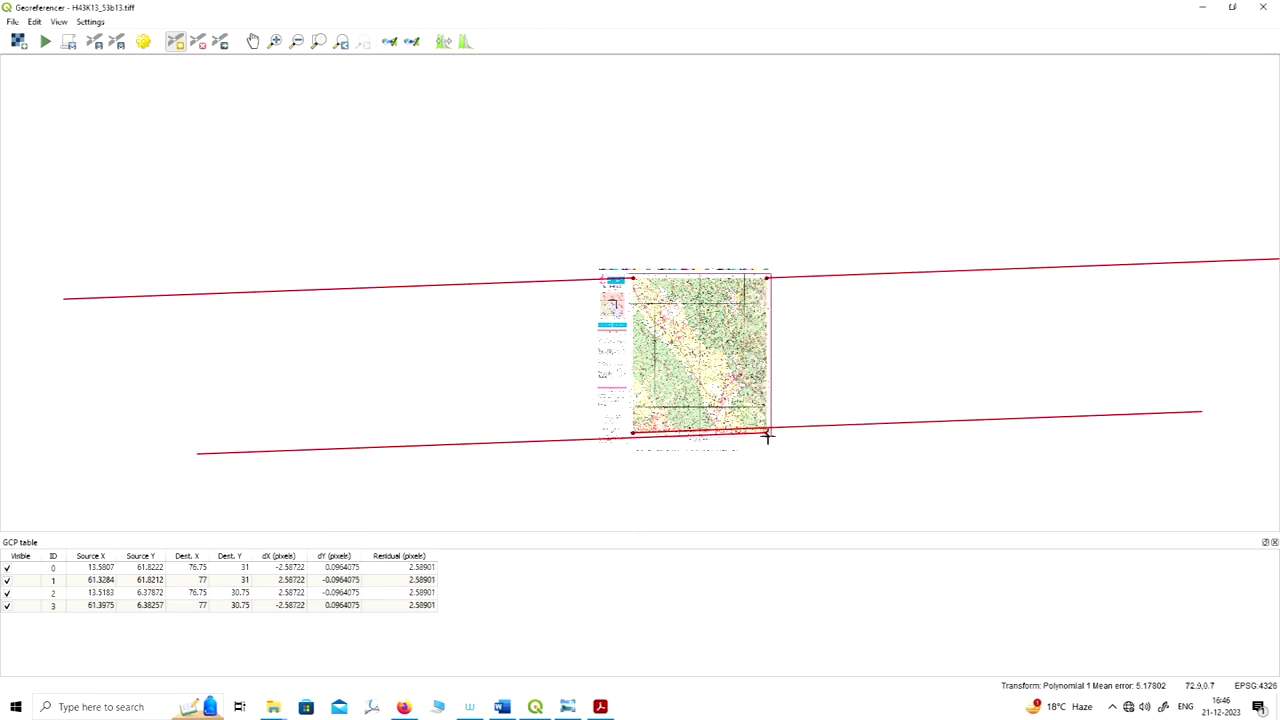
Step: Set the transformation type back to Linear and apply it
{"action": "left_click", "coordinate": [90, 21]}
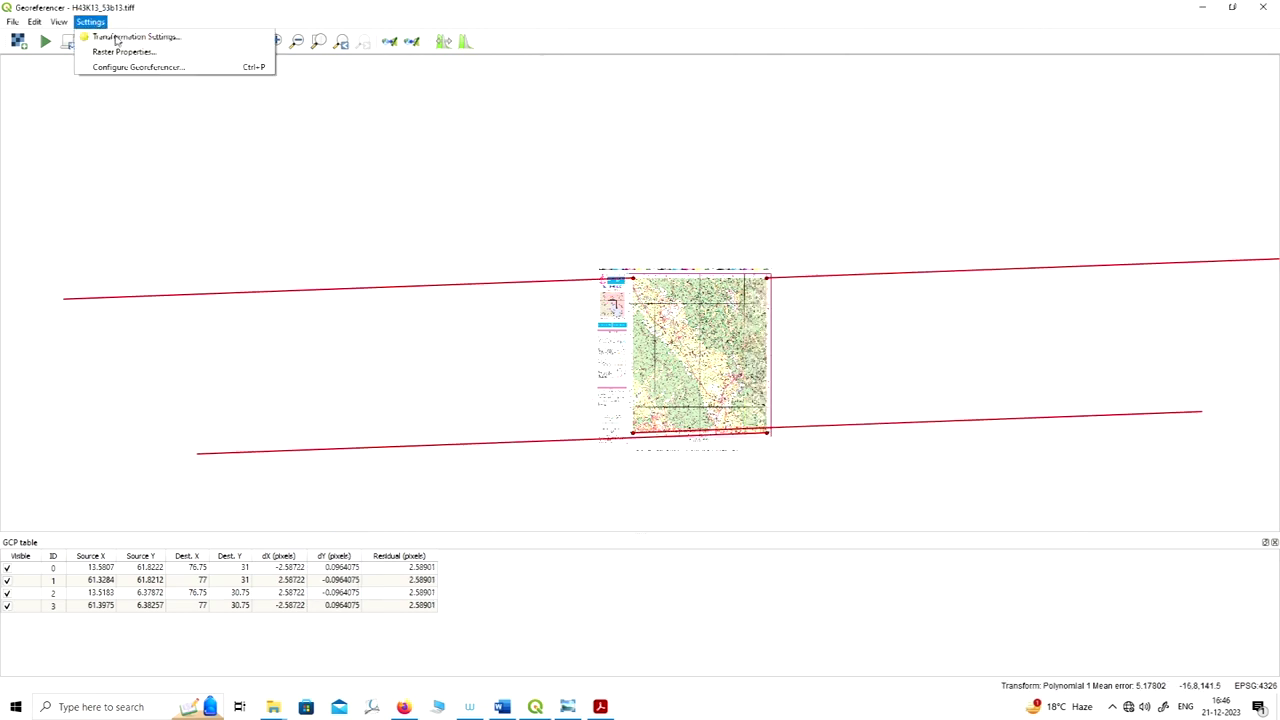
{"action": "left_click", "coordinate": [135, 37]}
{"action": "left_click", "coordinate": [999, 87]}
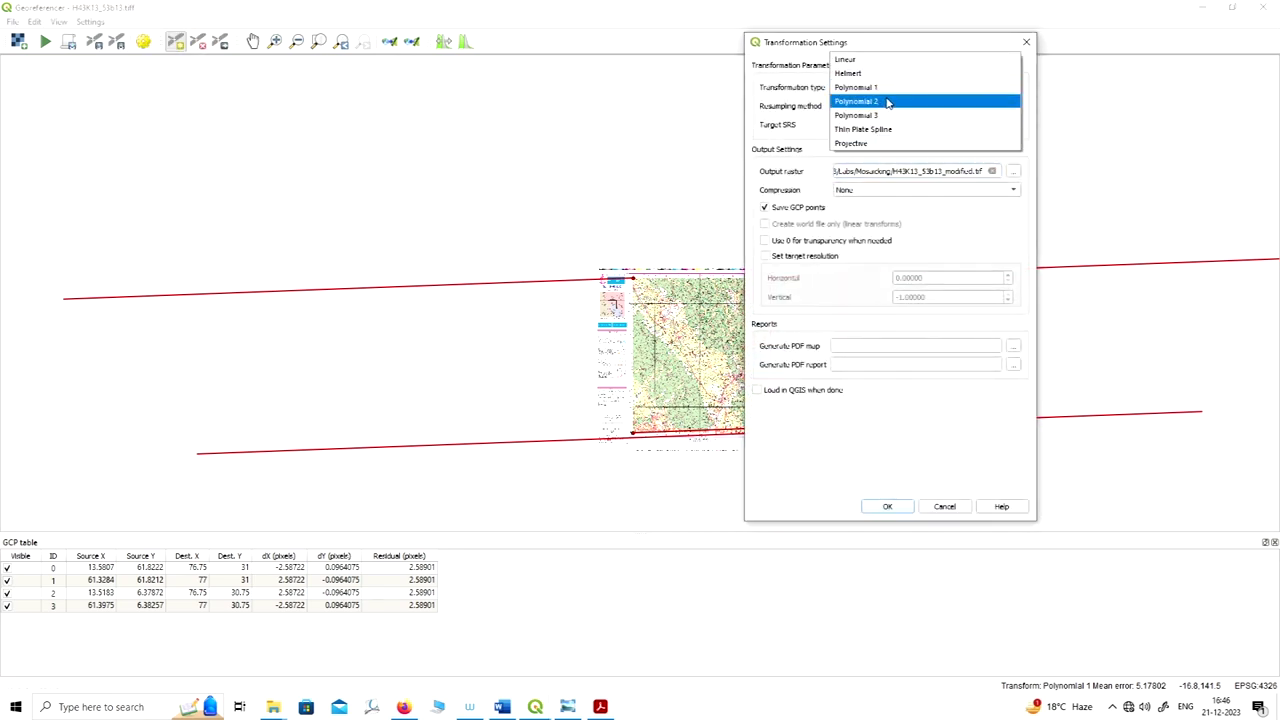
{"action": "key", "text": "Up"}
{"action": "key", "text": "Up"}
{"action": "key", "text": "Up"}
{"action": "key", "text": "Return"}
{"action": "key", "text": "Return"}
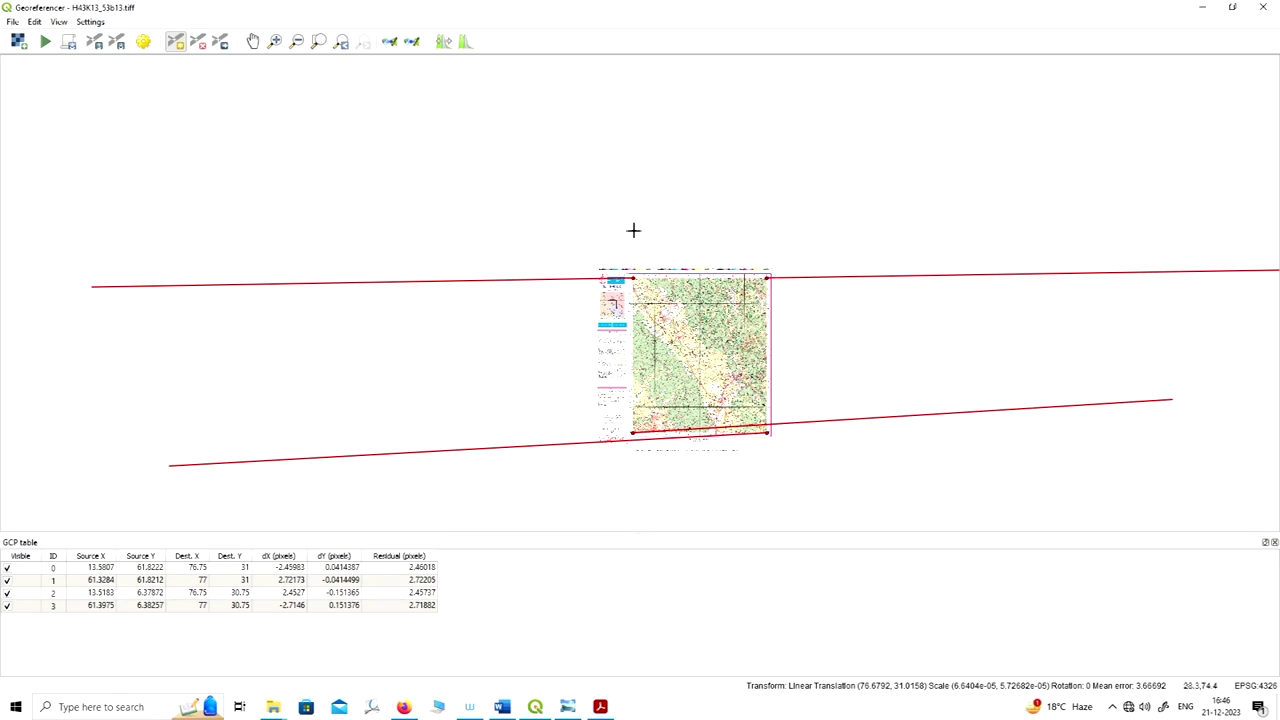
Step: Review and accept the transformation settings, and start georeferencing the raster
{"action": "left_click", "coordinate": [90, 21]}
{"action": "left_click", "coordinate": [135, 37]}
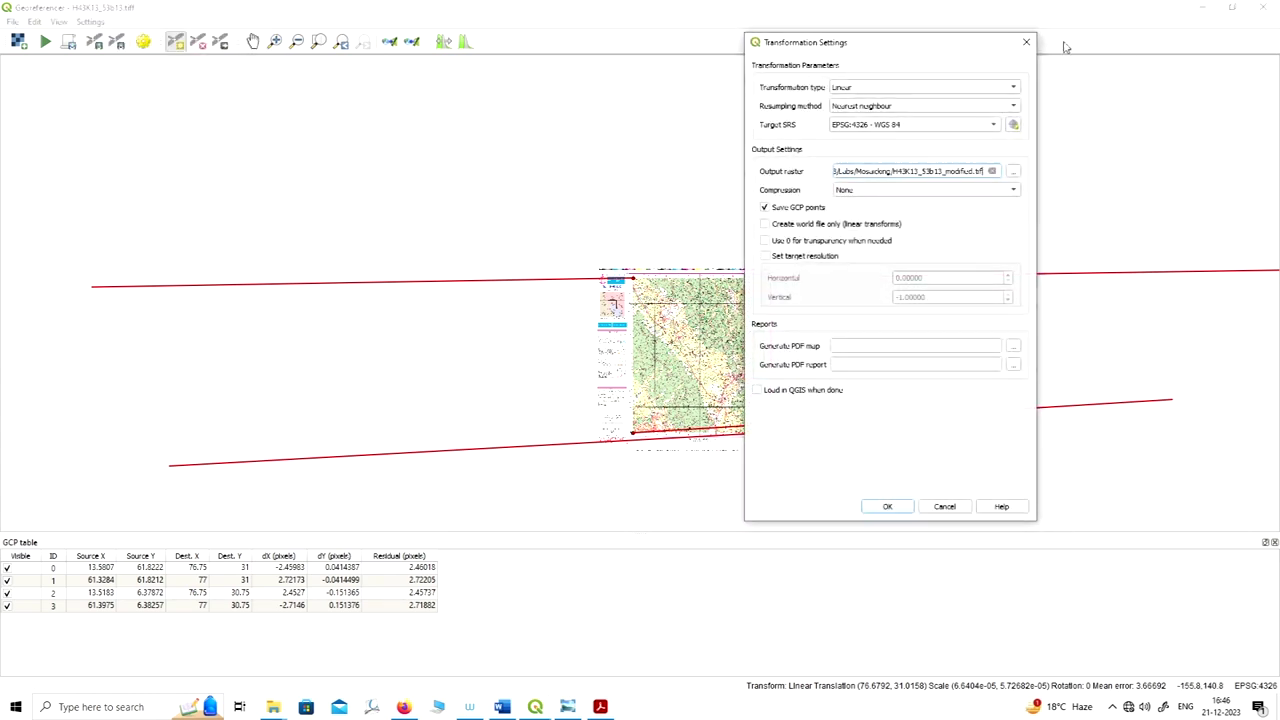
{"action": "left_click", "coordinate": [889, 507]}
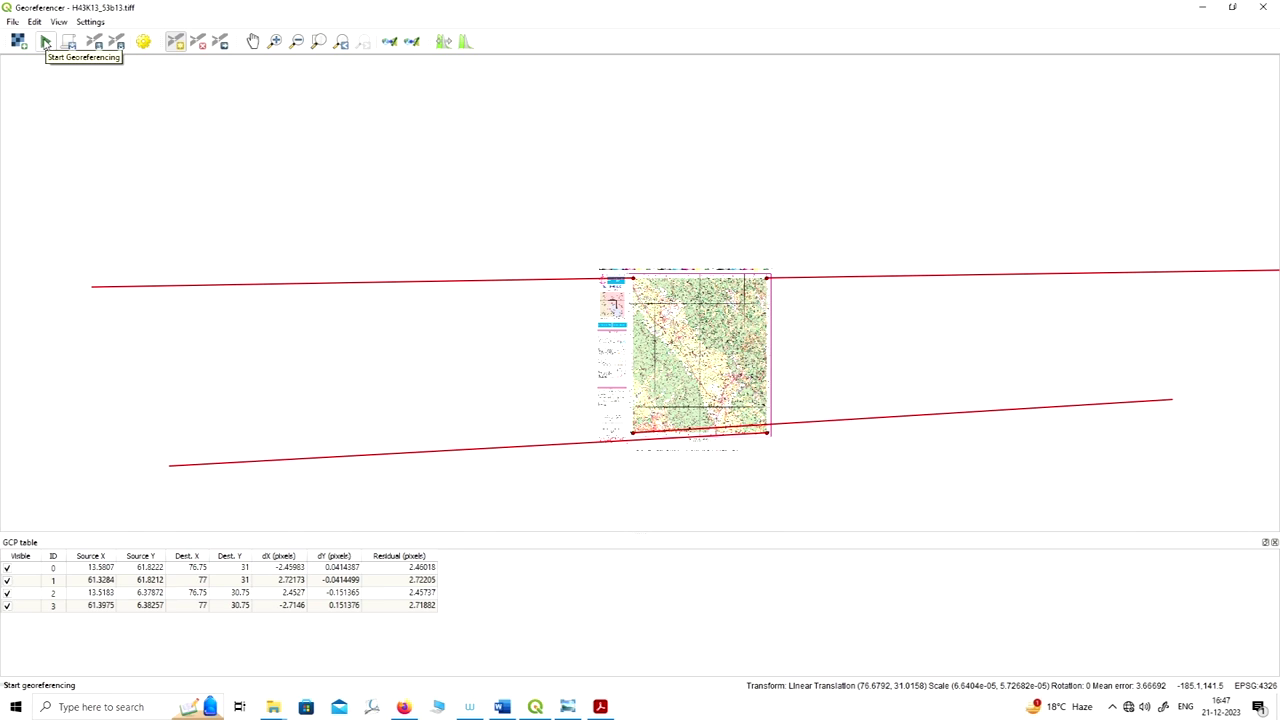
{"action": "left_click", "coordinate": [45, 42]}
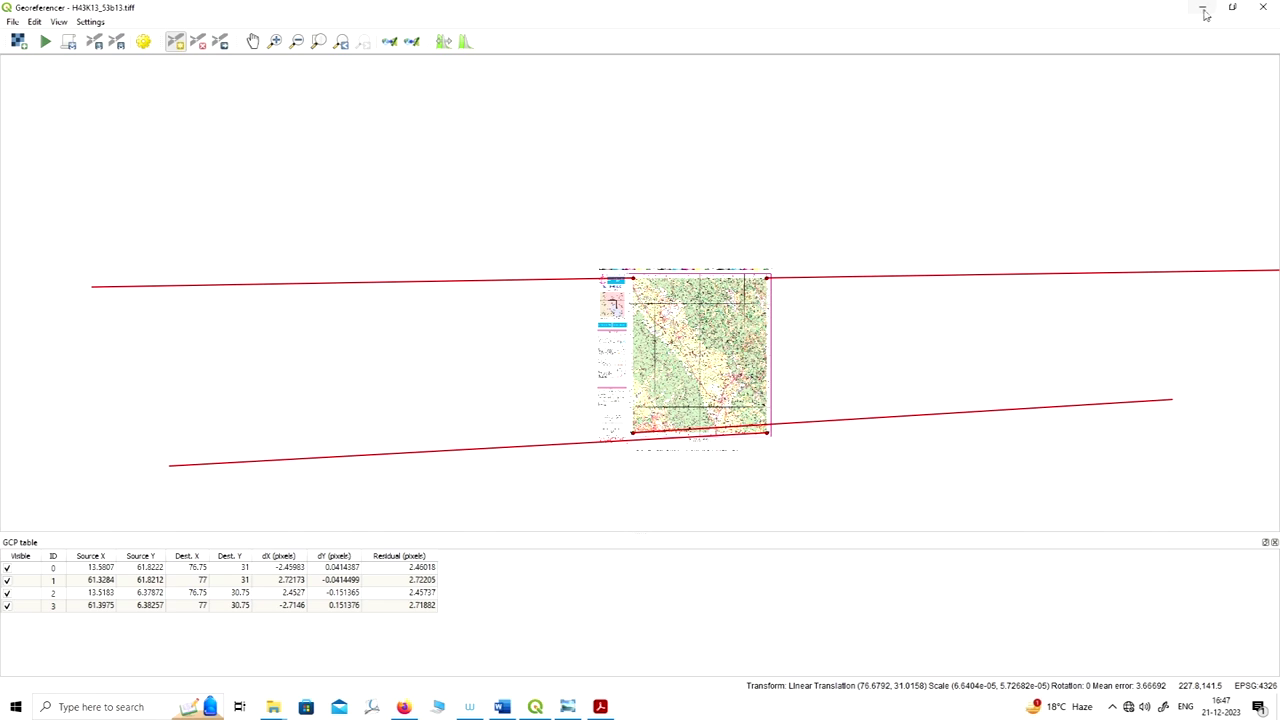
Step: Check the control points on the main QGIS map canvas and return to the Georeferencer
{"action": "left_click_drag", "start_coordinate": [1006, 10], "coordinate": [953, 27]}
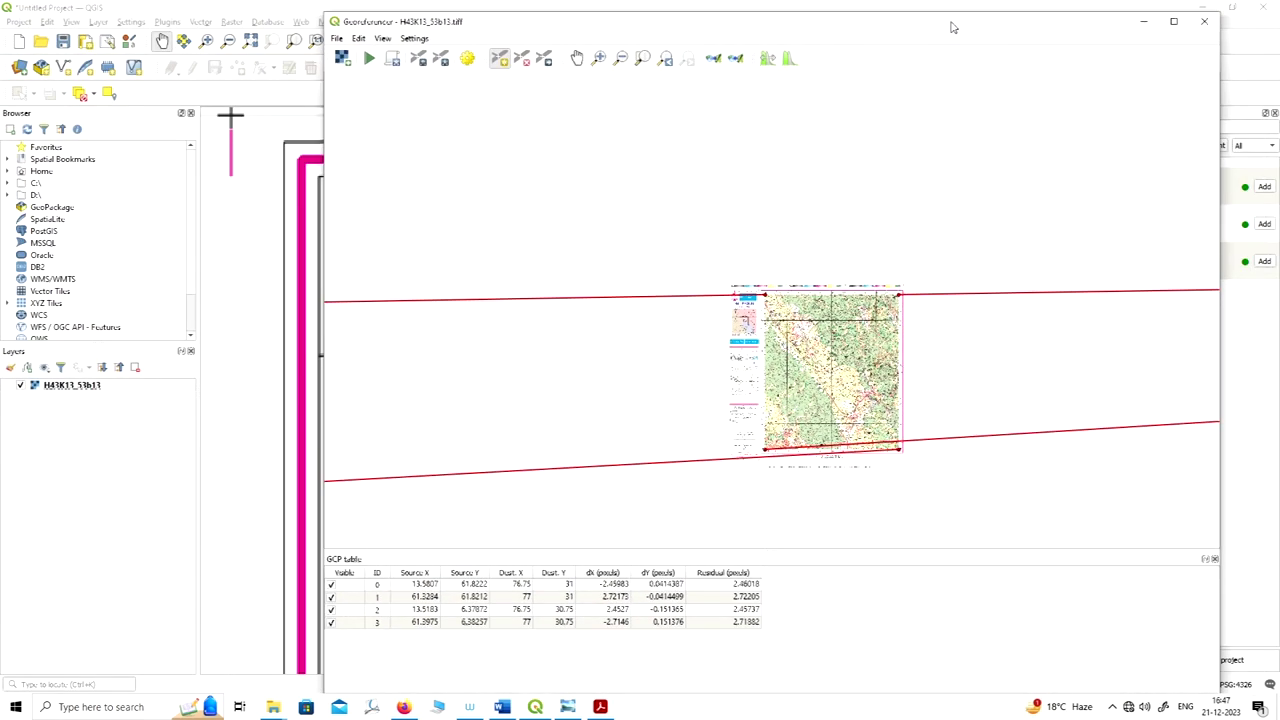
{"action": "left_click", "coordinate": [1143, 22]}
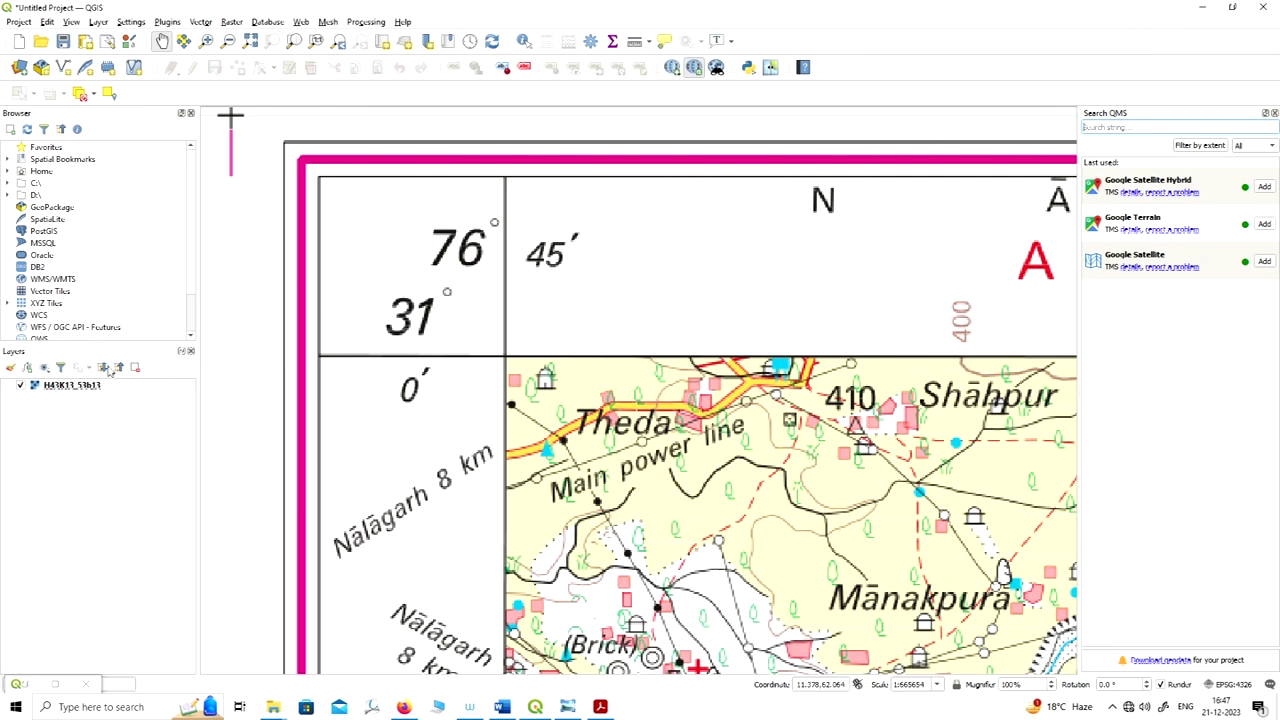
{"action": "key", "text": "alt+Tab"}
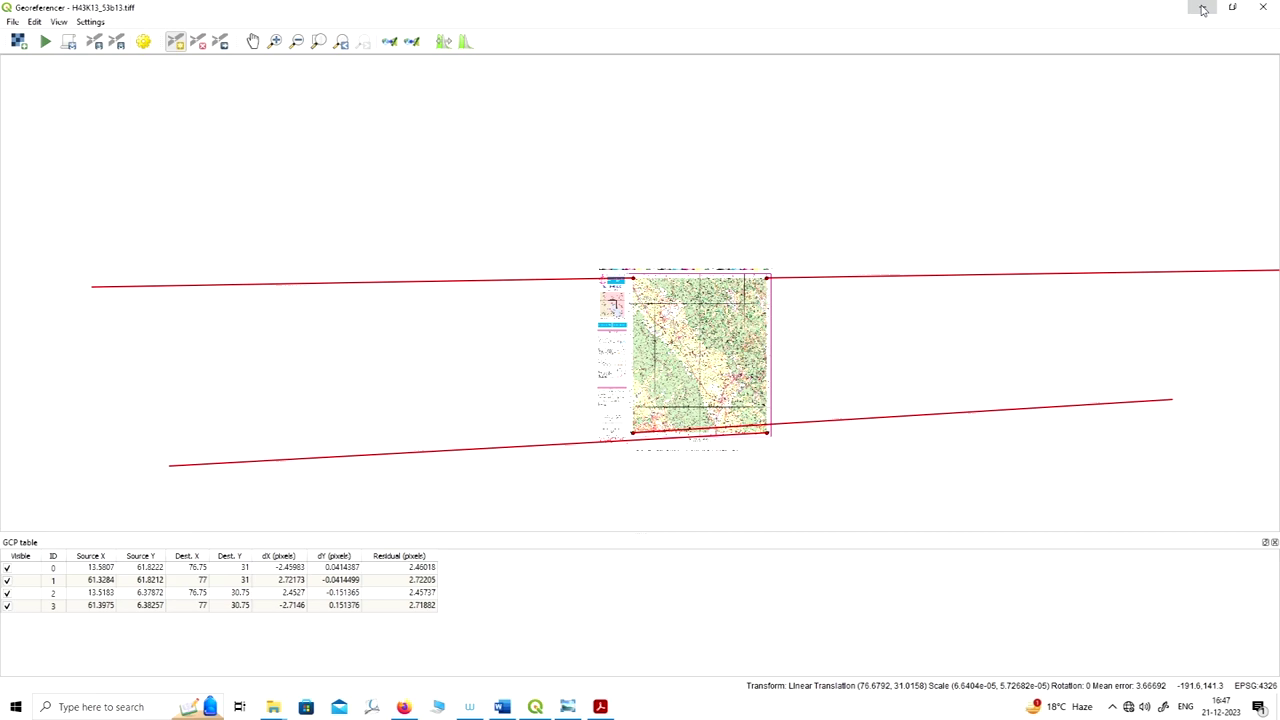
{"action": "left_click", "coordinate": [1202, 8]}
{"action": "scroll", "coordinate": [427, 344], "scroll_direction": "up", "scroll_amount": 1}
{"action": "scroll", "coordinate": [427, 344], "scroll_direction": "up", "scroll_amount": 1}
{"action": "scroll", "coordinate": [600, 370], "scroll_direction": "down", "scroll_amount": 1}
{"action": "scroll", "coordinate": [843, 408], "scroll_direction": "up", "scroll_amount": 3}
{"action": "scroll", "coordinate": [845, 368], "scroll_direction": "up", "scroll_amount": 3}
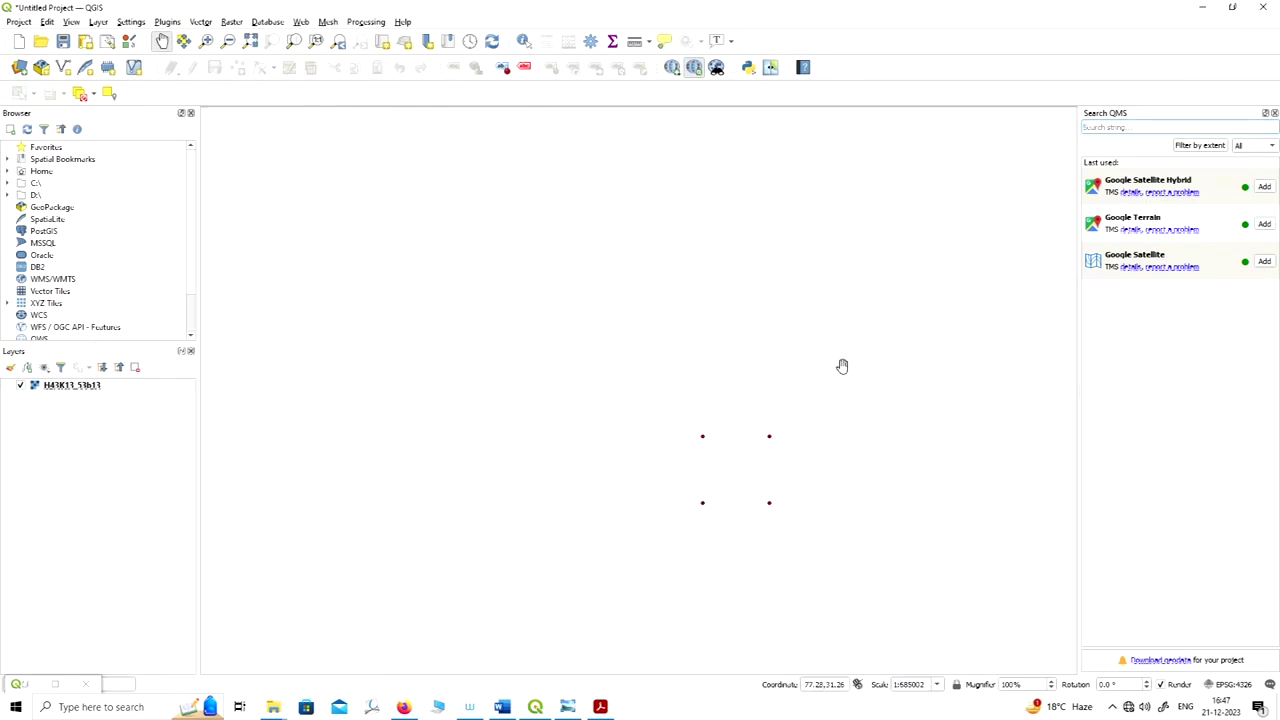
{"action": "scroll", "coordinate": [717, 371], "scroll_direction": "down", "scroll_amount": 2}
{"action": "scroll", "coordinate": [733, 388], "scroll_direction": "up", "scroll_amount": 2}
{"action": "left_click_drag", "start_coordinate": [797, 684], "coordinate": [810, 688]}
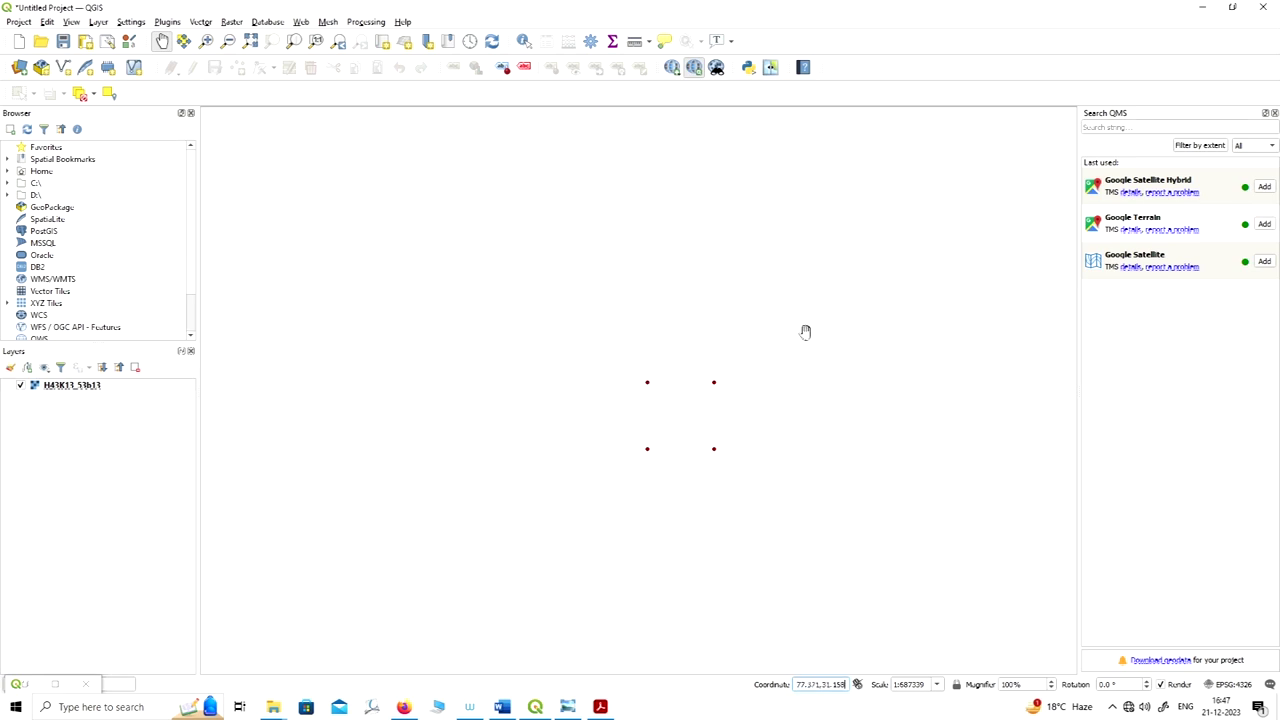
{"action": "left_click", "coordinate": [57, 686]}
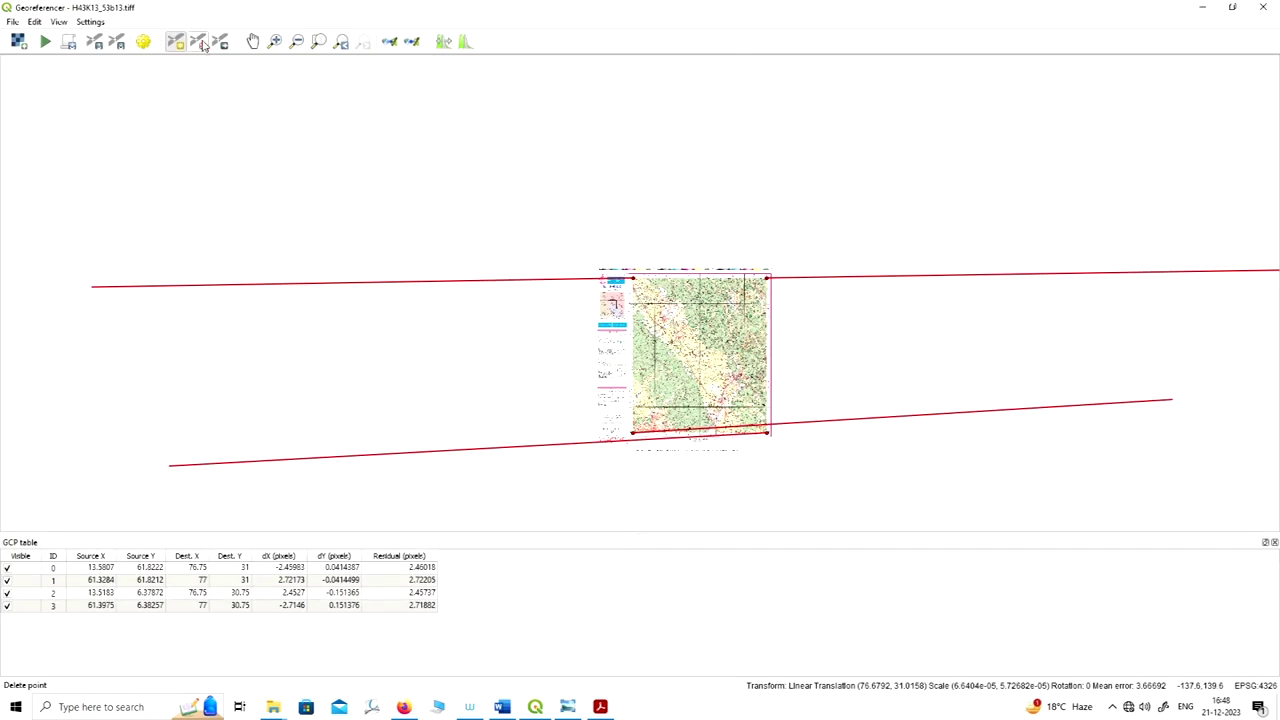
Step: Set the georeferenced raster to load in QGIS when done, run the georeferencing and return to the main QGIS window
{"action": "left_click", "coordinate": [90, 22]}
{"action": "left_click", "coordinate": [114, 38]}
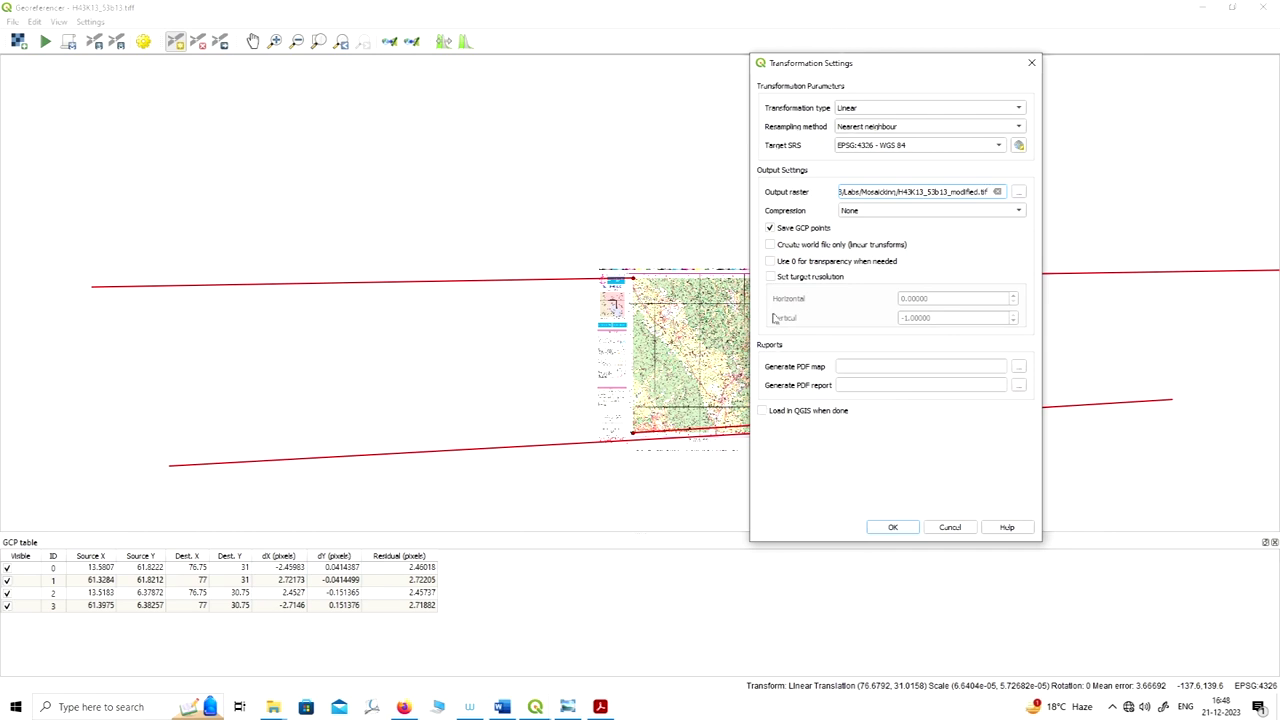
{"action": "left_click", "coordinate": [764, 416]}
{"action": "left_click_drag", "start_coordinate": [954, 65], "coordinate": [696, 32]}
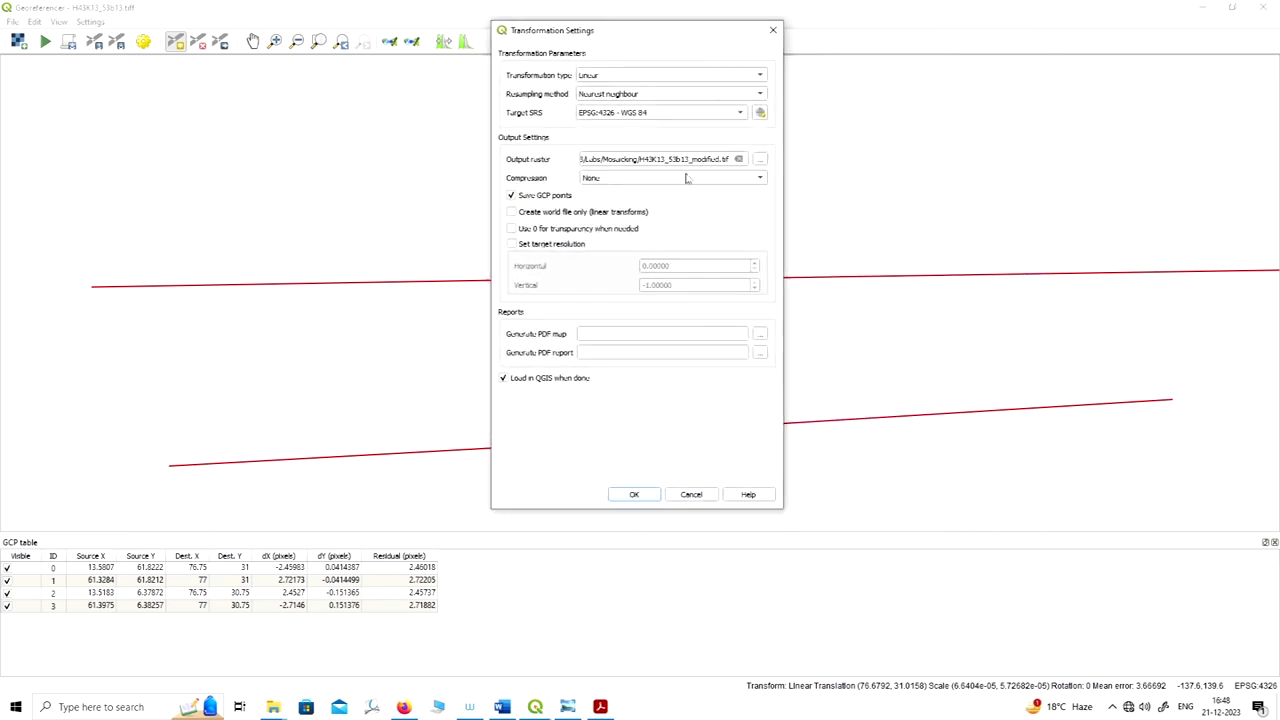
{"action": "left_click", "coordinate": [502, 378]}
{"action": "left_click_drag", "start_coordinate": [694, 31], "coordinate": [787, 15]}
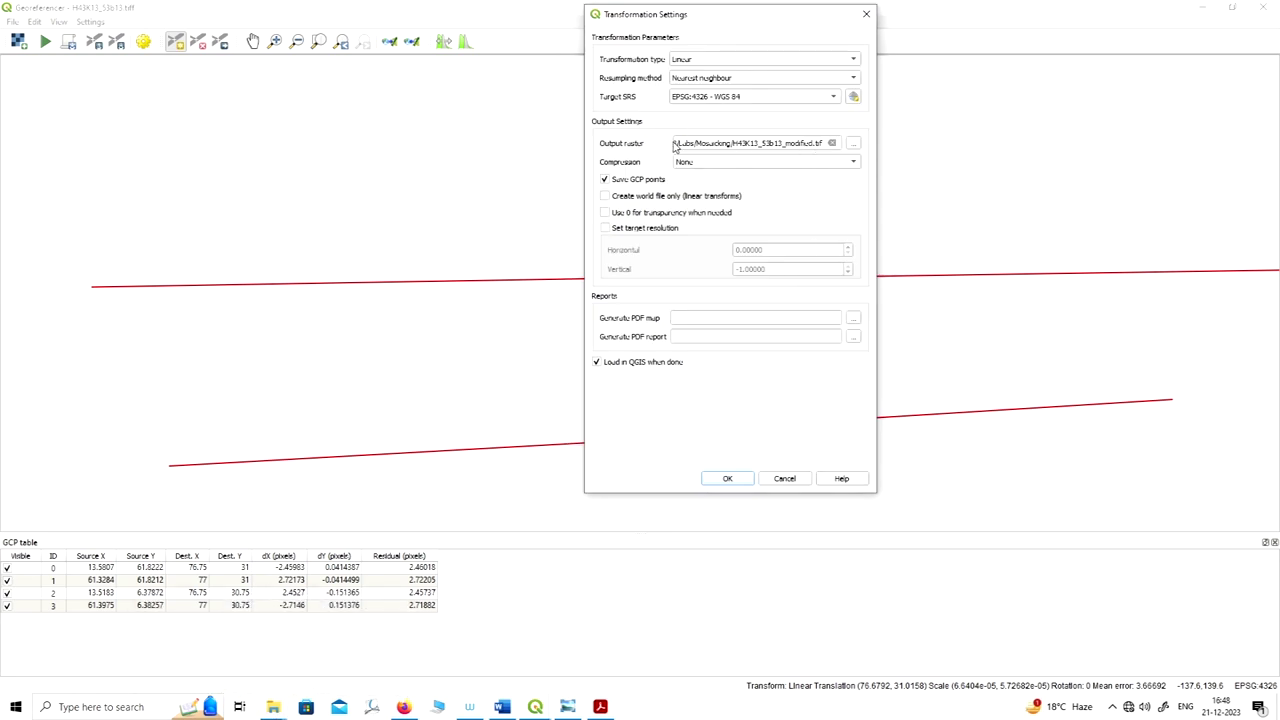
{"action": "left_click_drag", "start_coordinate": [675, 143], "coordinate": [824, 144]}
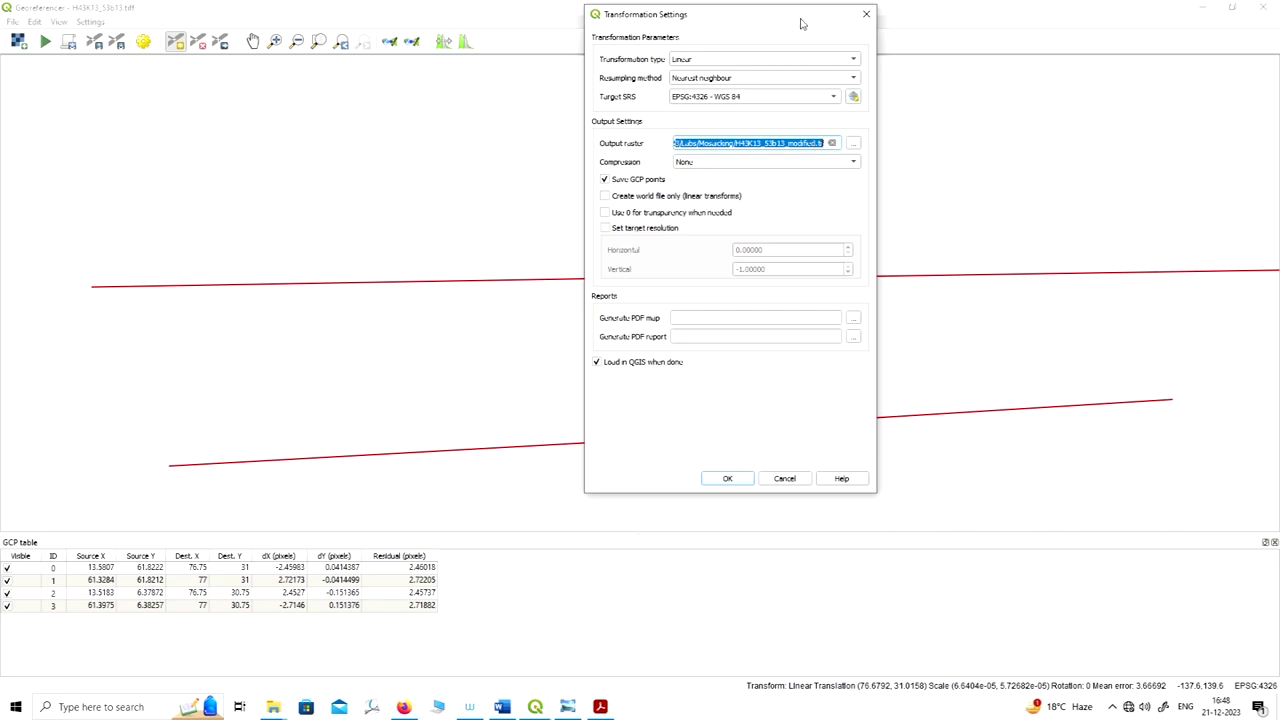
{"action": "left_click_drag", "start_coordinate": [800, 22], "coordinate": [861, 21]}
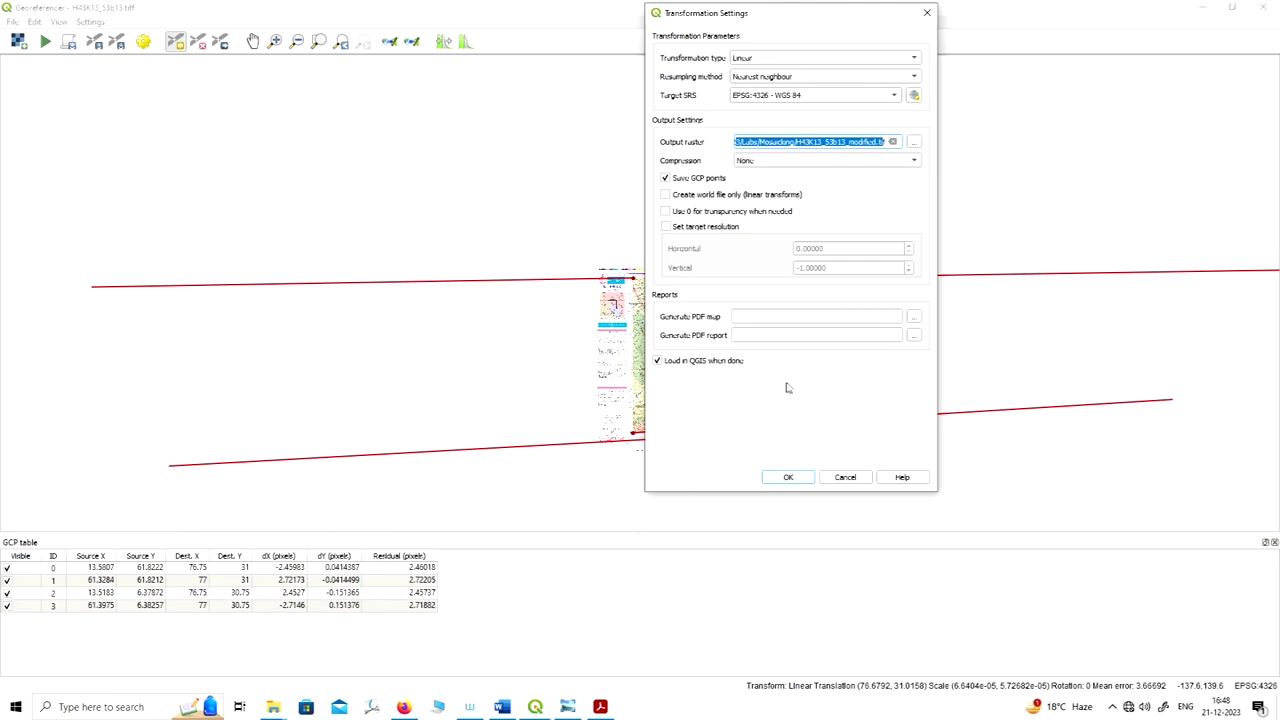
{"action": "left_click", "coordinate": [788, 477]}
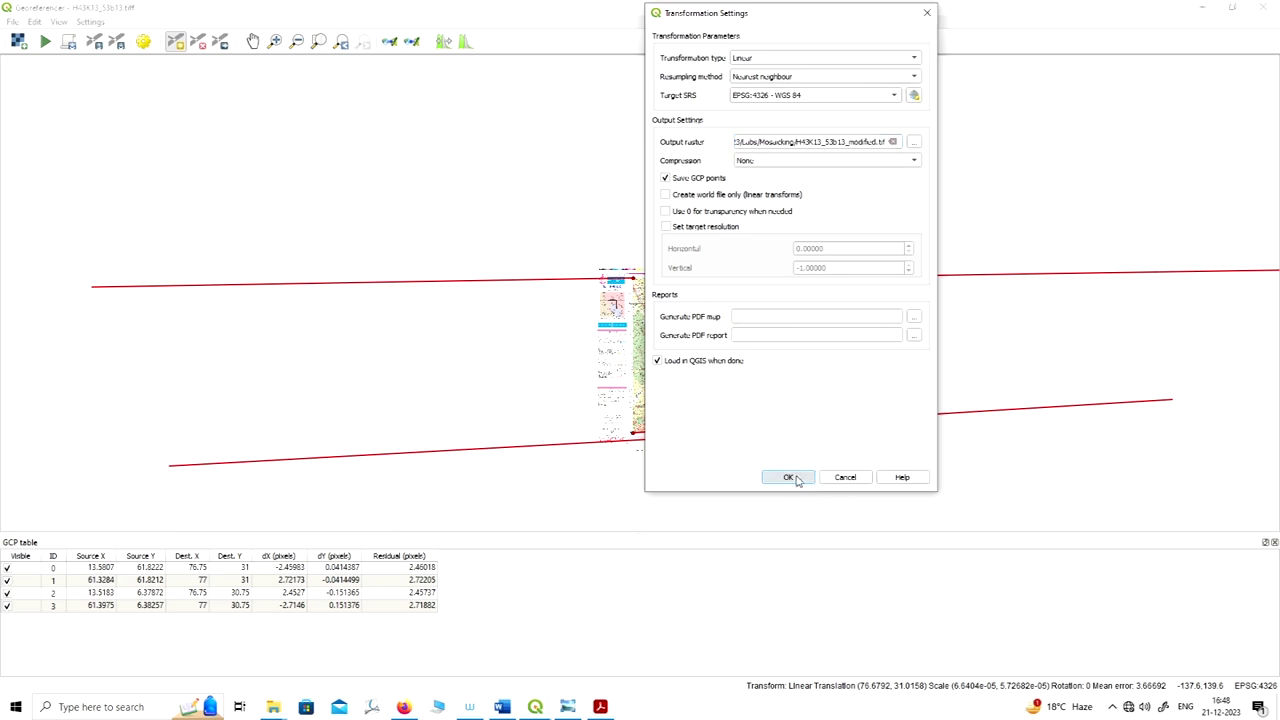
{"action": "left_click", "coordinate": [44, 46]}
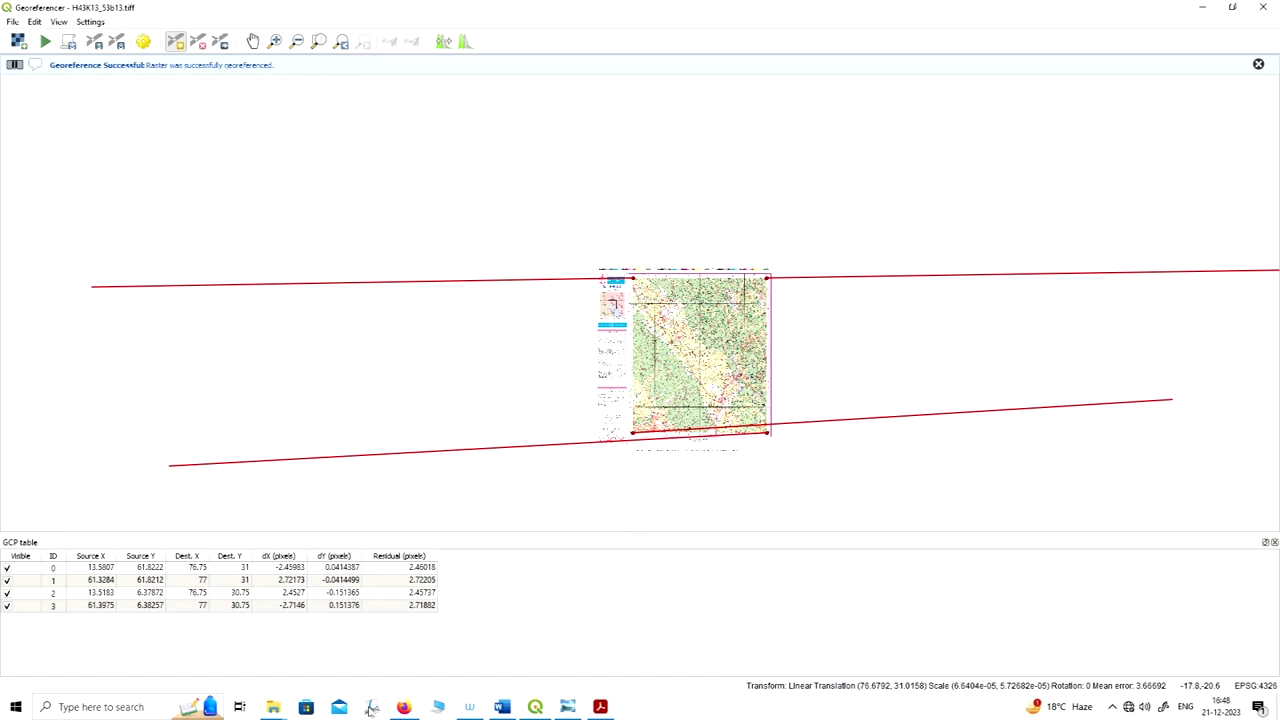
{"action": "left_click", "coordinate": [1204, 8]}
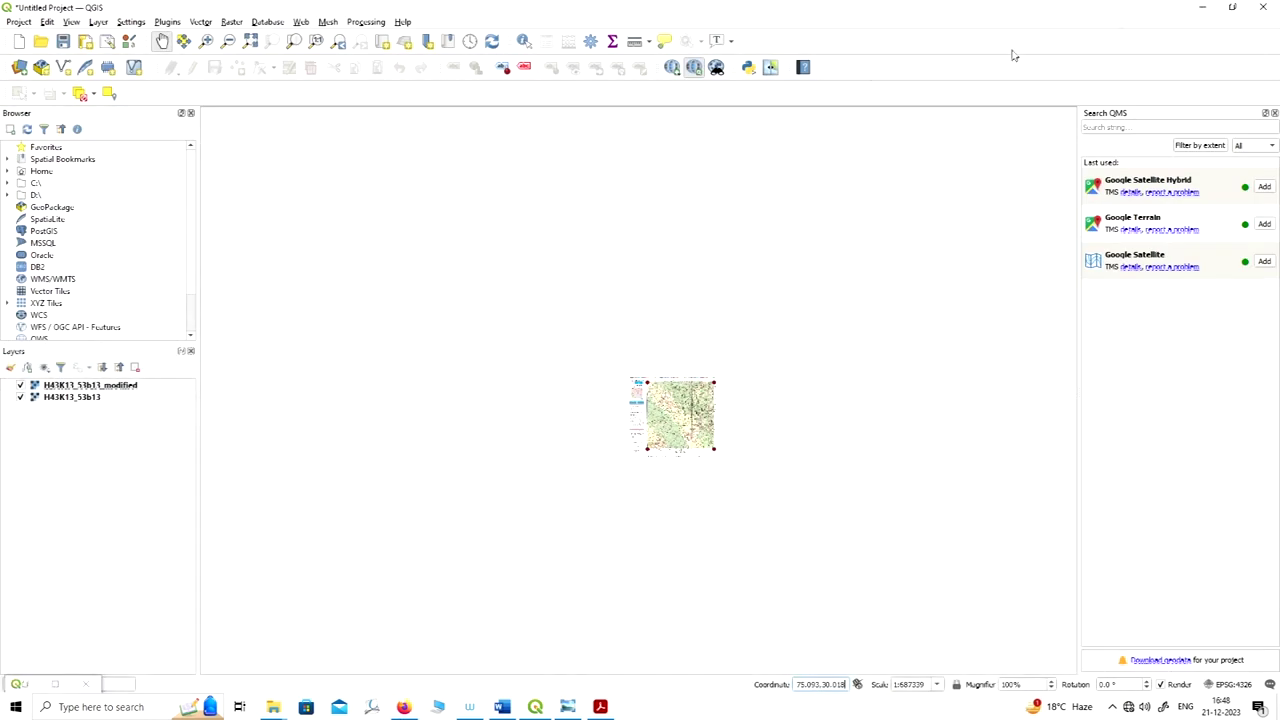
Step: Hide the original H43K13_53b13 layer, keeping the H43K13_53b13_modified layer visible
{"action": "left_click", "coordinate": [50, 399]}
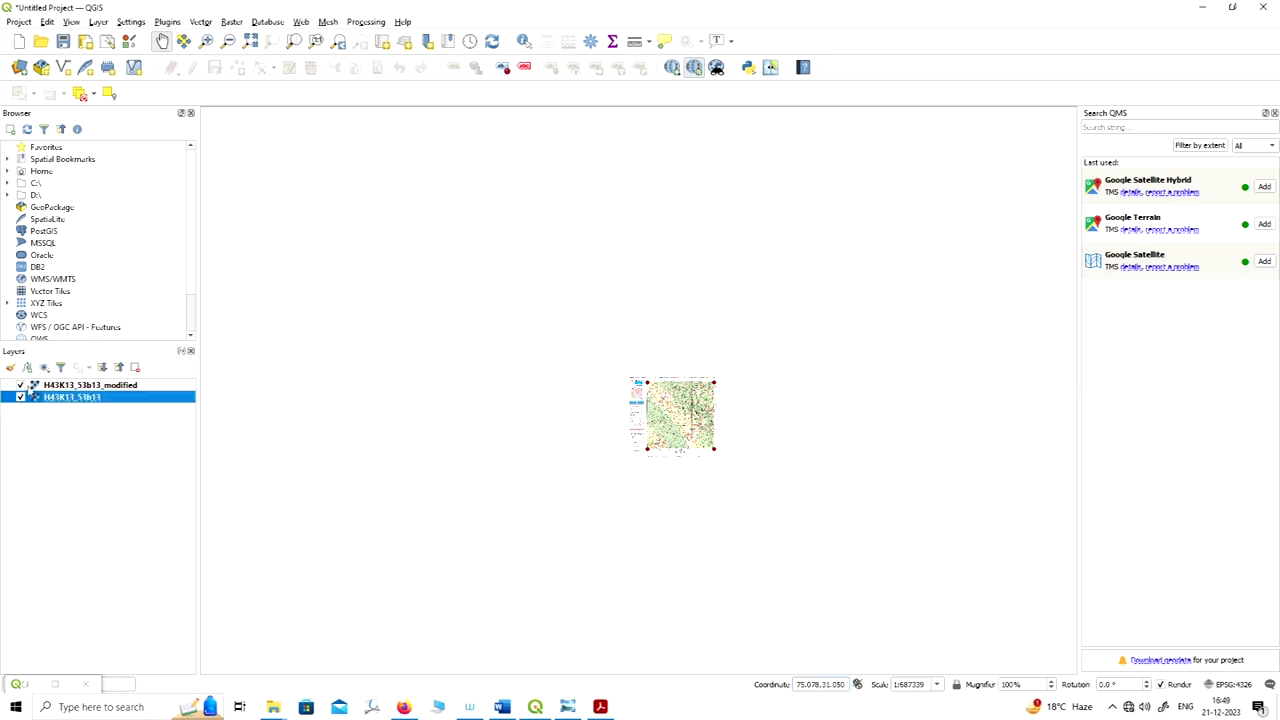
{"action": "left_click", "coordinate": [48, 388]}
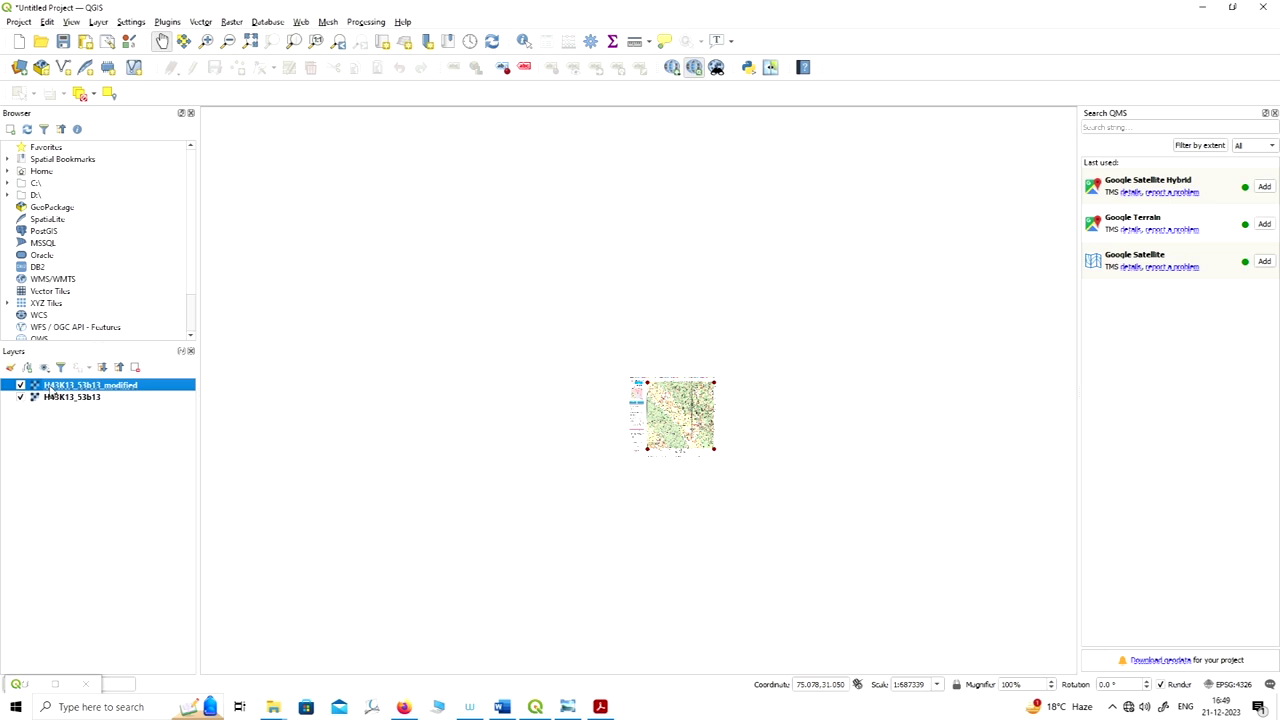
{"action": "left_click", "coordinate": [21, 397]}
Step: Examine the georeferenced H43K13 map on the canvas, checking its corner points and the coordinates across the sheet
{"action": "scroll", "coordinate": [672, 407], "scroll_direction": "up", "scroll_amount": 2}
{"action": "scroll", "coordinate": [673, 357], "scroll_direction": "up", "scroll_amount": 1}
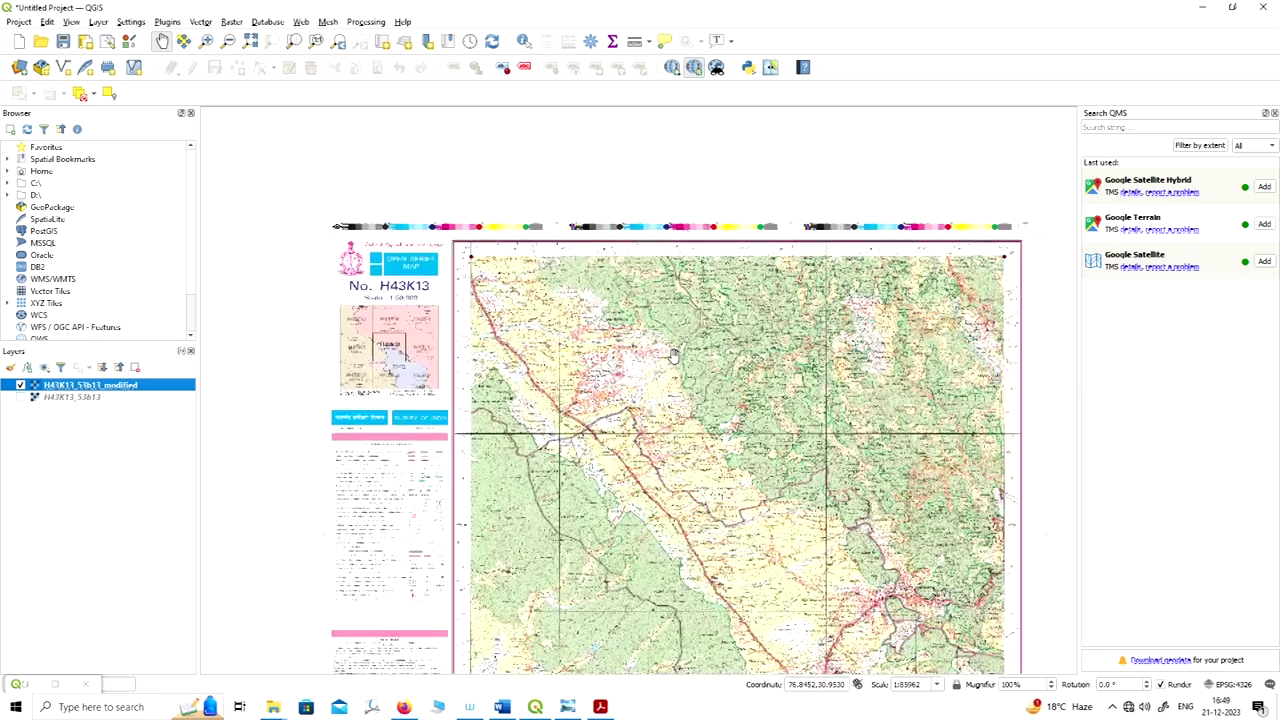
{"action": "scroll", "coordinate": [673, 357], "scroll_direction": "down", "scroll_amount": 1}
{"action": "scroll", "coordinate": [695, 558], "scroll_direction": "up", "scroll_amount": 1}
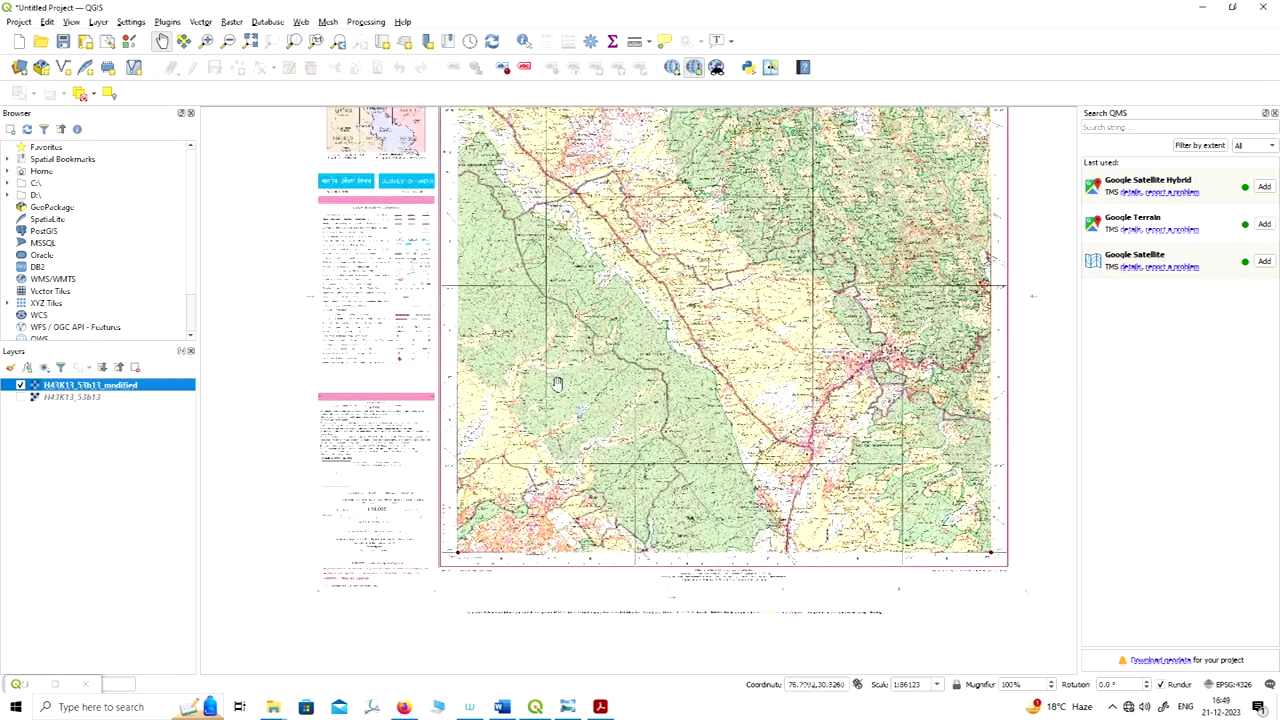
{"action": "scroll", "coordinate": [557, 384], "scroll_direction": "down", "scroll_amount": 1}
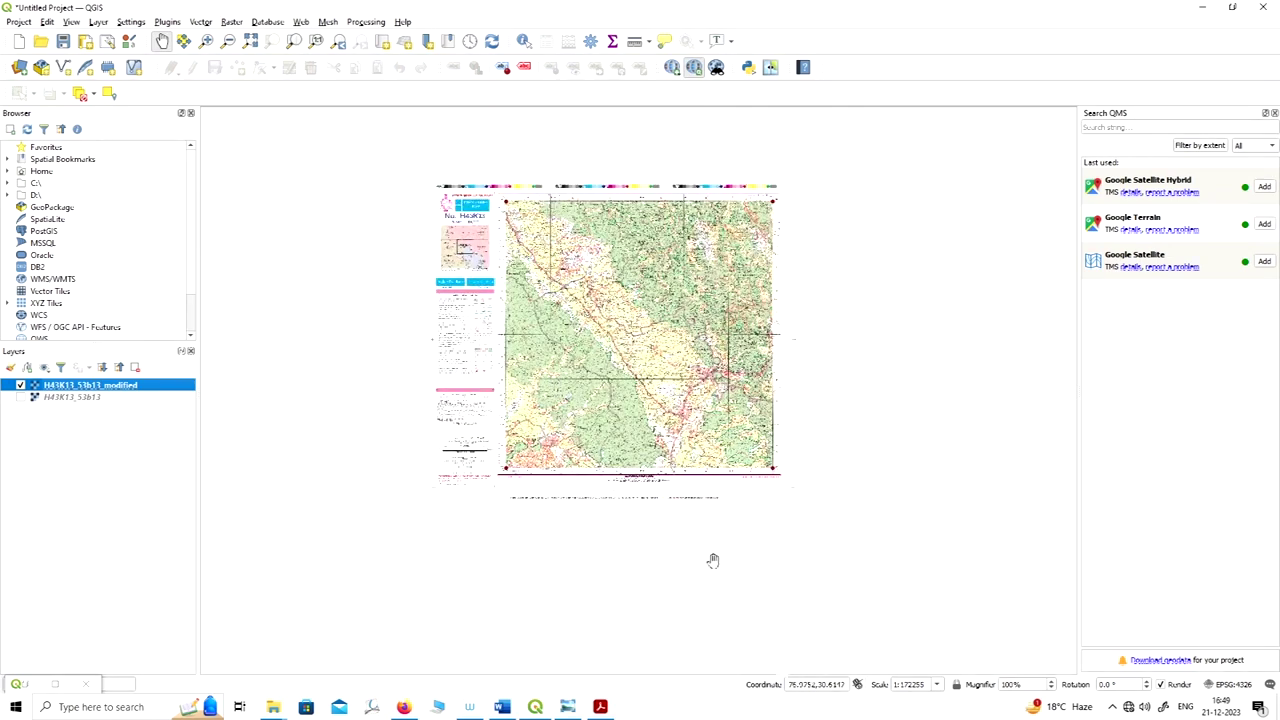
{"action": "scroll", "coordinate": [490, 384], "scroll_direction": "up", "scroll_amount": 1}
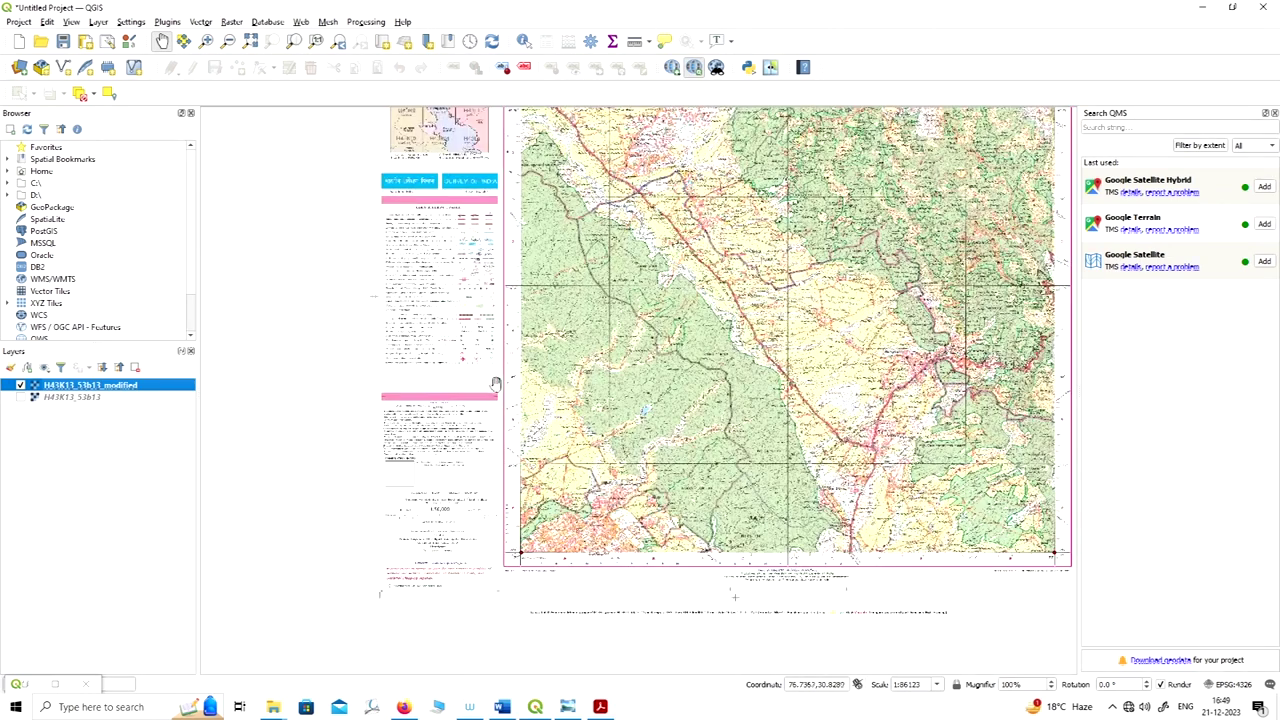
{"action": "left_click", "coordinate": [789, 685]}
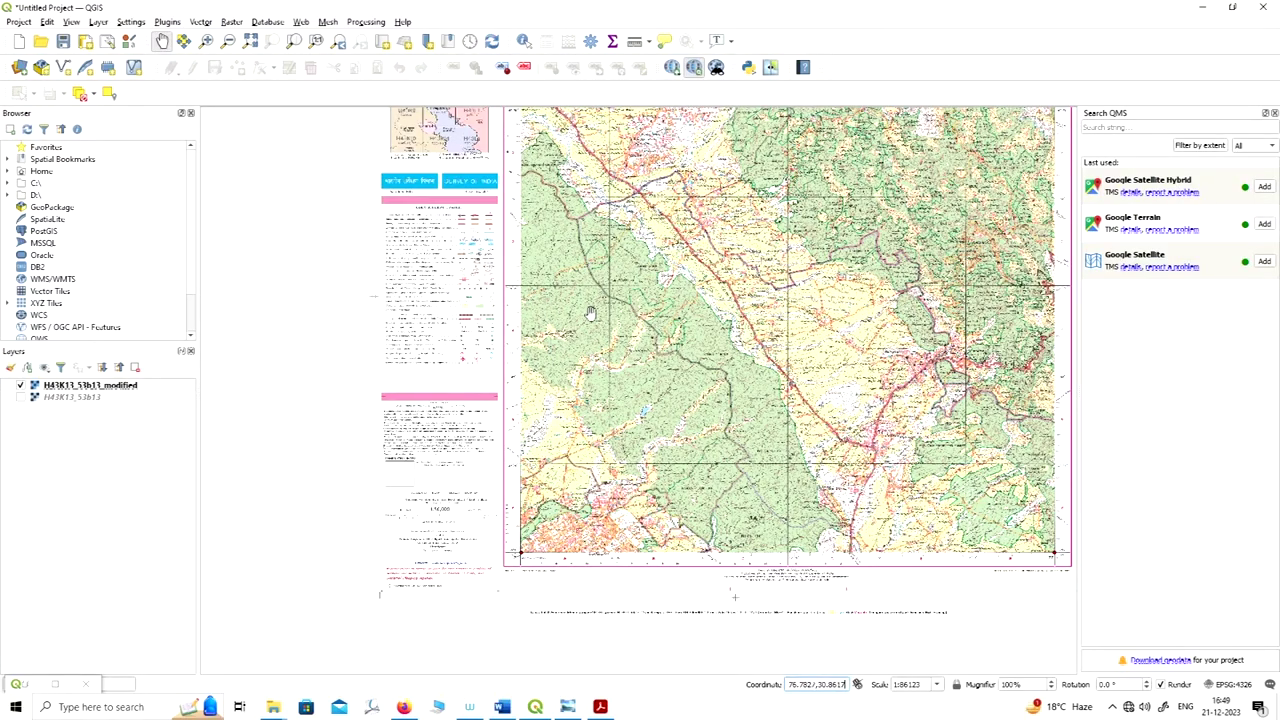
{"action": "left_click_drag", "start_coordinate": [1000, 297], "coordinate": [840, 337]}
{"action": "left_click_drag", "start_coordinate": [493, 392], "coordinate": [578, 372]}
{"action": "scroll", "coordinate": [578, 372], "scroll_direction": "down", "scroll_amount": 1}
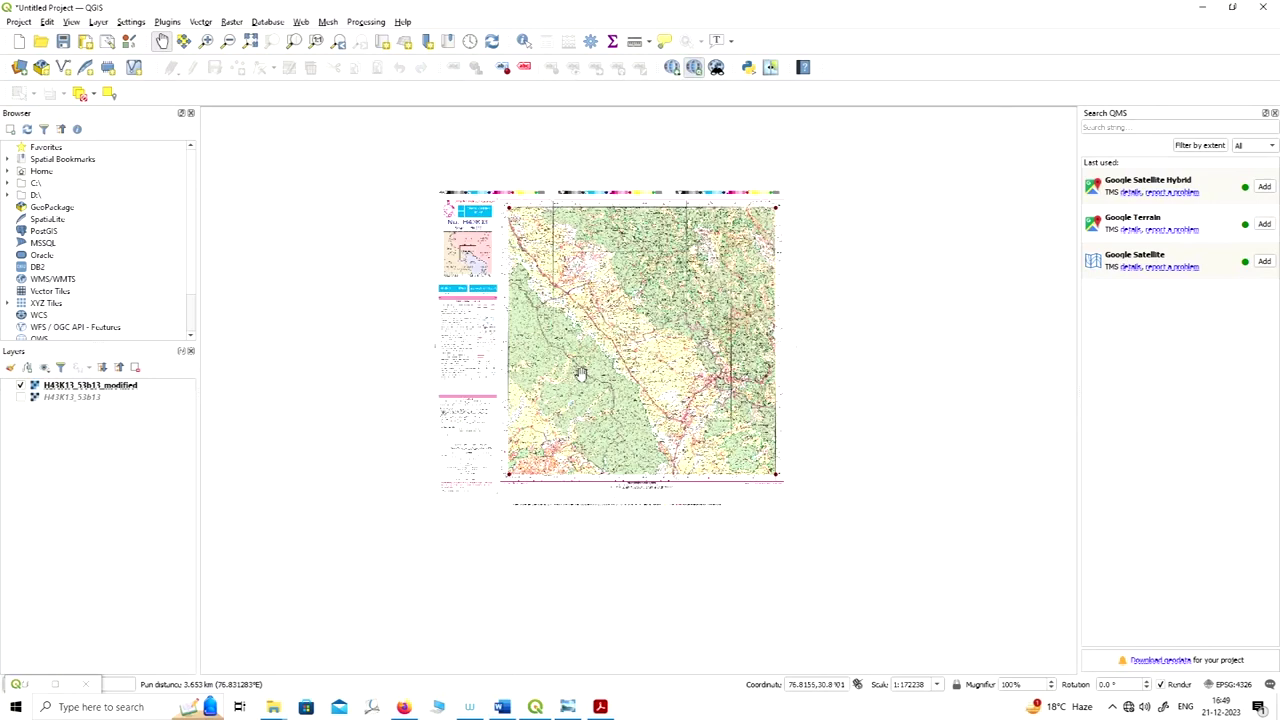
{"action": "scroll", "coordinate": [448, 255], "scroll_direction": "up", "scroll_amount": 1}
{"action": "scroll", "coordinate": [436, 258], "scroll_direction": "down", "scroll_amount": 1}
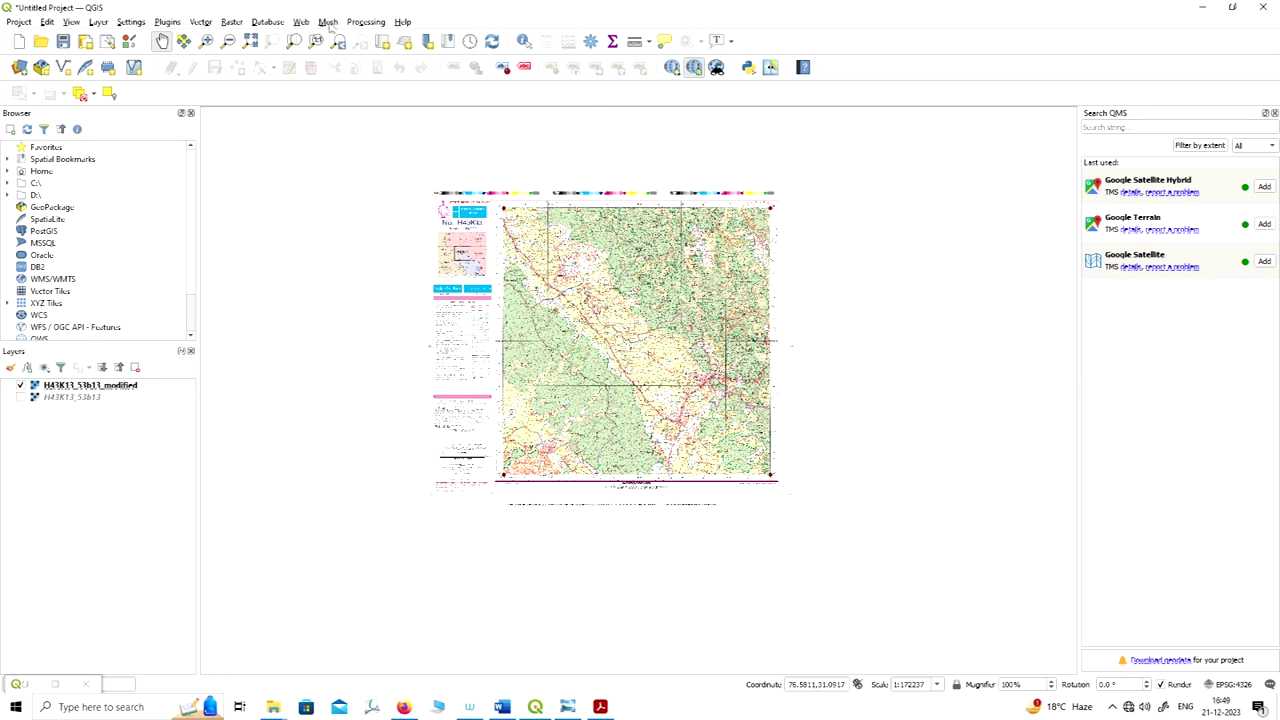
Step: Open the QuickMapServices settings for additional contributed services
{"action": "left_click", "coordinate": [303, 24]}
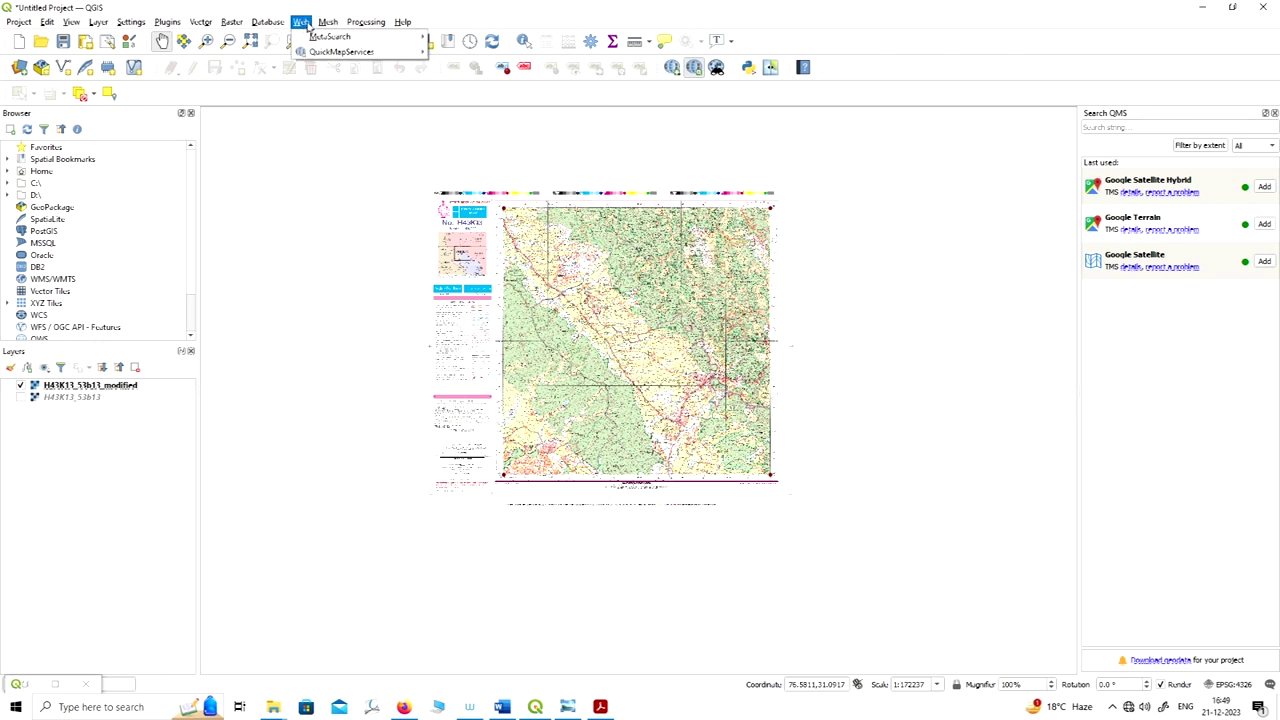
{"action": "mouse_move", "coordinate": [335, 53]}
{"action": "left_click", "coordinate": [1111, 127]}
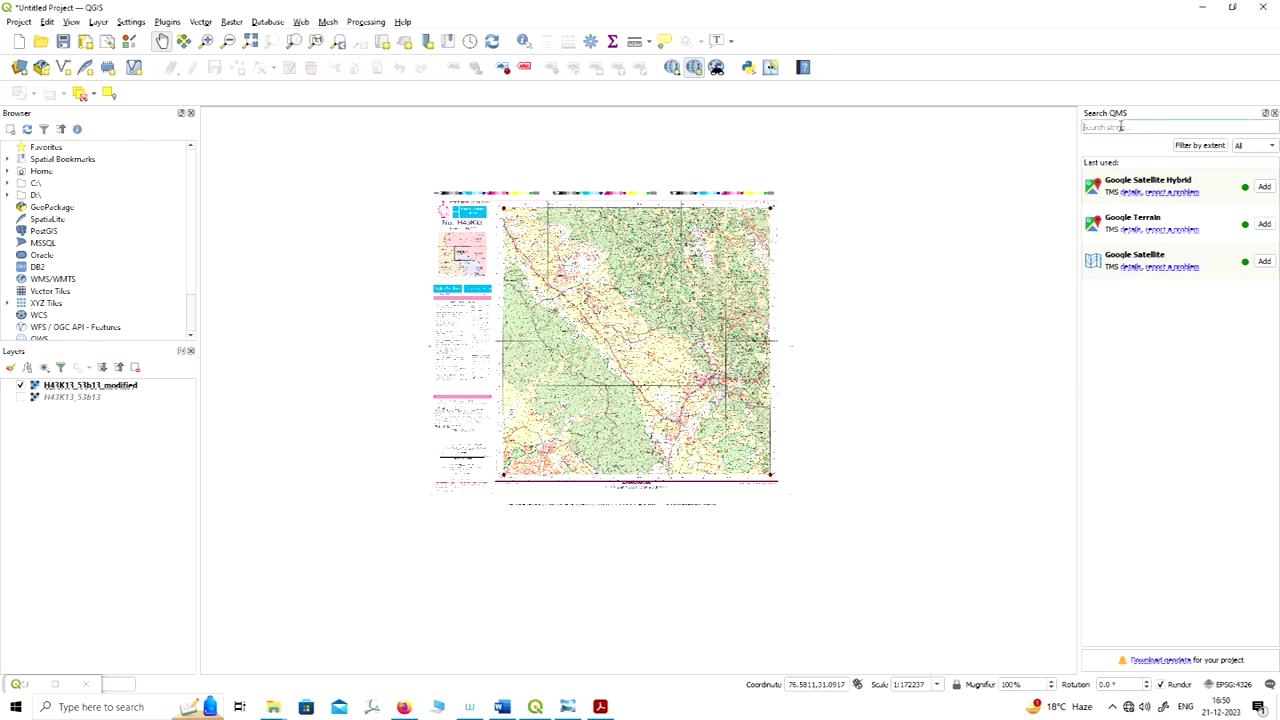
{"action": "left_click", "coordinate": [301, 22]}
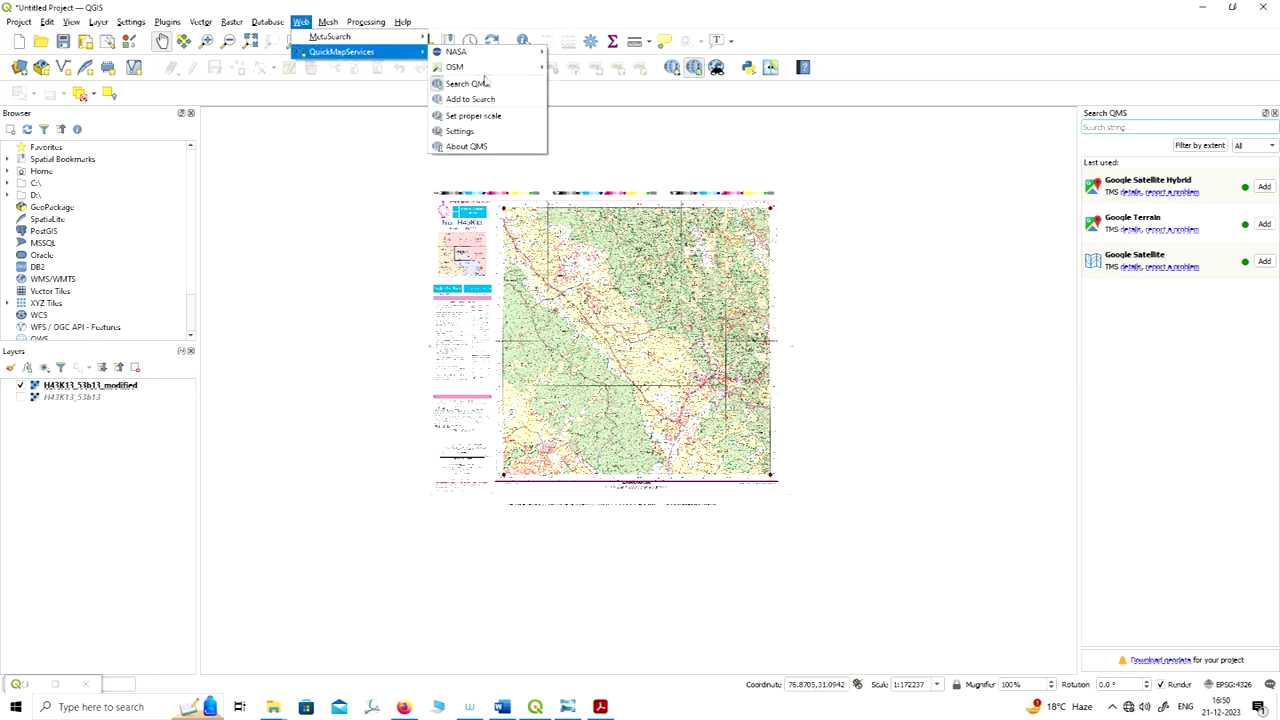
{"action": "mouse_move", "coordinate": [480, 54]}
{"action": "left_click", "coordinate": [459, 131]}
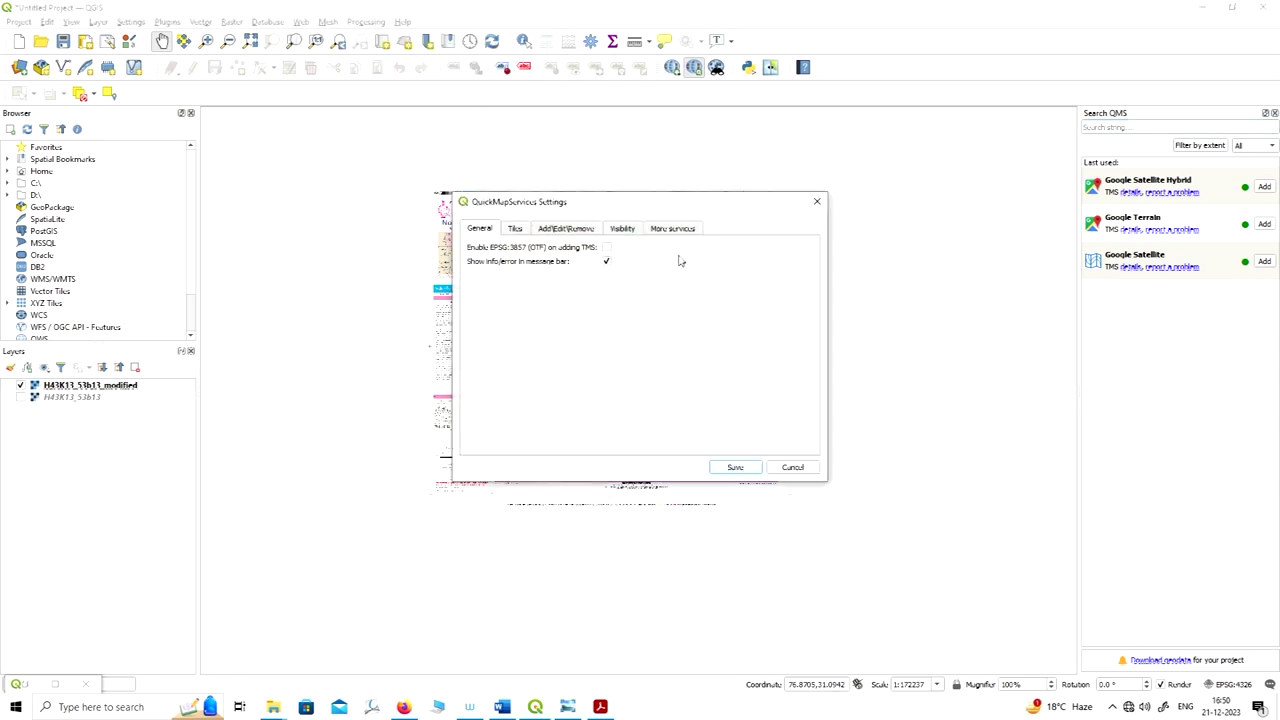
{"action": "left_click", "coordinate": [674, 230]}
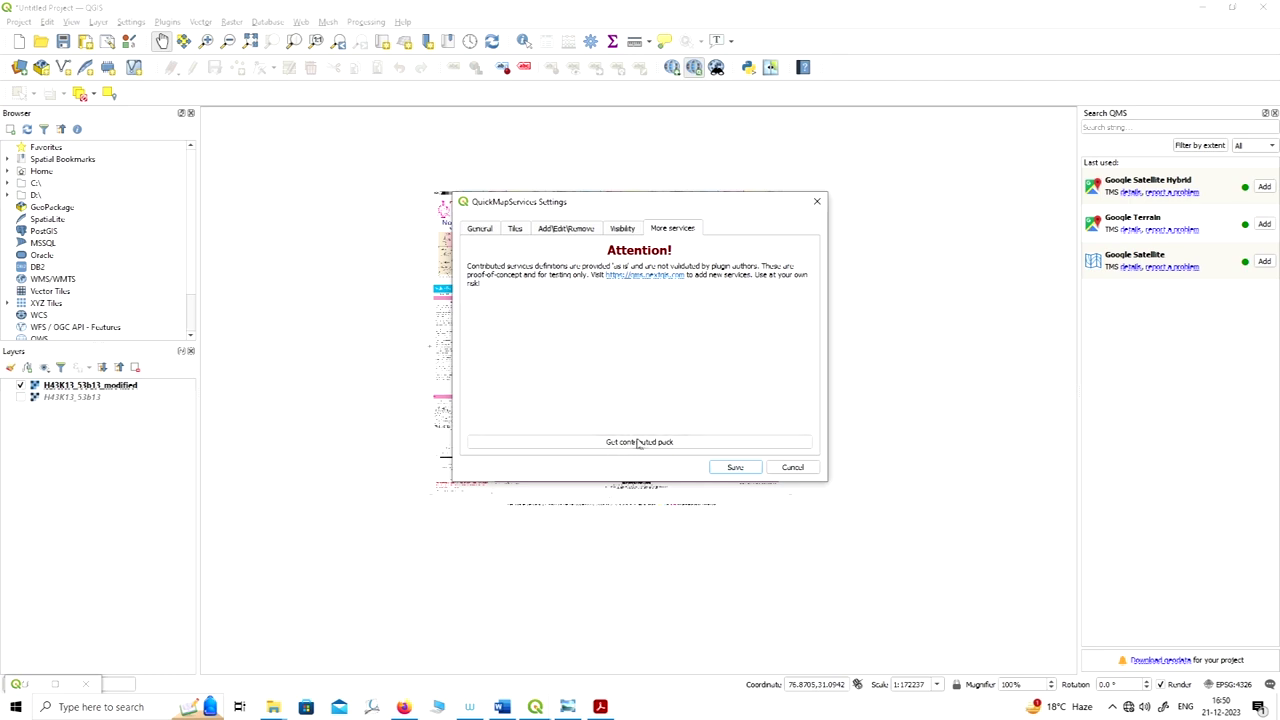
Step: Try to download the contributed services pack for QuickMapServices
{"action": "left_click", "coordinate": [671, 442]}
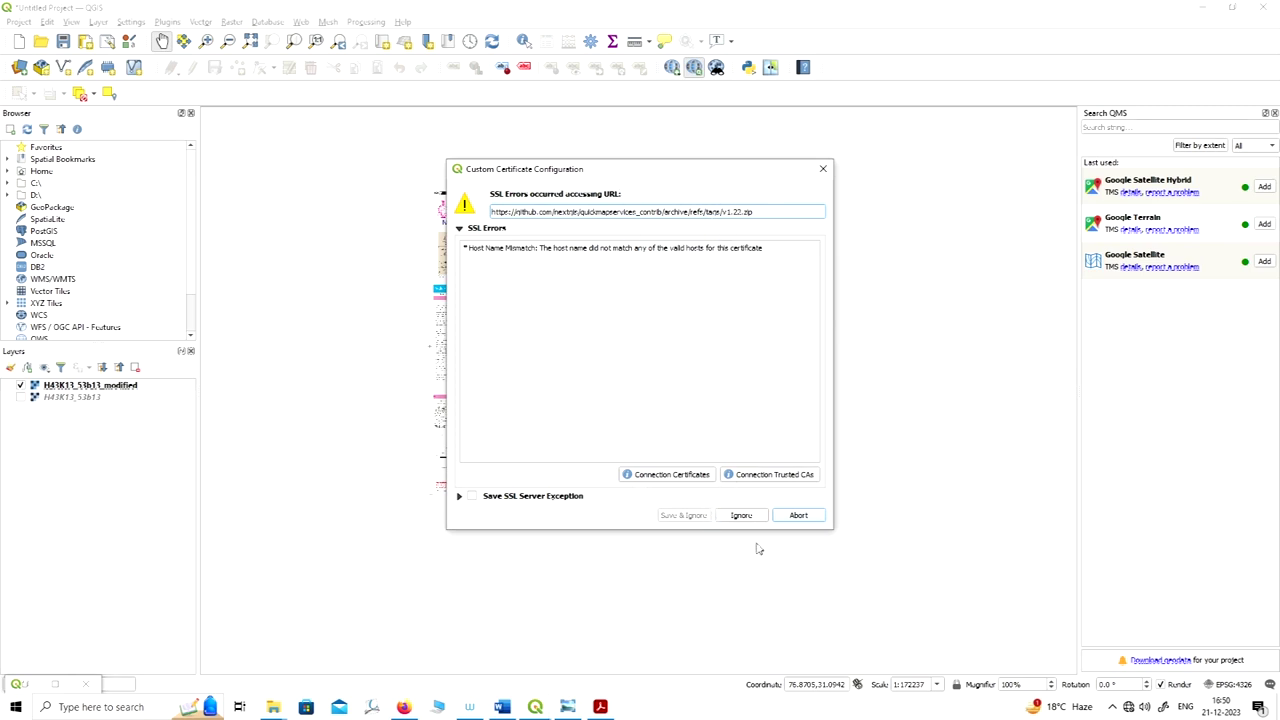
{"action": "left_click_drag", "start_coordinate": [688, 175], "coordinate": [743, 107]}
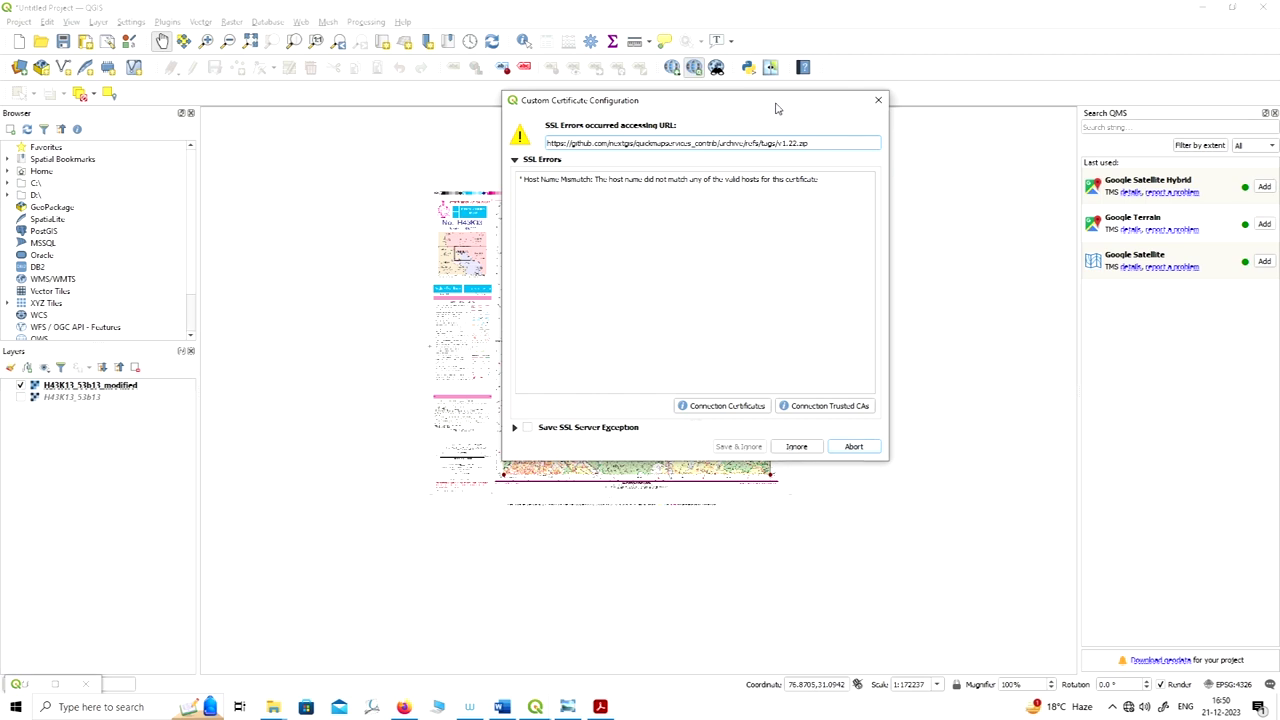
{"action": "left_click_drag", "start_coordinate": [777, 108], "coordinate": [731, 102]}
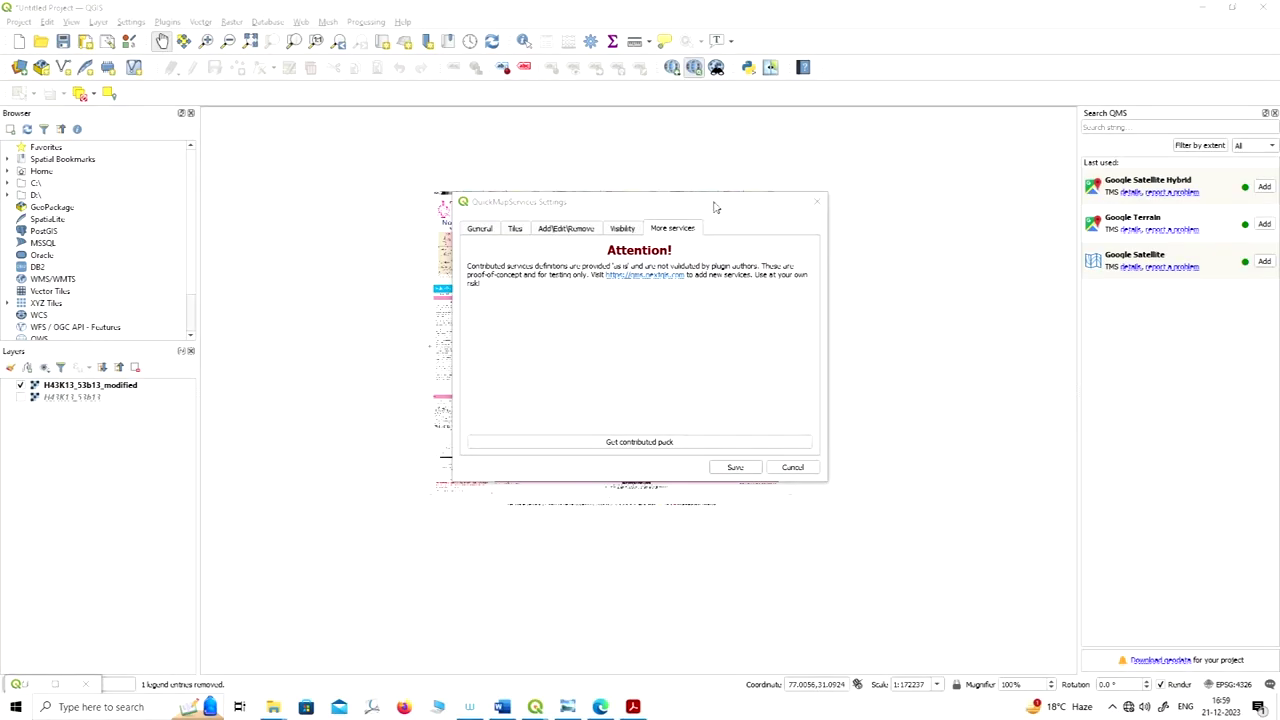
Step: Download the contributed services pack and close the QuickMapServices settings
{"action": "left_click_drag", "start_coordinate": [715, 208], "coordinate": [735, 146]}
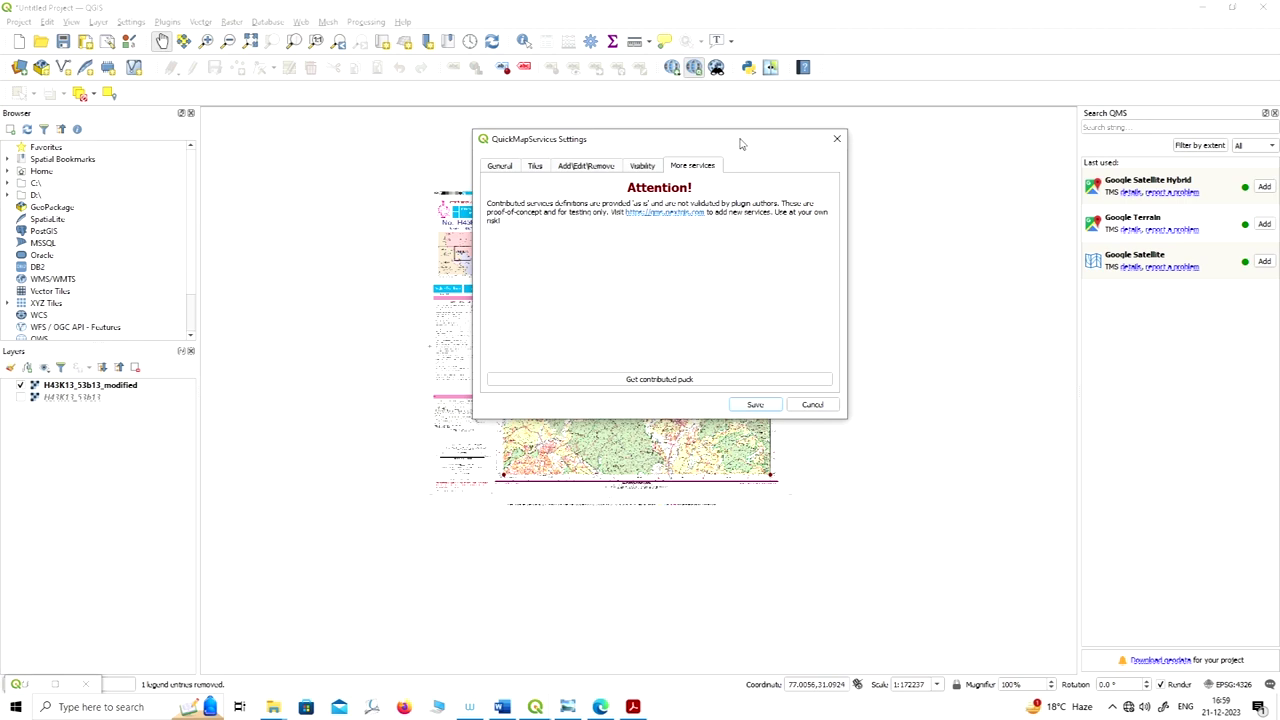
{"action": "left_click_drag", "start_coordinate": [741, 144], "coordinate": [689, 110]}
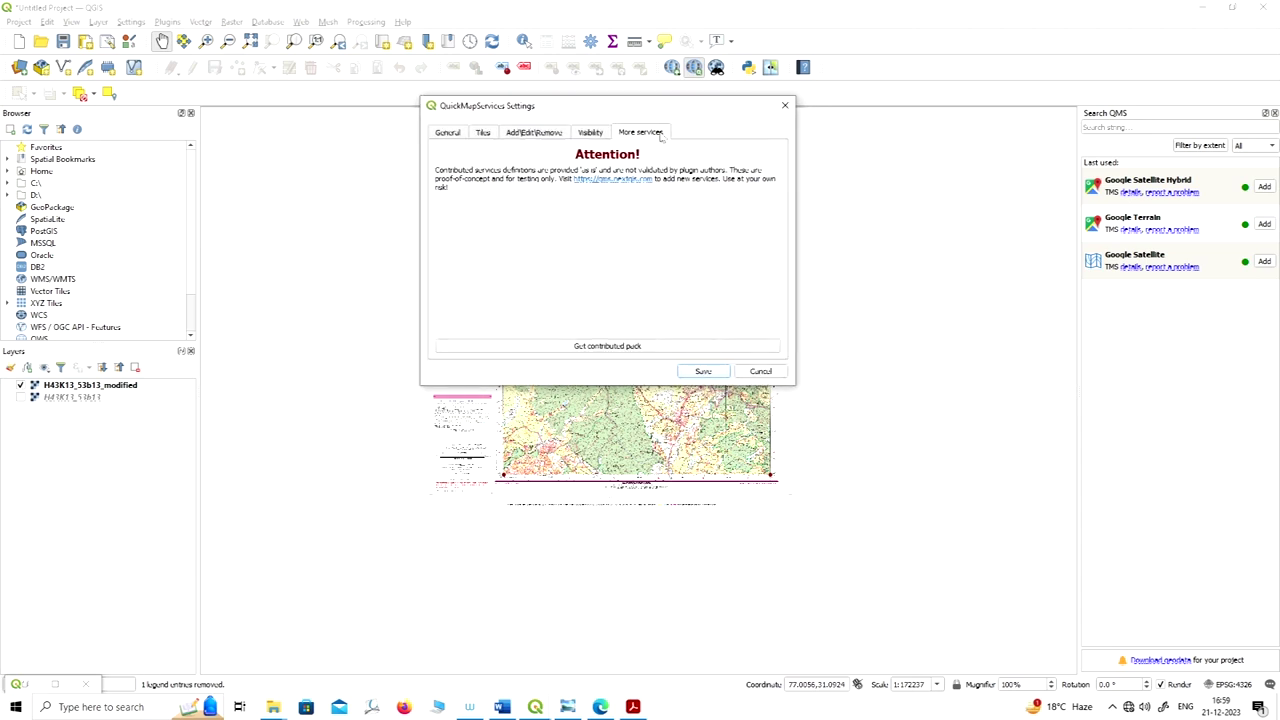
{"action": "left_click", "coordinate": [605, 347]}
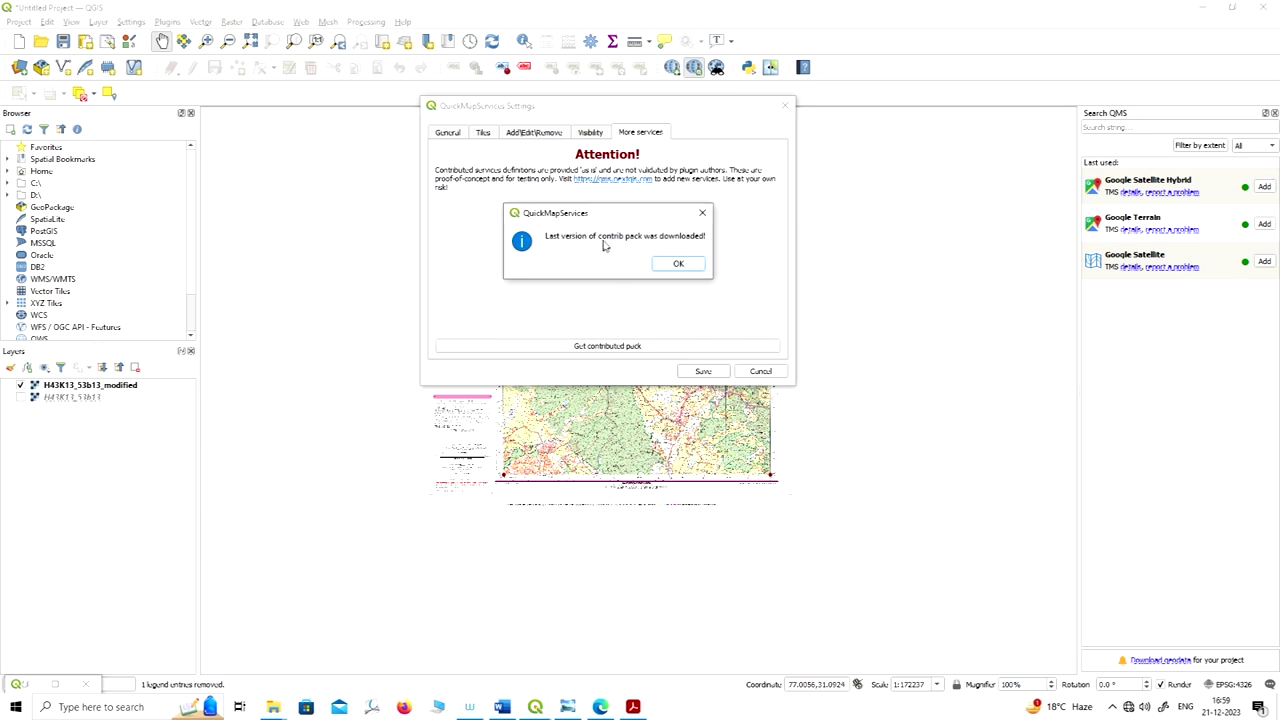
{"action": "left_click", "coordinate": [679, 265]}
{"action": "left_click", "coordinate": [761, 371]}
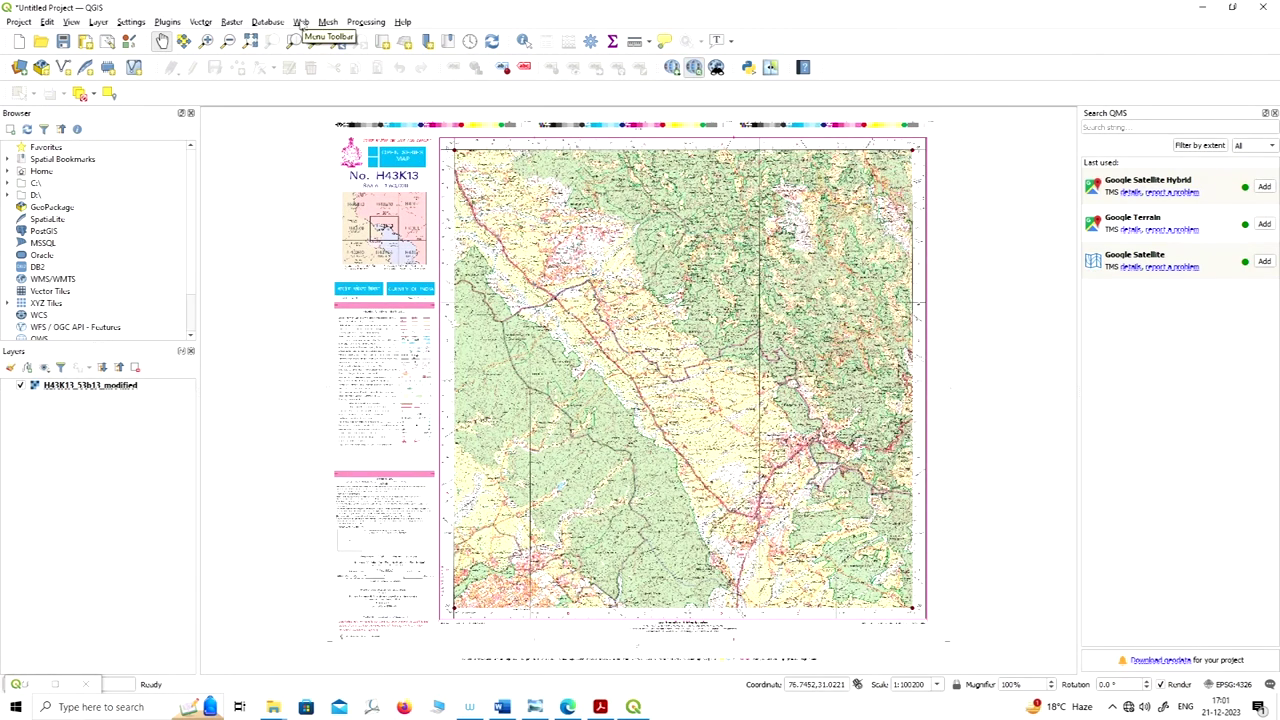
Step: Add the Google Satellite basemap from QuickMapServices and view it around the georeferenced map
{"action": "left_click", "coordinate": [301, 22]}
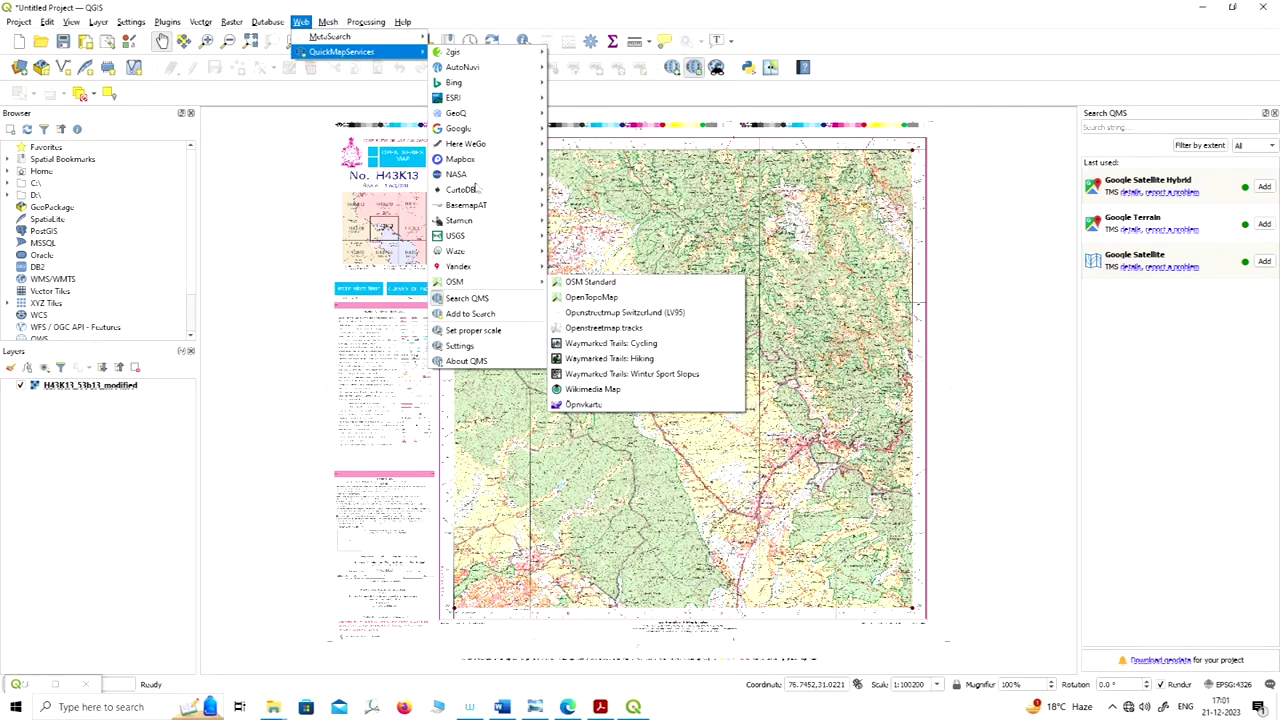
{"action": "mouse_move", "coordinate": [477, 54]}
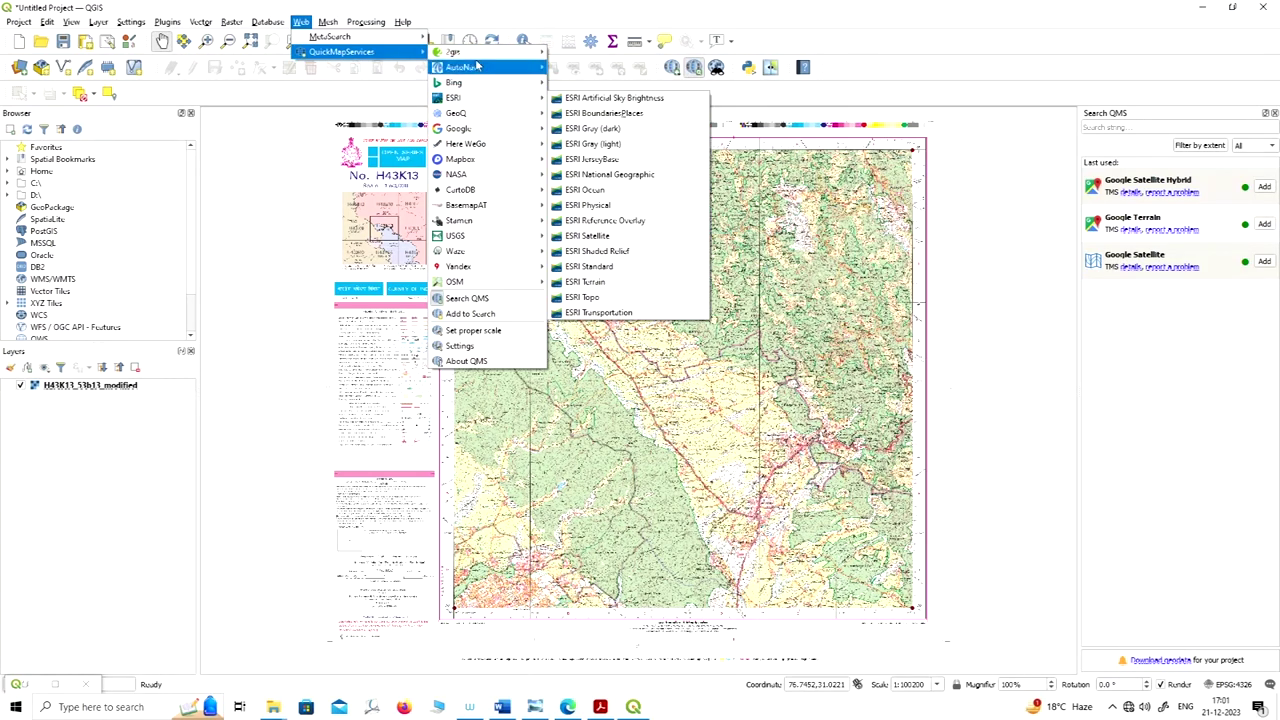
{"action": "mouse_move", "coordinate": [478, 132]}
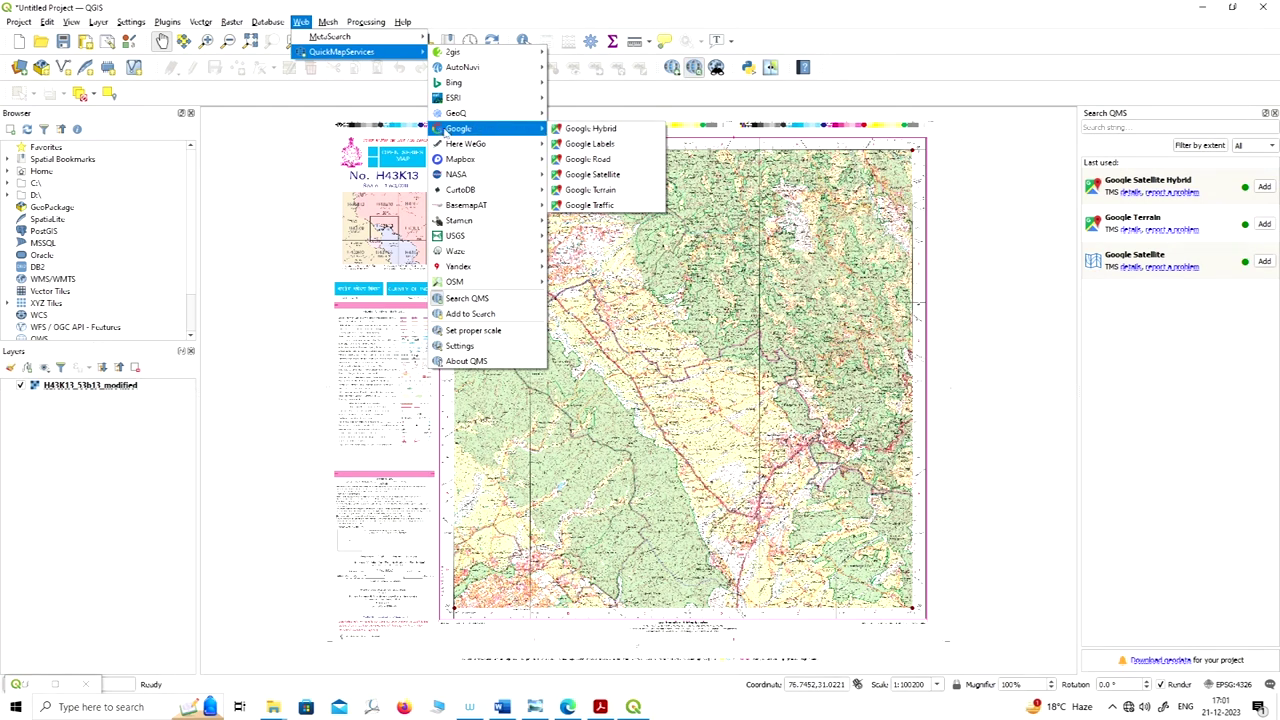
{"action": "left_click", "coordinate": [620, 176]}
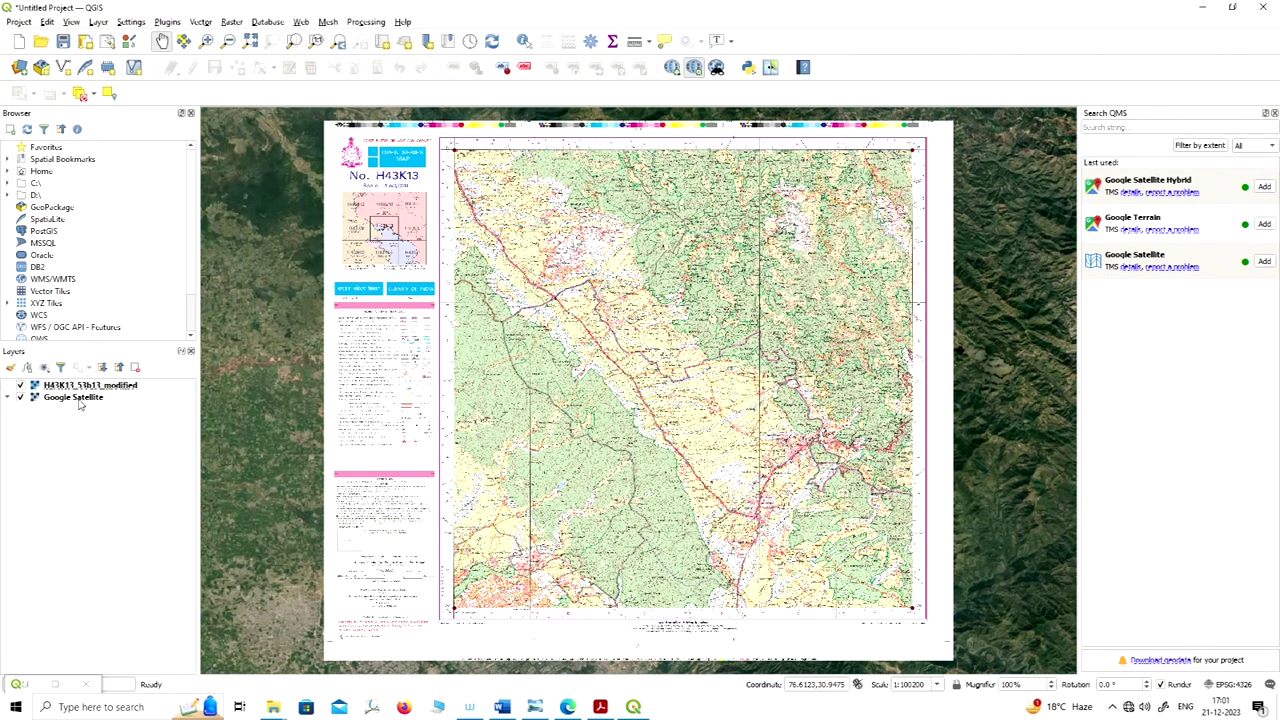
{"action": "scroll", "coordinate": [690, 283], "scroll_direction": "down", "scroll_amount": 2}
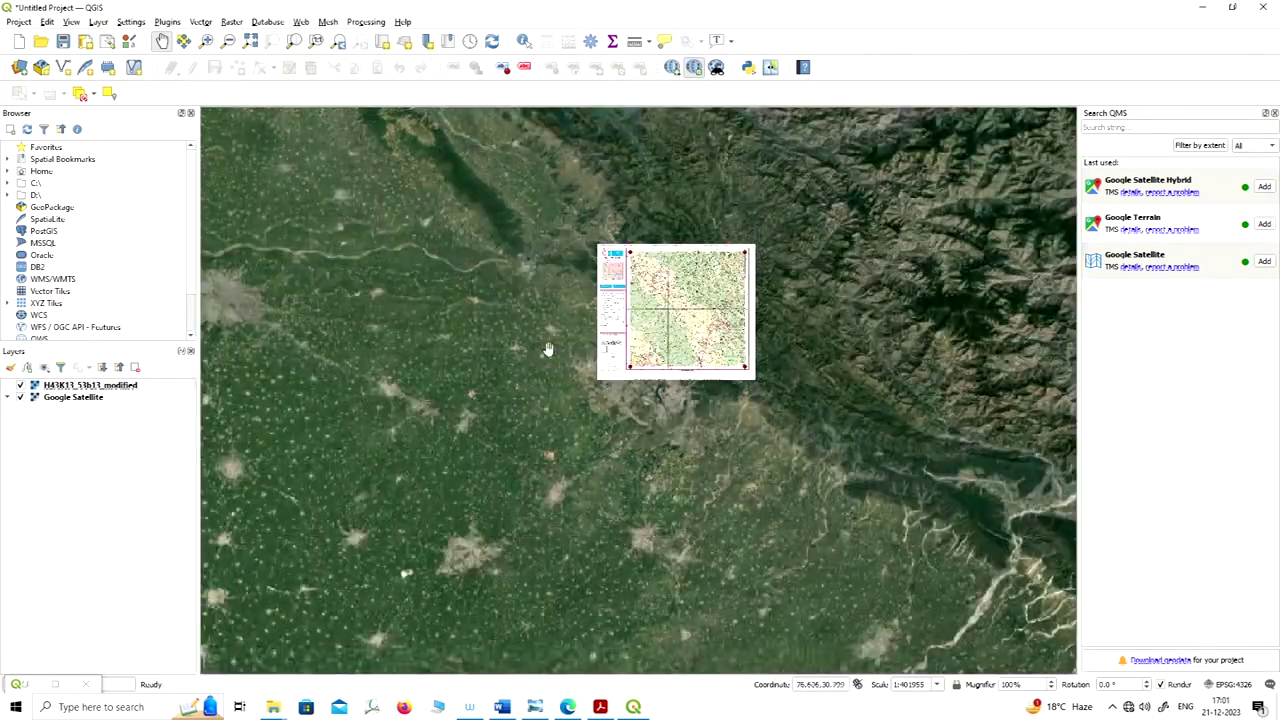
{"action": "scroll", "coordinate": [548, 349], "scroll_direction": "down", "scroll_amount": 3}
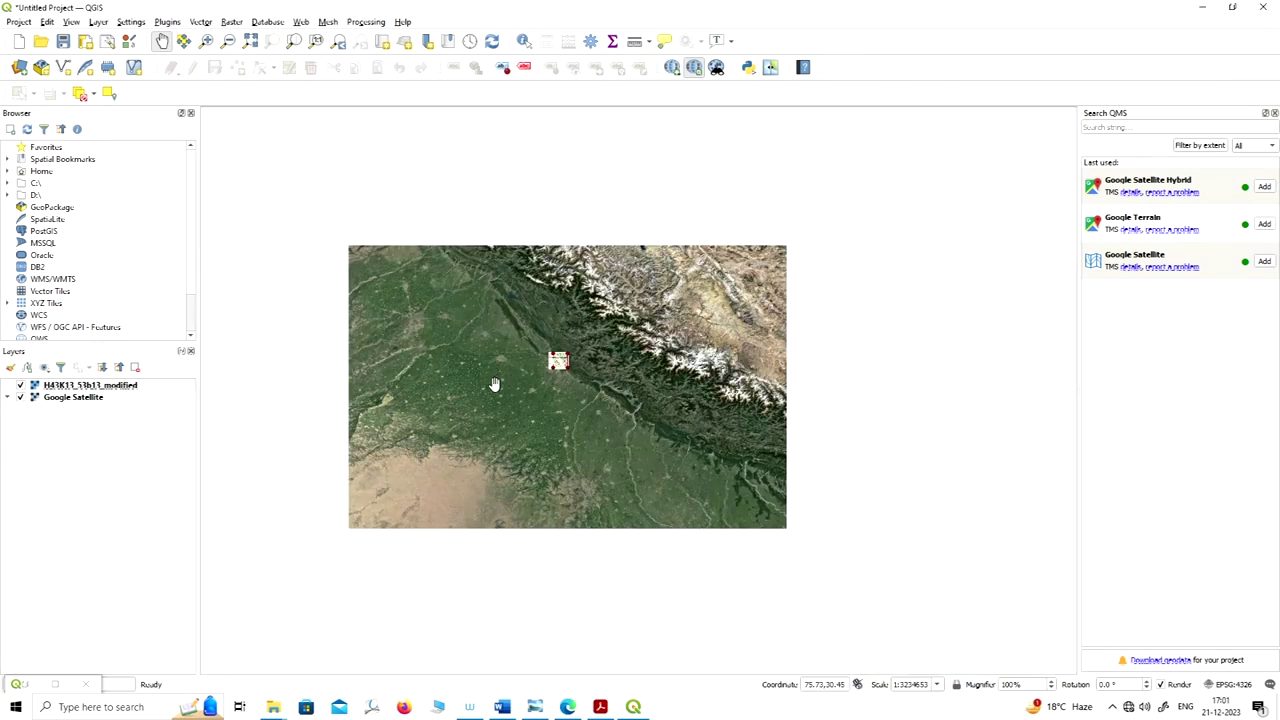
Step: Examine where the georeferenced map lies on the satellite basemap and zoom to the H43K13_53b13_modified layer
{"action": "scroll", "coordinate": [494, 384], "scroll_direction": "down", "scroll_amount": 2}
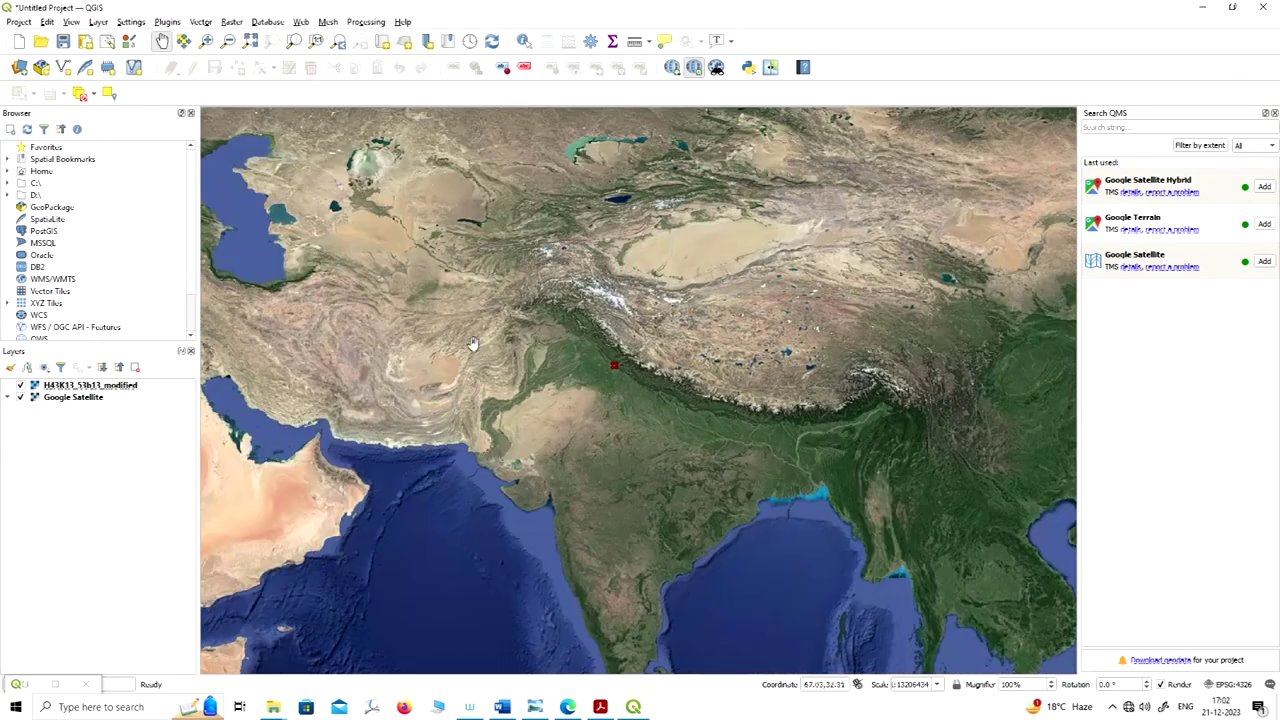
{"action": "scroll", "coordinate": [473, 344], "scroll_direction": "down", "scroll_amount": 3}
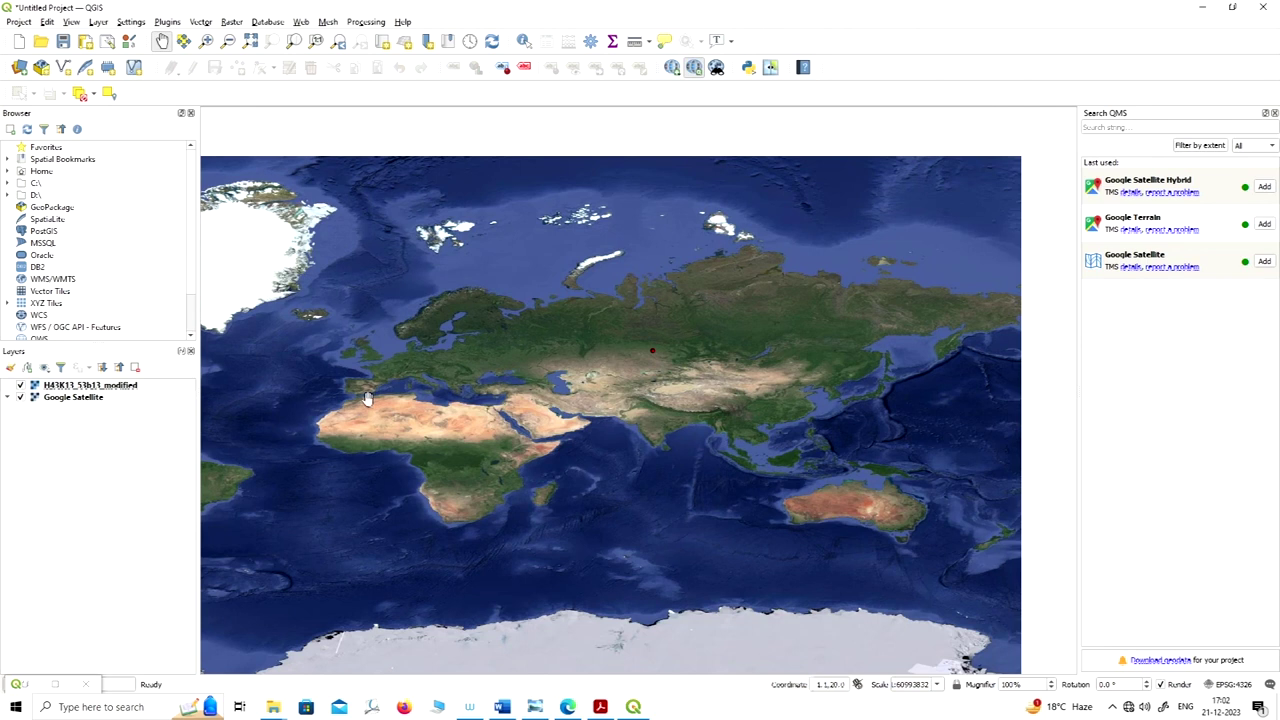
{"action": "scroll", "coordinate": [645, 403], "scroll_direction": "up", "scroll_amount": 3}
{"action": "scroll", "coordinate": [697, 320], "scroll_direction": "down", "scroll_amount": 2}
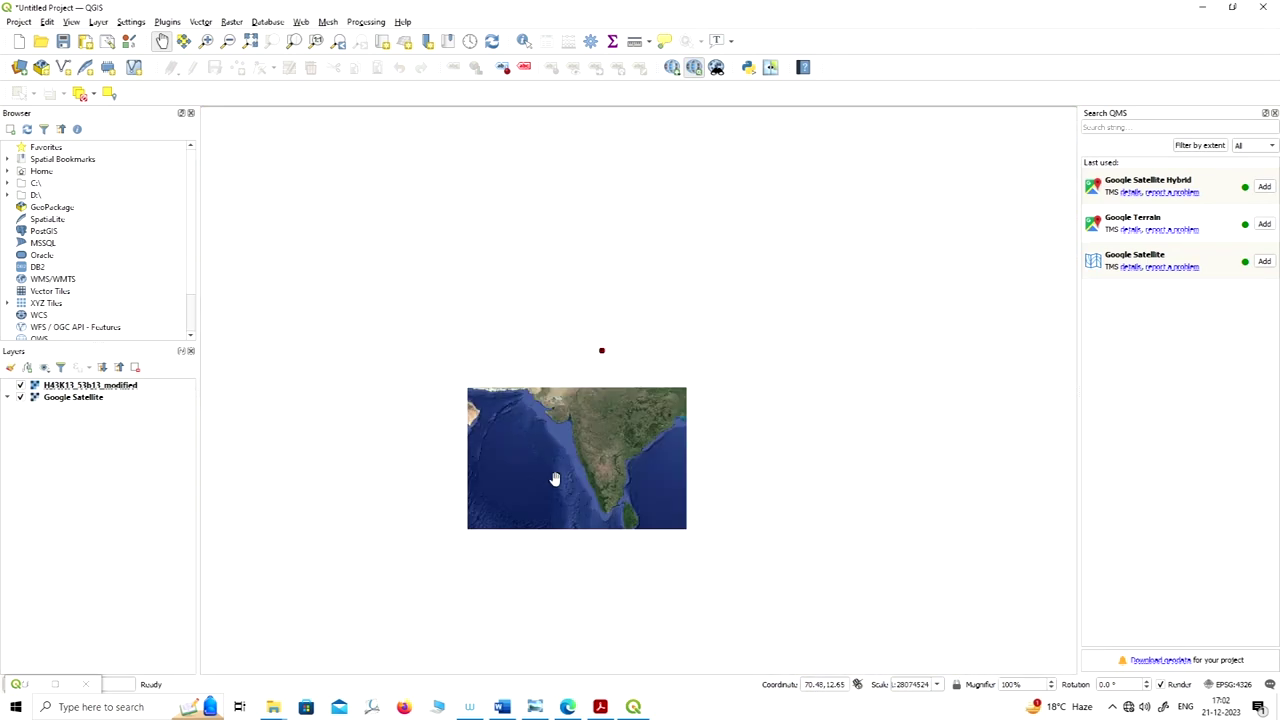
{"action": "scroll", "coordinate": [596, 345], "scroll_direction": "up", "scroll_amount": 3}
{"action": "scroll", "coordinate": [790, 325], "scroll_direction": "down", "scroll_amount": 2}
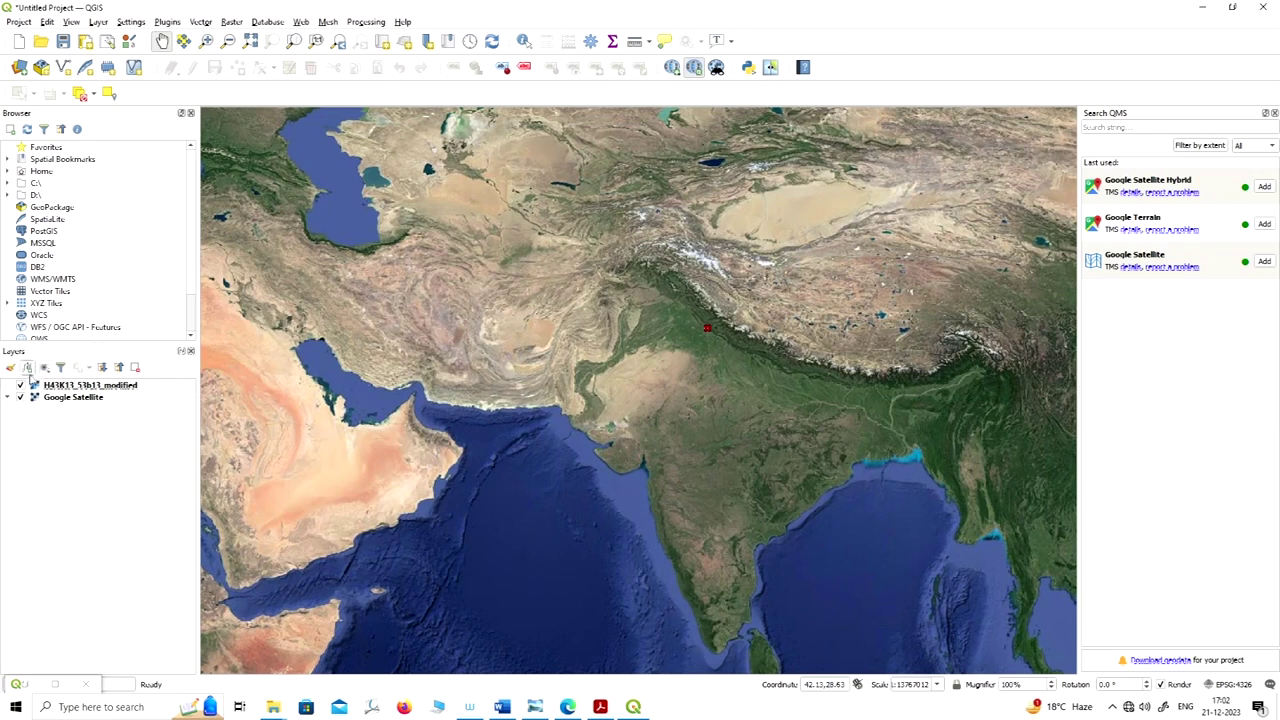
{"action": "left_click", "coordinate": [88, 386]}
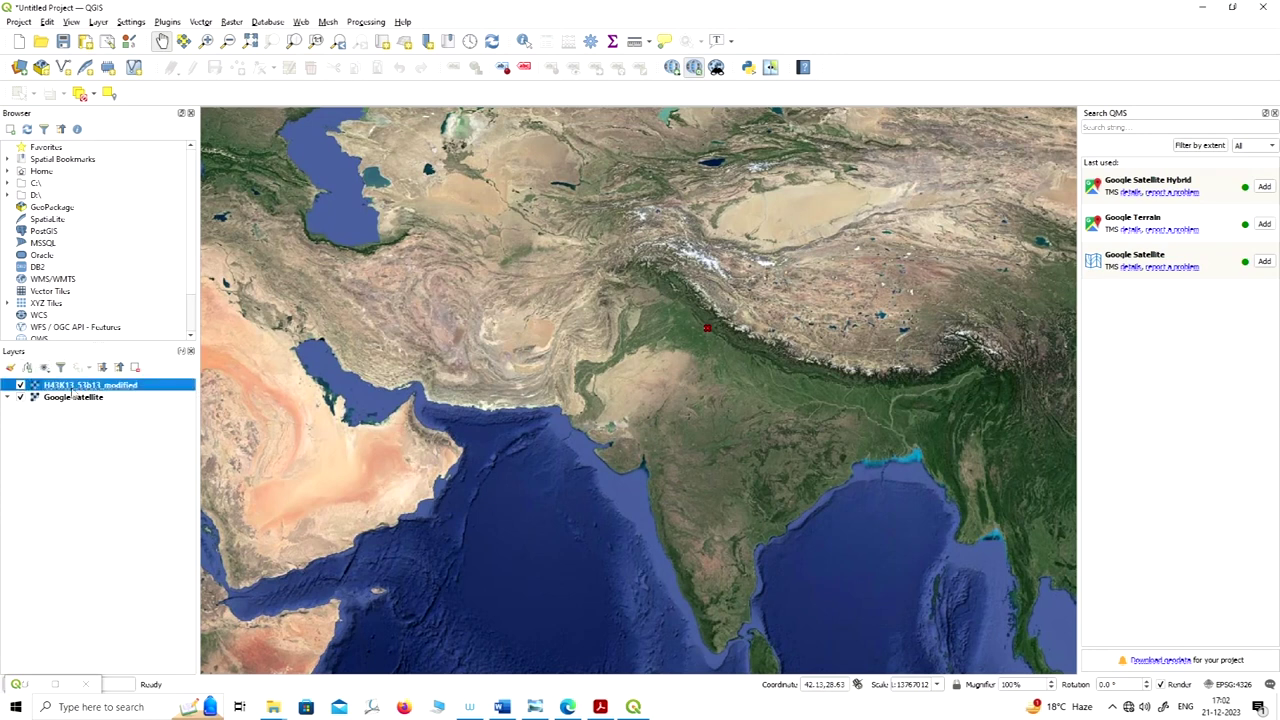
{"action": "right_click", "coordinate": [87, 386]}
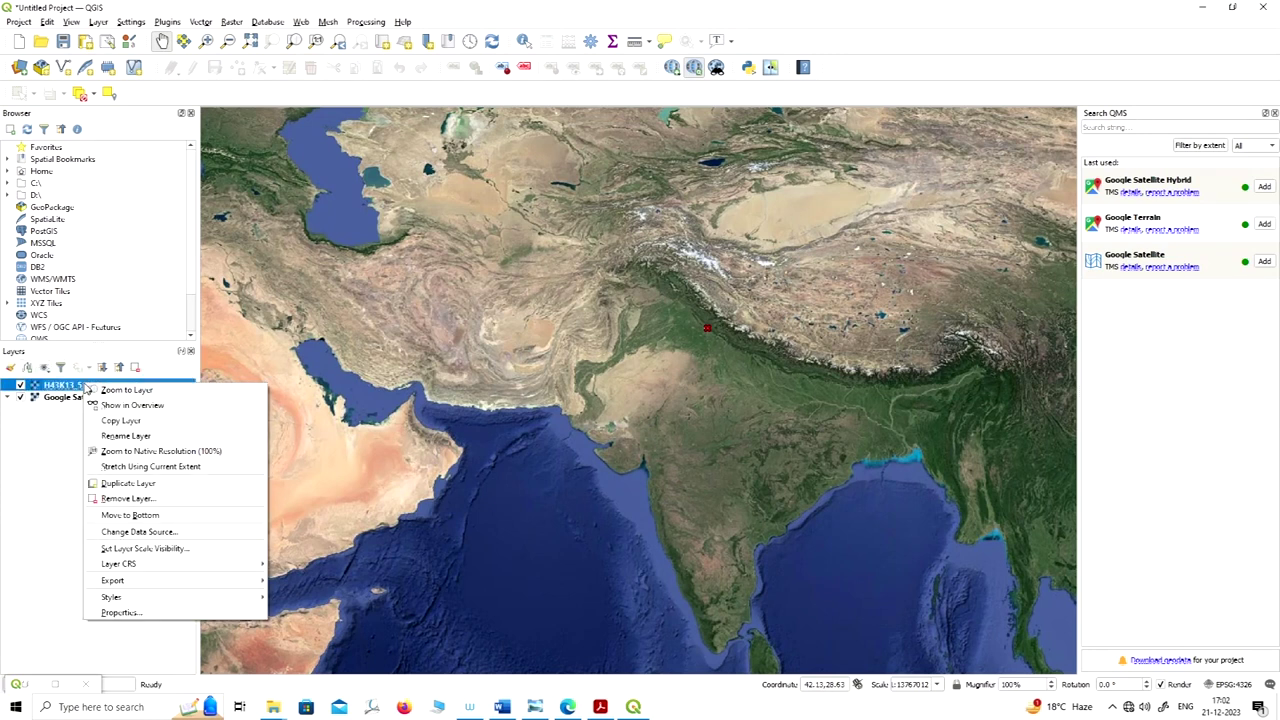
{"action": "left_click", "coordinate": [127, 390]}
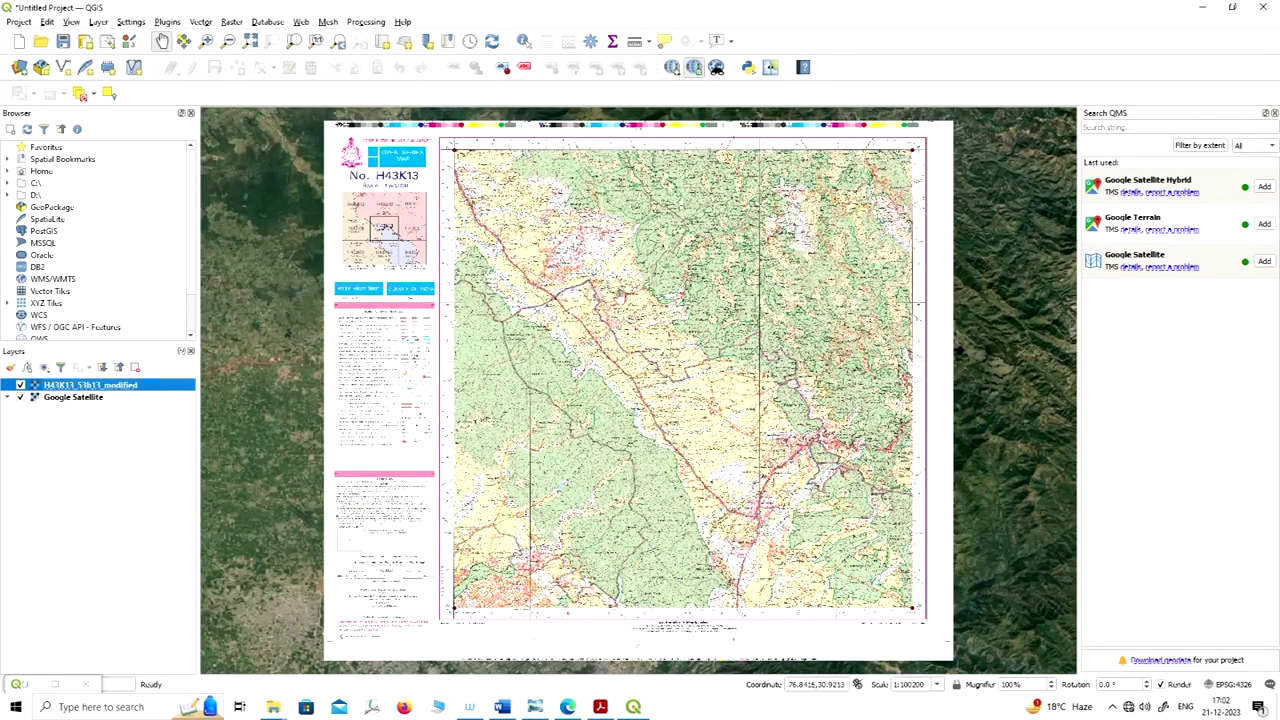
{"action": "scroll", "coordinate": [558, 368], "scroll_direction": "down", "scroll_amount": 1}
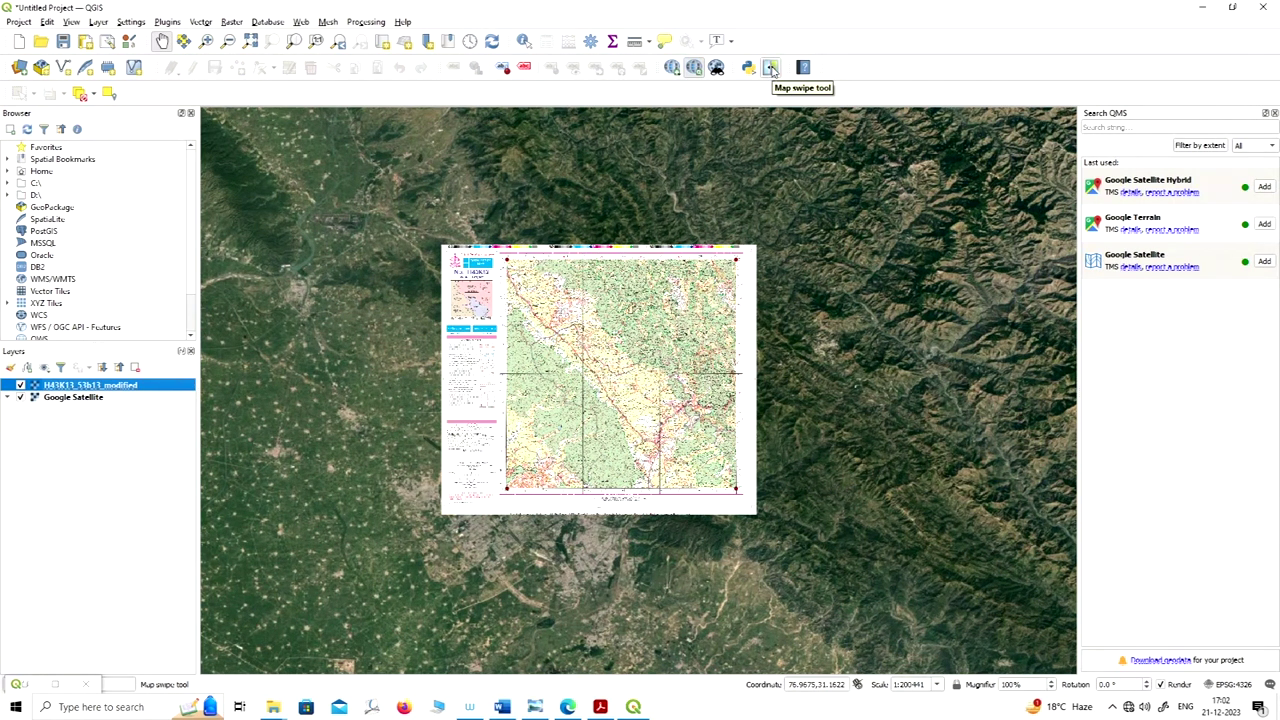
Step: Compare the H43K13_53b13_modified layer with the satellite imagery using the Map swipe tool and review the control points in the Georeferencer
{"action": "left_click", "coordinate": [771, 67]}
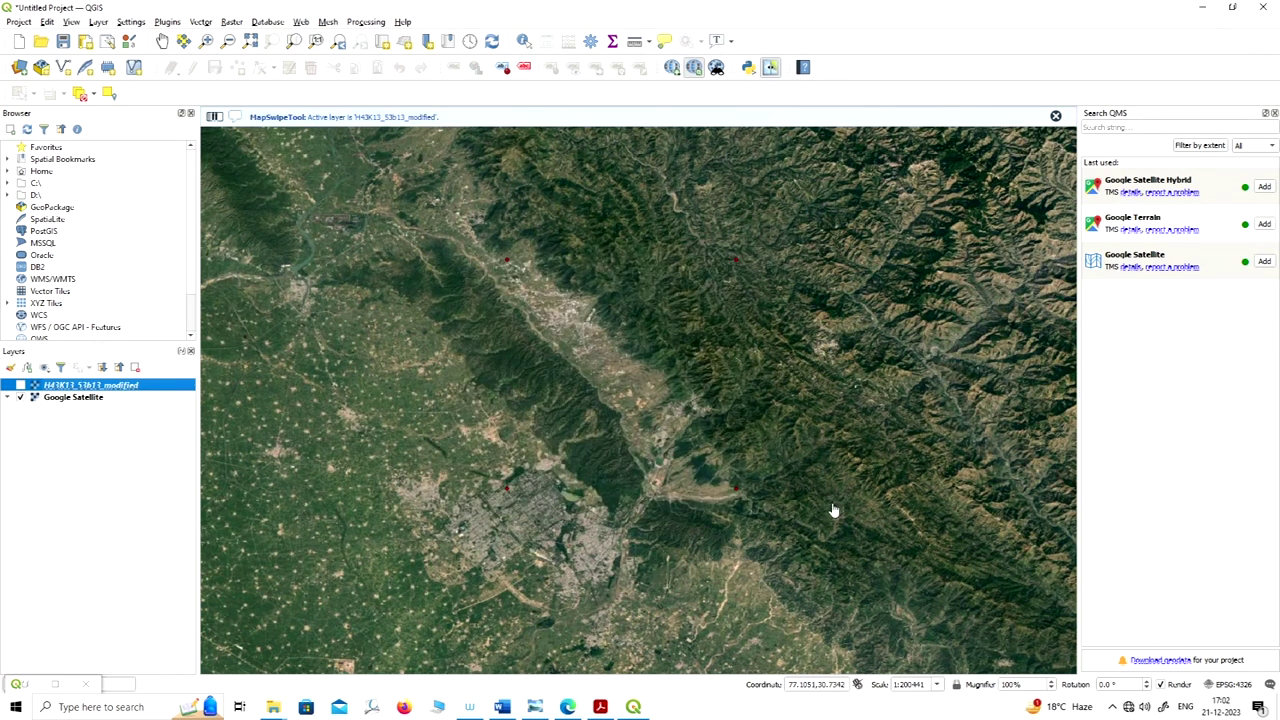
{"action": "left_click_drag", "start_coordinate": [826, 505], "coordinate": [796, 549]}
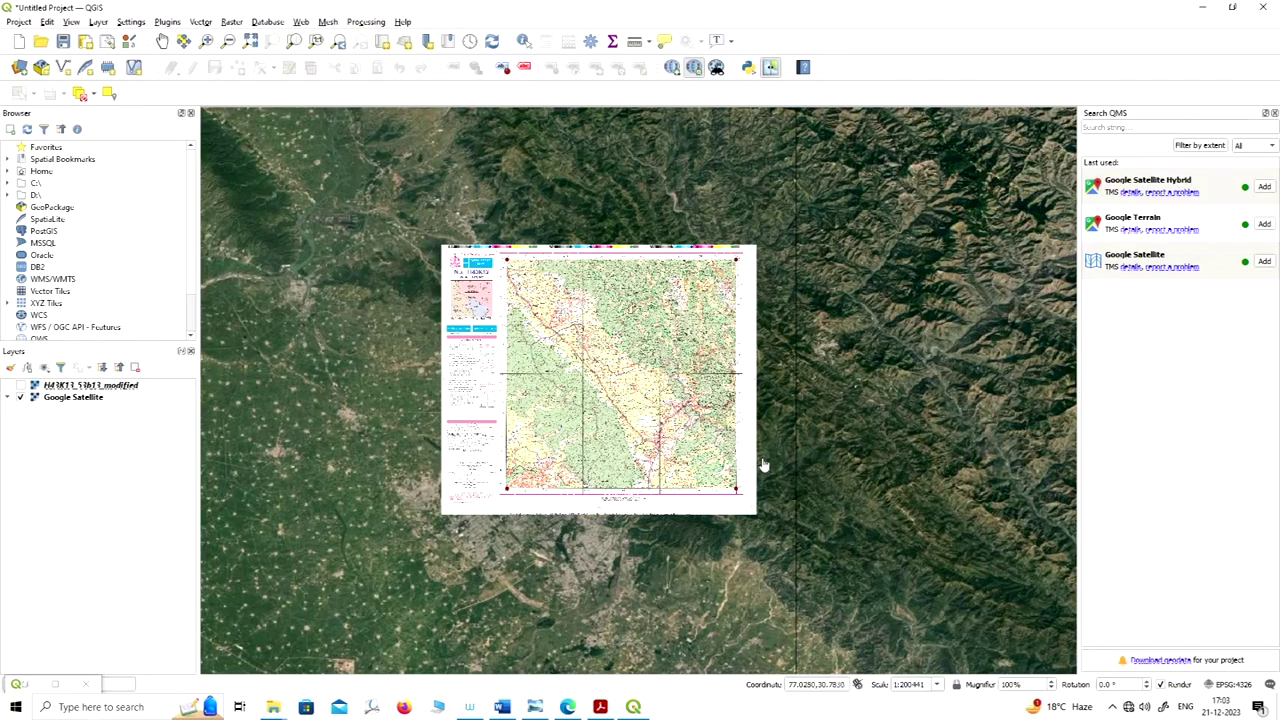
{"action": "left_click", "coordinate": [55, 686]}
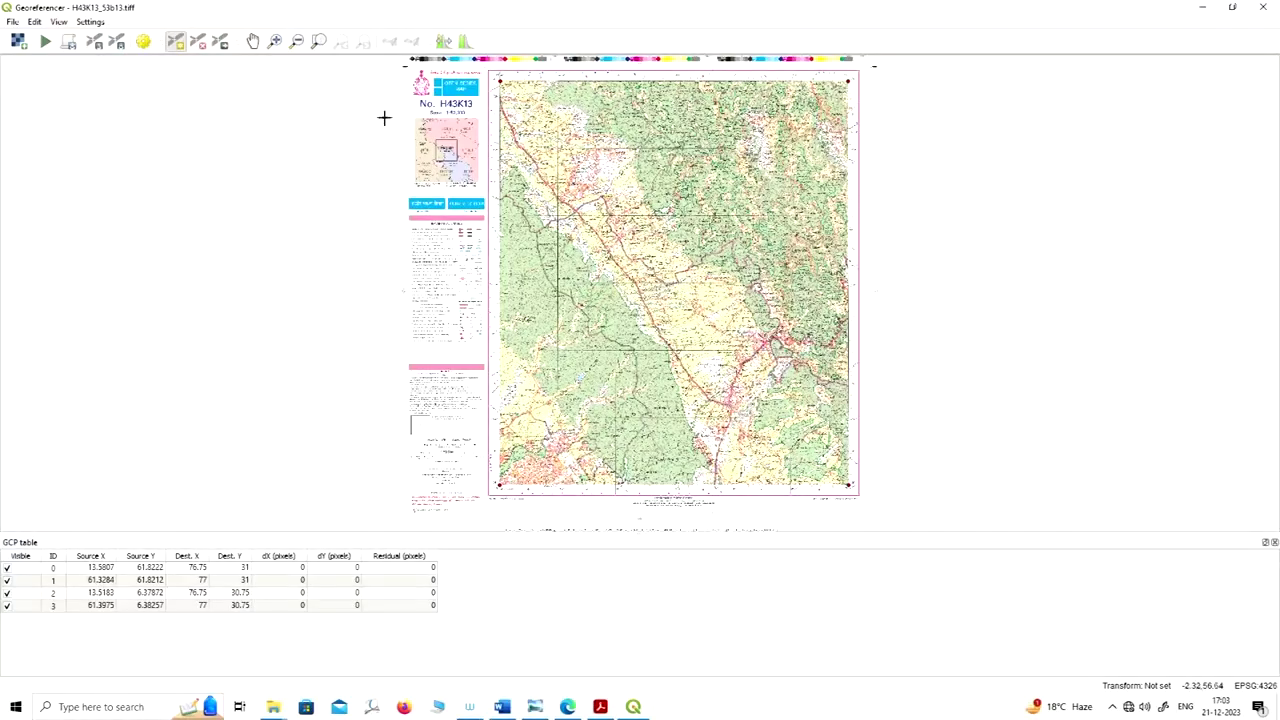
{"action": "left_click", "coordinate": [1202, 12]}
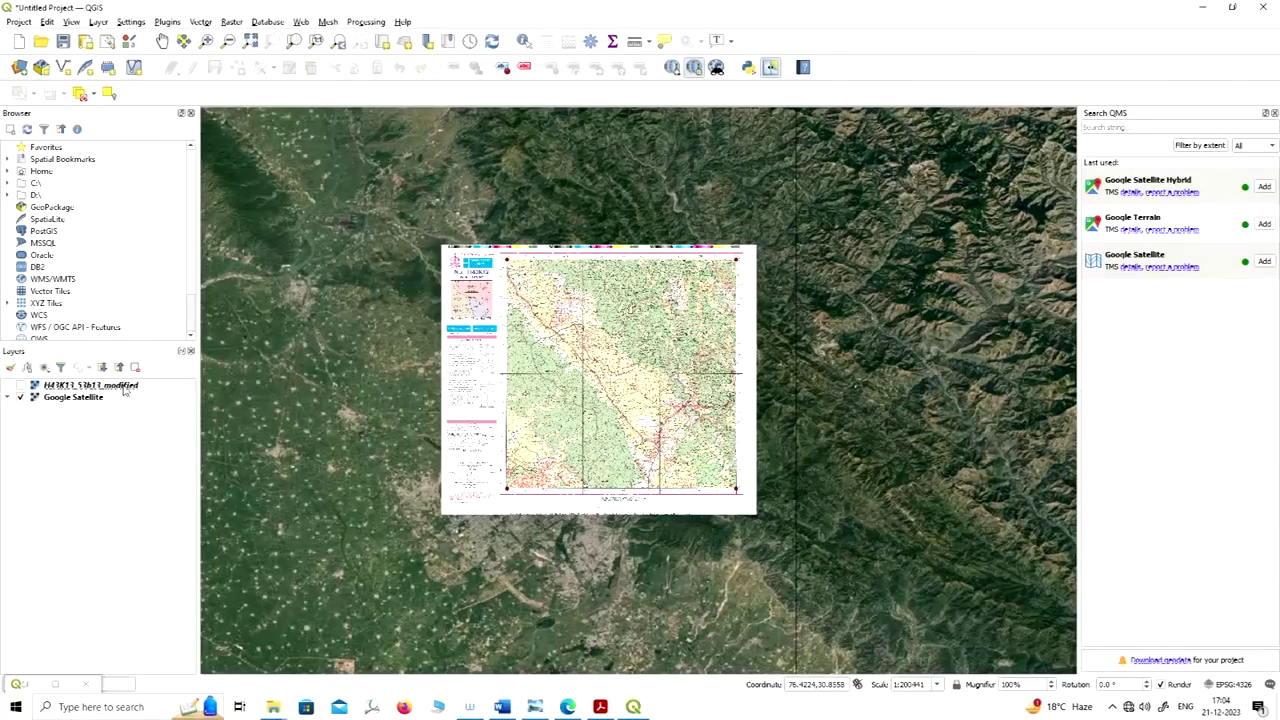
Step: Remove the H43K13_53b13_modified layer from the project
{"action": "left_click", "coordinate": [124, 390]}
{"action": "right_click", "coordinate": [123, 388]}
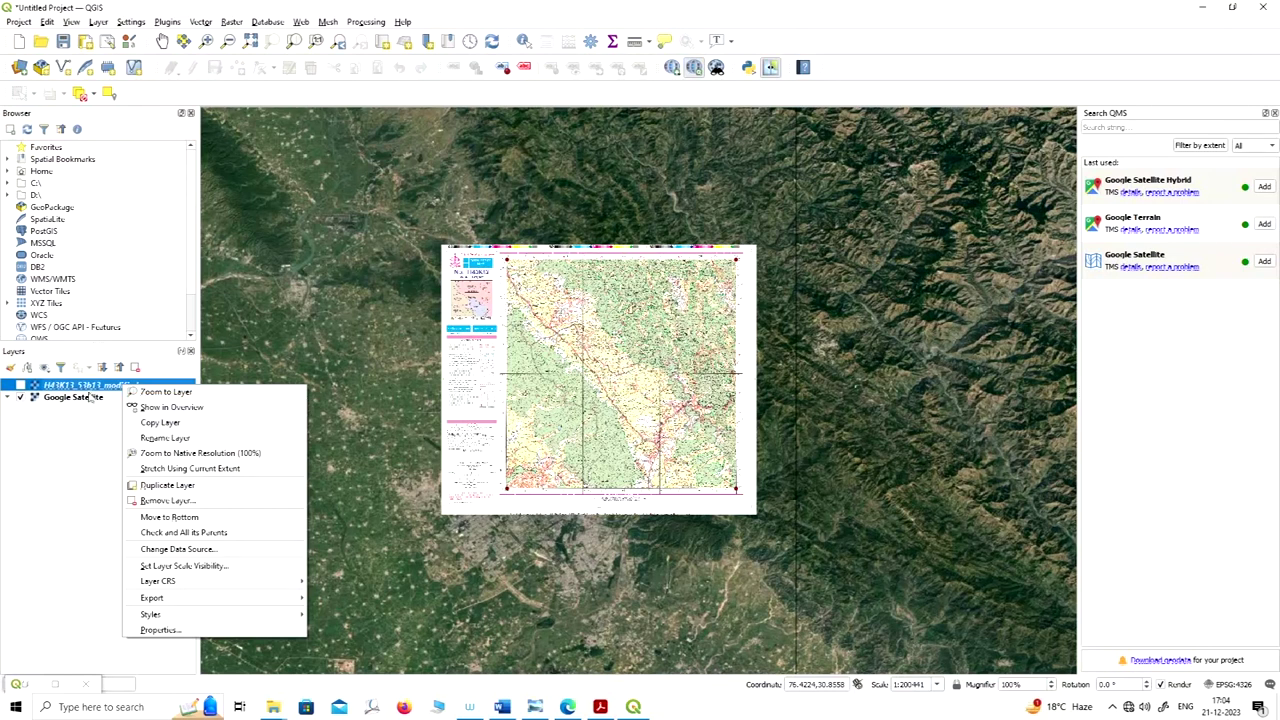
{"action": "left_click", "coordinate": [183, 502]}
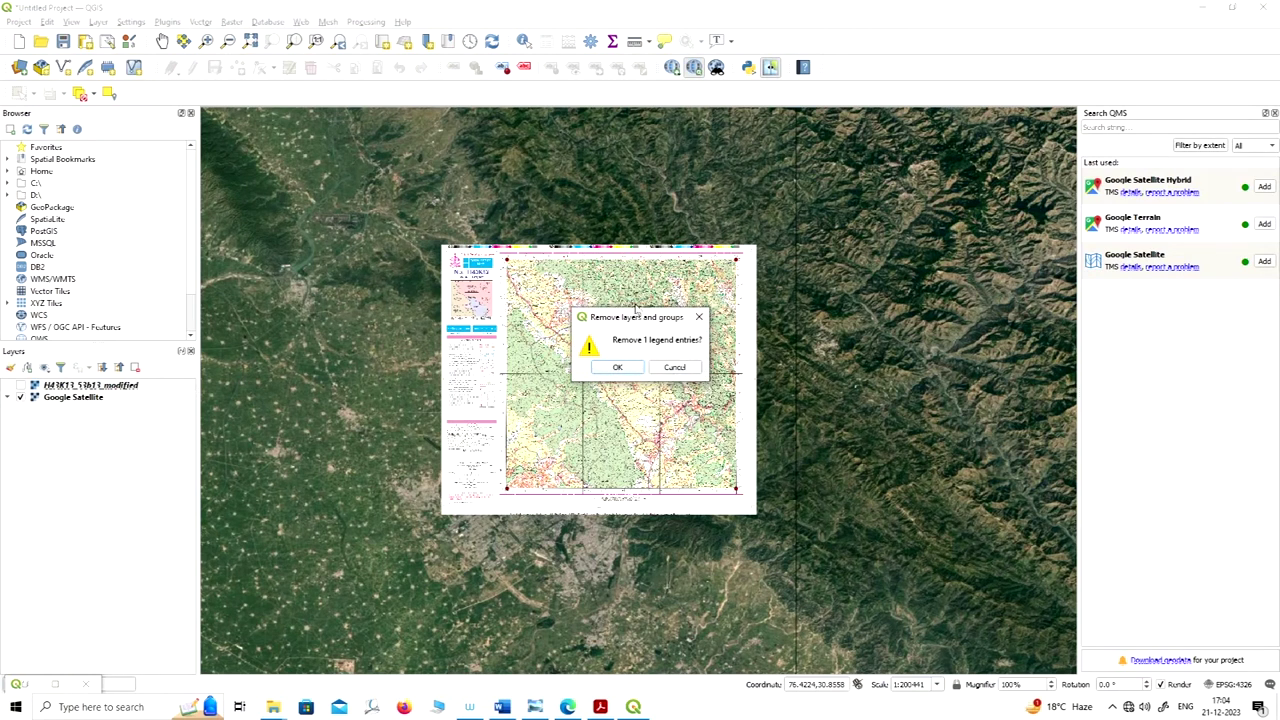
{"action": "left_click_drag", "start_coordinate": [650, 318], "coordinate": [740, 311]}
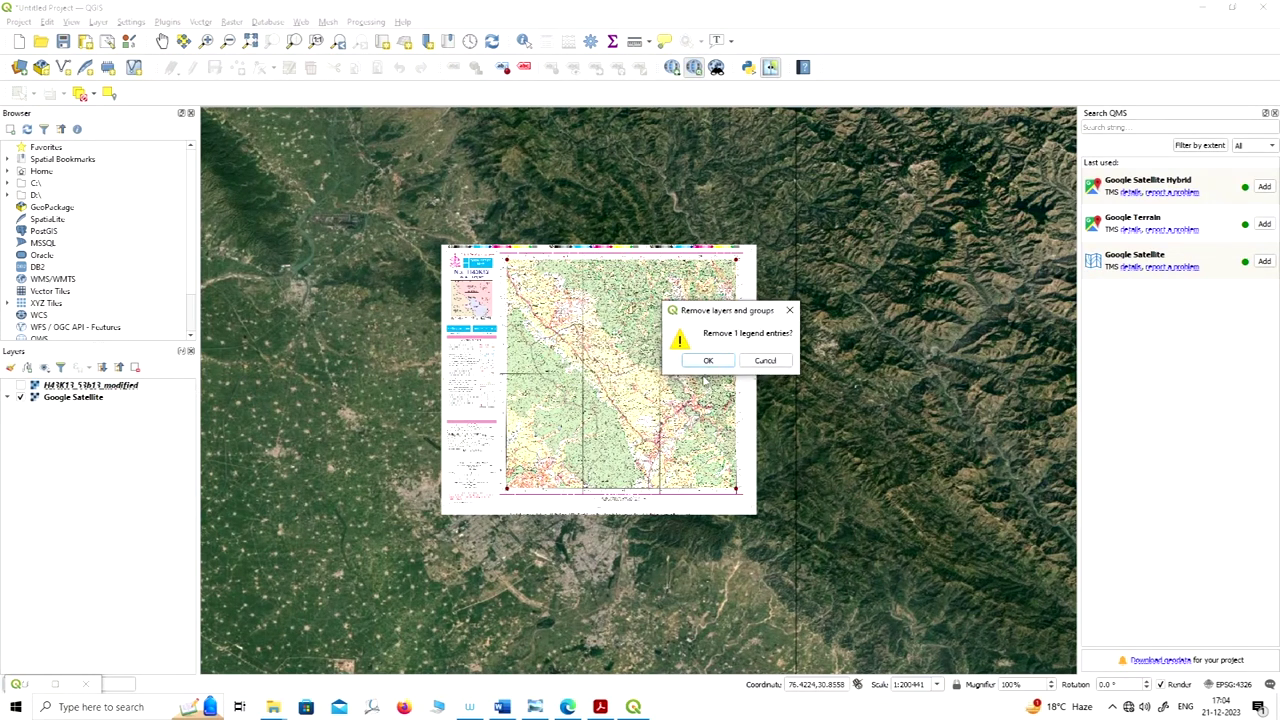
{"action": "left_click", "coordinate": [709, 361]}
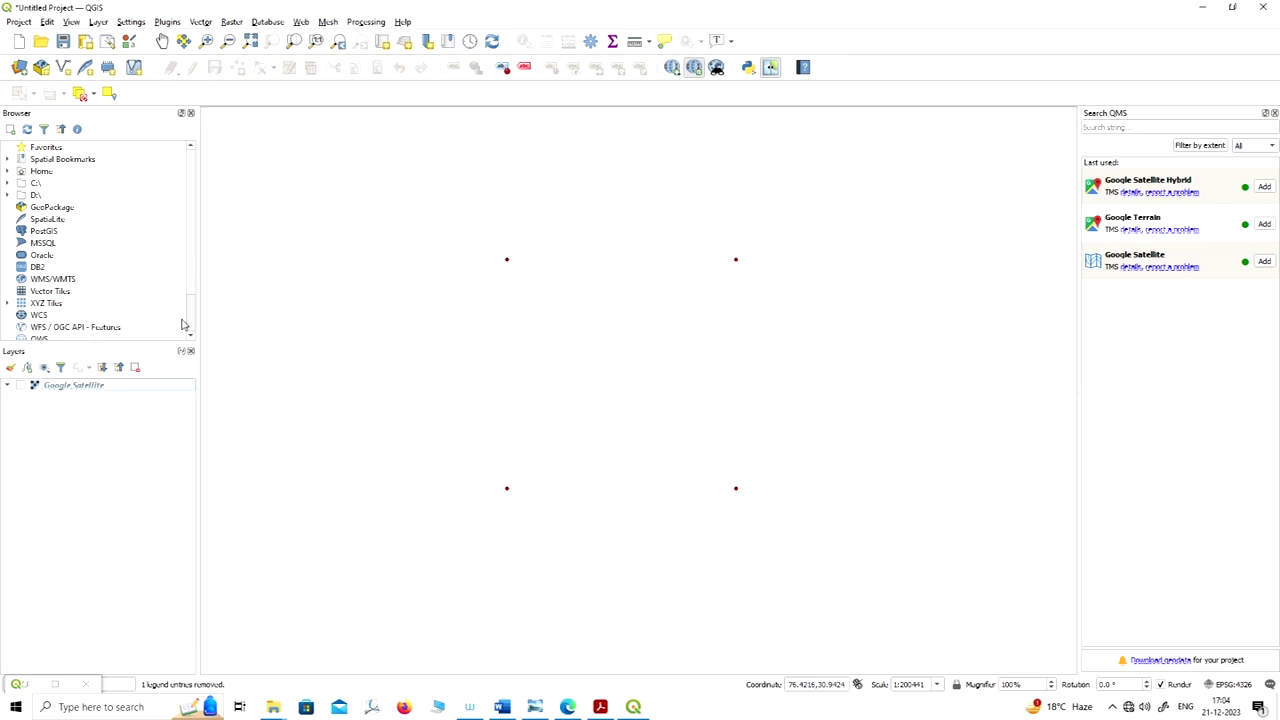
Step: Close the Georeferencer session of the H43K13_53b13 scan
{"action": "left_click", "coordinate": [55, 684]}
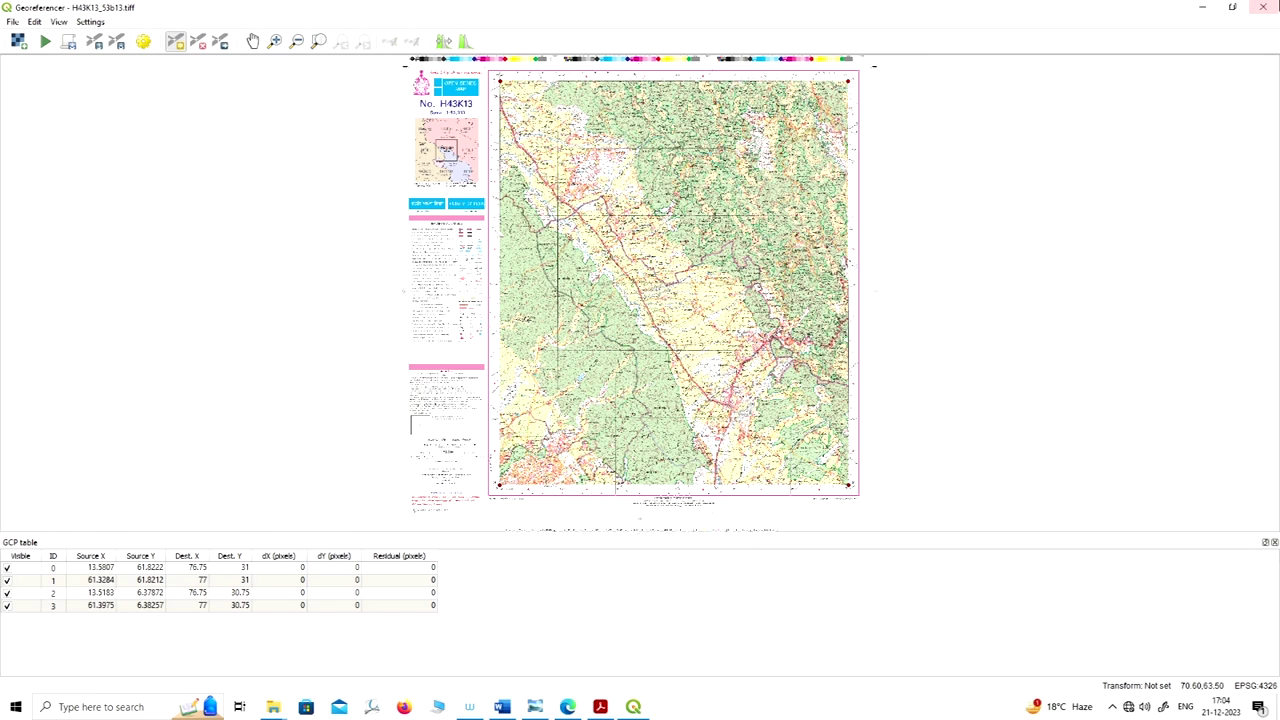
{"action": "left_click", "coordinate": [14, 22]}
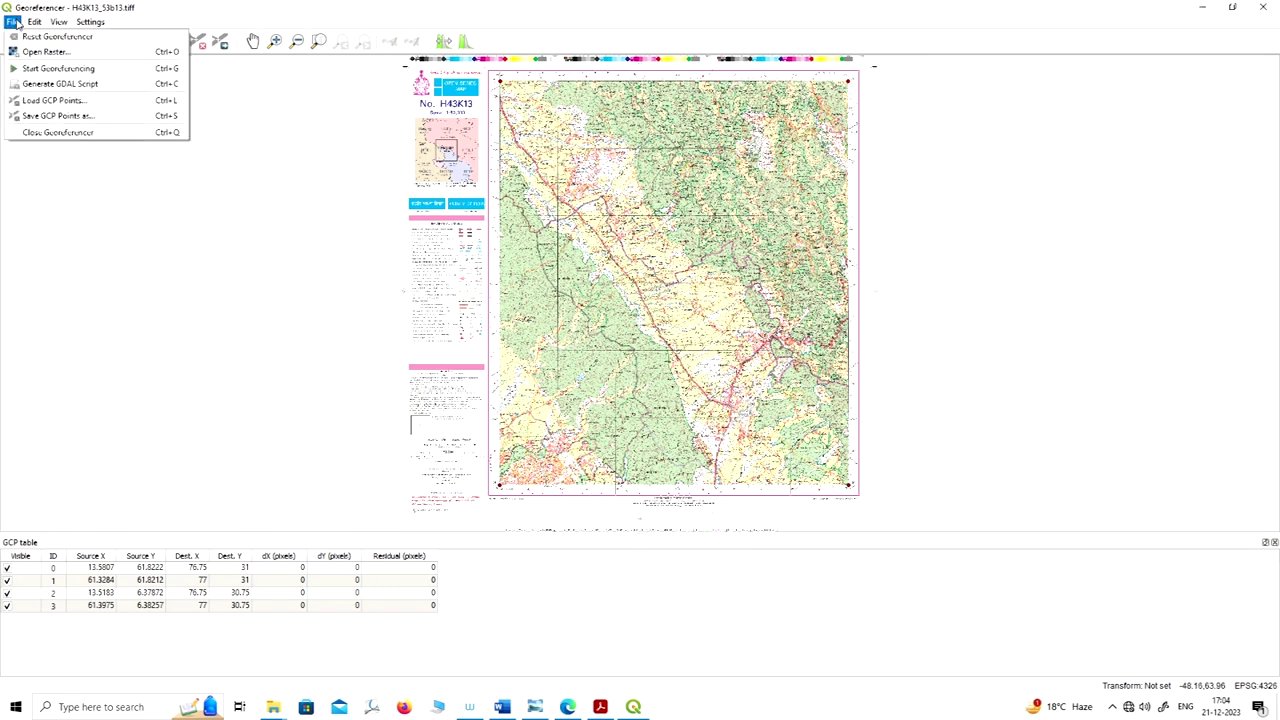
{"action": "mouse_move", "coordinate": [34, 22]}
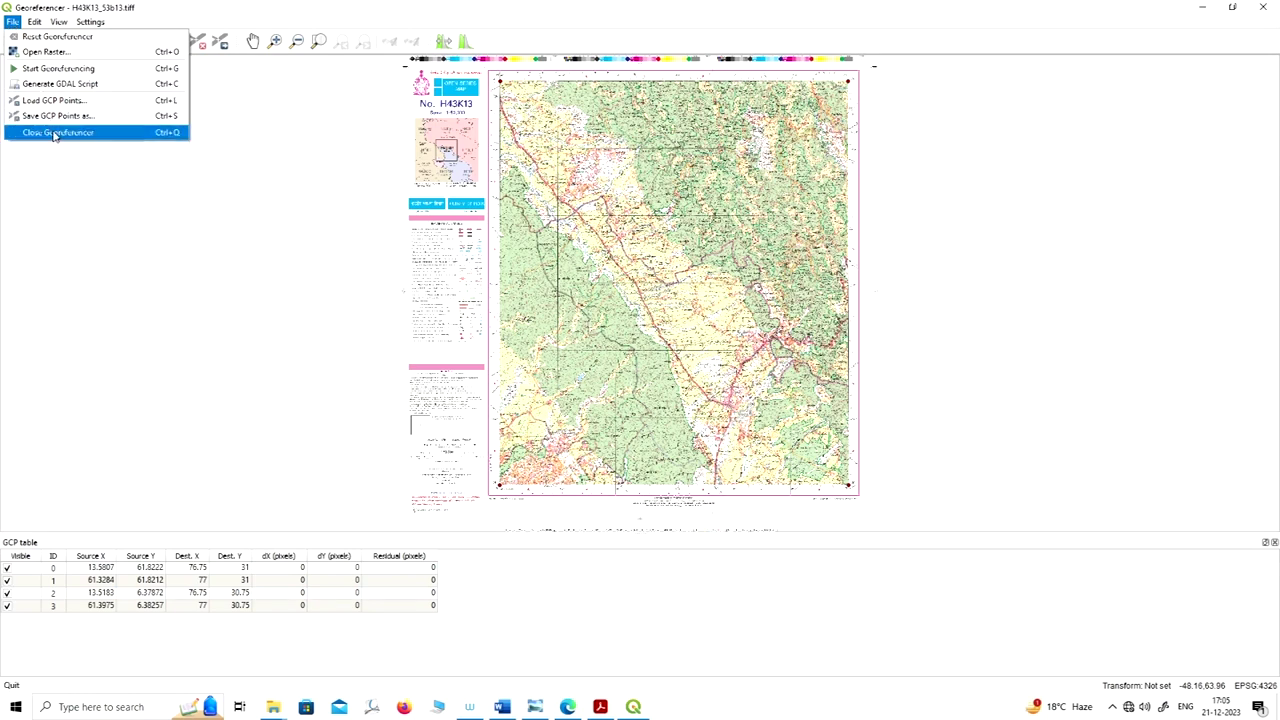
{"action": "left_click", "coordinate": [57, 132]}
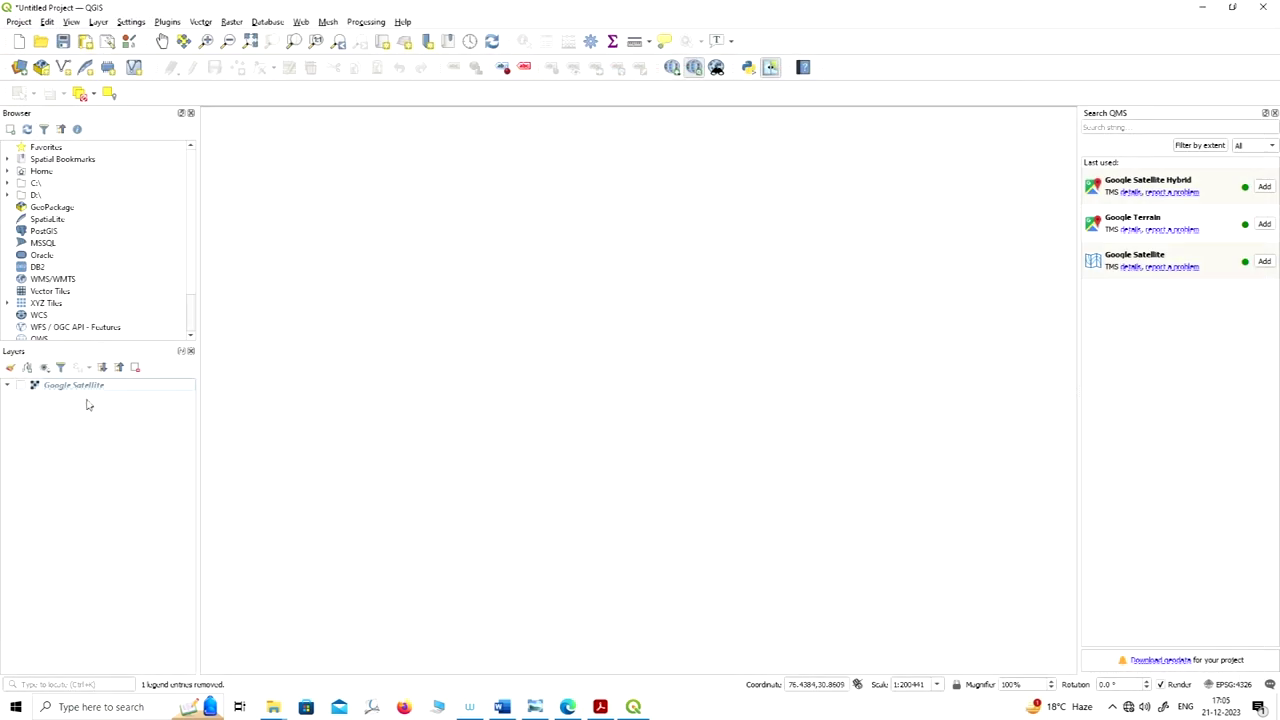
Step: Turn on the visibility of the Google Satellite layer and view the imagery of the mapped area
{"action": "left_click", "coordinate": [21, 386]}
{"action": "scroll", "coordinate": [614, 398], "scroll_direction": "down", "scroll_amount": 1}
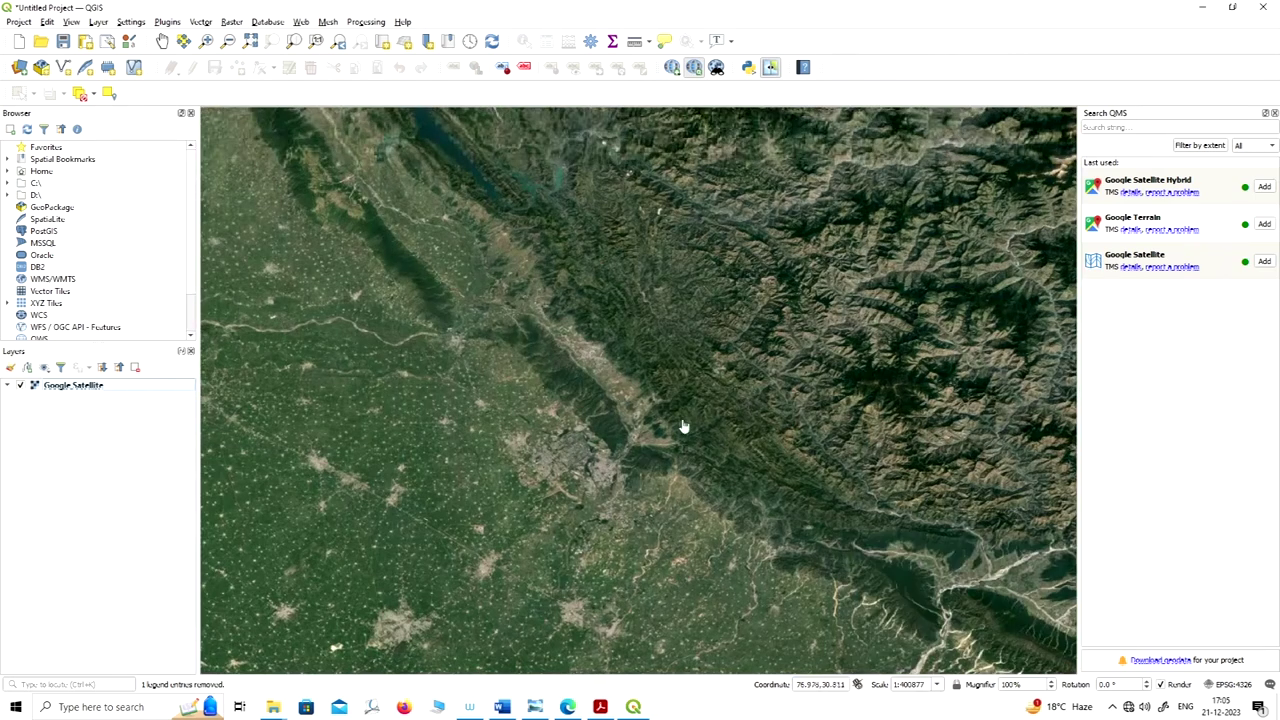
{"action": "scroll", "coordinate": [634, 429], "scroll_direction": "up", "scroll_amount": 1}
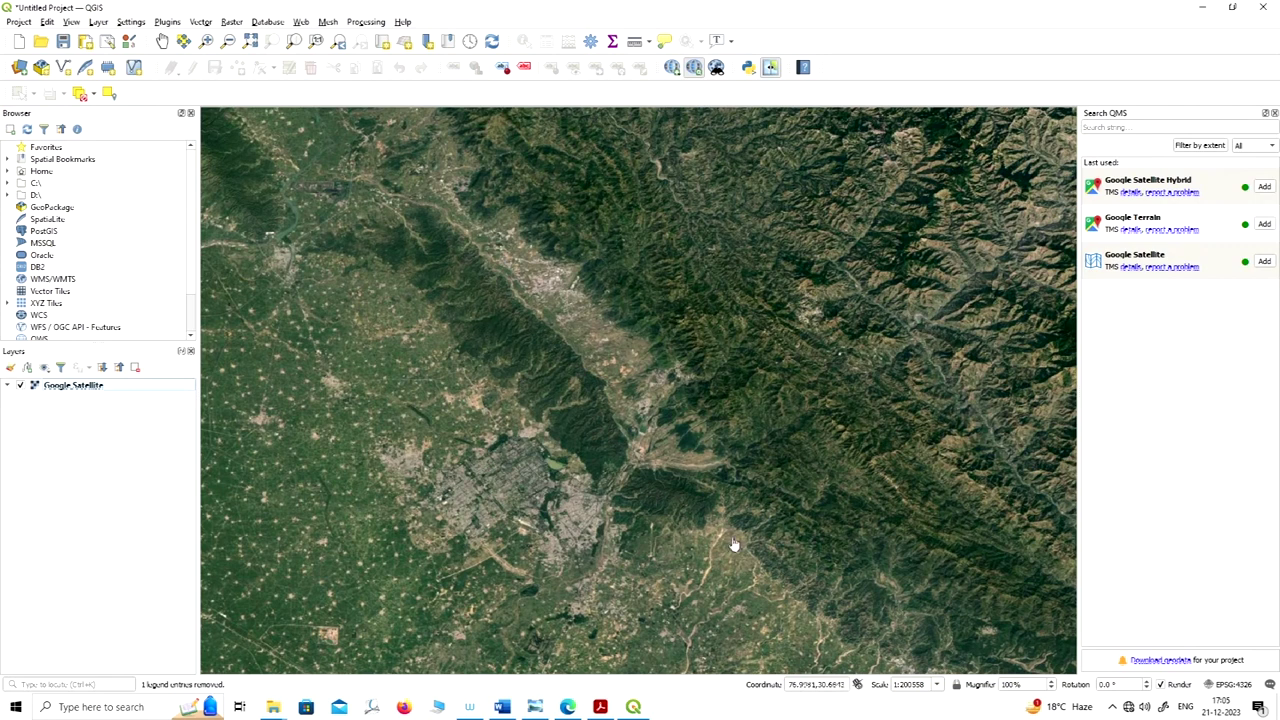
{"action": "scroll", "coordinate": [646, 386], "scroll_direction": "down", "scroll_amount": 1}
{"action": "scroll", "coordinate": [637, 401], "scroll_direction": "down", "scroll_amount": 1}
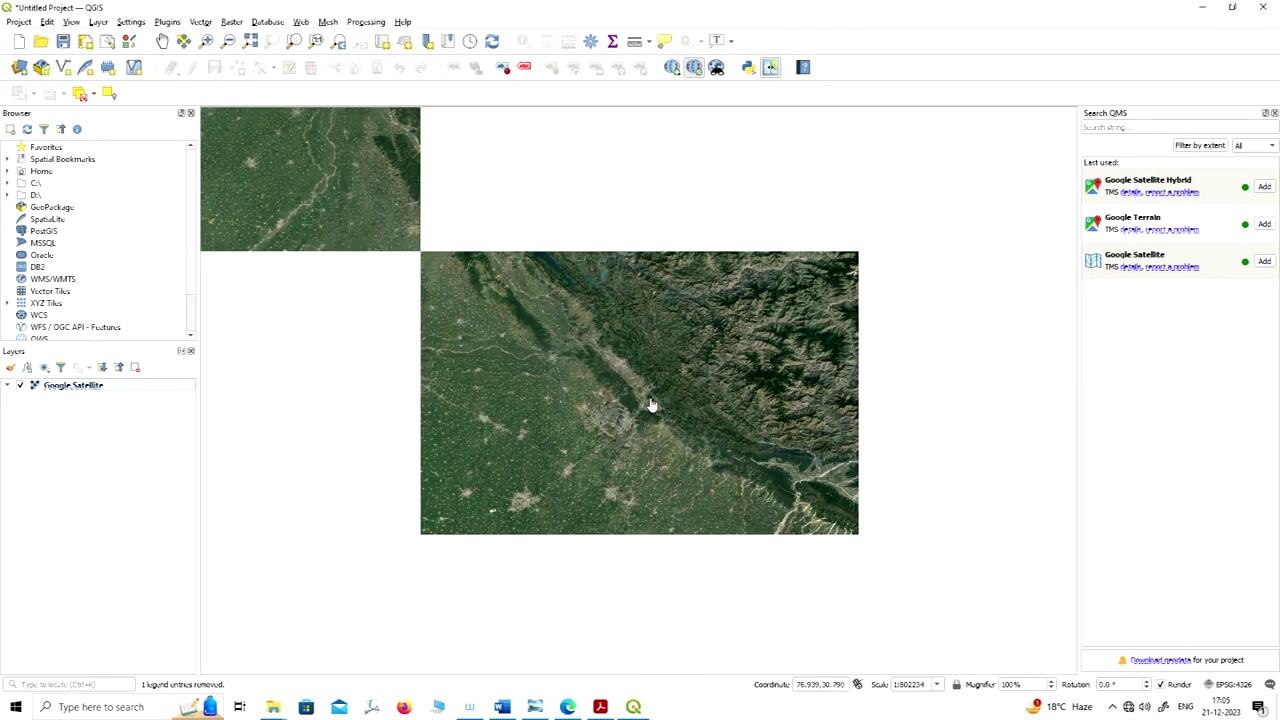
{"action": "scroll", "coordinate": [604, 366], "scroll_direction": "up", "scroll_amount": 1}
{"action": "scroll", "coordinate": [625, 368], "scroll_direction": "up", "scroll_amount": 1}
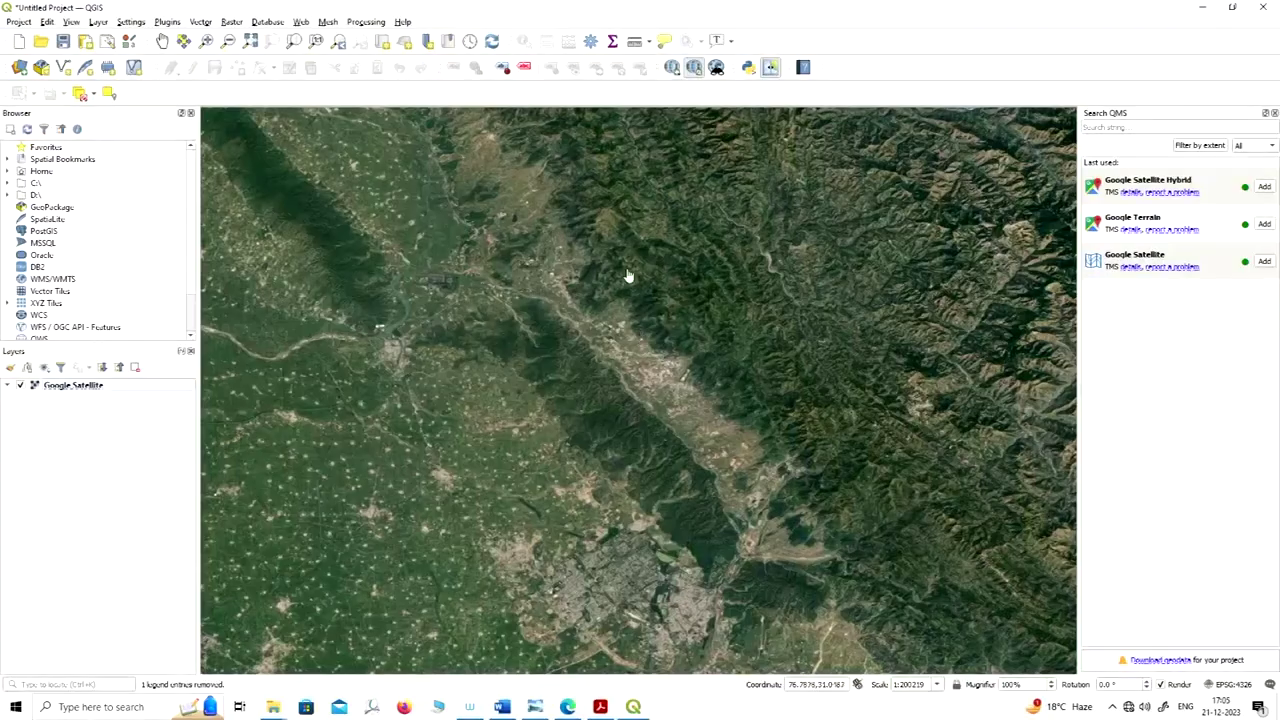
Step: Add the raster file BANDF.TIF from the Mosaicking folder to the project
{"action": "left_click", "coordinate": [20, 68]}
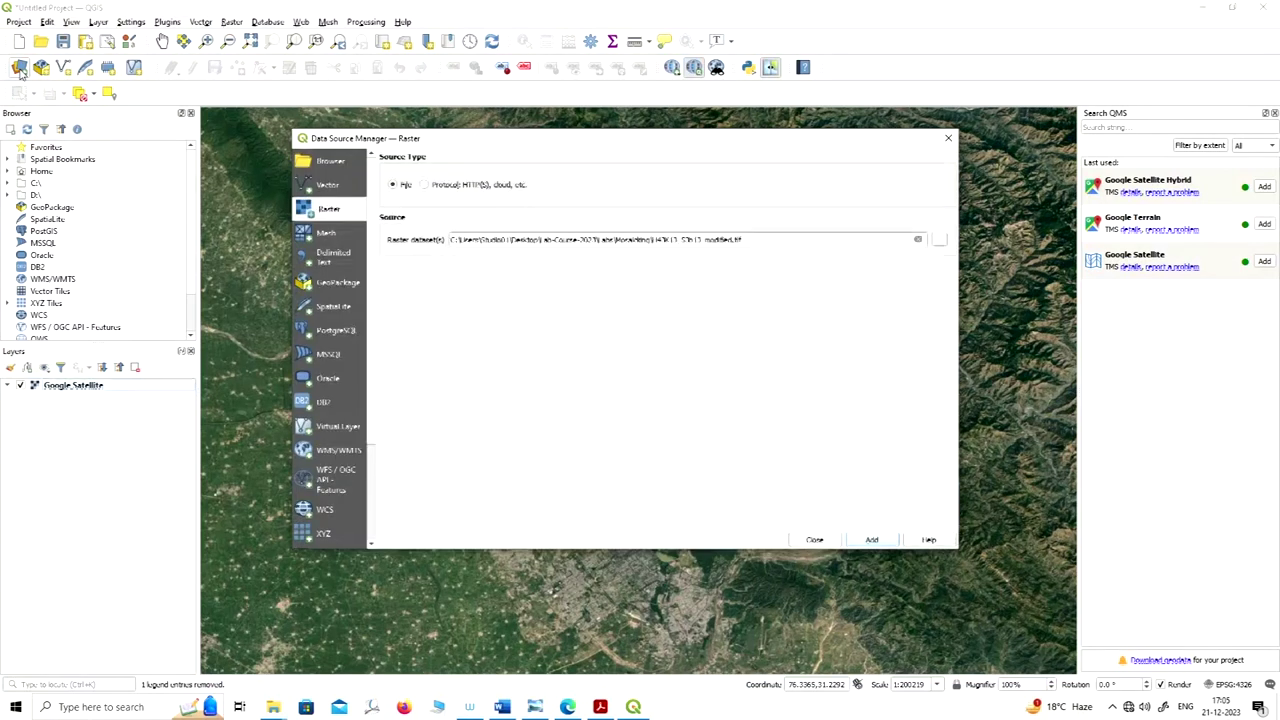
{"action": "left_click", "coordinate": [939, 242]}
{"action": "left_click_drag", "start_coordinate": [645, 170], "coordinate": [577, 123]}
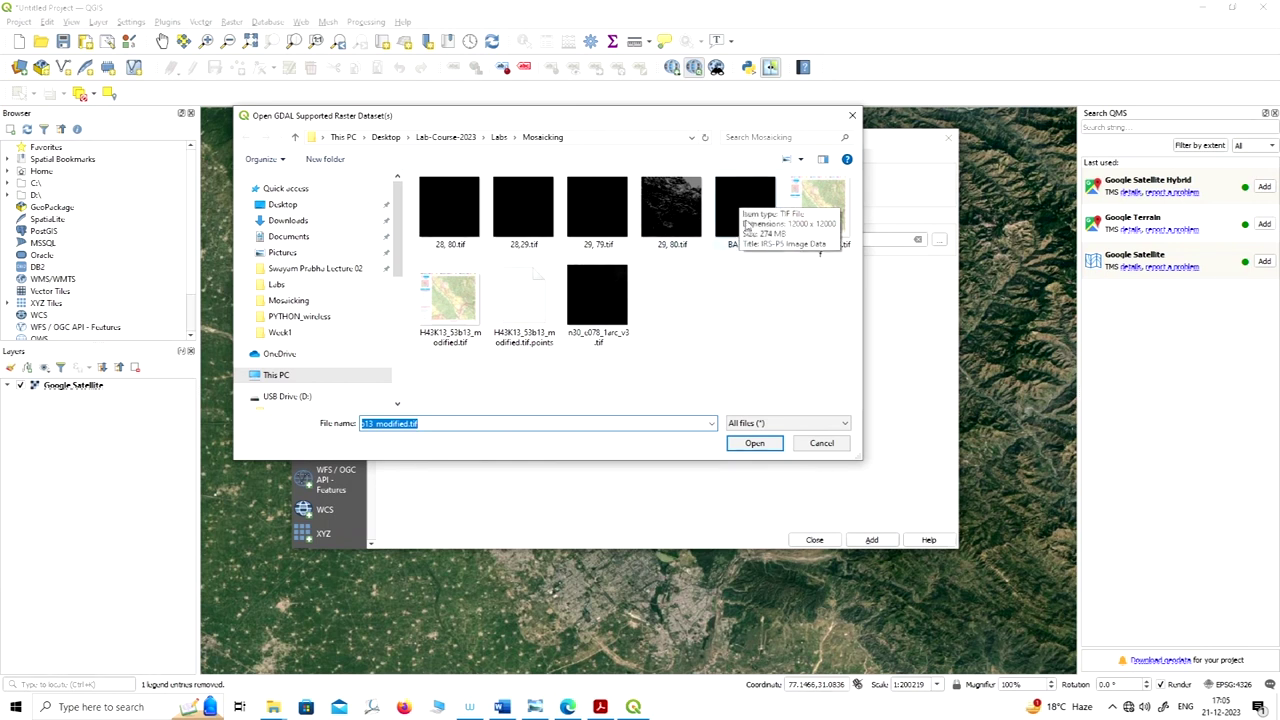
{"action": "left_click", "coordinate": [750, 221]}
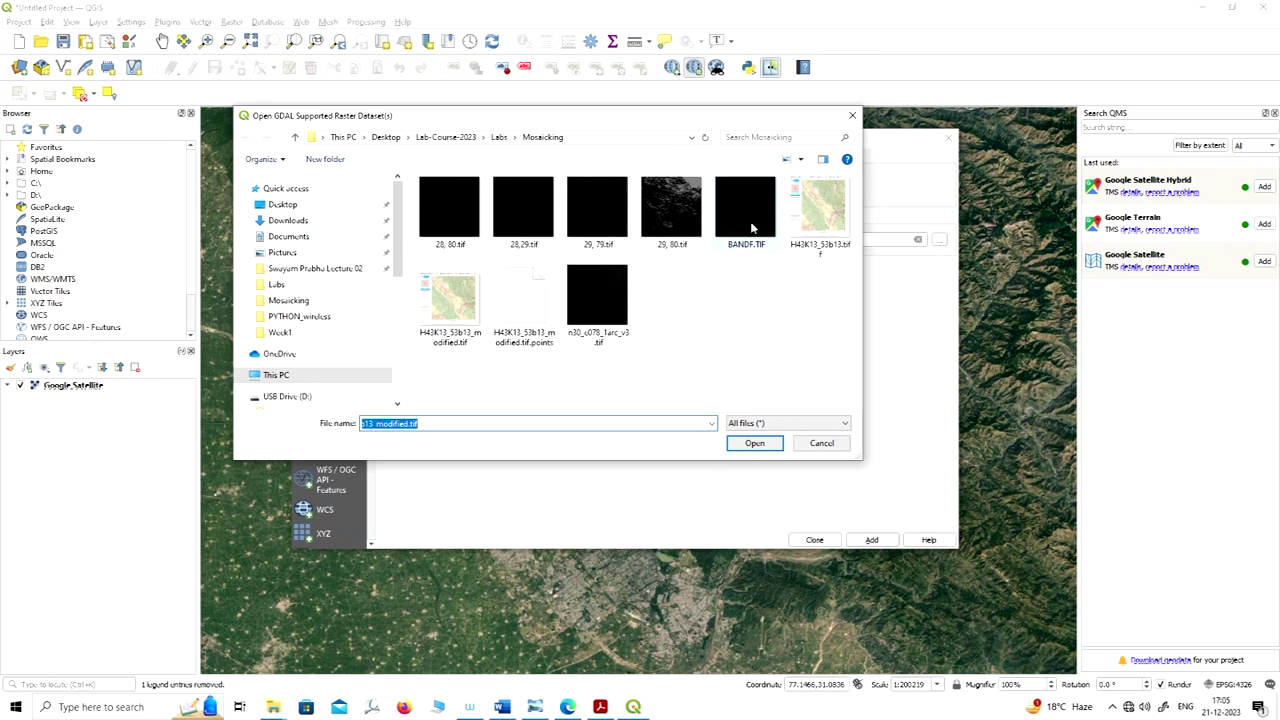
{"action": "left_click", "coordinate": [755, 444]}
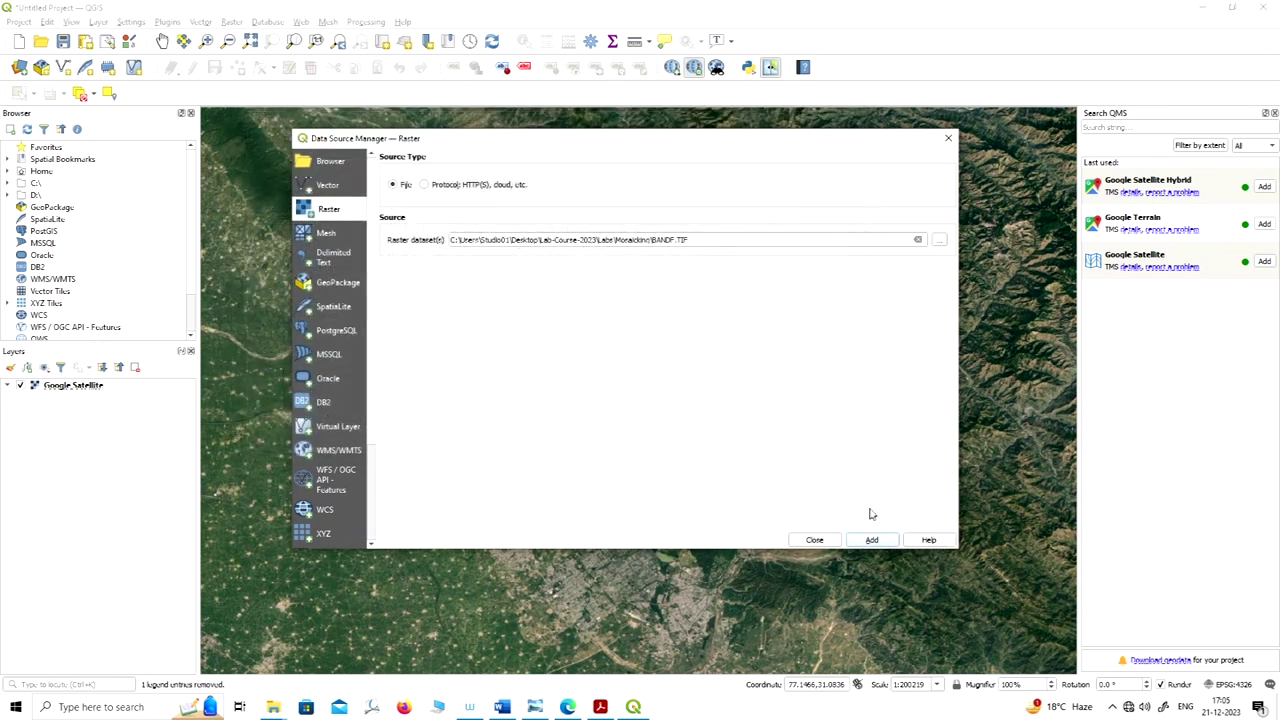
{"action": "left_click", "coordinate": [872, 541]}
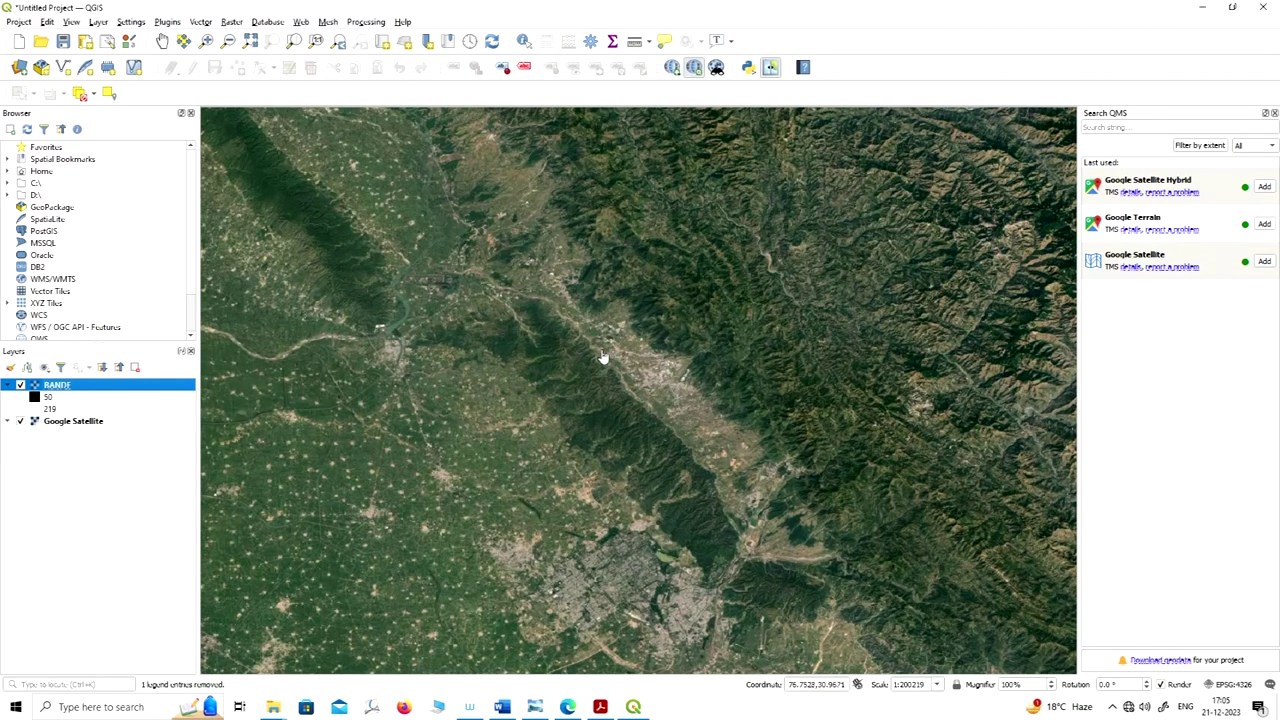
Step: Zoom to the BANDF layer and inspect how it fits the surrounding satellite imagery
{"action": "right_click", "coordinate": [60, 389]}
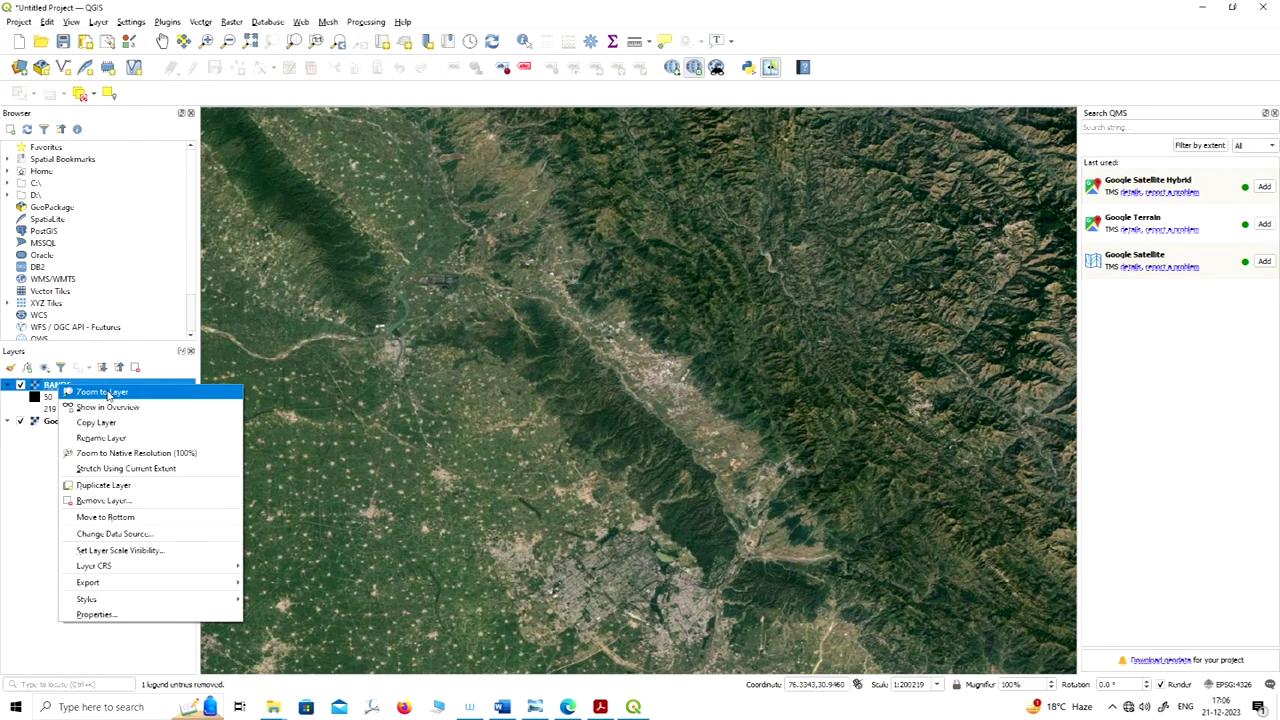
{"action": "left_click", "coordinate": [104, 394]}
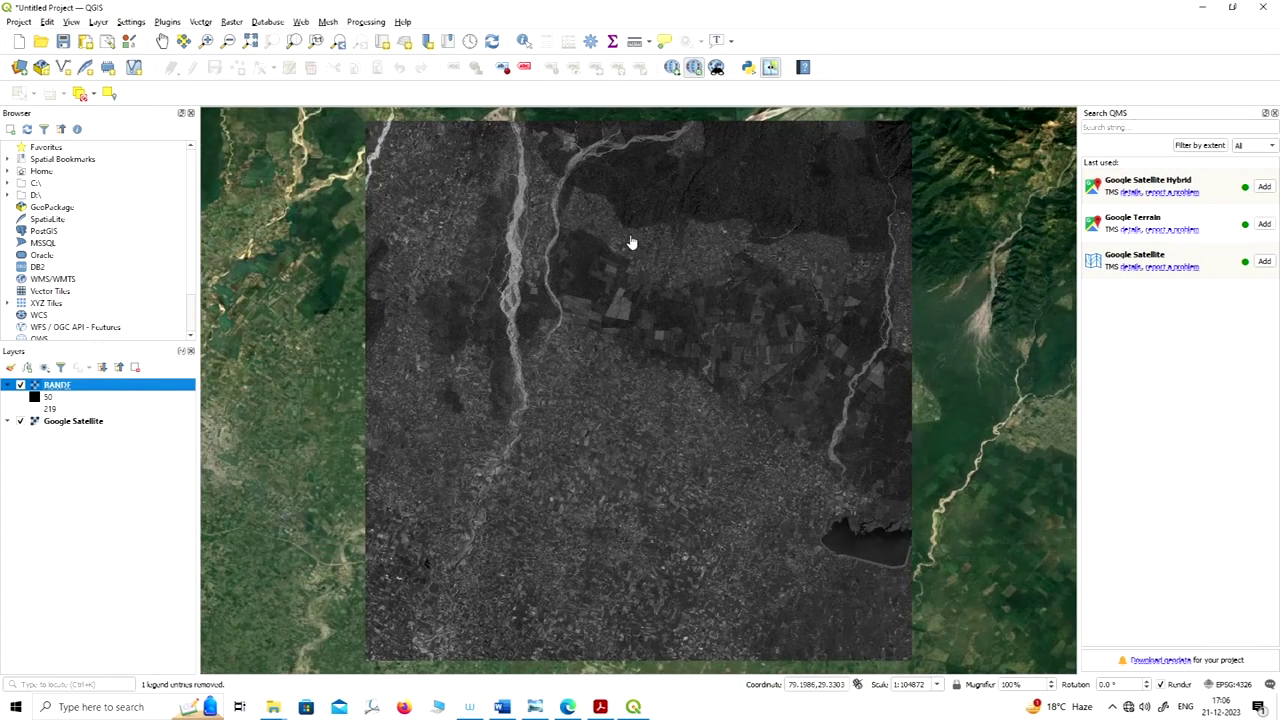
{"action": "scroll", "coordinate": [589, 424], "scroll_direction": "down", "scroll_amount": 1}
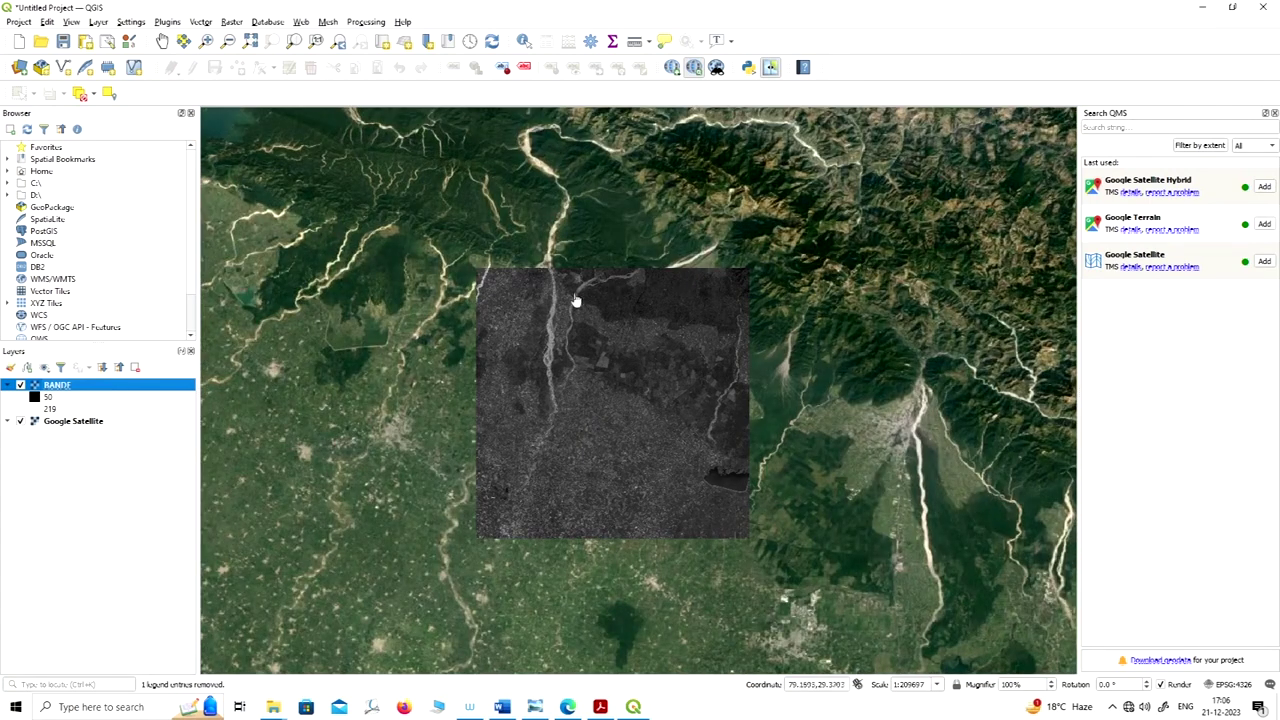
{"action": "scroll", "coordinate": [689, 251], "scroll_direction": "up", "scroll_amount": 1}
{"action": "scroll", "coordinate": [634, 277], "scroll_direction": "down", "scroll_amount": 1}
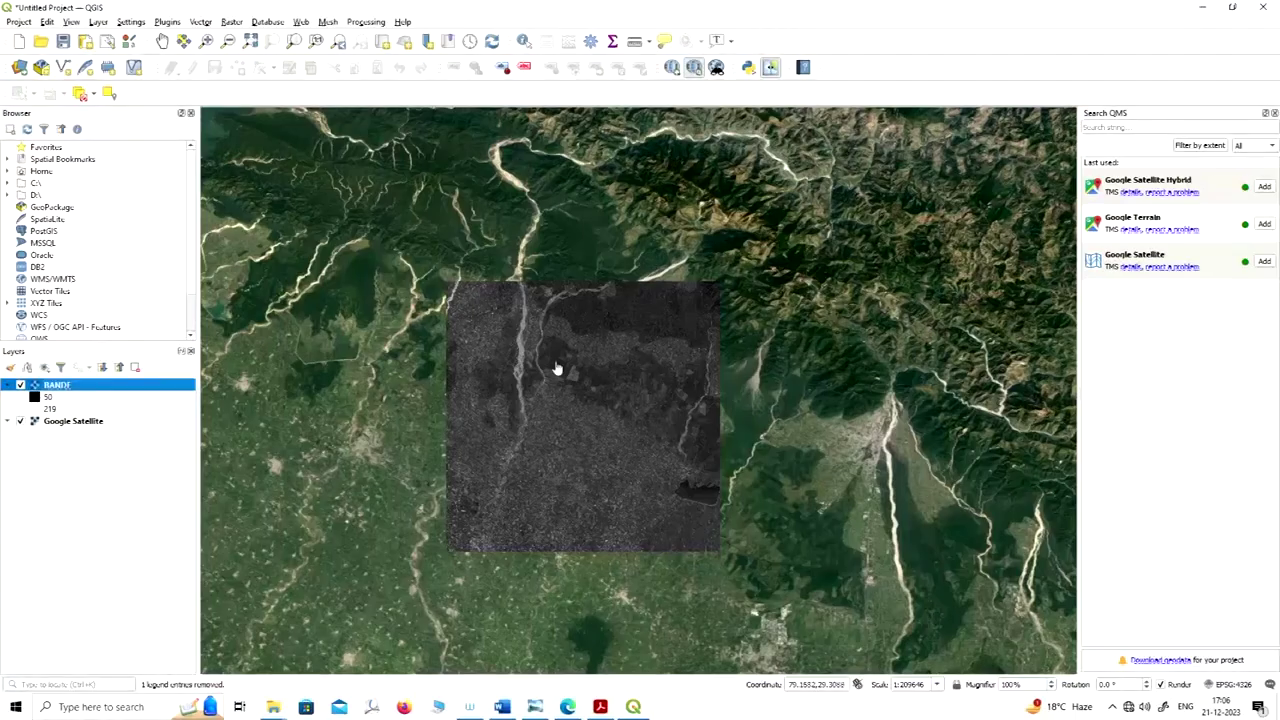
Step: Compare the BANDF layer with the Google Satellite imagery using the map swipe tool, and restore the BANDF layer's visibility
{"action": "left_click", "coordinate": [783, 78]}
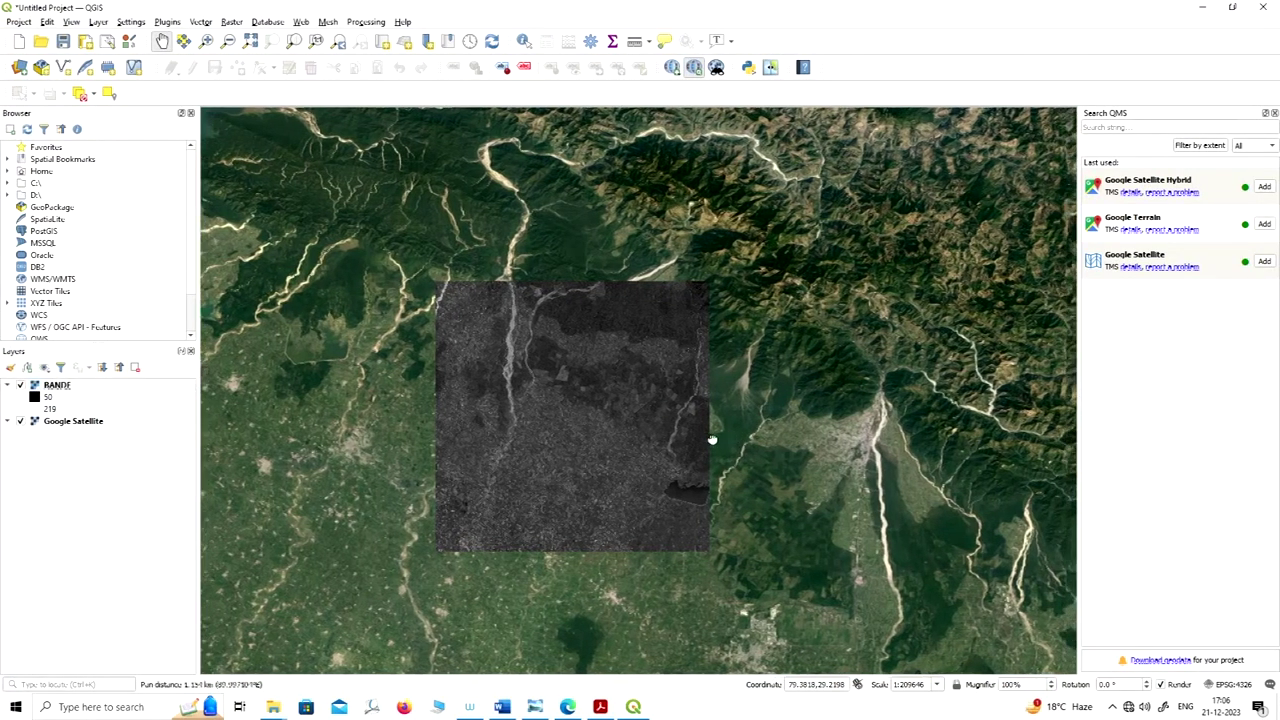
{"action": "left_click_drag", "start_coordinate": [740, 440], "coordinate": [780, 423]}
{"action": "left_click", "coordinate": [770, 67]}
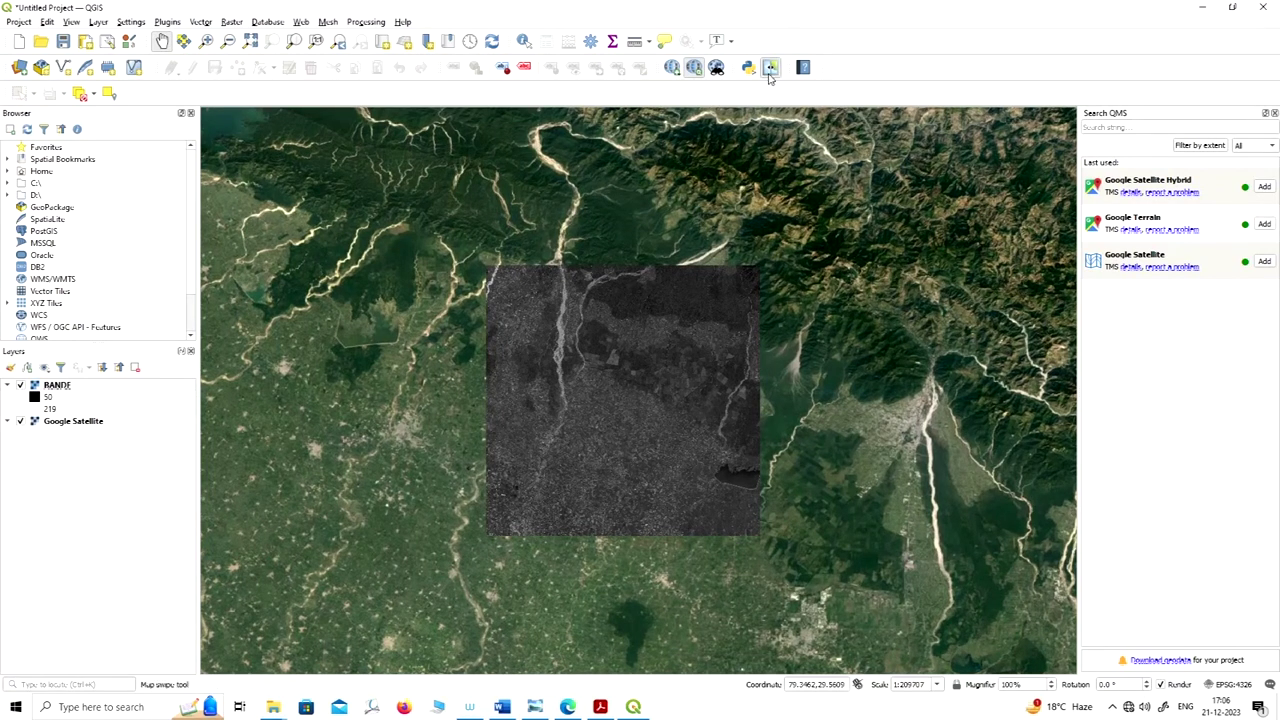
{"action": "left_click_drag", "start_coordinate": [757, 363], "coordinate": [819, 467]}
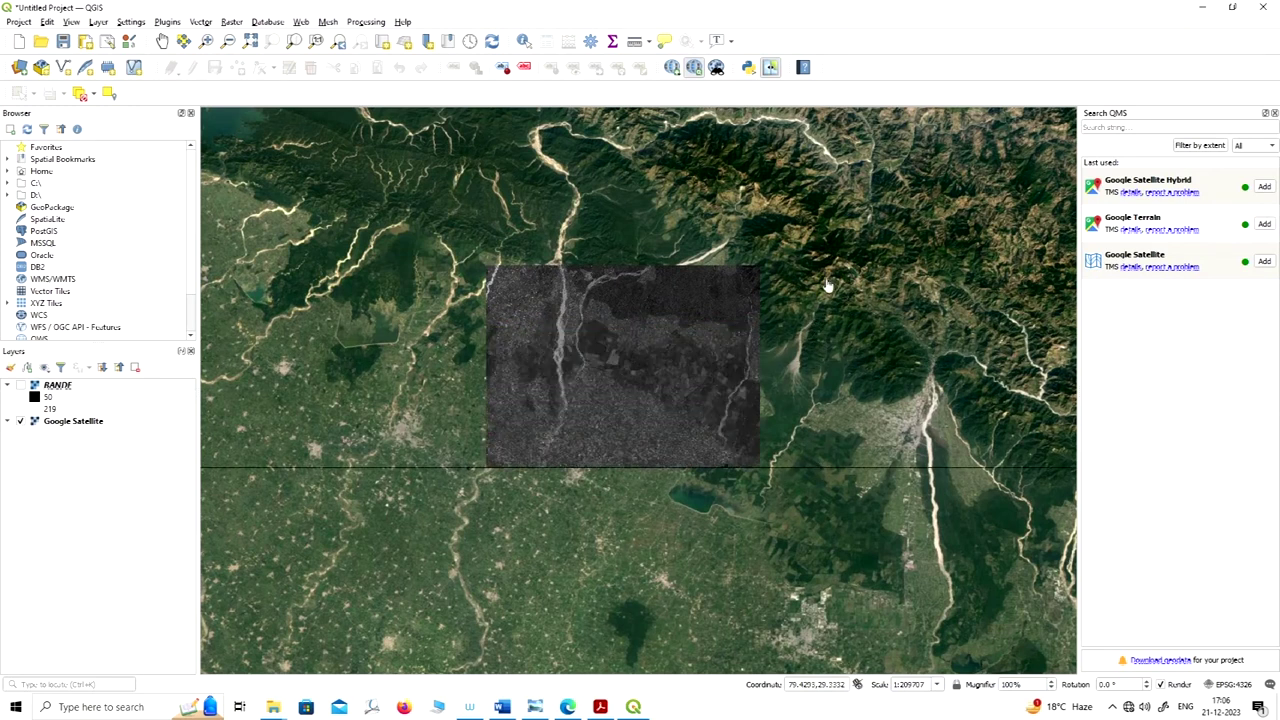
{"action": "left_click", "coordinate": [771, 67]}
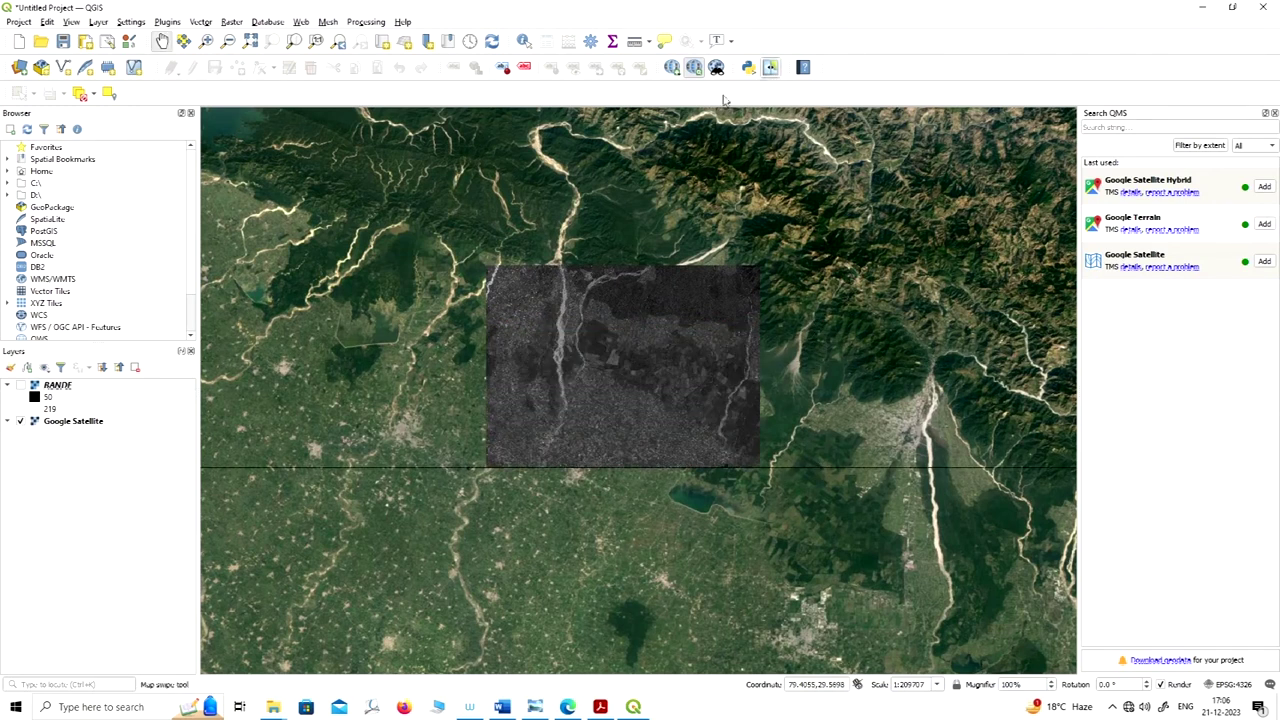
{"action": "left_click", "coordinate": [22, 386]}
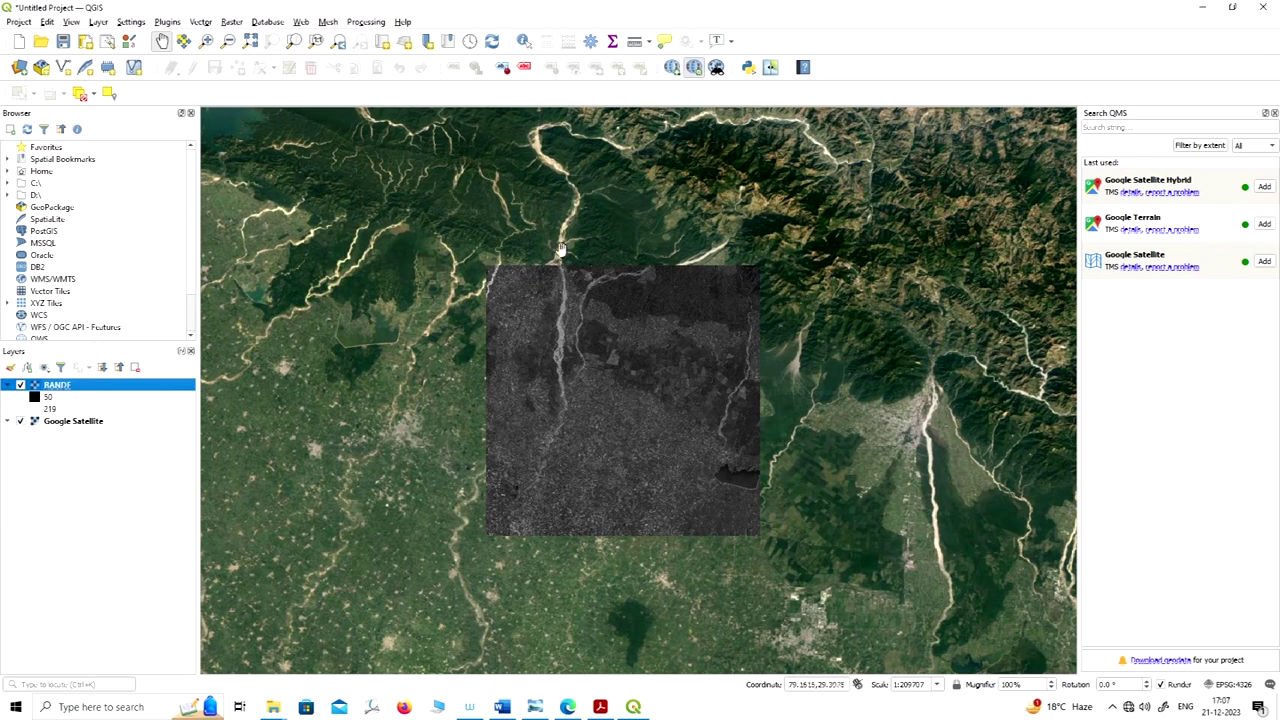
Step: Open the Georeferencer and load the raster BANDF.TIF from the Mosaicking folder
{"action": "left_click", "coordinate": [232, 22]}
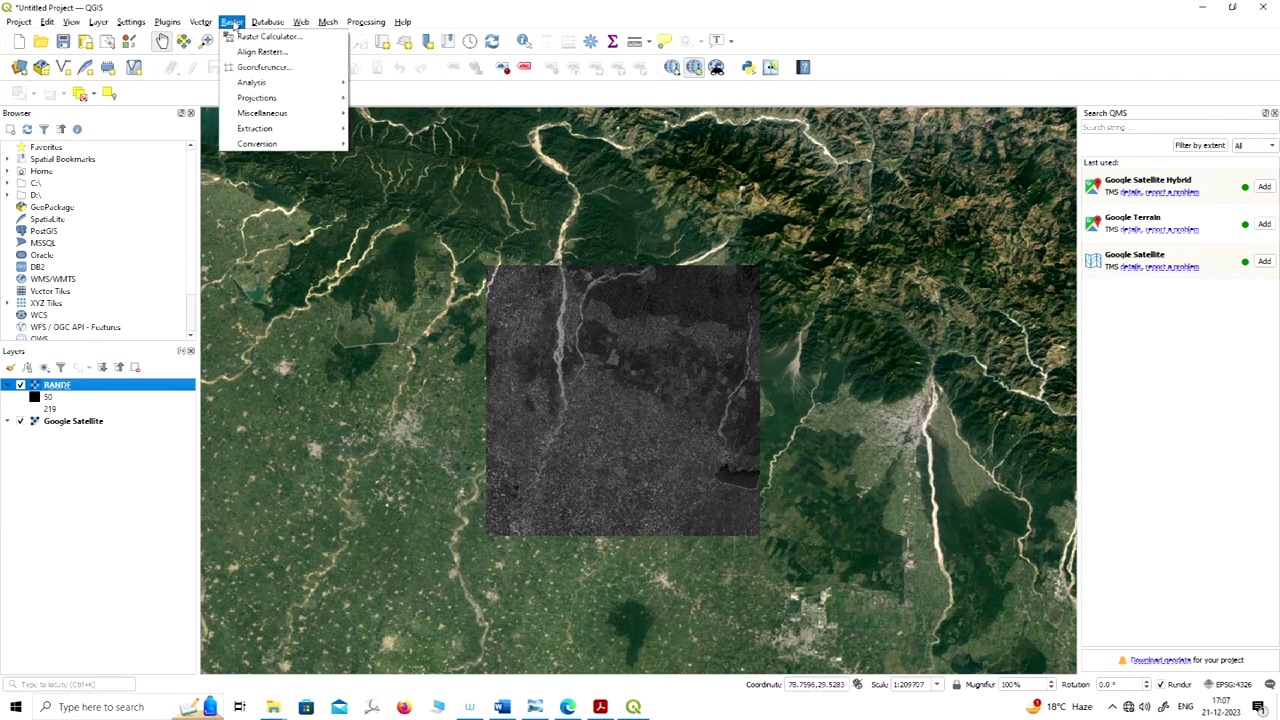
{"action": "left_click", "coordinate": [262, 67]}
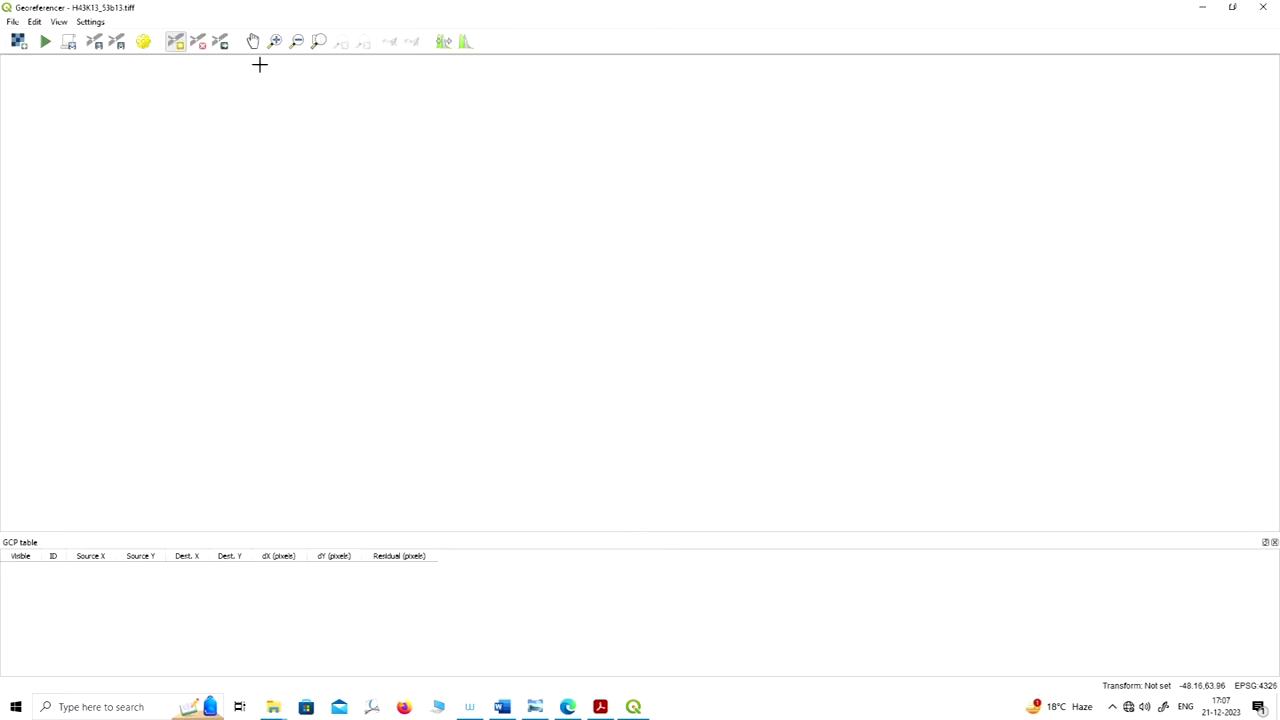
{"action": "left_click", "coordinate": [18, 41]}
{"action": "left_click", "coordinate": [521, 120]}
{"action": "left_click", "coordinate": [527, 355]}
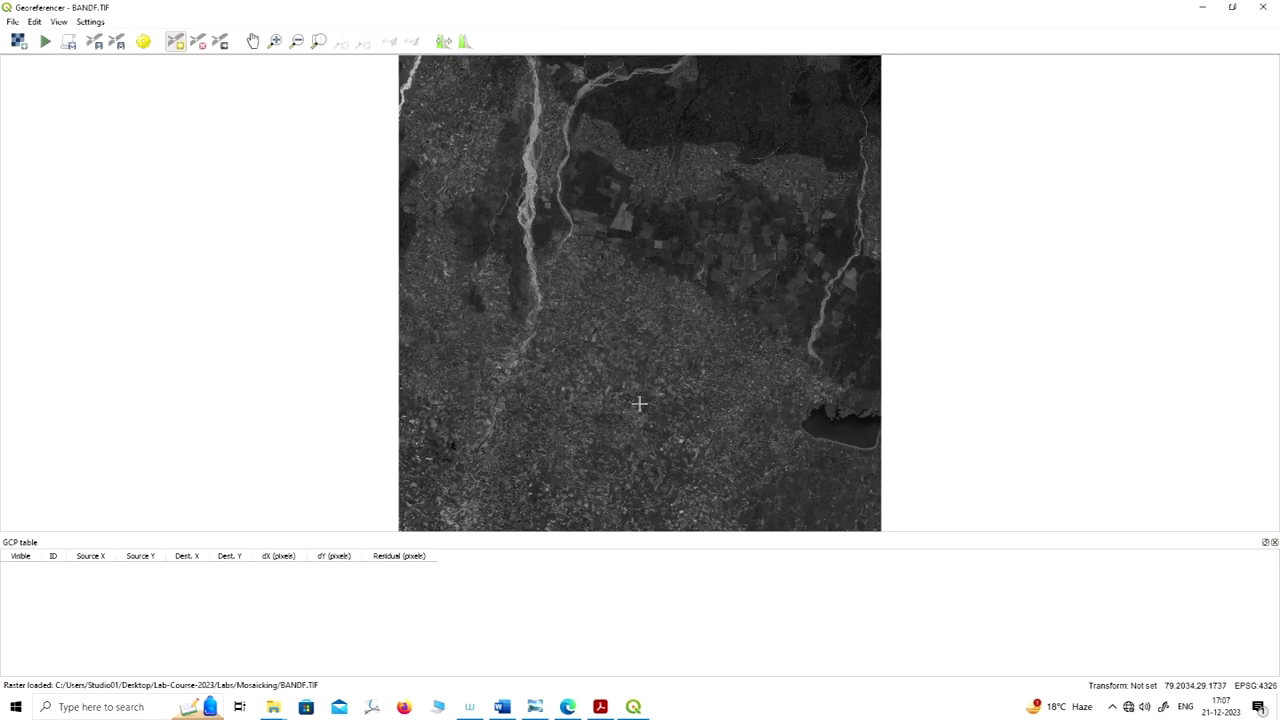
{"action": "scroll", "coordinate": [650, 378], "scroll_direction": "down", "scroll_amount": 1}
{"action": "scroll", "coordinate": [603, 297], "scroll_direction": "up", "scroll_amount": 1}
{"action": "scroll", "coordinate": [669, 171], "scroll_direction": "down", "scroll_amount": 1}
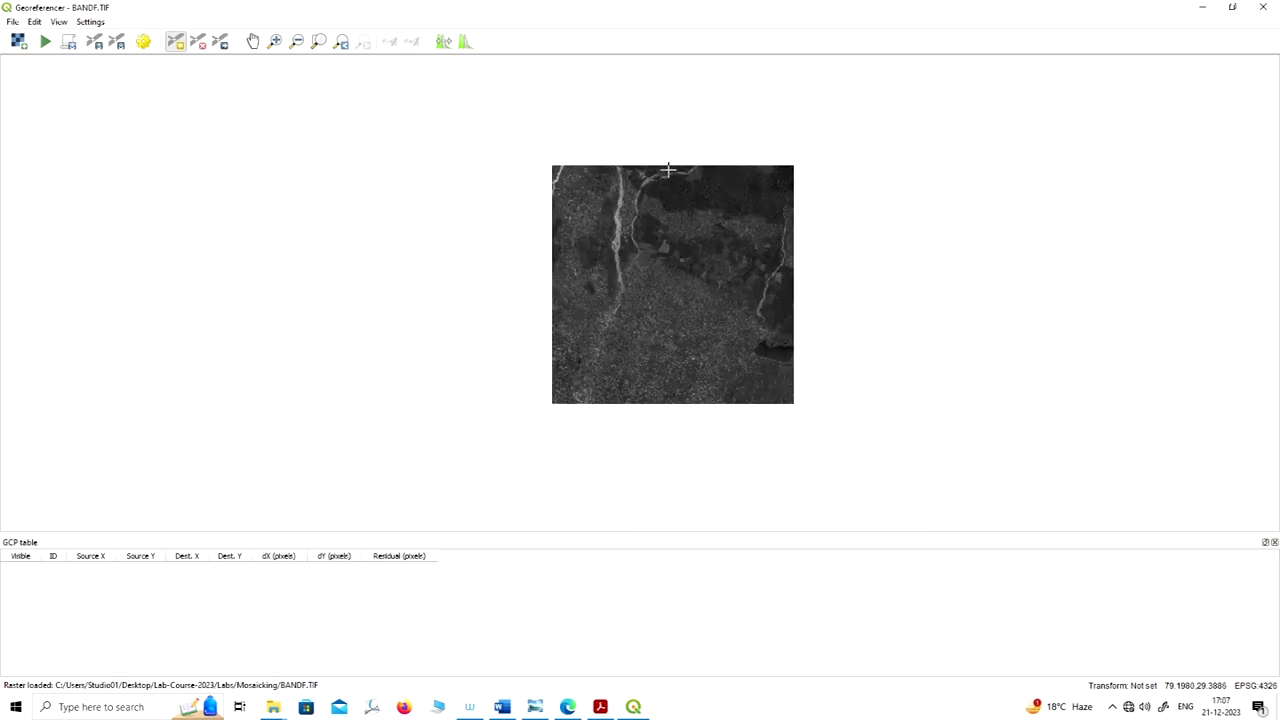
{"action": "scroll", "coordinate": [645, 217], "scroll_direction": "up", "scroll_amount": 1}
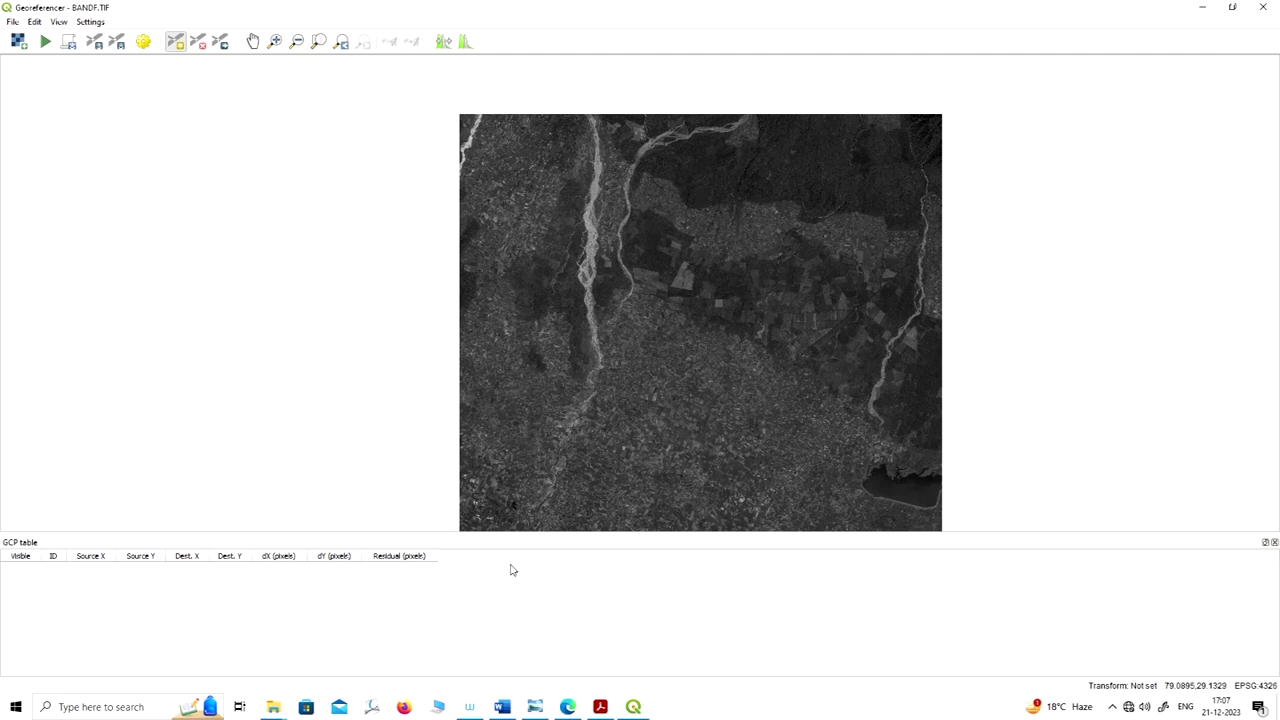
Step: Hide the BANDF layer in the main map and inspect the rivers and reservoir in the underlying Google Satellite imagery
{"action": "left_click", "coordinate": [1201, 10]}
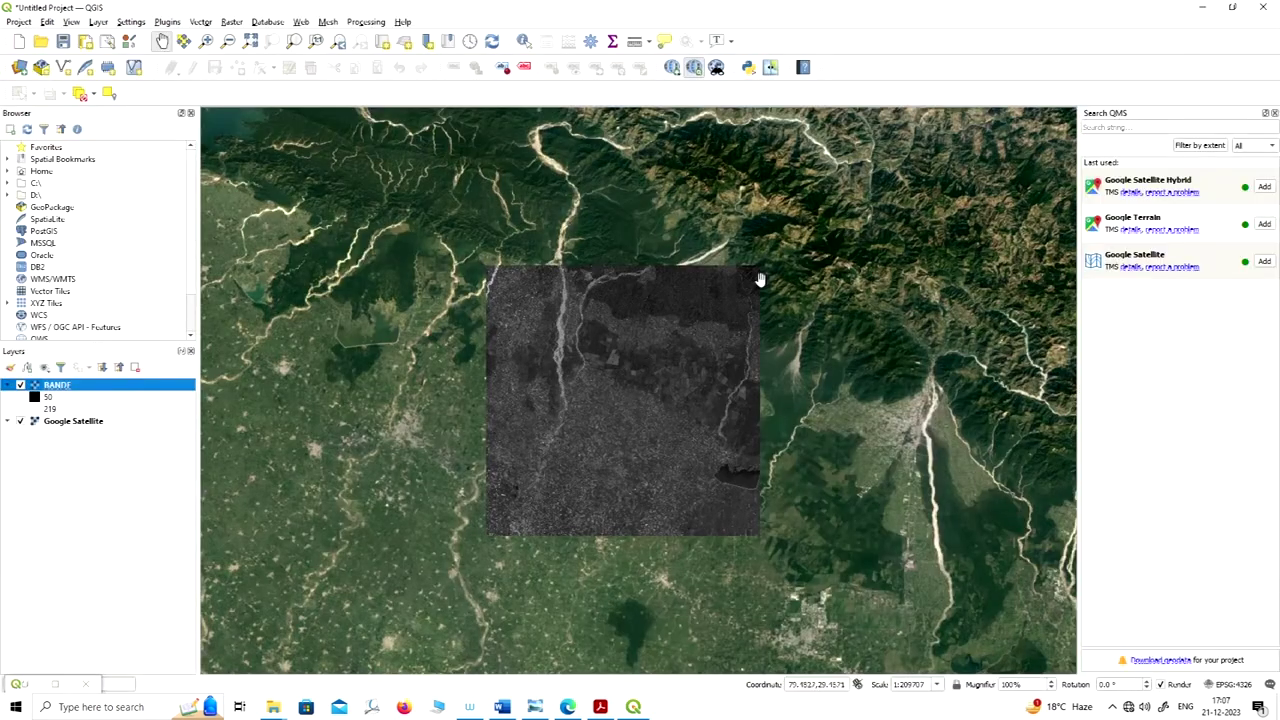
{"action": "left_click", "coordinate": [20, 385]}
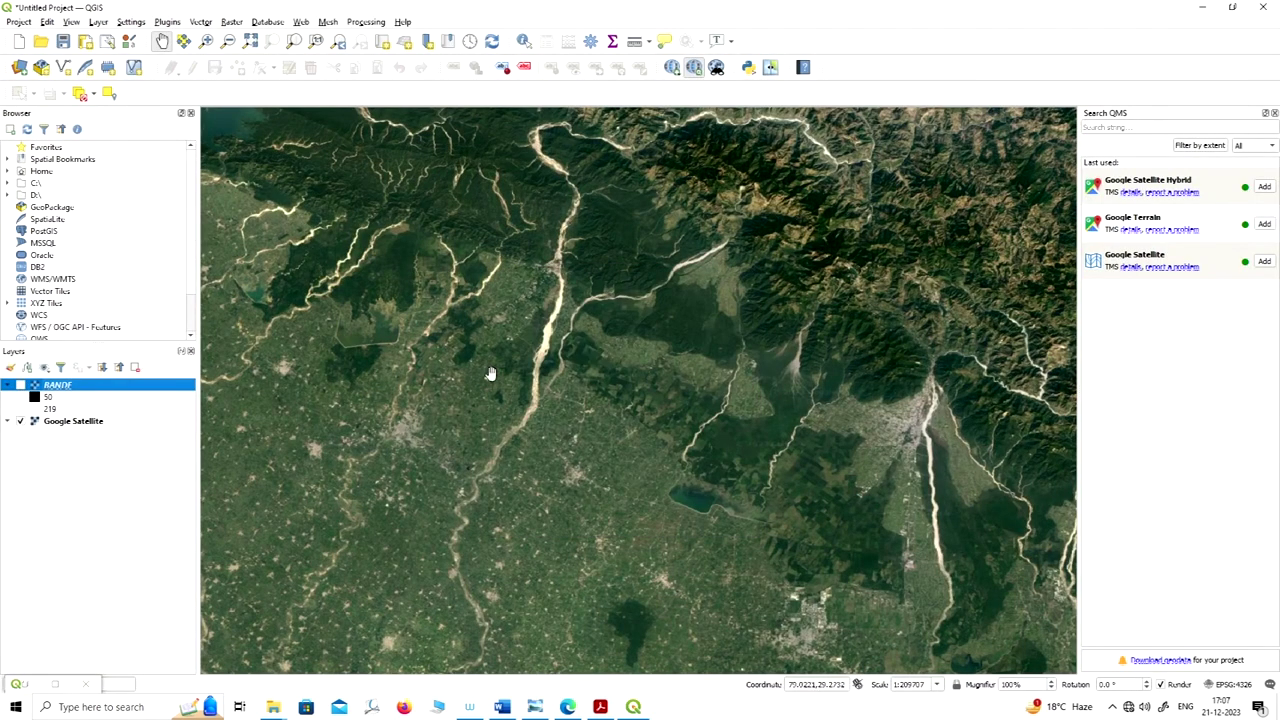
{"action": "scroll", "coordinate": [745, 402], "scroll_direction": "up", "scroll_amount": 1}
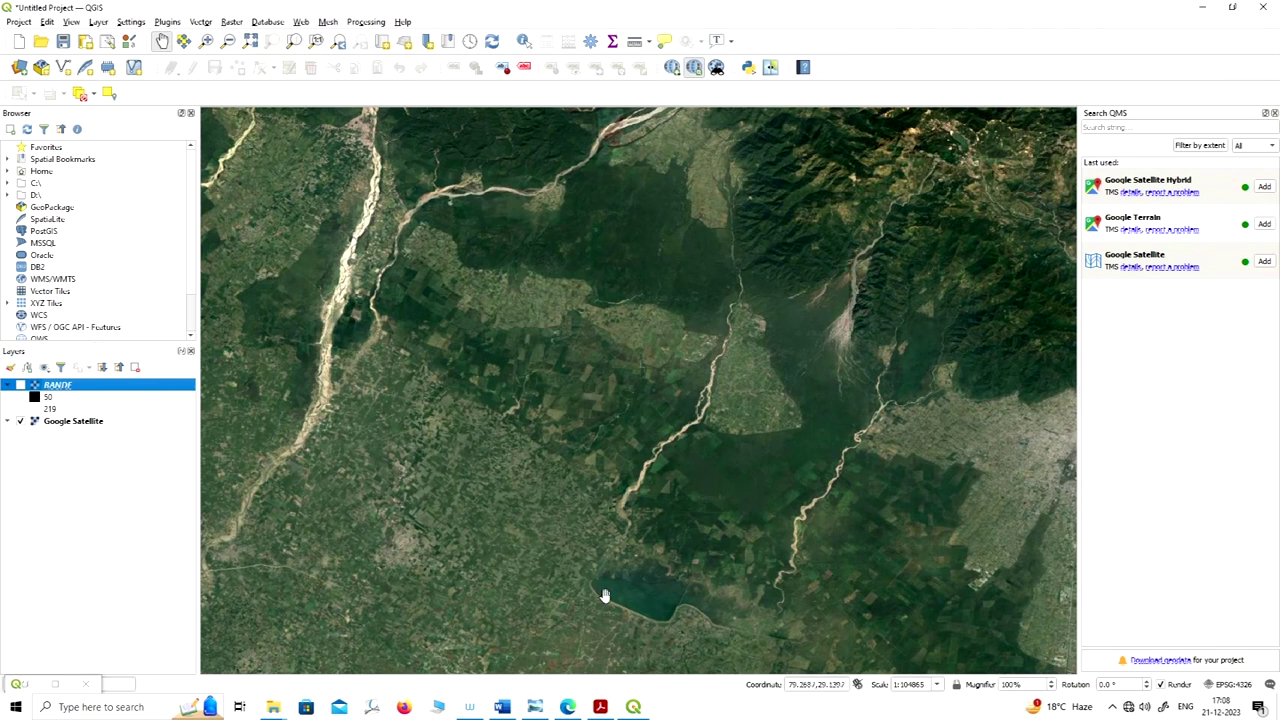
Step: Examine the northern part of the BANDF image in the Georeferencer, around the roadside settlement between the two rivers, for a recognizable control point
{"action": "left_click", "coordinate": [58, 685]}
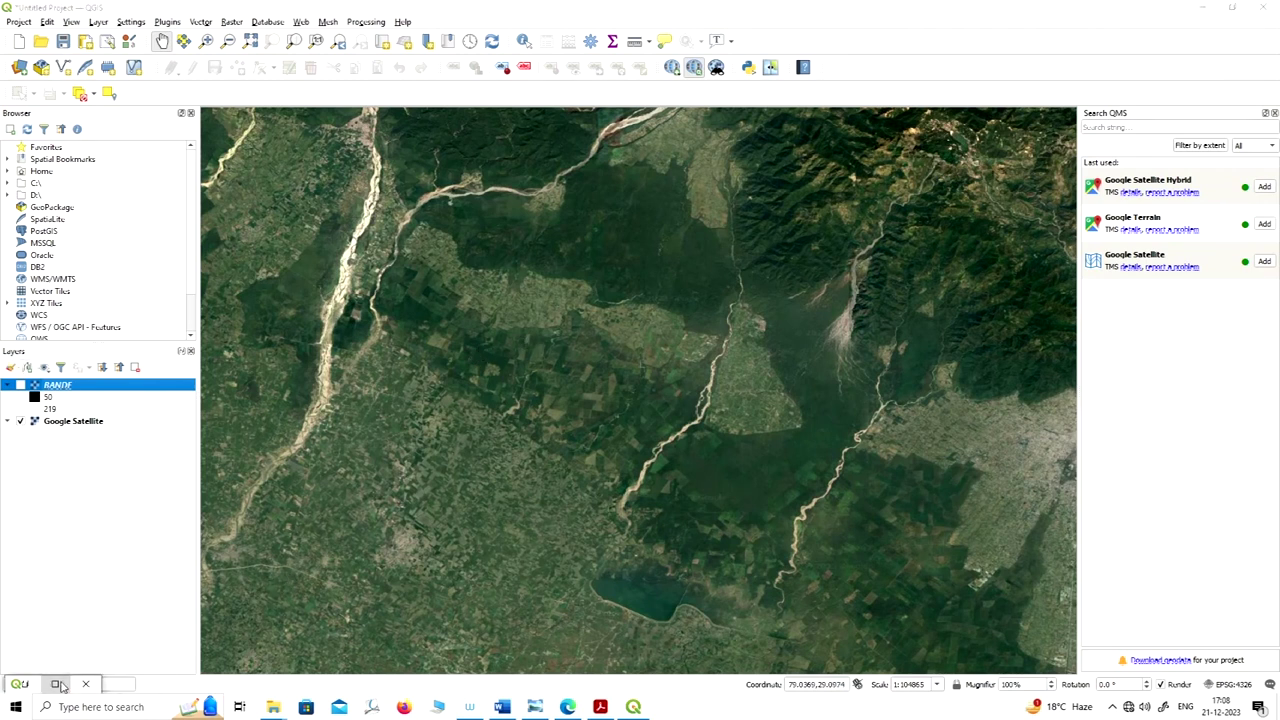
{"action": "scroll", "coordinate": [726, 289], "scroll_direction": "up", "scroll_amount": 4}
{"action": "scroll", "coordinate": [574, 277], "scroll_direction": "down", "scroll_amount": 2}
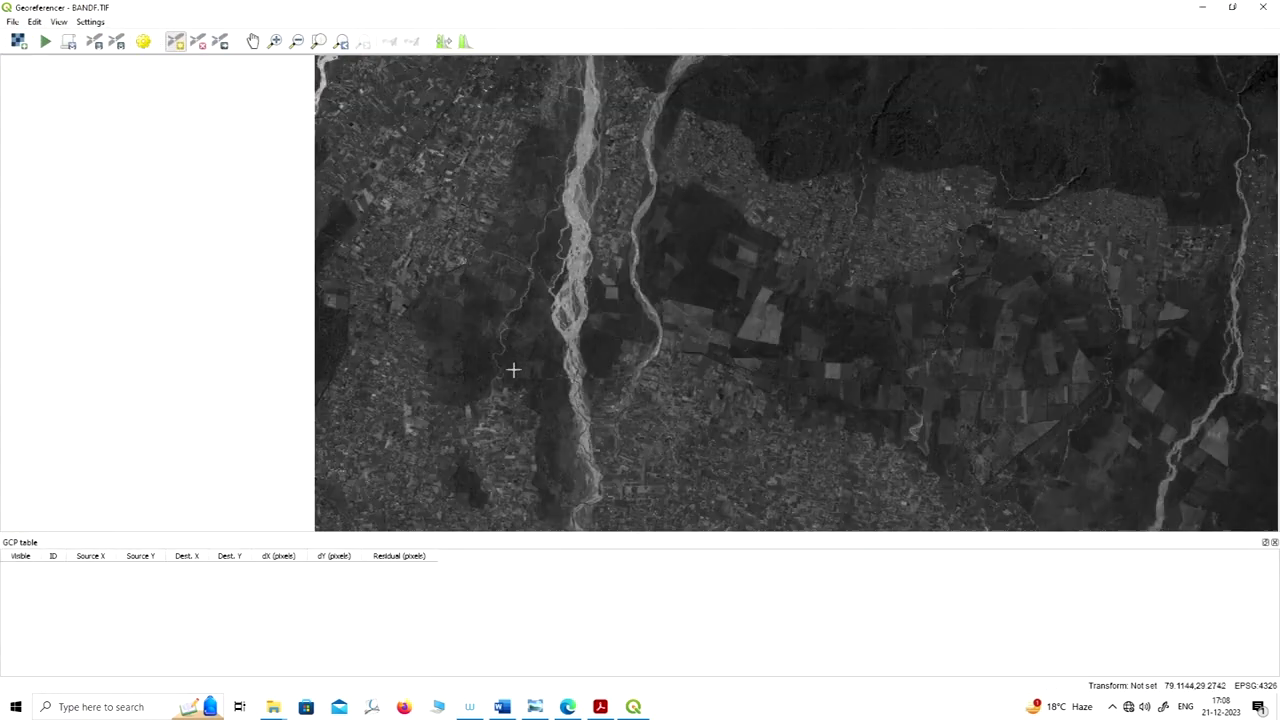
{"action": "scroll", "coordinate": [518, 372], "scroll_direction": "down", "scroll_amount": 2}
{"action": "scroll", "coordinate": [510, 250], "scroll_direction": "up", "scroll_amount": 1}
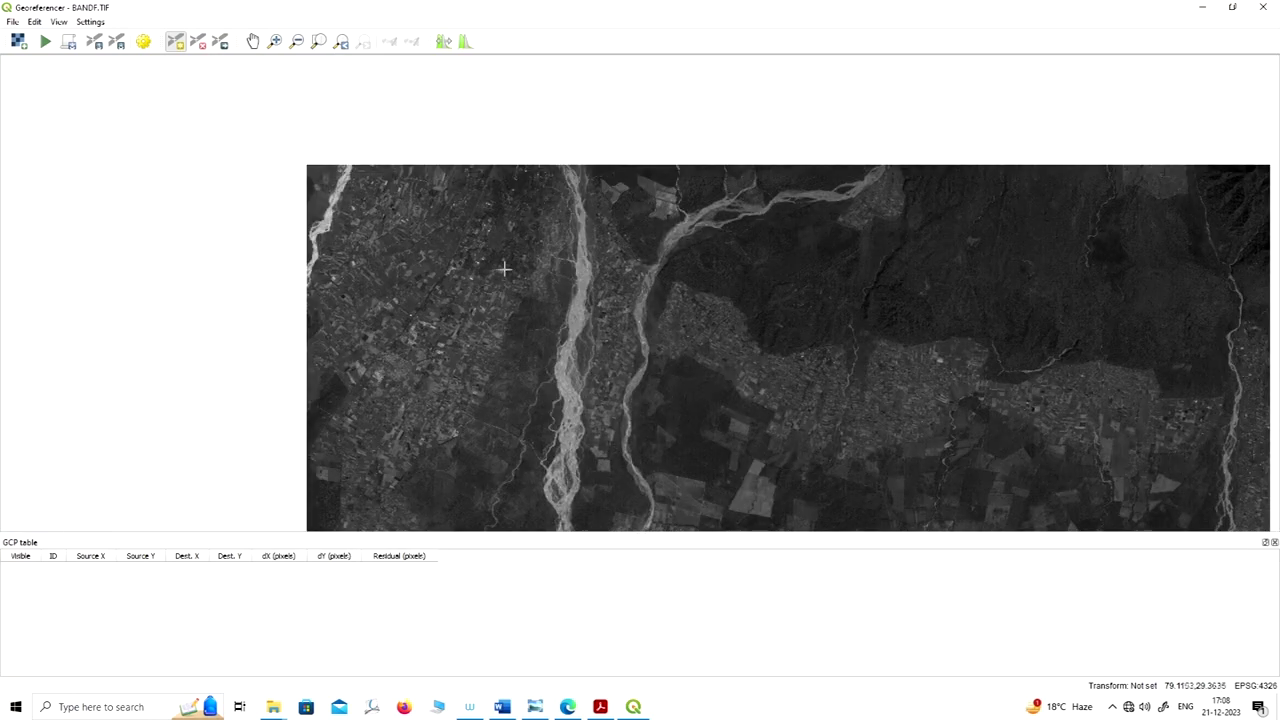
{"action": "scroll", "coordinate": [510, 300], "scroll_direction": "down", "scroll_amount": 1}
{"action": "scroll", "coordinate": [600, 270], "scroll_direction": "up", "scroll_amount": 1}
{"action": "scroll", "coordinate": [575, 280], "scroll_direction": "down", "scroll_amount": 1}
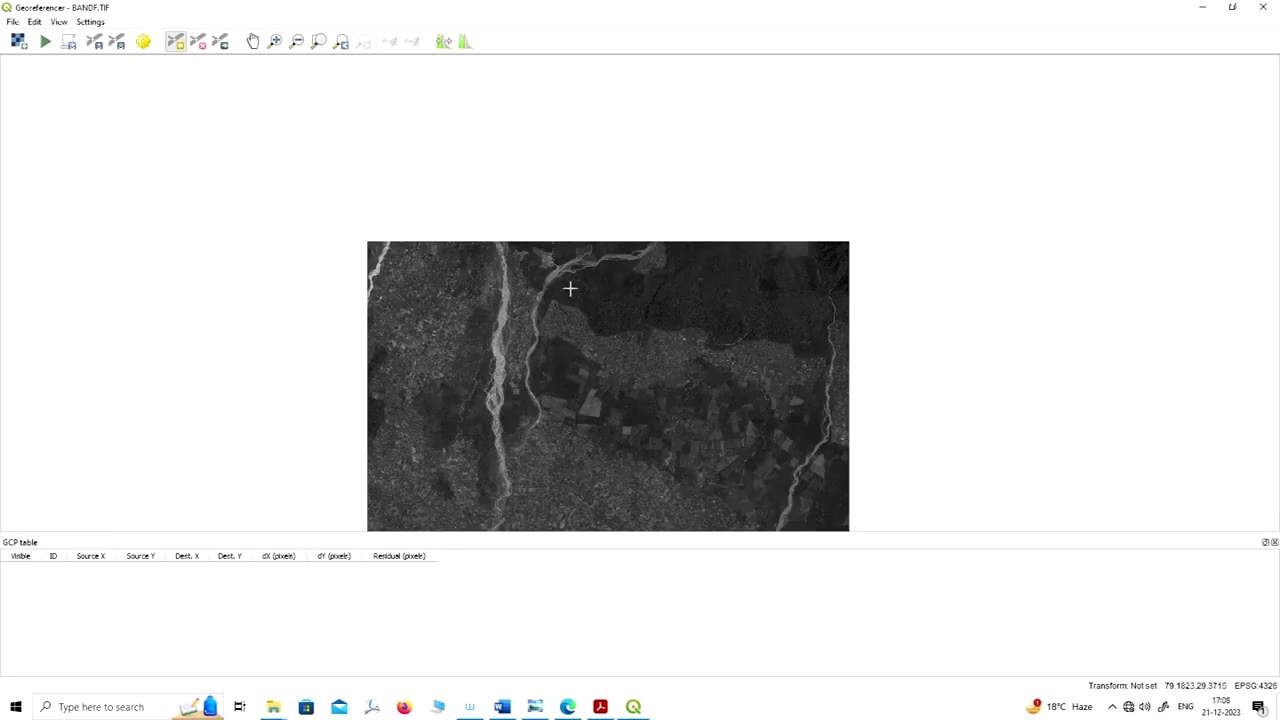
{"action": "scroll", "coordinate": [510, 290], "scroll_direction": "up", "scroll_amount": 2}
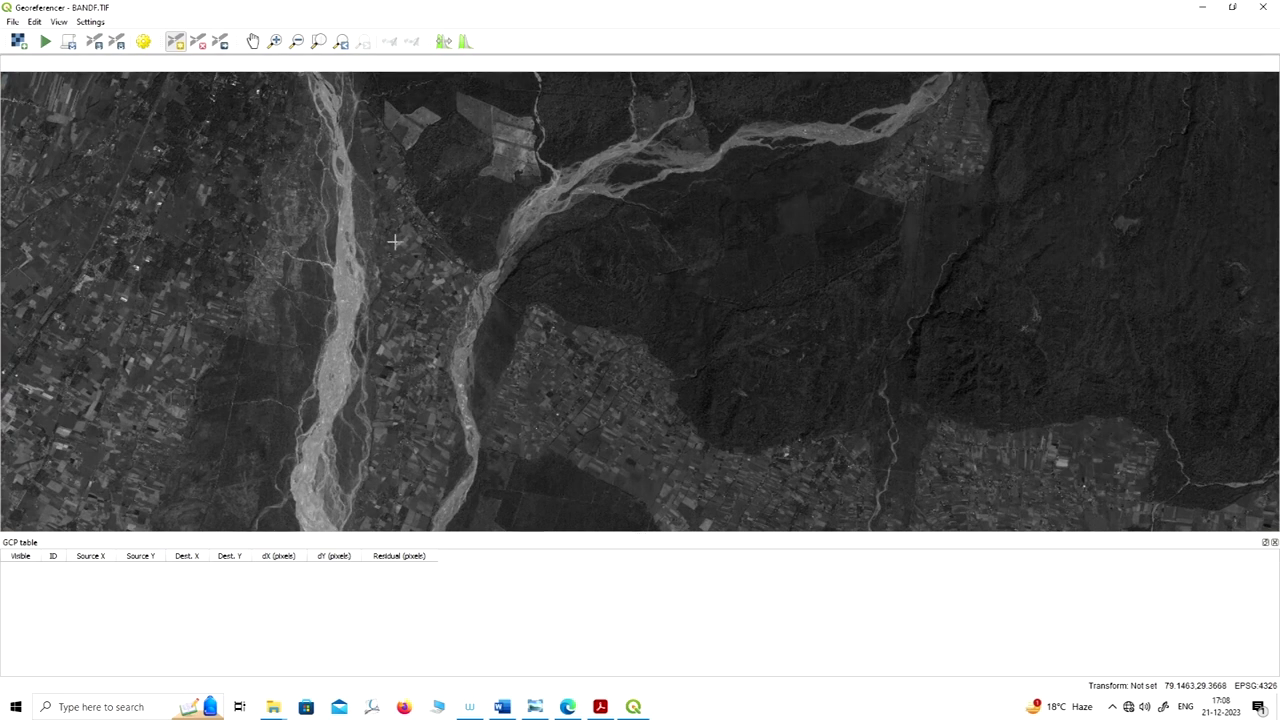
{"action": "scroll", "coordinate": [420, 245], "scroll_direction": "up", "scroll_amount": 1}
{"action": "scroll", "coordinate": [518, 291], "scroll_direction": "down", "scroll_amount": 1}
{"action": "scroll", "coordinate": [518, 291], "scroll_direction": "up", "scroll_amount": 2}
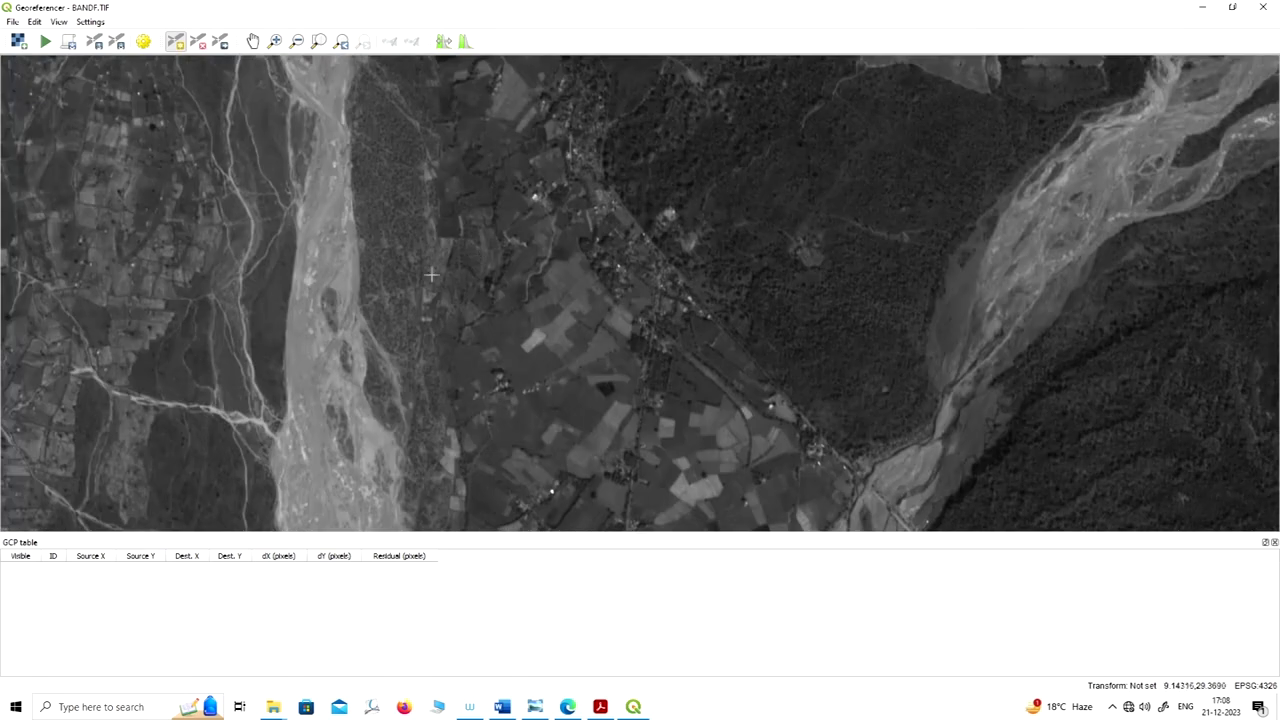
{"action": "scroll", "coordinate": [432, 274], "scroll_direction": "down", "scroll_amount": 1}
{"action": "scroll", "coordinate": [640, 375], "scroll_direction": "up", "scroll_amount": 2}
{"action": "scroll", "coordinate": [480, 294], "scroll_direction": "down", "scroll_amount": 1}
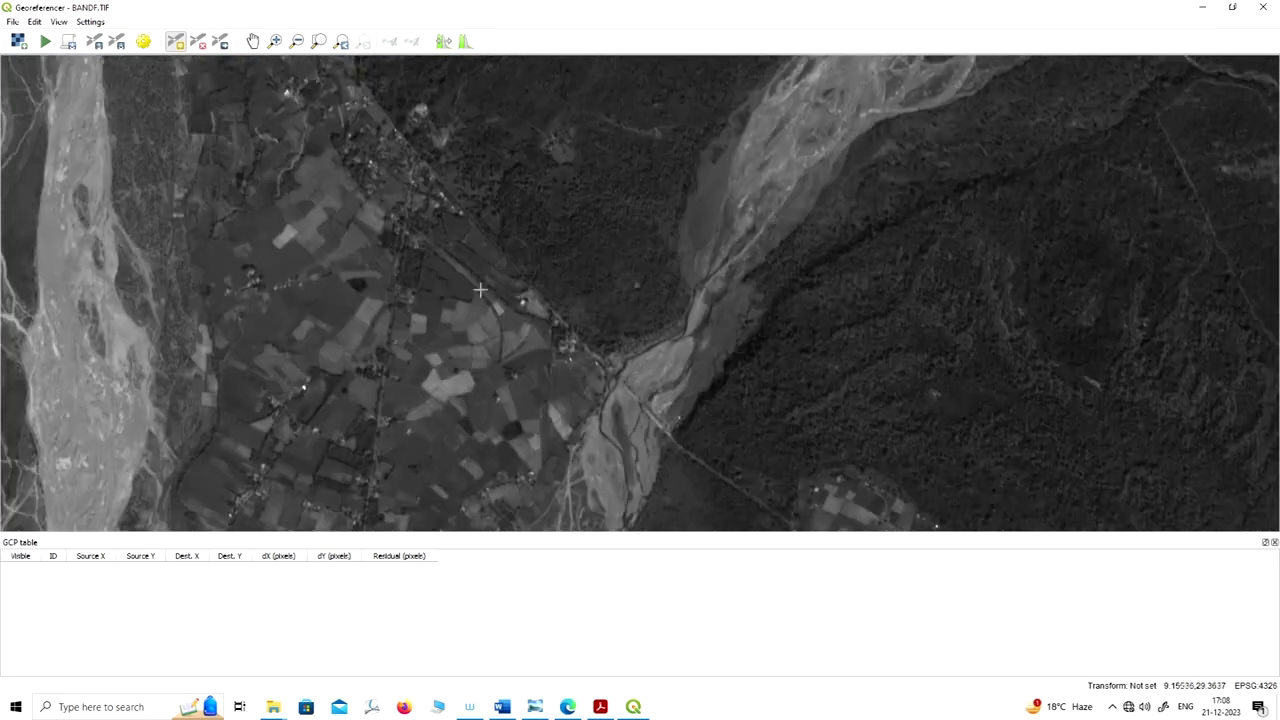
{"action": "scroll", "coordinate": [377, 143], "scroll_direction": "up", "scroll_amount": 2}
{"action": "scroll", "coordinate": [510, 166], "scroll_direction": "down", "scroll_amount": 1}
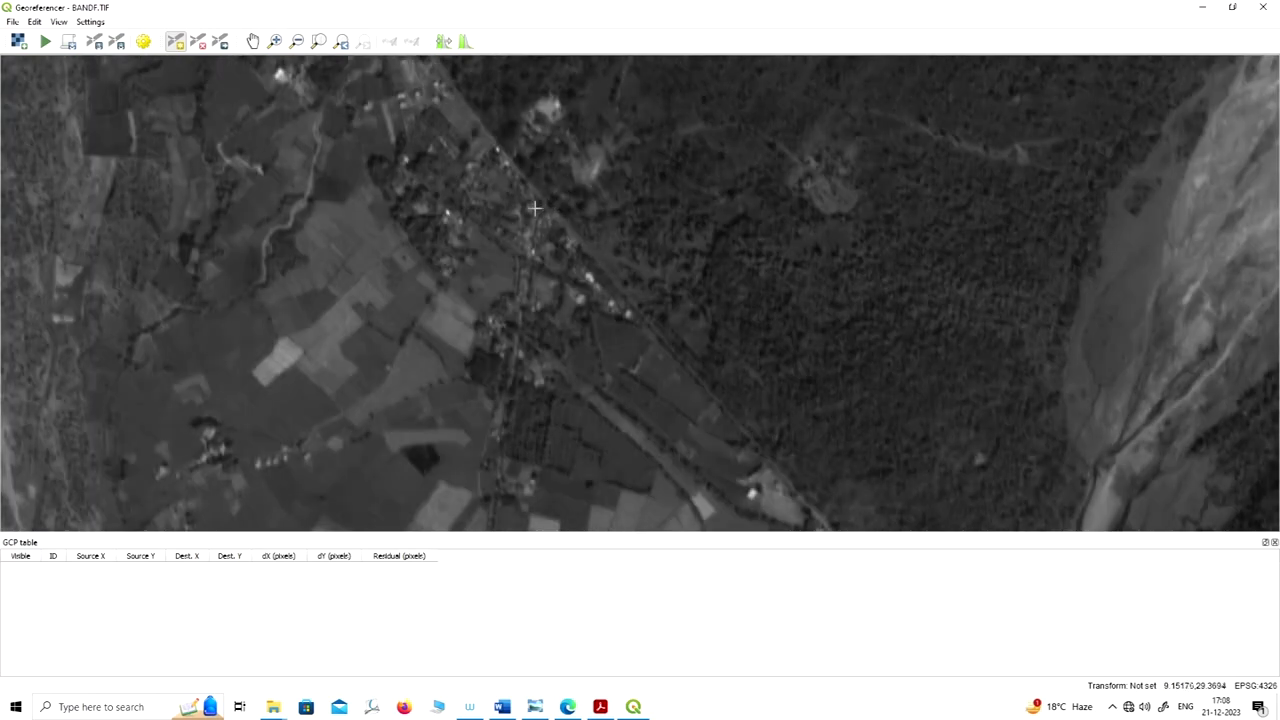
{"action": "scroll", "coordinate": [521, 267], "scroll_direction": "down", "scroll_amount": 1}
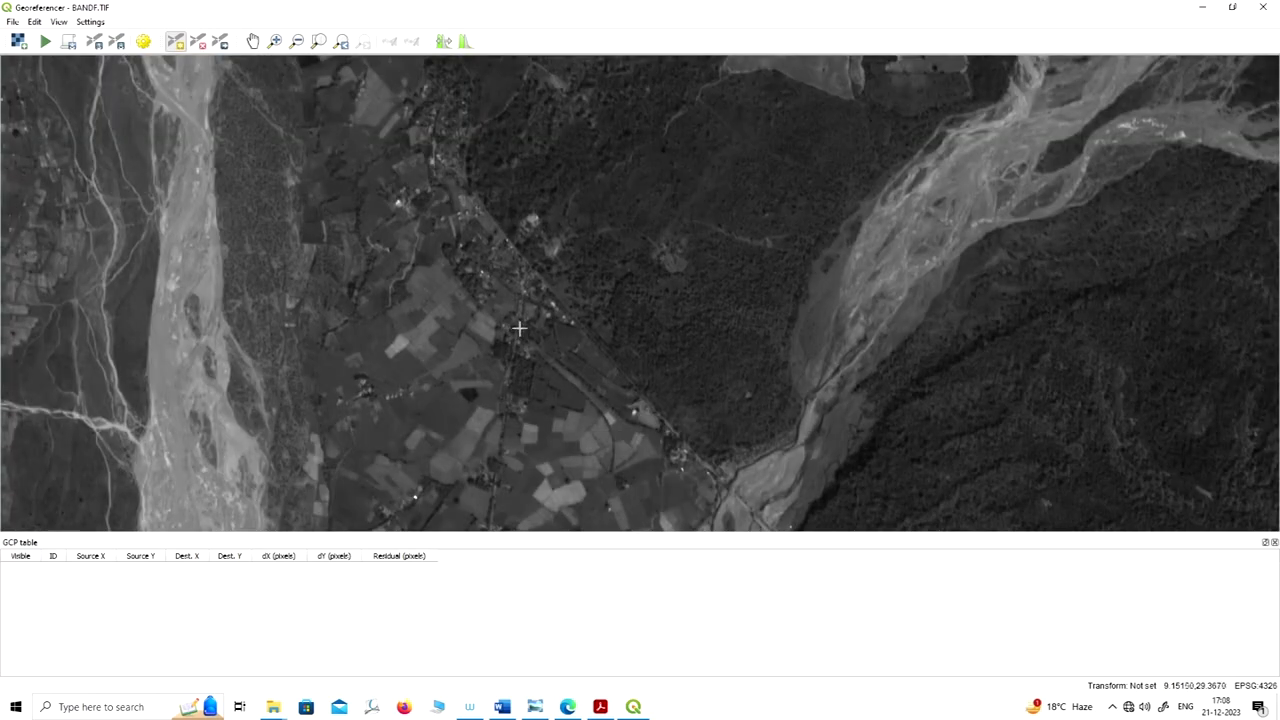
{"action": "scroll", "coordinate": [523, 270], "scroll_direction": "up", "scroll_amount": 1}
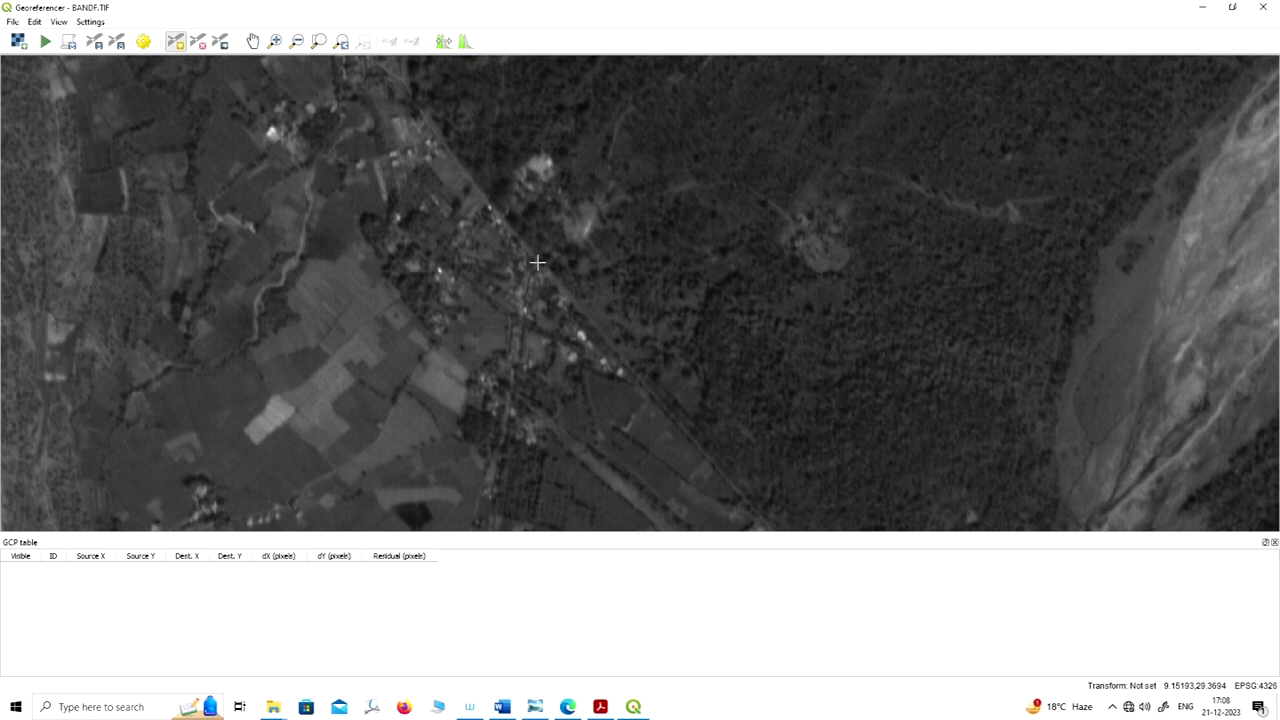
{"action": "scroll", "coordinate": [540, 265], "scroll_direction": "down", "scroll_amount": 2}
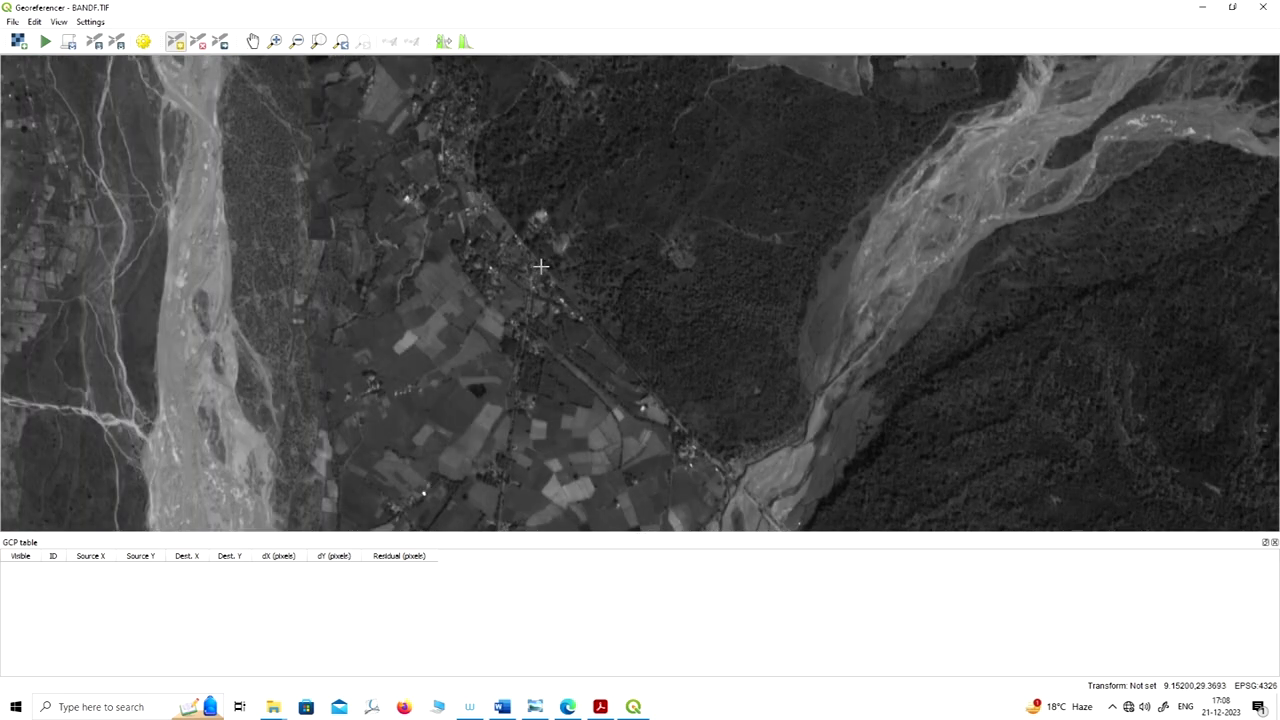
{"action": "scroll", "coordinate": [540, 266], "scroll_direction": "up", "scroll_amount": 1}
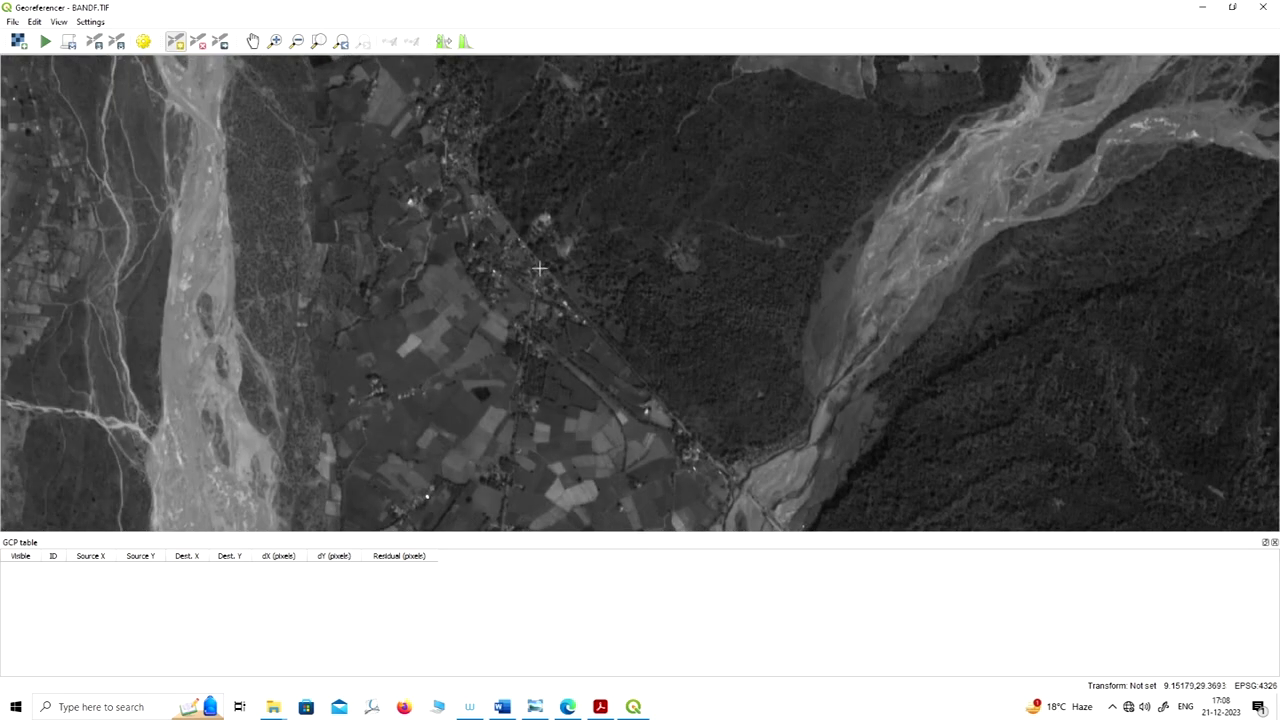
{"action": "scroll", "coordinate": [545, 266], "scroll_direction": "down", "scroll_amount": 1}
{"action": "scroll", "coordinate": [545, 266], "scroll_direction": "up", "scroll_amount": 1}
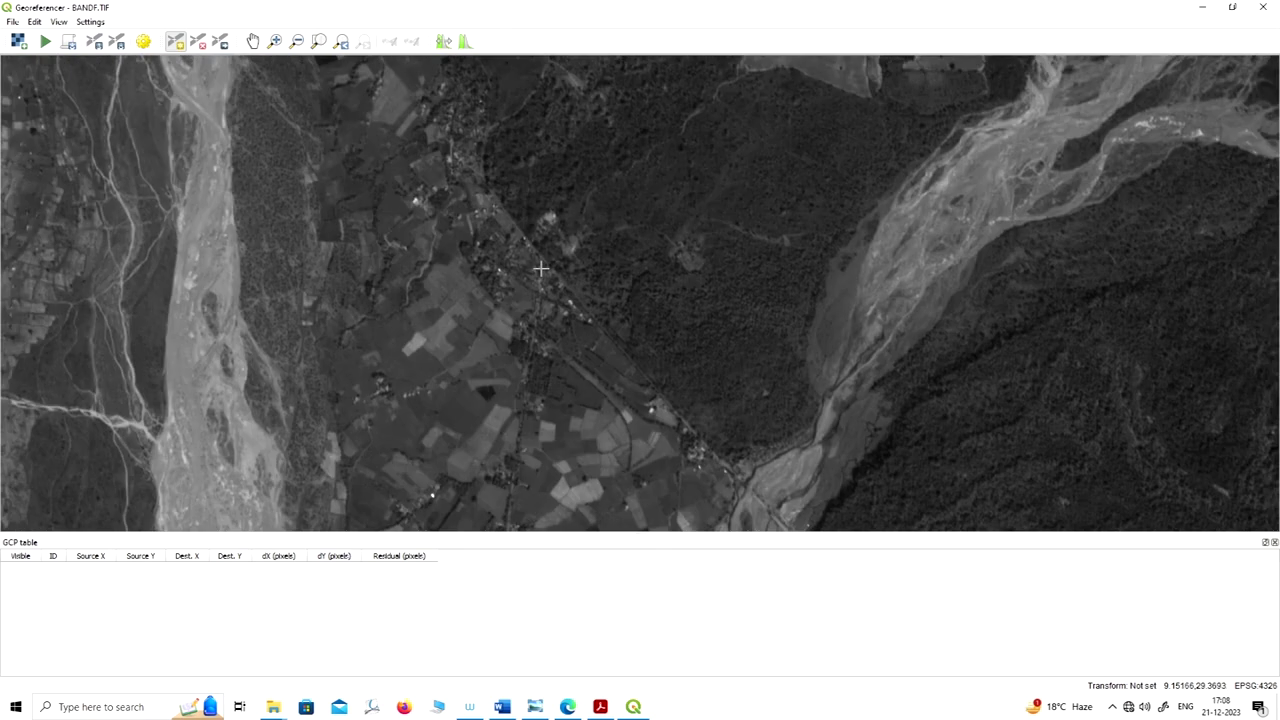
Step: Locate the same roadside settlement between the two rivers in the main map's Google Satellite imagery and examine its roads closely
{"action": "left_click", "coordinate": [1202, 7]}
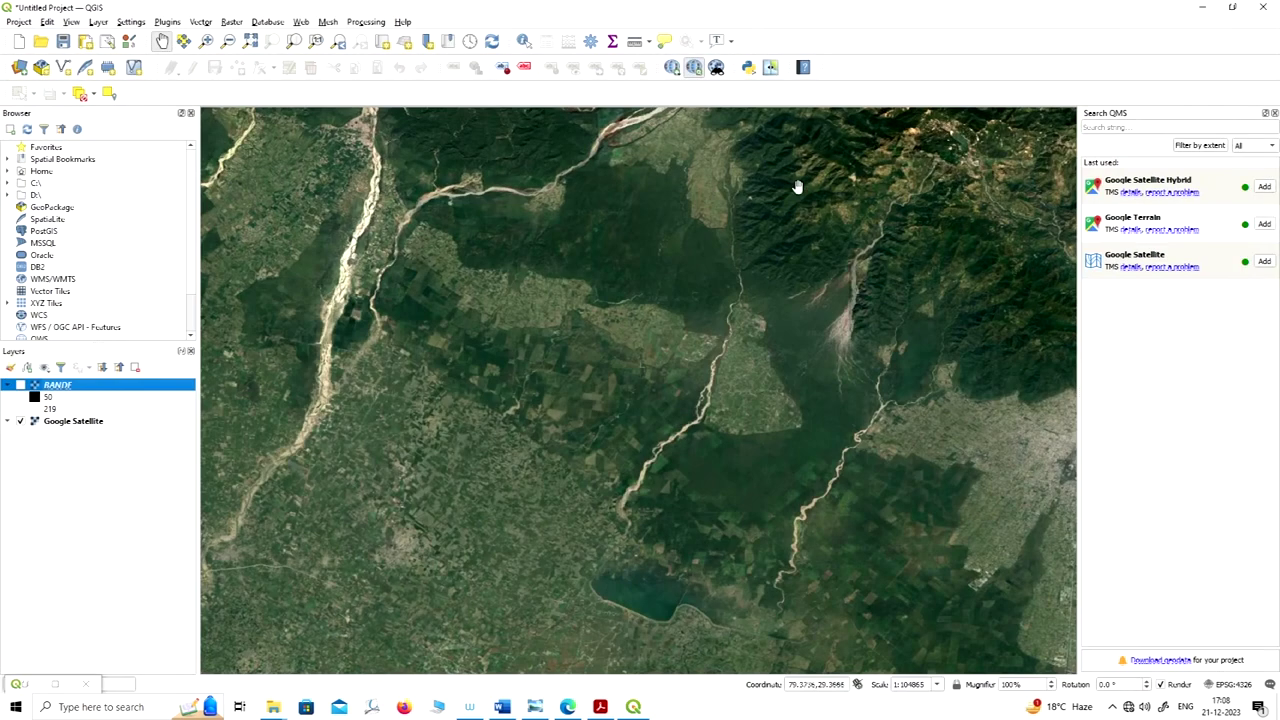
{"action": "scroll", "coordinate": [415, 211], "scroll_direction": "up", "scroll_amount": 1}
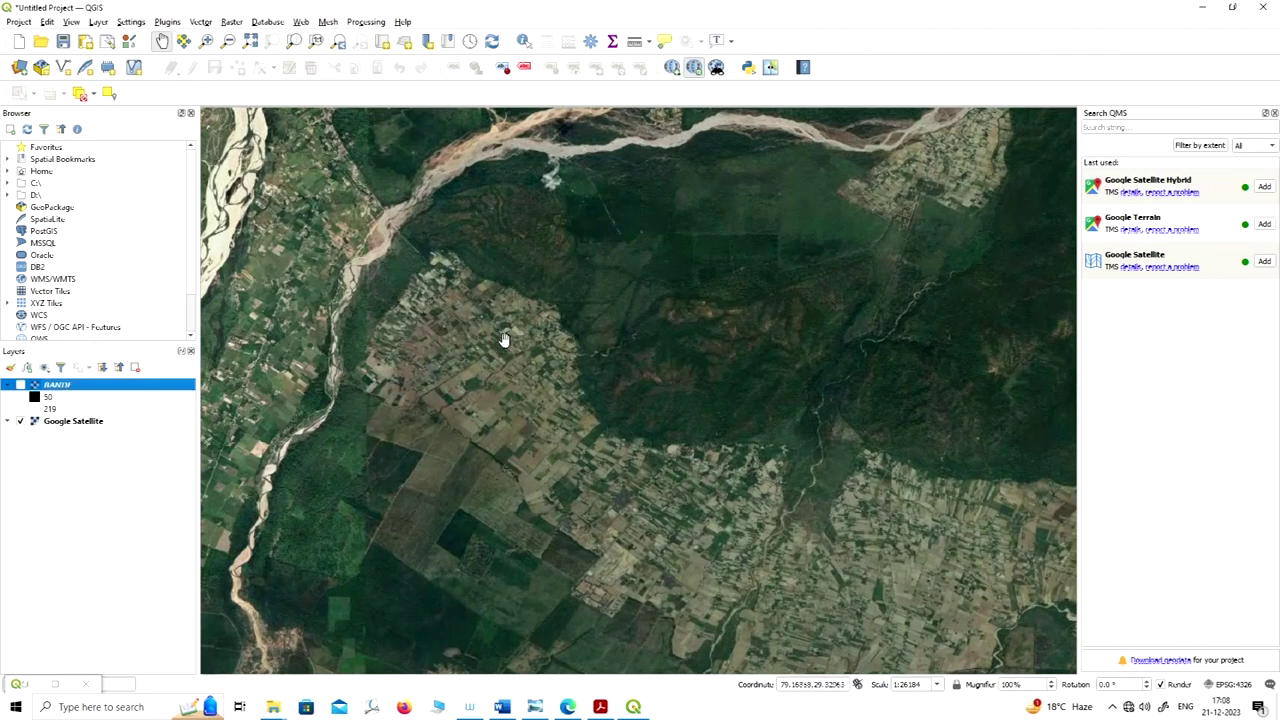
{"action": "left_click_drag", "start_coordinate": [503, 337], "coordinate": [663, 423]}
{"action": "scroll", "coordinate": [505, 250], "scroll_direction": "up", "scroll_amount": 2}
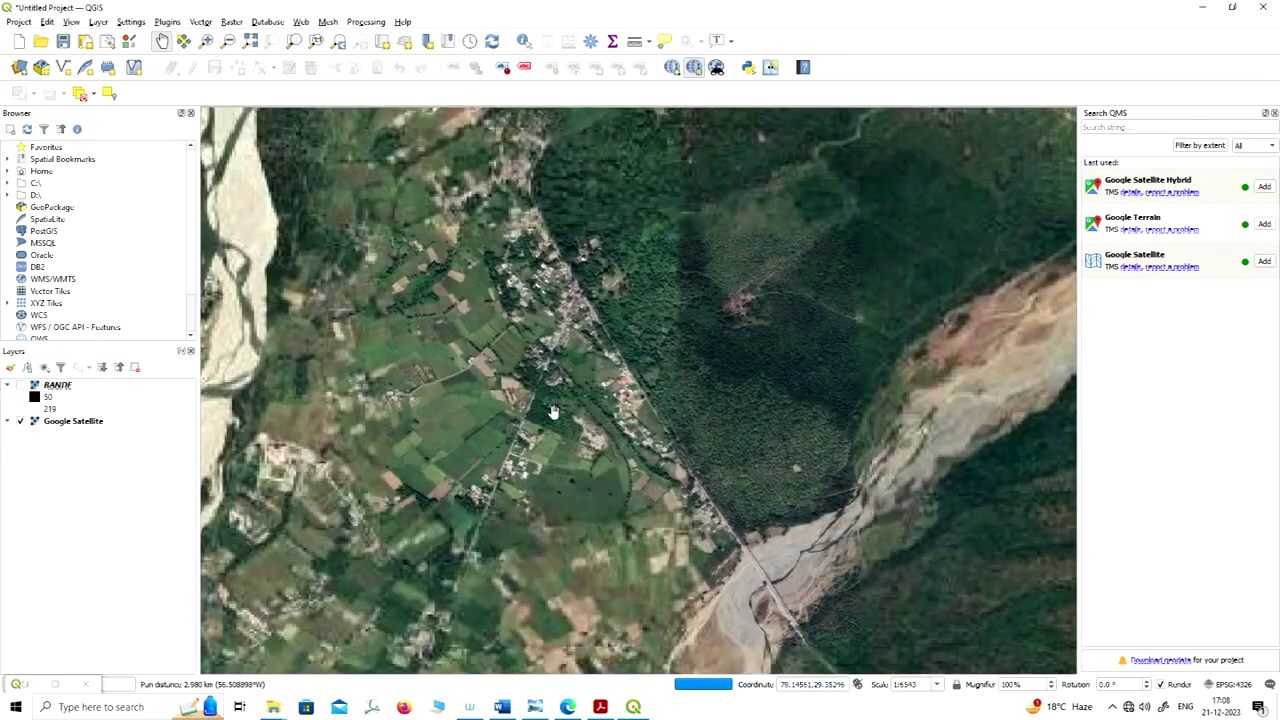
{"action": "scroll", "coordinate": [558, 320], "scroll_direction": "up", "scroll_amount": 1}
{"action": "scroll", "coordinate": [550, 350], "scroll_direction": "down", "scroll_amount": 1}
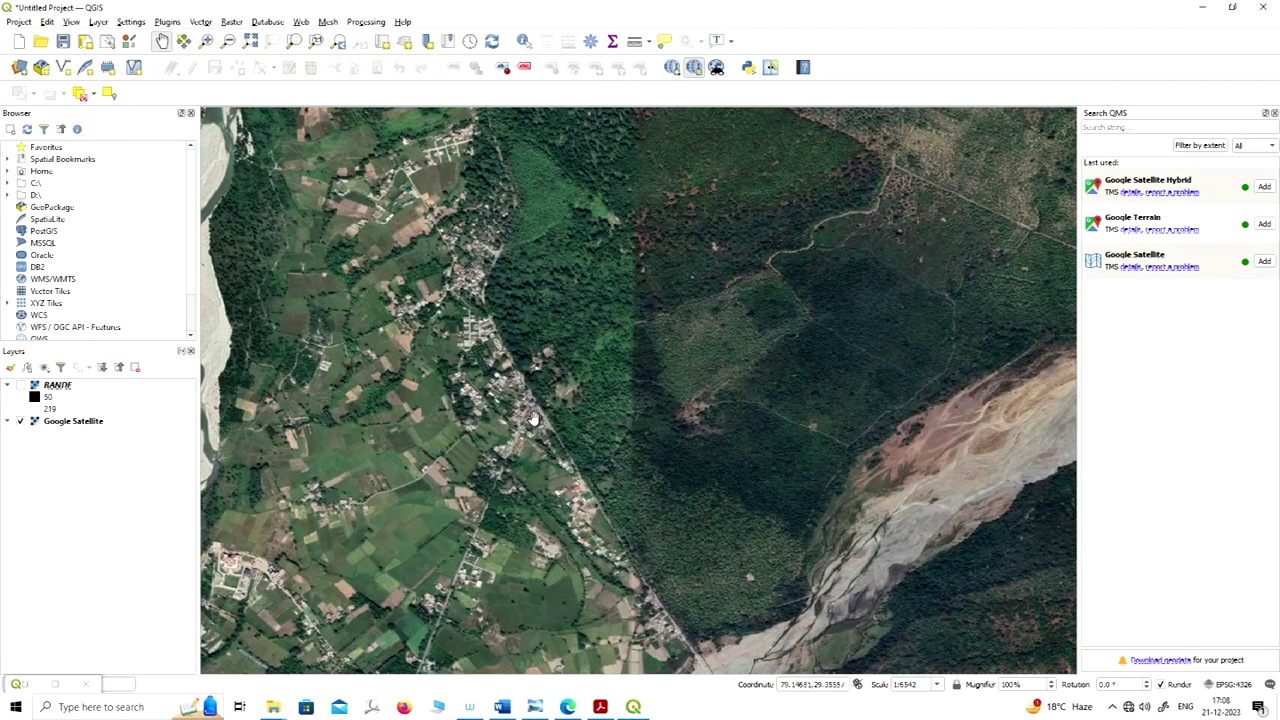
{"action": "scroll", "coordinate": [530, 415], "scroll_direction": "up", "scroll_amount": 1}
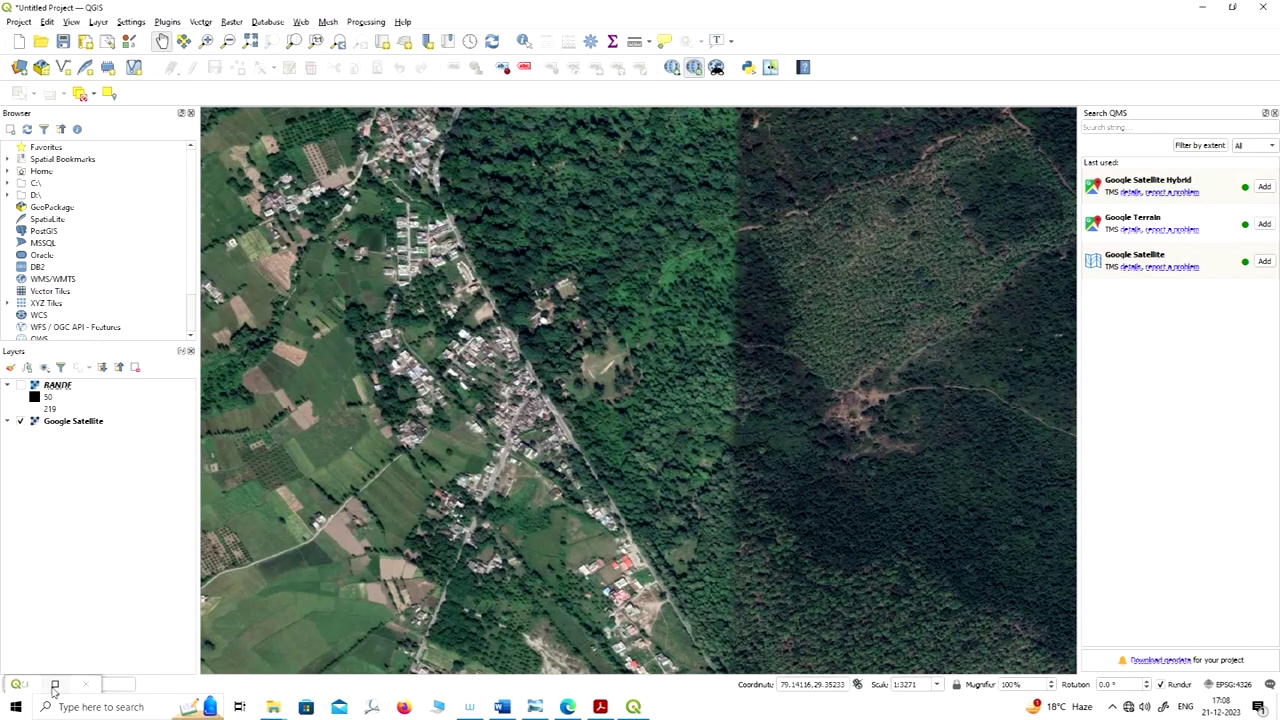
Step: Add a control point on the settlement's main road in BANDF, matched to the same road on the main map at about 79.1468, 29.3561
{"action": "key", "text": "alt+Tab"}
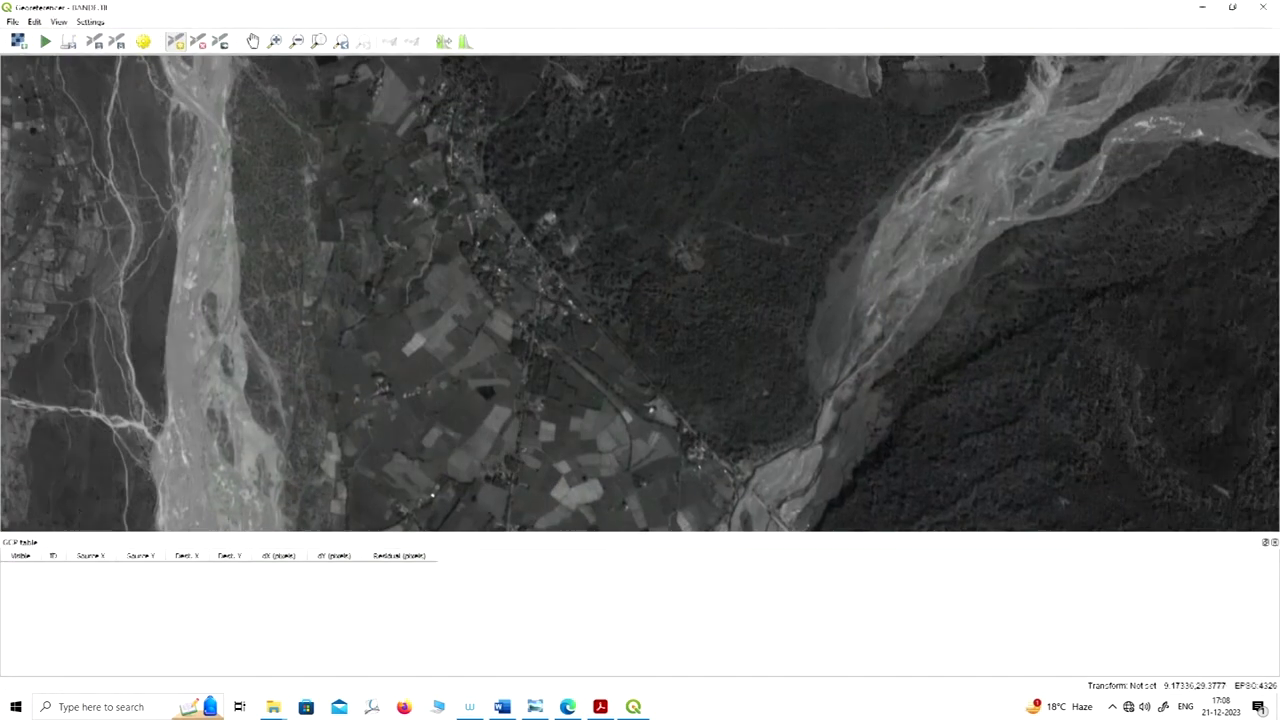
{"action": "left_click", "coordinate": [547, 263]}
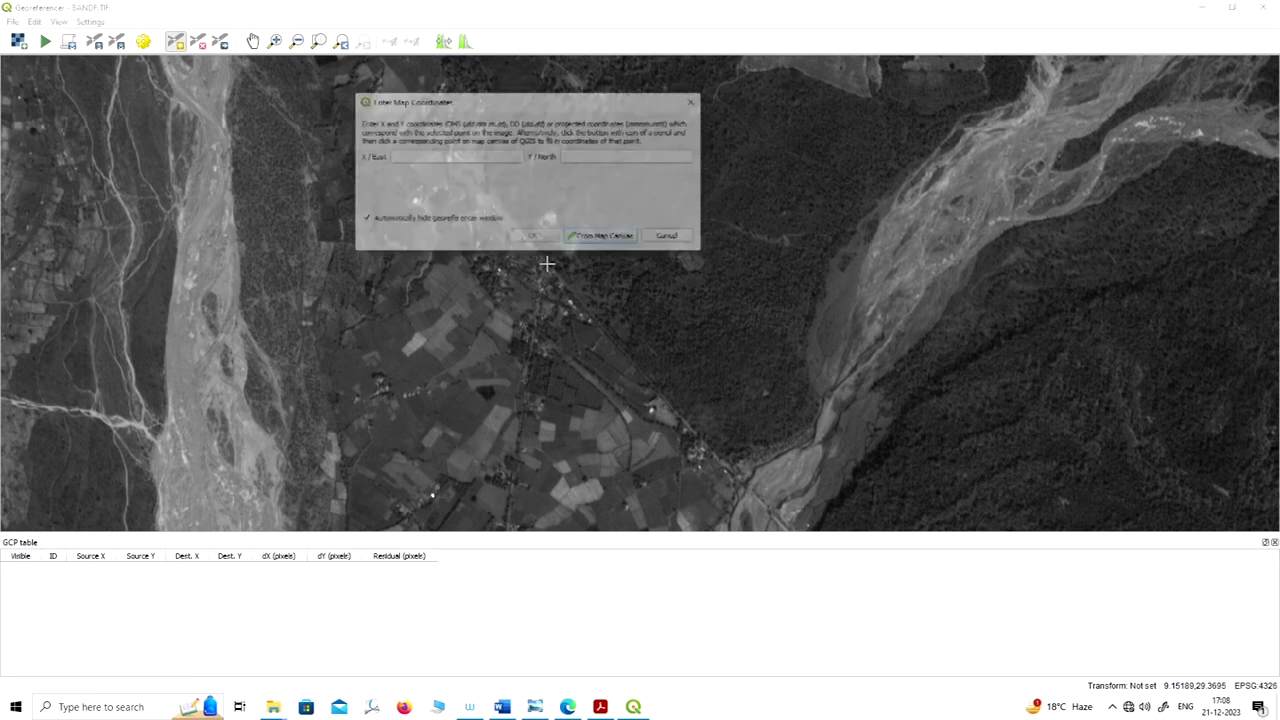
{"action": "left_click_drag", "start_coordinate": [585, 106], "coordinate": [926, 103]}
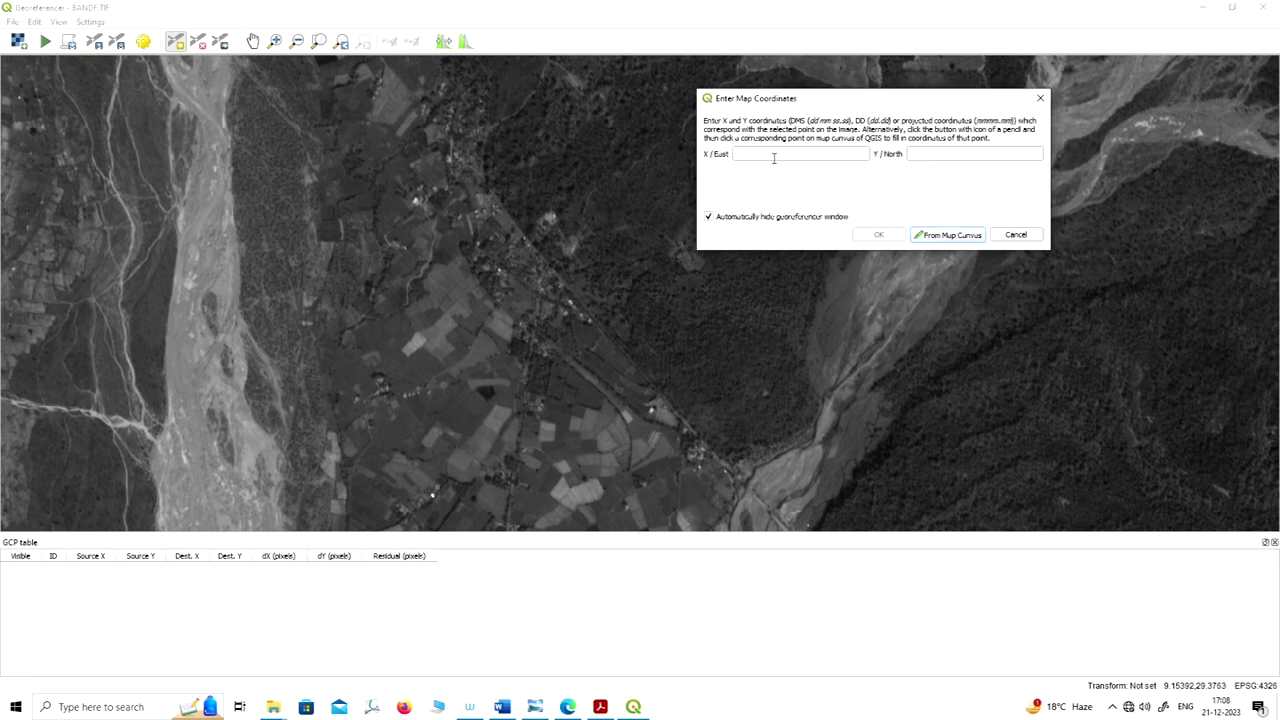
{"action": "left_click_drag", "start_coordinate": [866, 100], "coordinate": [914, 70]}
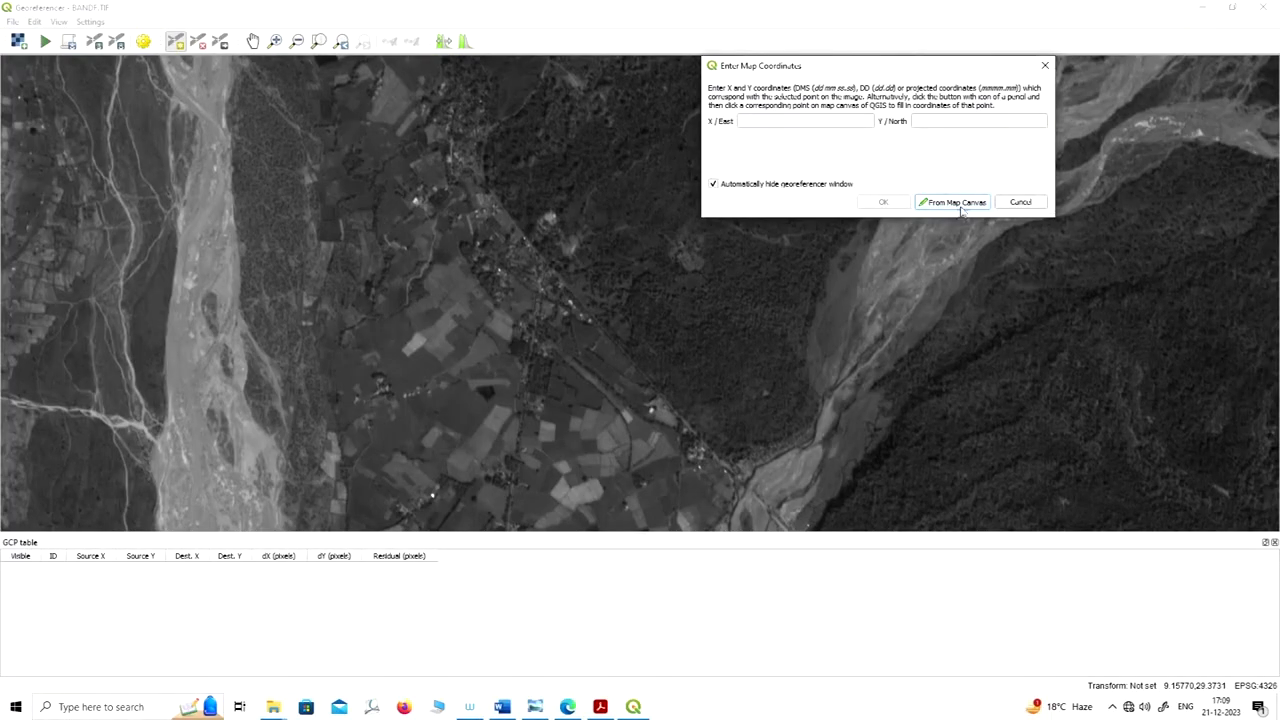
{"action": "left_click", "coordinate": [963, 207]}
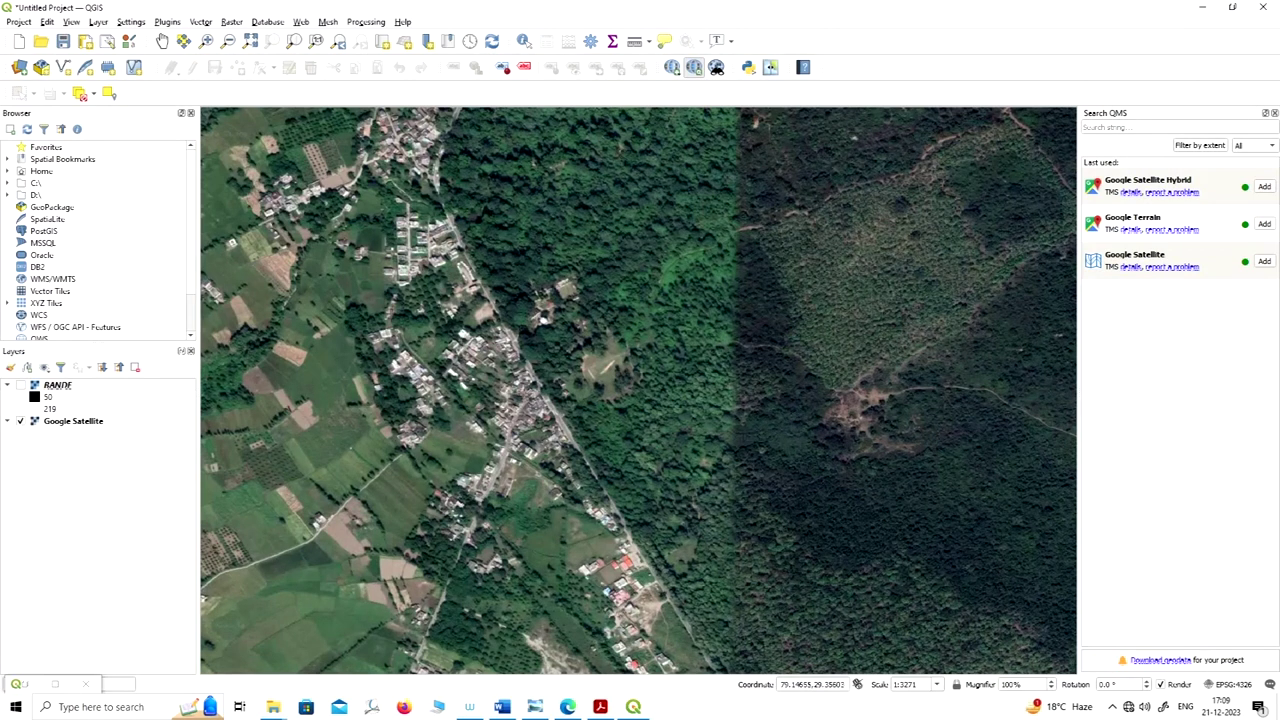
{"action": "left_click", "coordinate": [534, 386]}
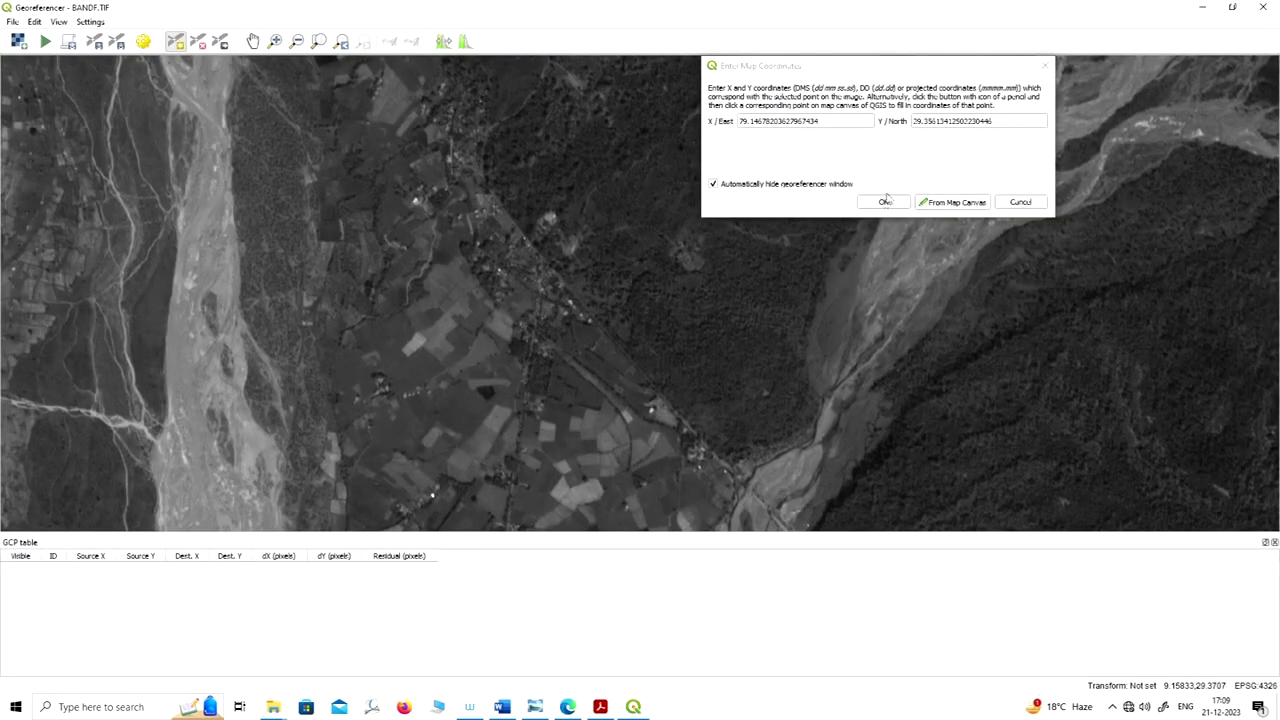
{"action": "left_click_drag", "start_coordinate": [828, 121], "coordinate": [738, 121]}
{"action": "left_click_drag", "start_coordinate": [1007, 120], "coordinate": [916, 121]}
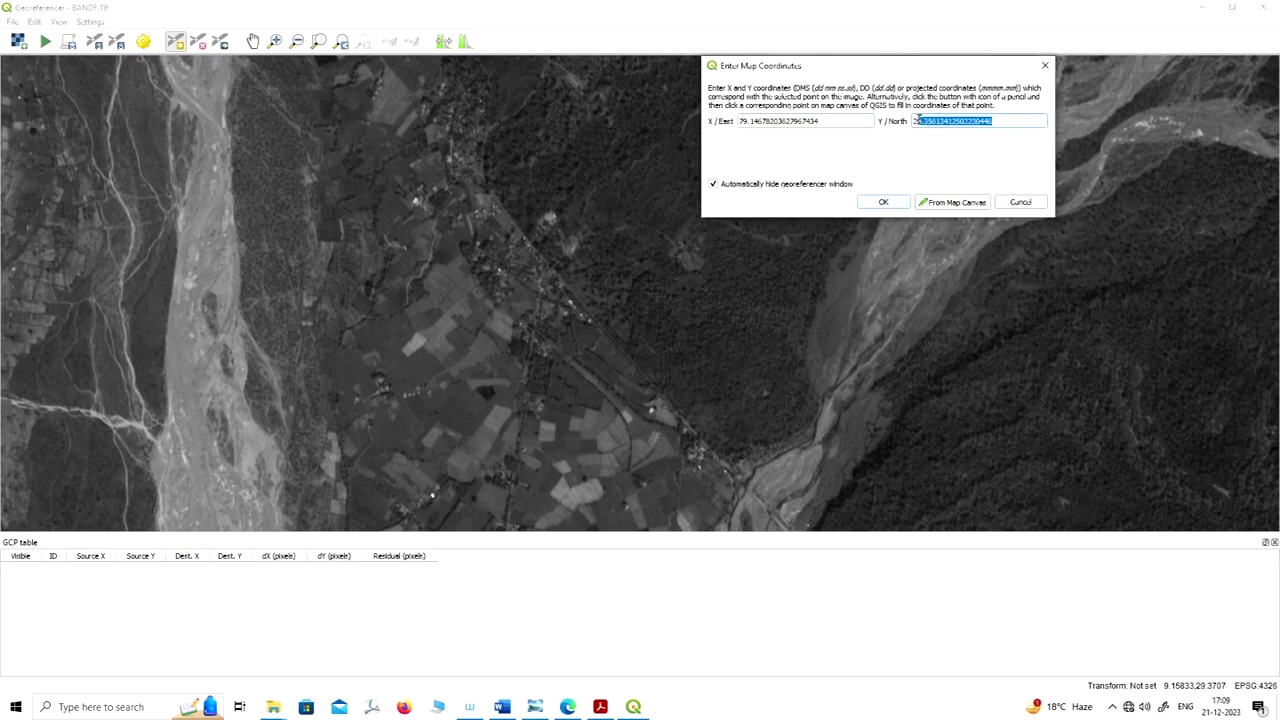
{"action": "left_click_drag", "start_coordinate": [910, 75], "coordinate": [826, 65]}
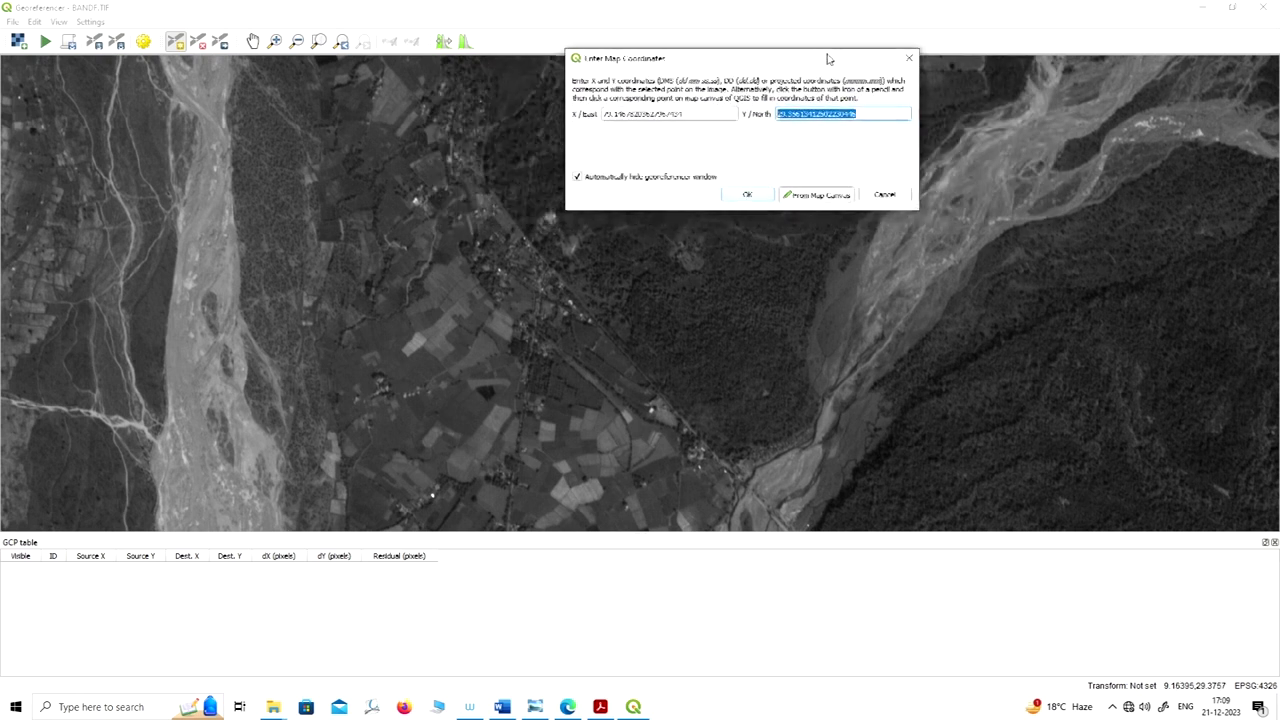
{"action": "left_click", "coordinate": [748, 195]}
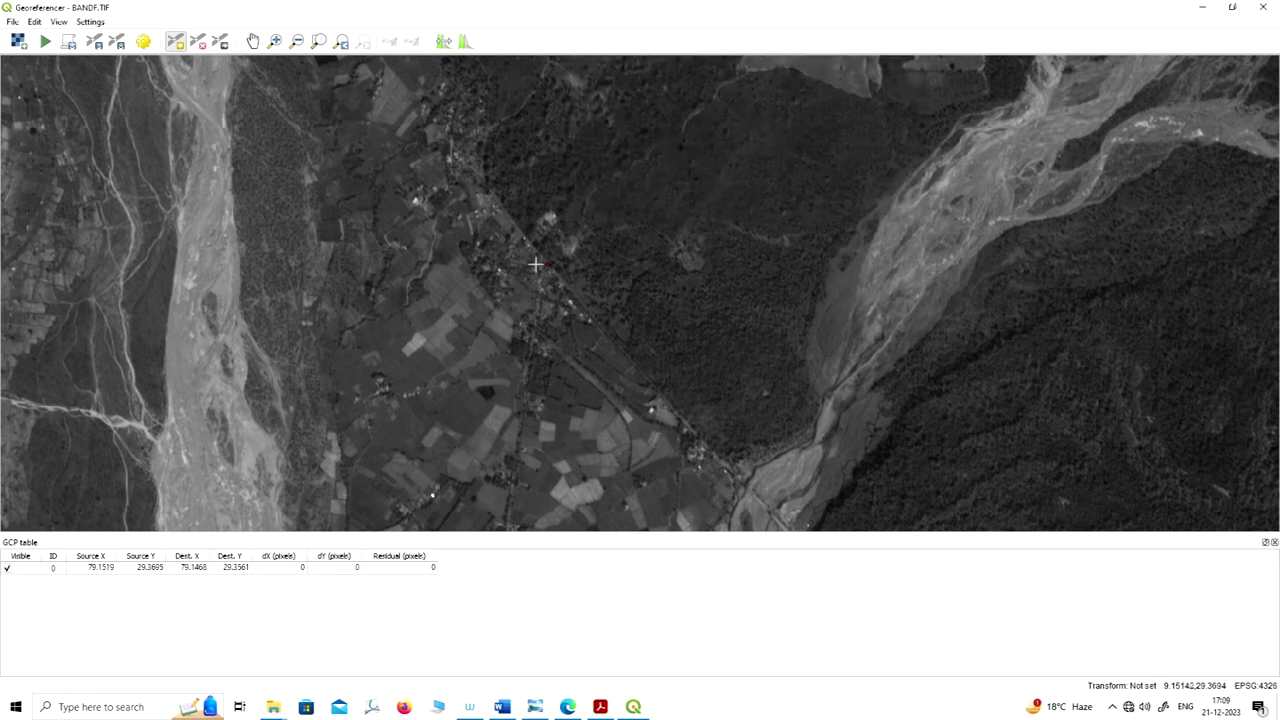
Step: Examine the area around the eastern river in the Google Satellite imagery and in BANDF for a second recognizable control point
{"action": "scroll", "coordinate": [536, 265], "scroll_direction": "up", "scroll_amount": 1}
{"action": "scroll", "coordinate": [534, 266], "scroll_direction": "down", "scroll_amount": 1}
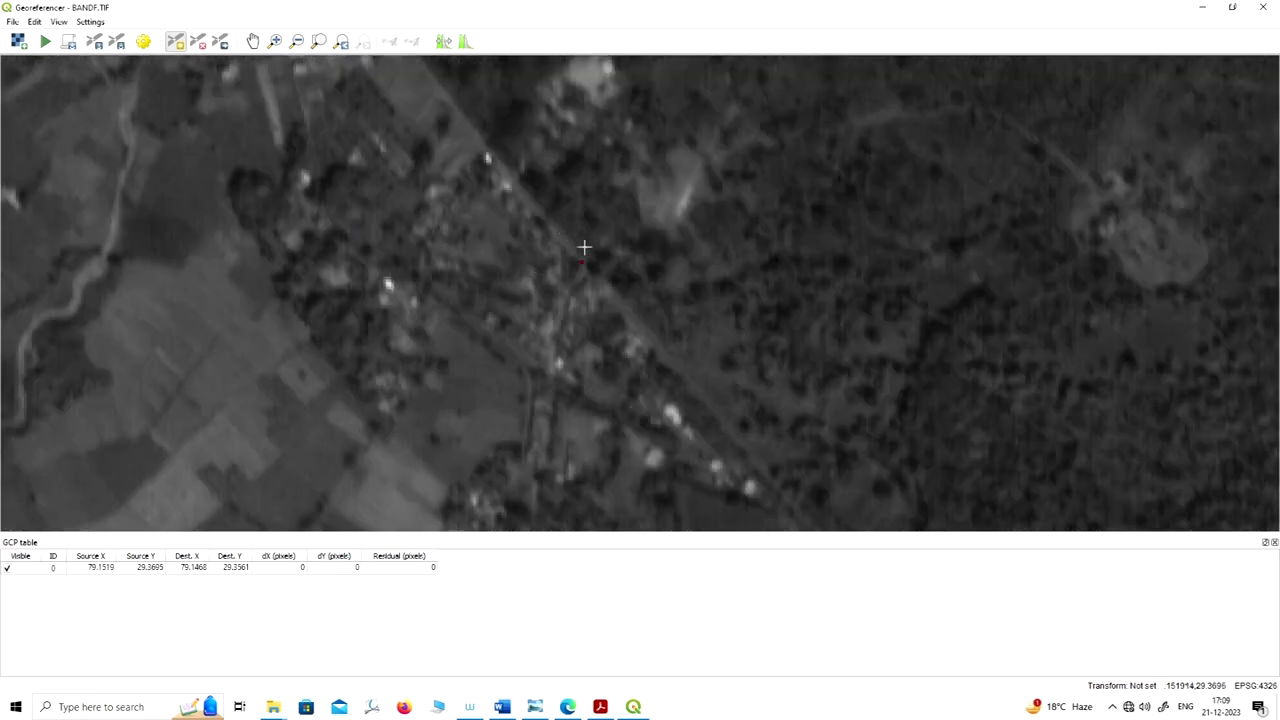
{"action": "scroll", "coordinate": [532, 242], "scroll_direction": "down", "scroll_amount": 1}
{"action": "scroll", "coordinate": [532, 242], "scroll_direction": "down", "scroll_amount": 3}
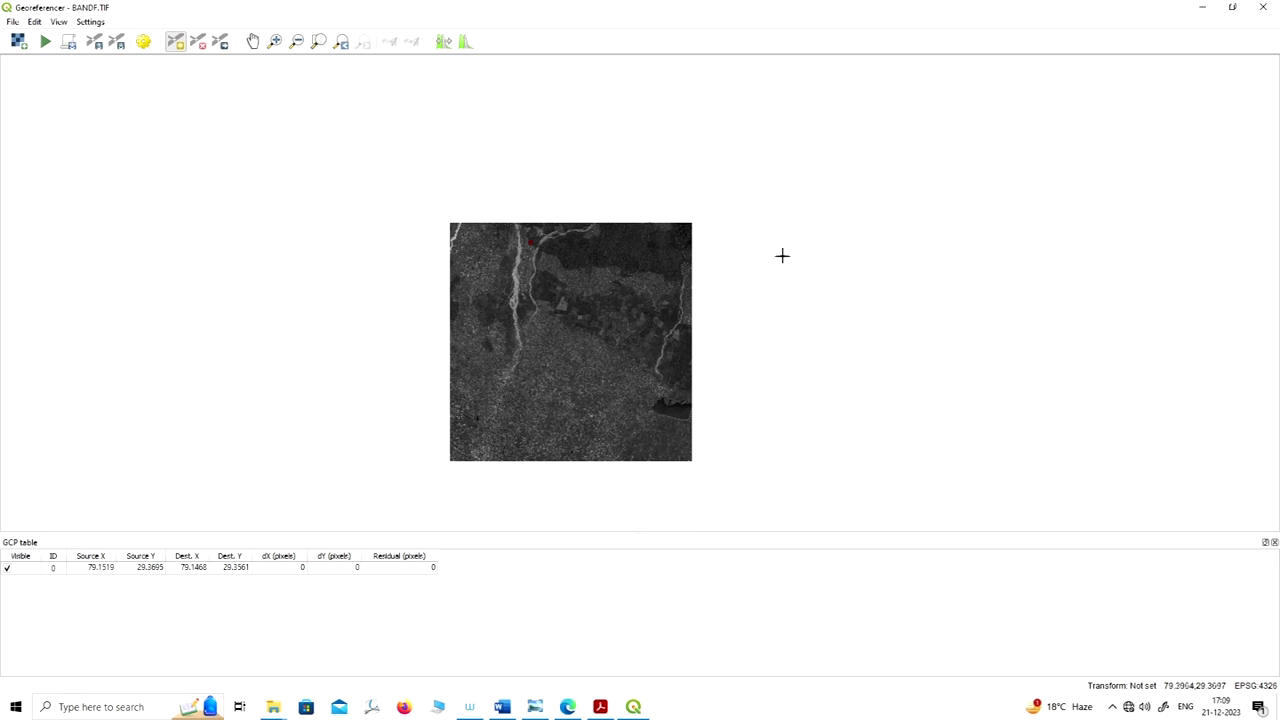
{"action": "left_click", "coordinate": [1200, 9]}
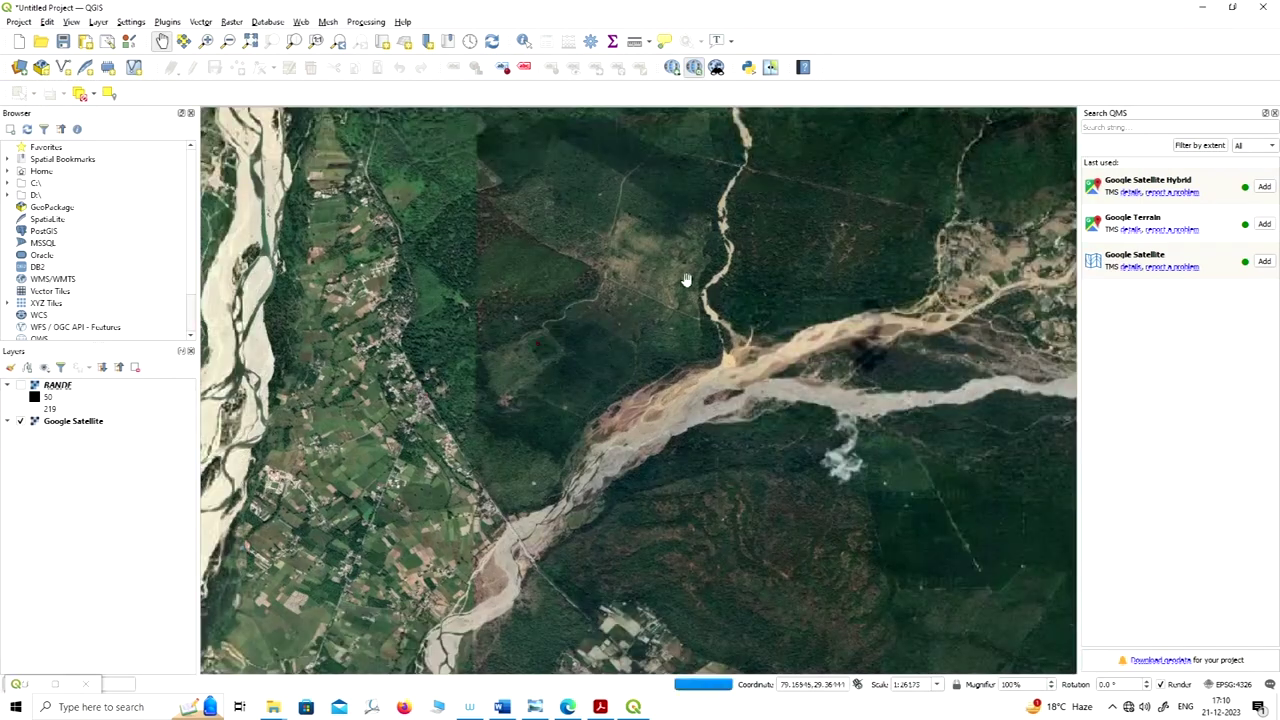
{"action": "scroll", "coordinate": [686, 280], "scroll_direction": "down", "scroll_amount": 2}
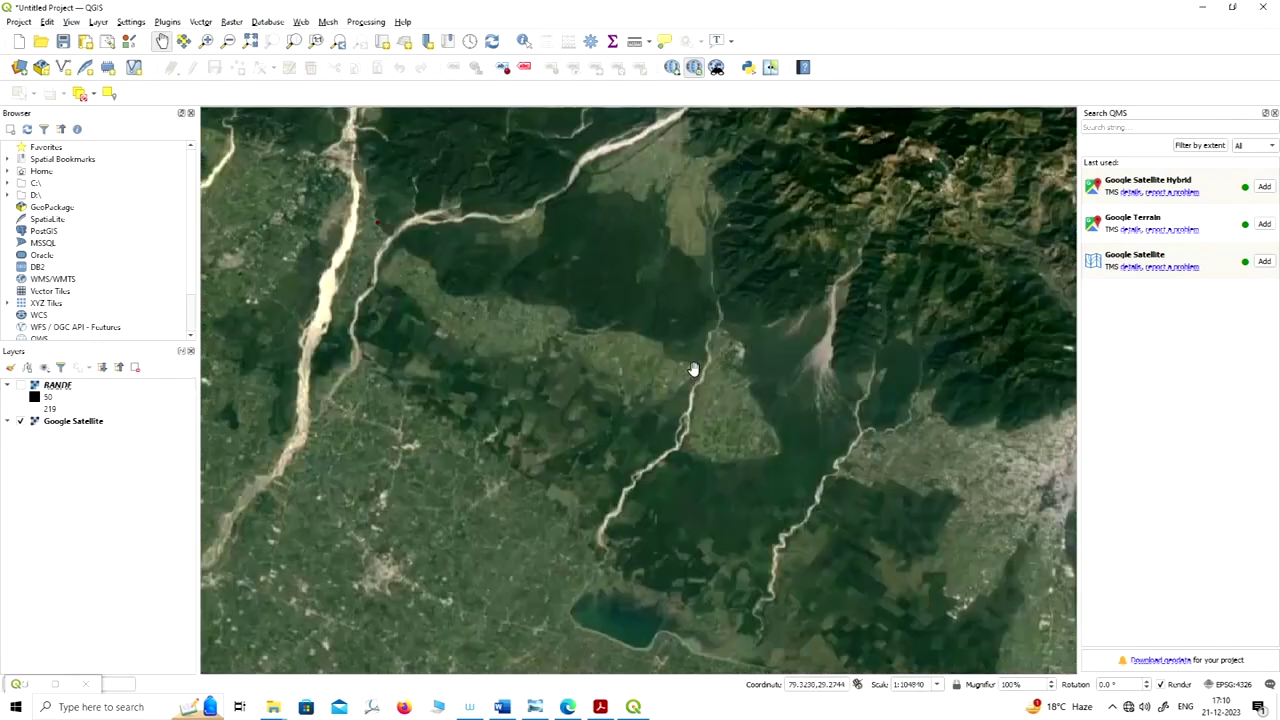
{"action": "scroll", "coordinate": [693, 370], "scroll_direction": "up", "scroll_amount": 2}
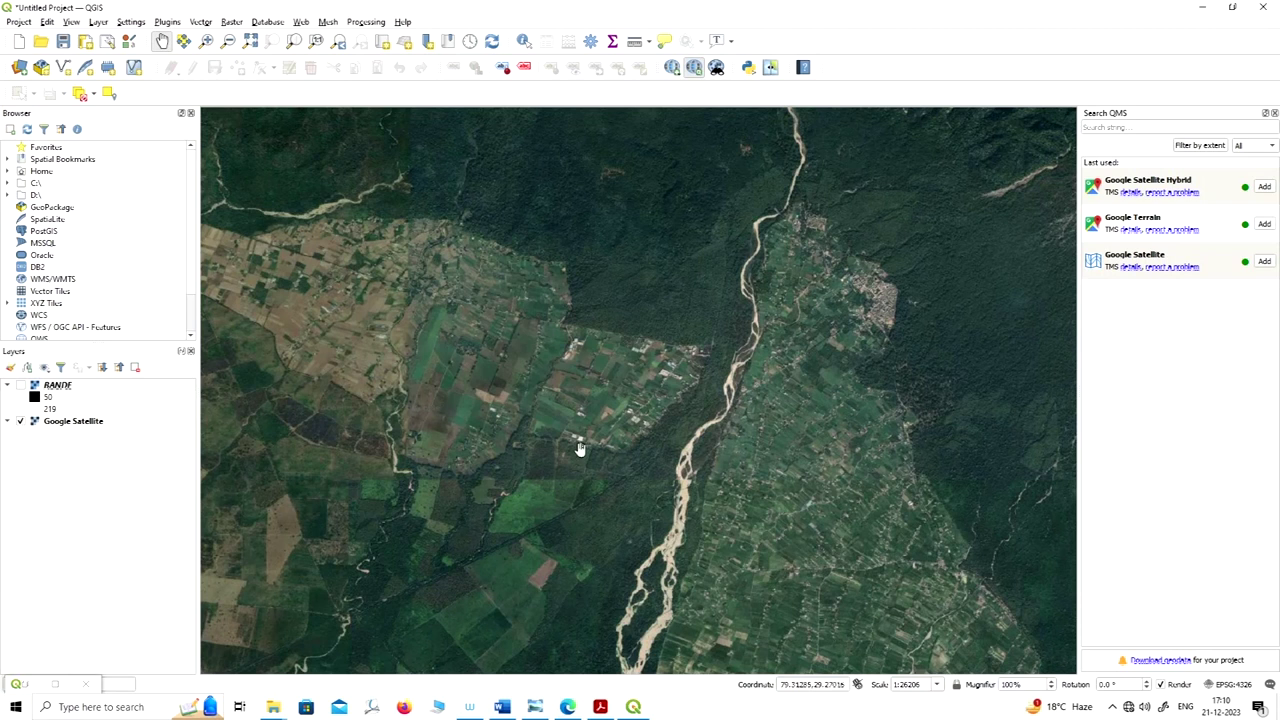
{"action": "left_click", "coordinate": [55, 684]}
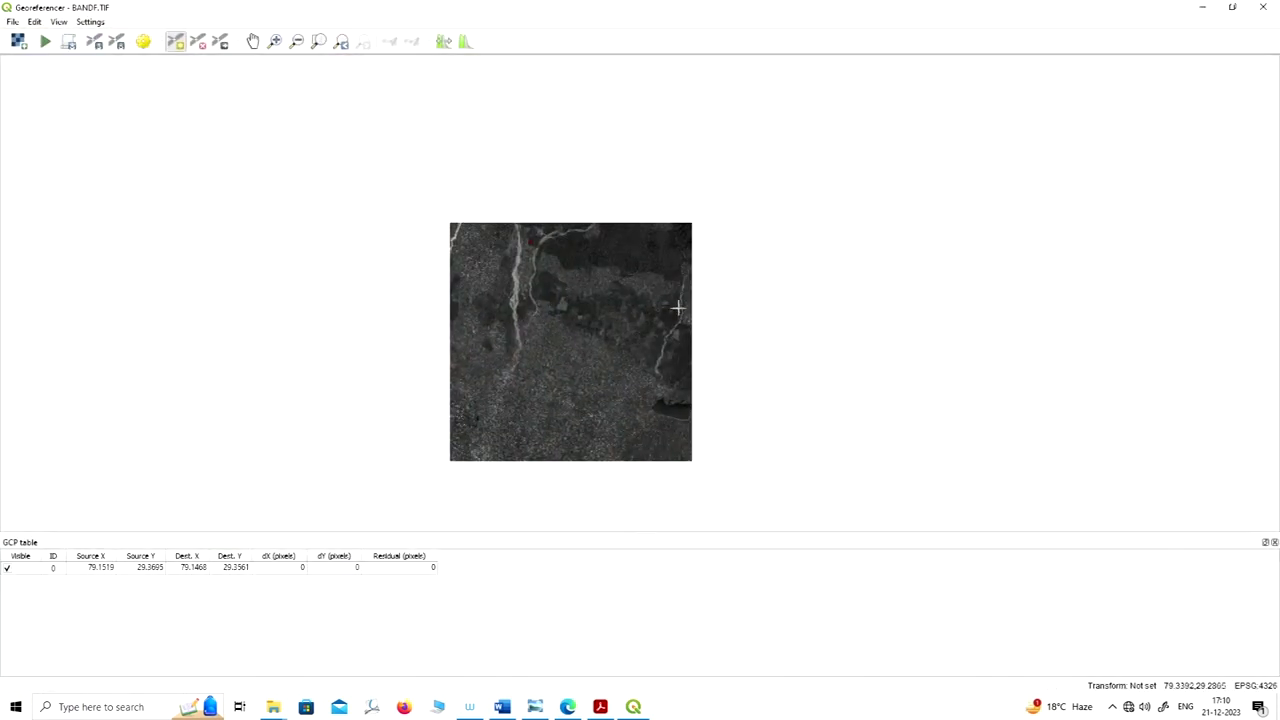
{"action": "scroll", "coordinate": [678, 308], "scroll_direction": "up", "scroll_amount": 2}
{"action": "scroll", "coordinate": [692, 290], "scroll_direction": "down", "scroll_amount": 1}
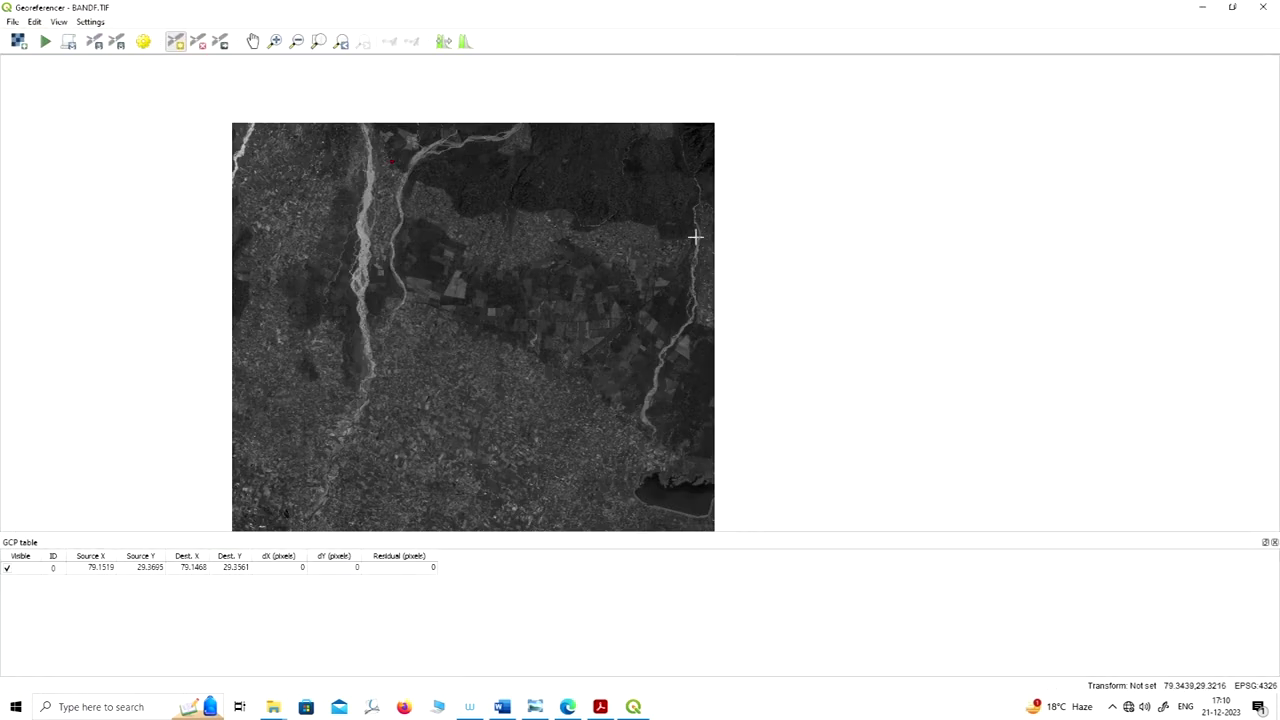
{"action": "scroll", "coordinate": [695, 237], "scroll_direction": "up", "scroll_amount": 2}
{"action": "scroll", "coordinate": [645, 237], "scroll_direction": "up", "scroll_amount": 1}
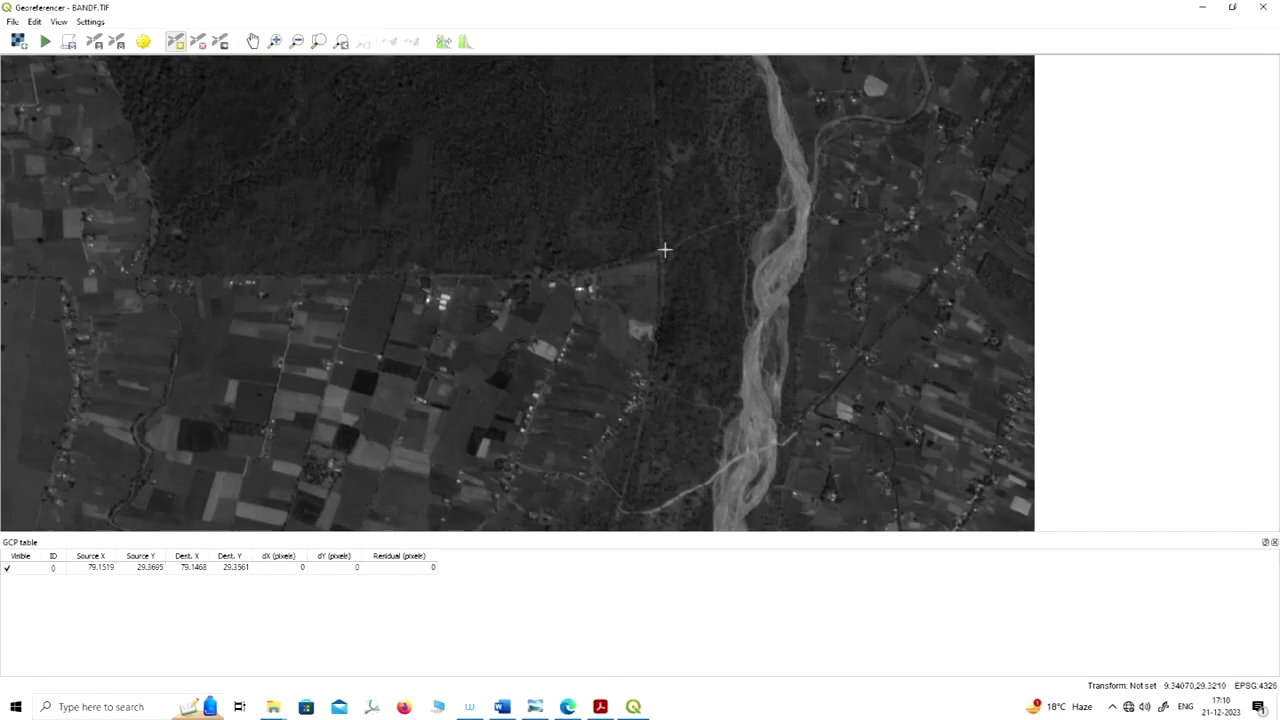
Step: Add a control point at the forest-edge track junction west of the eastern river, matched on the main map at about 79.3256, 29.2778
{"action": "left_click", "coordinate": [661, 251]}
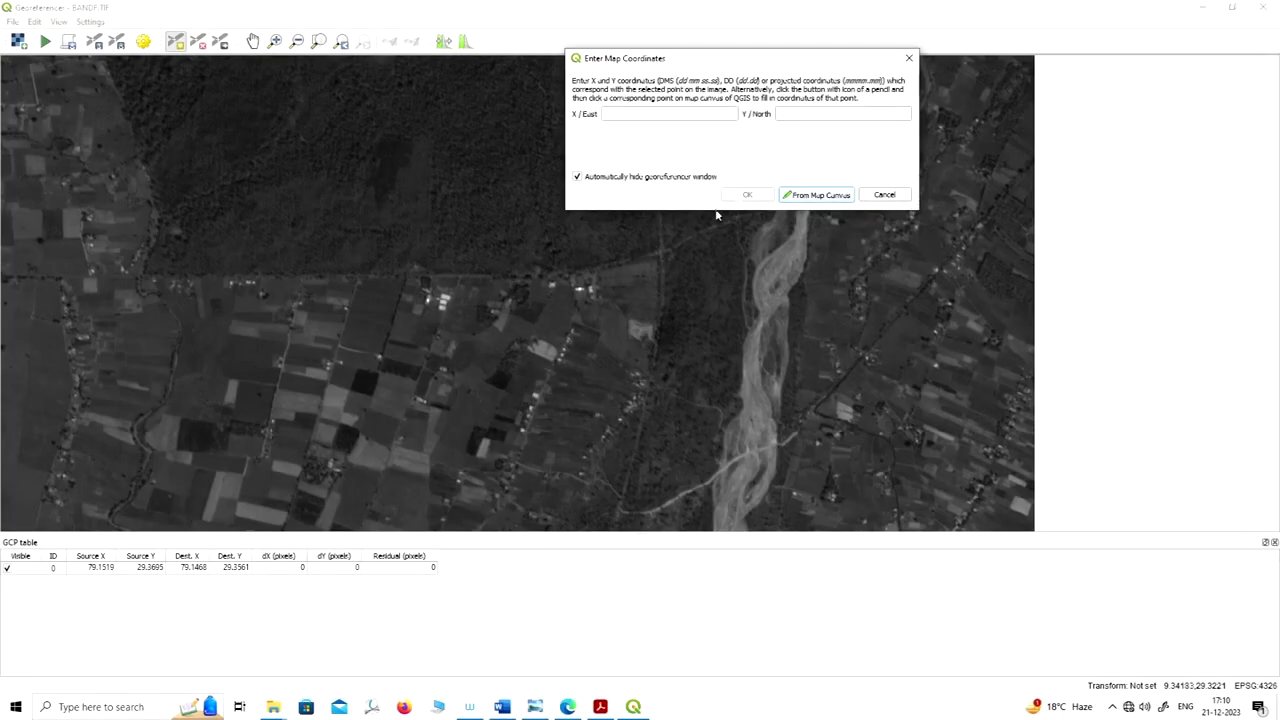
{"action": "left_click", "coordinate": [805, 196]}
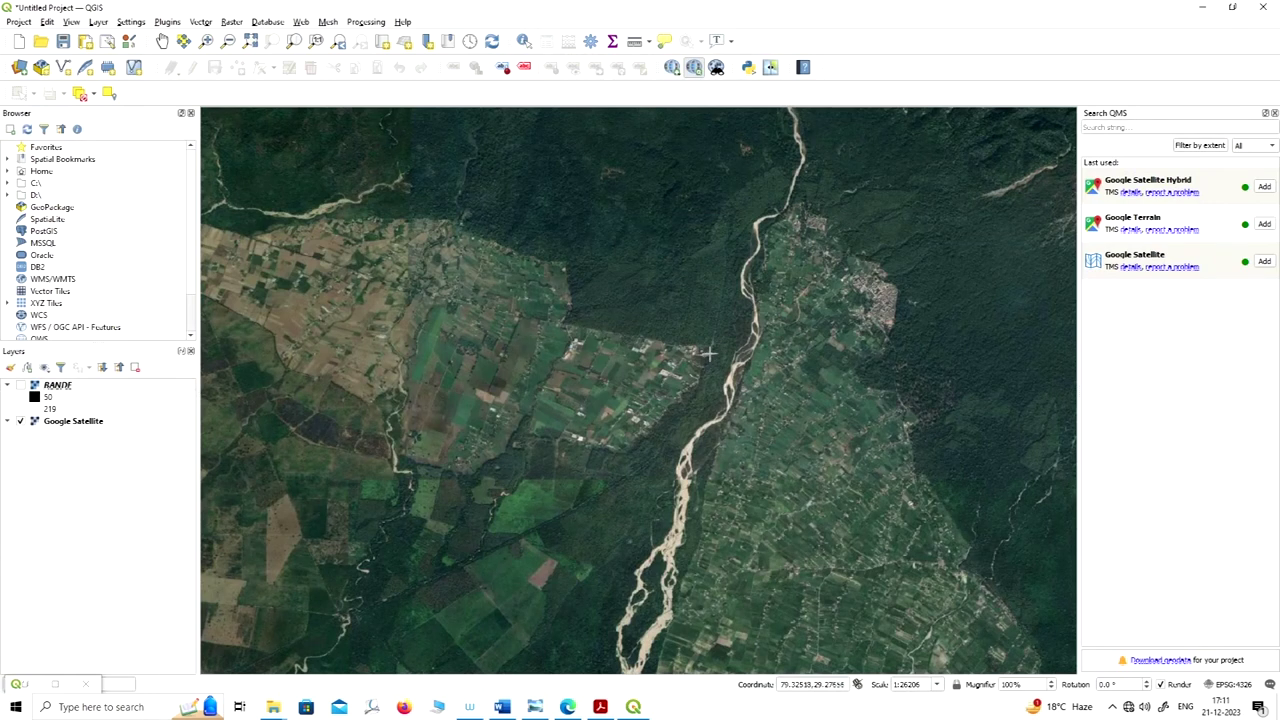
{"action": "scroll", "coordinate": [707, 353], "scroll_direction": "up", "scroll_amount": 2}
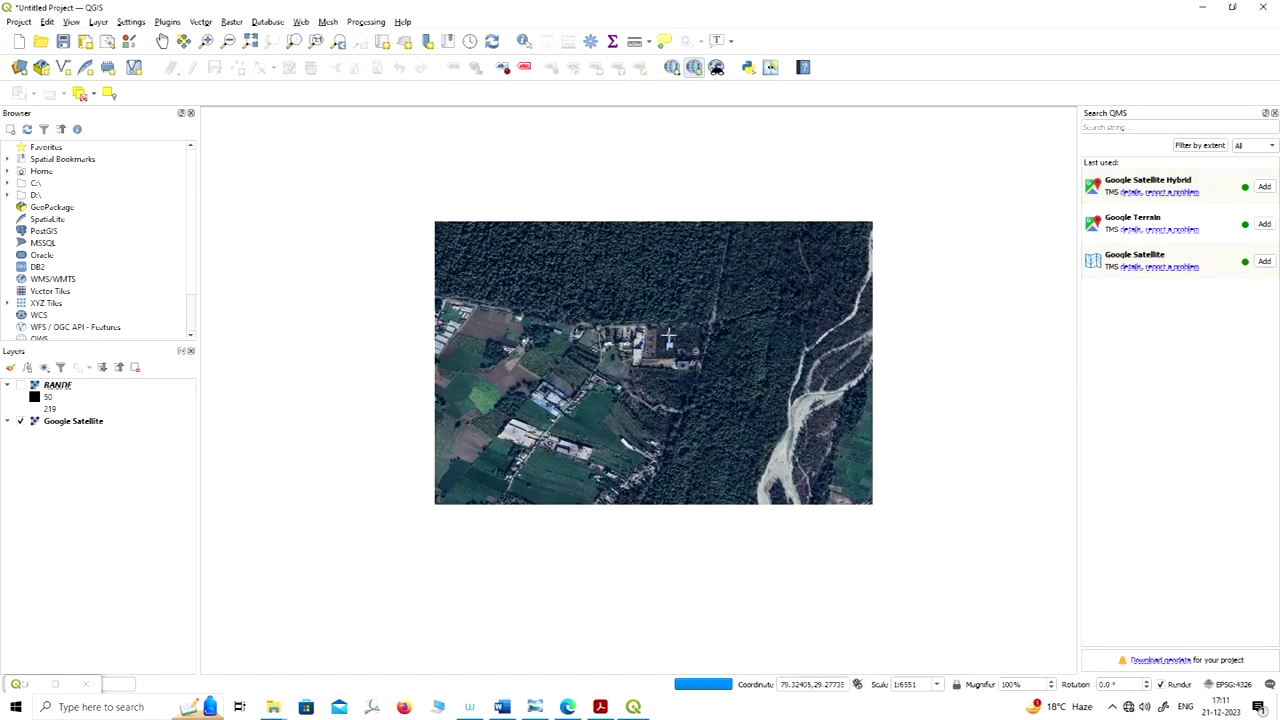
{"action": "scroll", "coordinate": [668, 337], "scroll_direction": "up", "scroll_amount": 1}
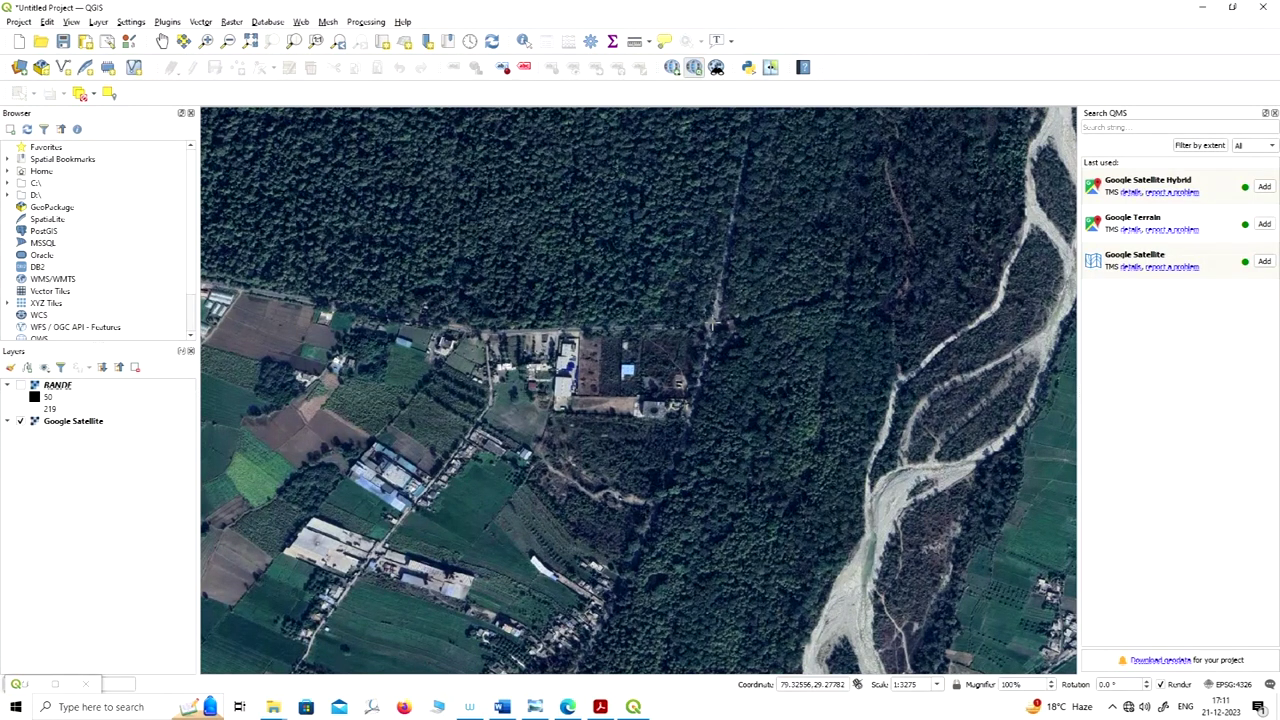
{"action": "left_click", "coordinate": [714, 325]}
{"action": "left_click_drag", "start_coordinate": [826, 62], "coordinate": [403, 141]}
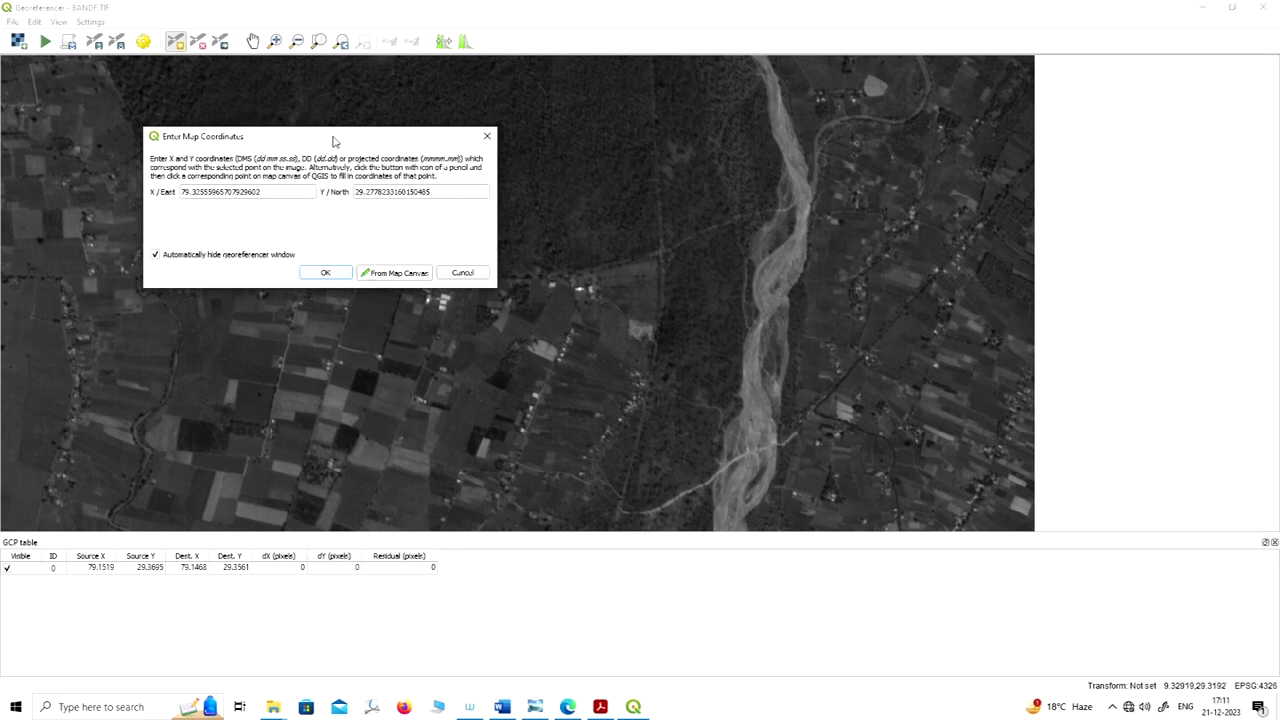
{"action": "left_click_drag", "start_coordinate": [334, 141], "coordinate": [567, 109]}
{"action": "left_click", "coordinate": [560, 241]}
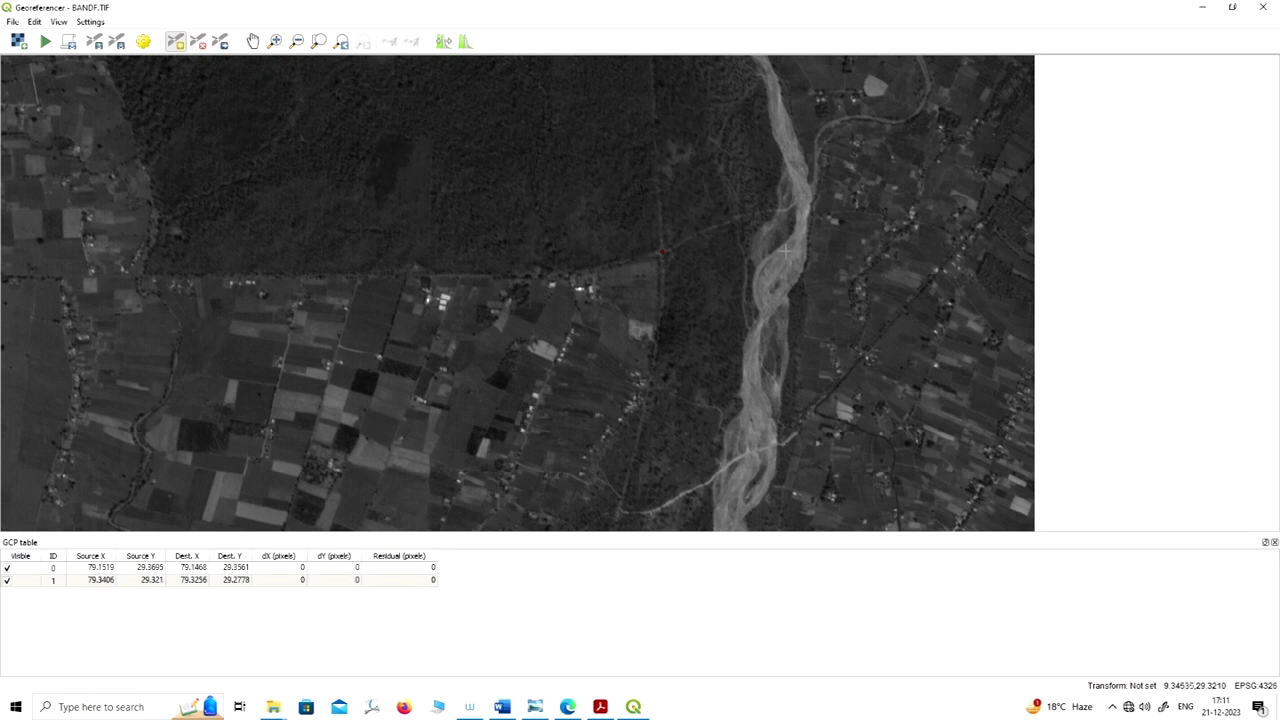
Step: Examine the southern part of BANDF and the gated crossing on the reservoir's embankment road for a third control point
{"action": "scroll", "coordinate": [880, 297], "scroll_direction": "down", "scroll_amount": 1}
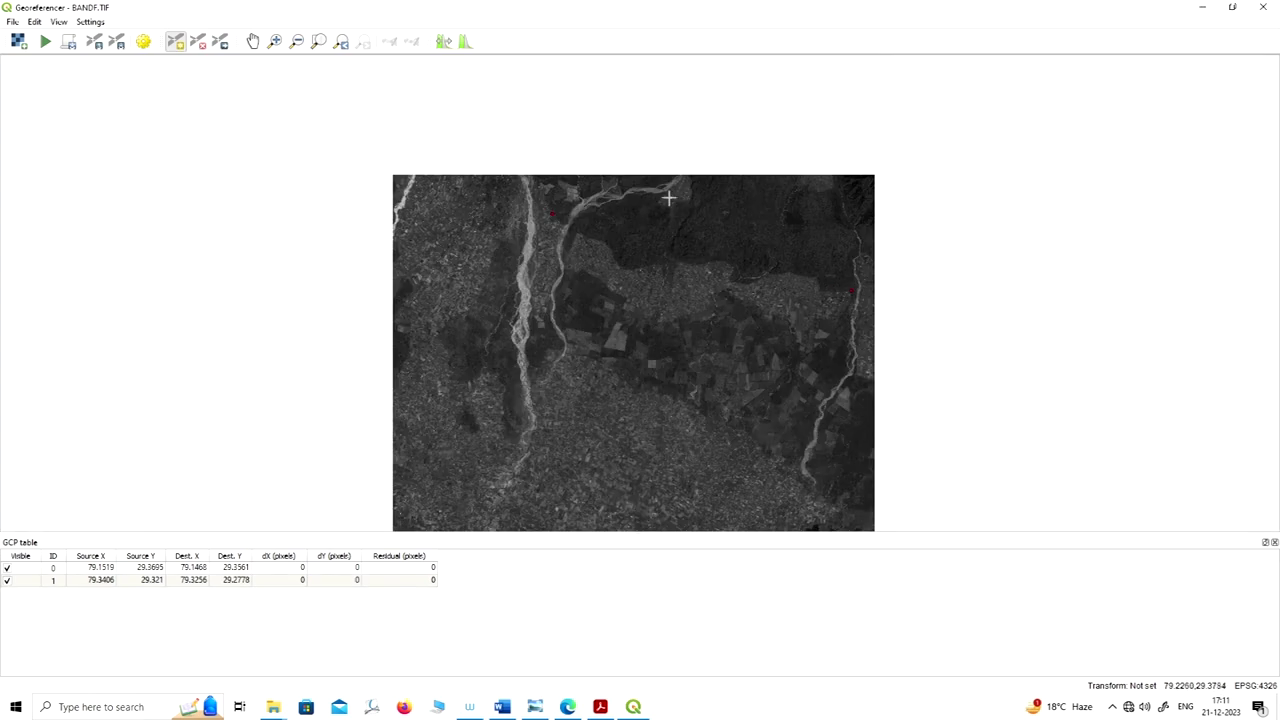
{"action": "scroll", "coordinate": [560, 191], "scroll_direction": "down", "scroll_amount": 1}
{"action": "scroll", "coordinate": [543, 323], "scroll_direction": "up", "scroll_amount": 1}
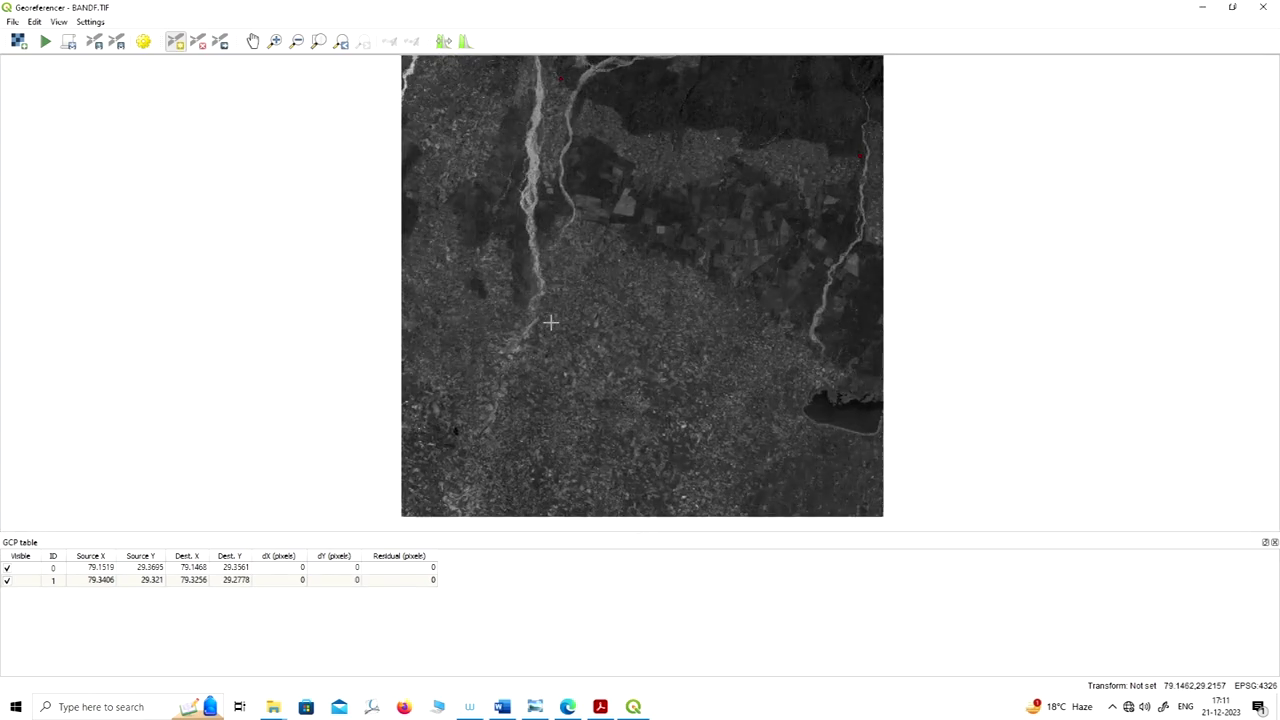
{"action": "scroll", "coordinate": [543, 323], "scroll_direction": "down", "scroll_amount": 1}
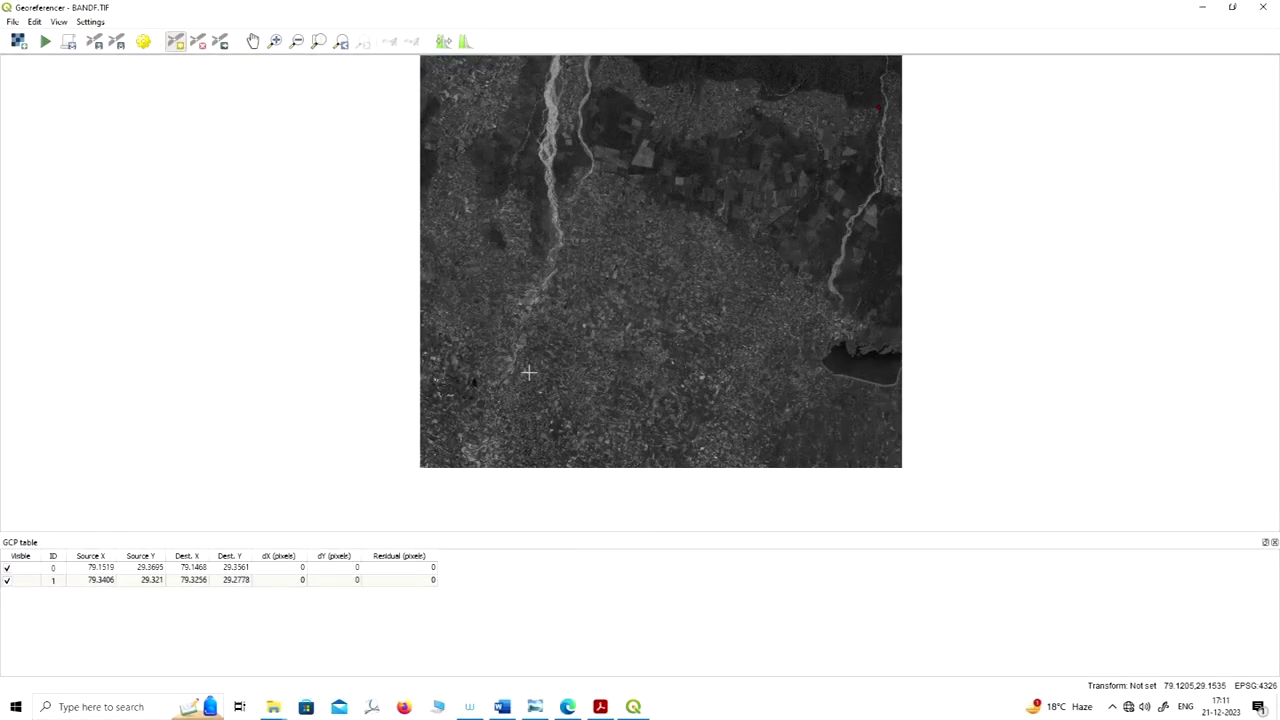
{"action": "scroll", "coordinate": [530, 373], "scroll_direction": "down", "scroll_amount": 1}
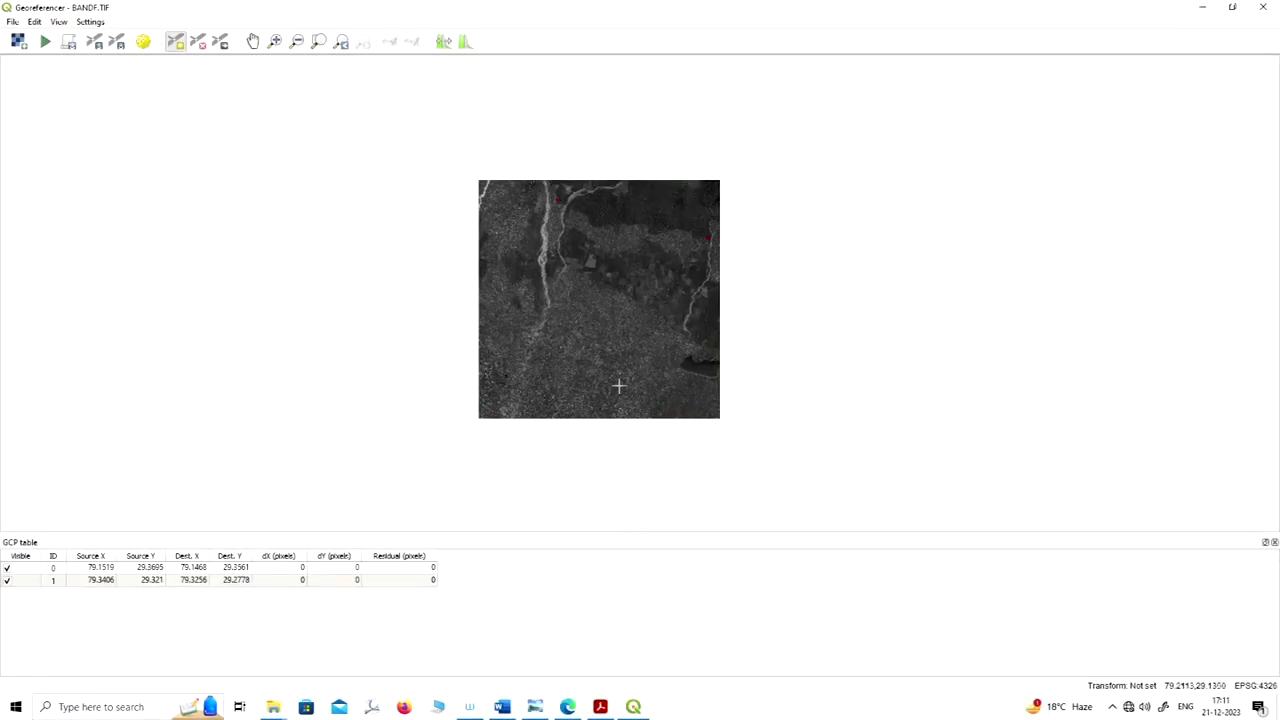
{"action": "scroll", "coordinate": [711, 374], "scroll_direction": "up", "scroll_amount": 5}
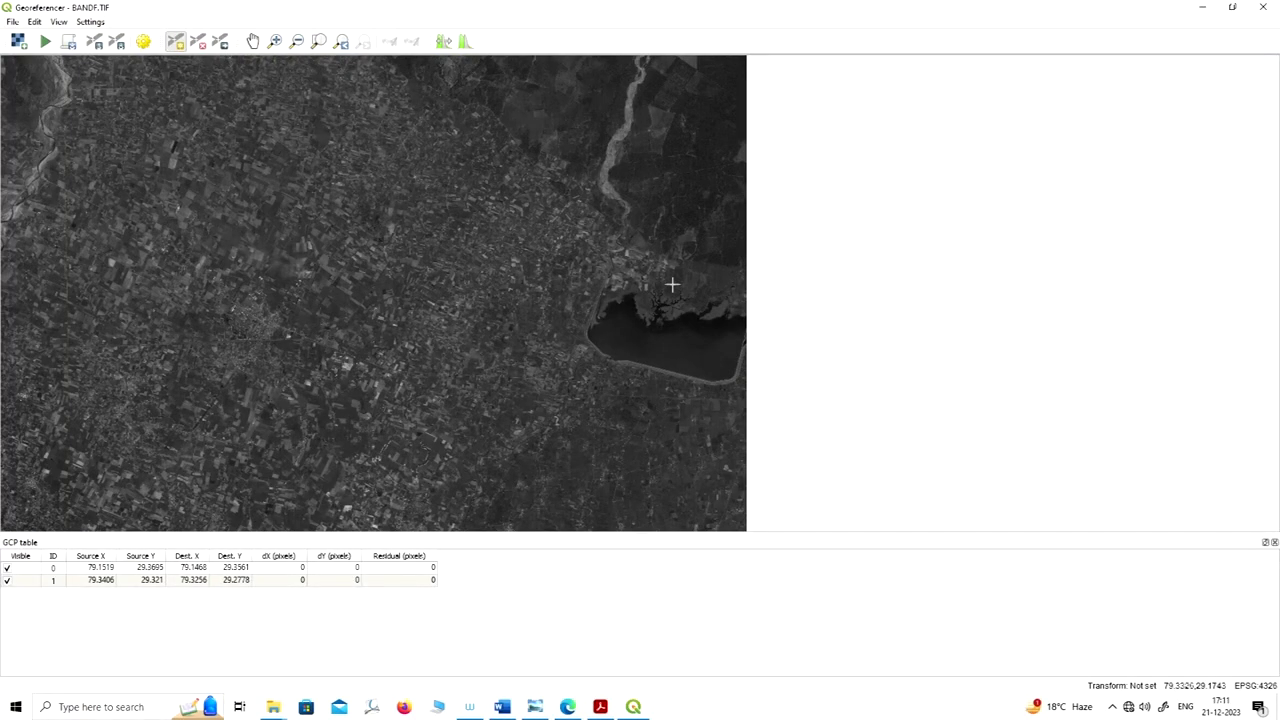
{"action": "scroll", "coordinate": [580, 386], "scroll_direction": "up", "scroll_amount": 2}
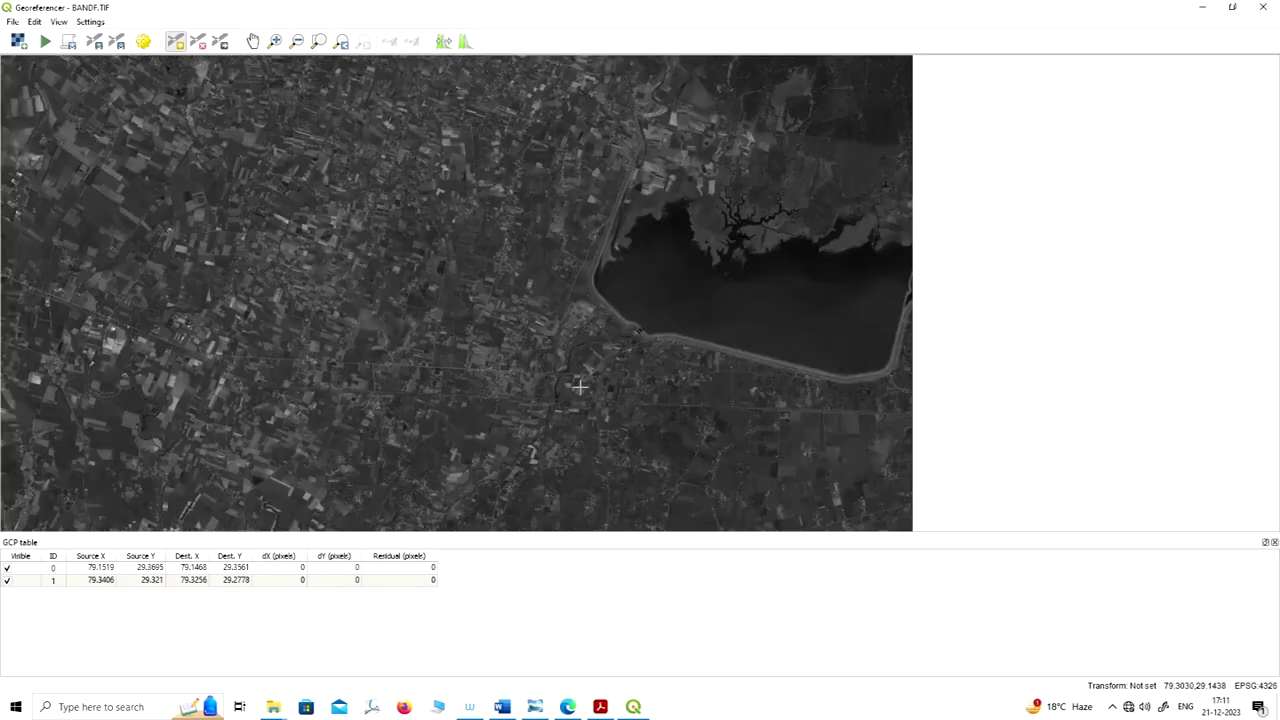
{"action": "scroll", "coordinate": [603, 371], "scroll_direction": "up", "scroll_amount": 2}
{"action": "scroll", "coordinate": [667, 290], "scroll_direction": "up", "scroll_amount": 2}
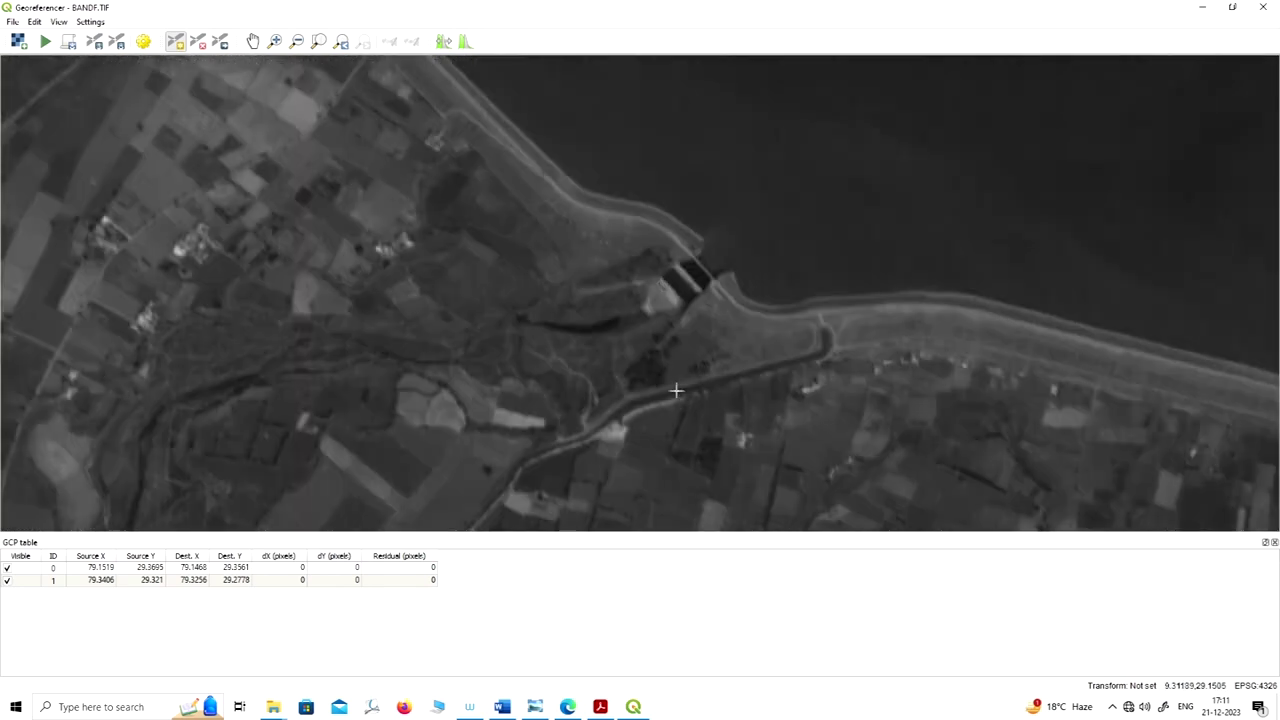
{"action": "scroll", "coordinate": [672, 378], "scroll_direction": "down", "scroll_amount": 2}
{"action": "scroll", "coordinate": [680, 345], "scroll_direction": "up", "scroll_amount": 2}
{"action": "scroll", "coordinate": [697, 345], "scroll_direction": "up", "scroll_amount": 2}
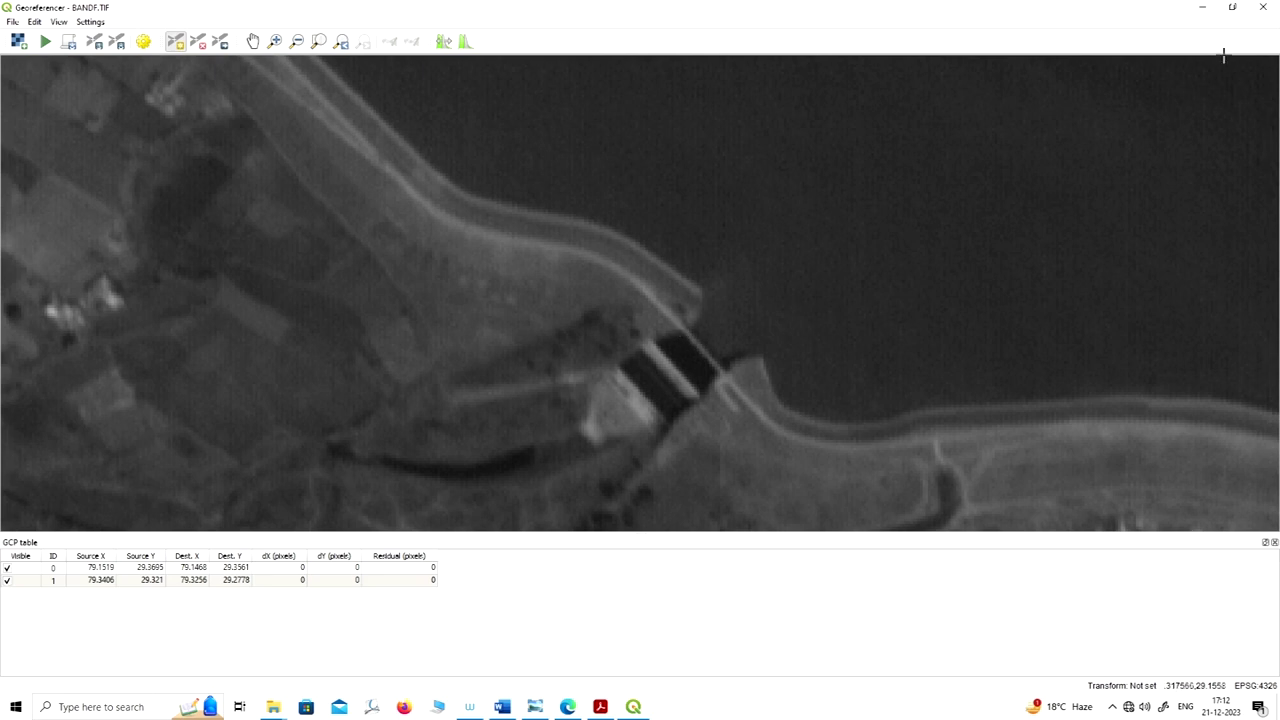
Step: Locate the same gated crossing on the reservoir's embankment in the main map's Google Satellite imagery and inspect it closely
{"action": "left_click", "coordinate": [1203, 8]}
{"action": "scroll", "coordinate": [540, 395], "scroll_direction": "down", "scroll_amount": 2}
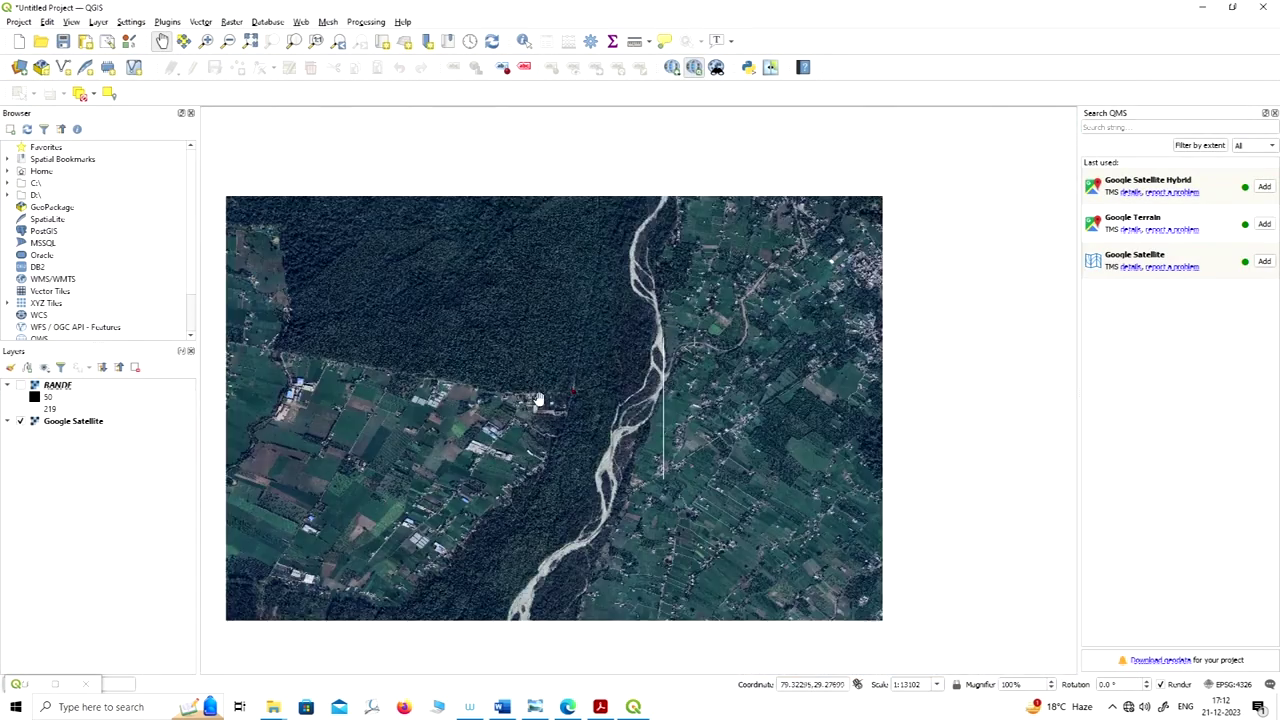
{"action": "scroll", "coordinate": [535, 390], "scroll_direction": "down", "scroll_amount": 2}
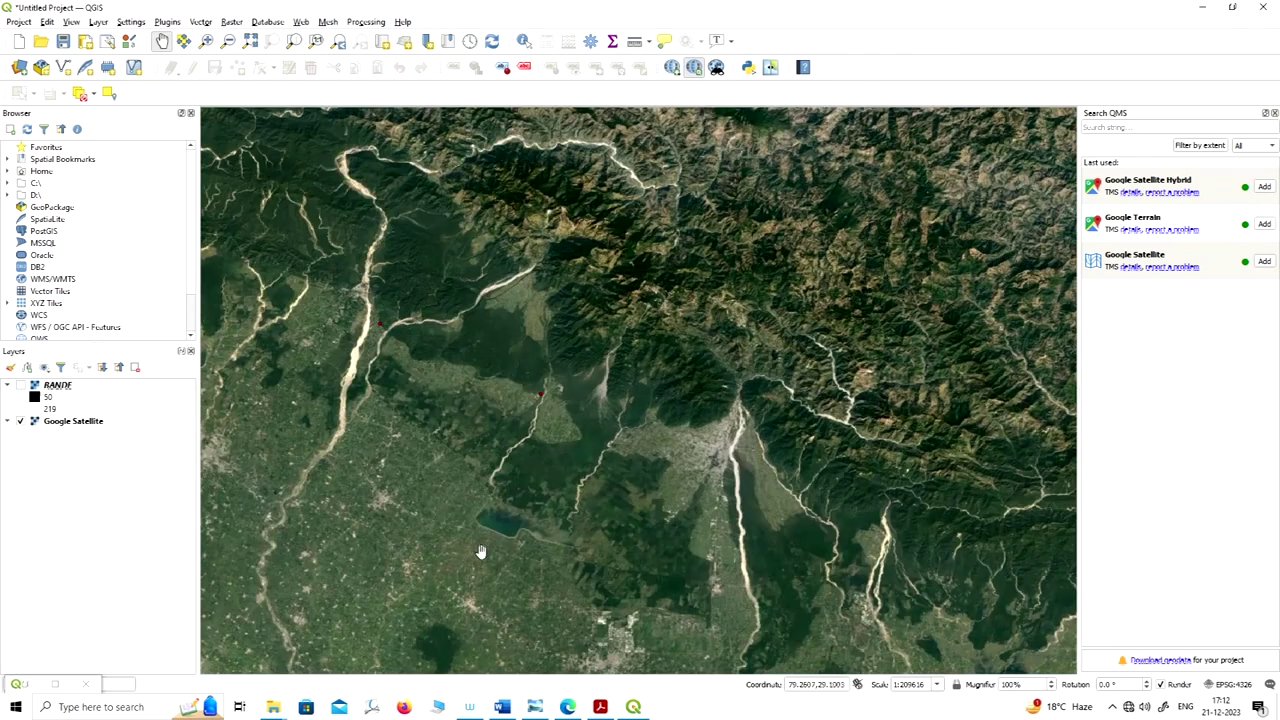
{"action": "scroll", "coordinate": [437, 505], "scroll_direction": "up", "scroll_amount": 4}
{"action": "scroll", "coordinate": [435, 405], "scroll_direction": "up", "scroll_amount": 6}
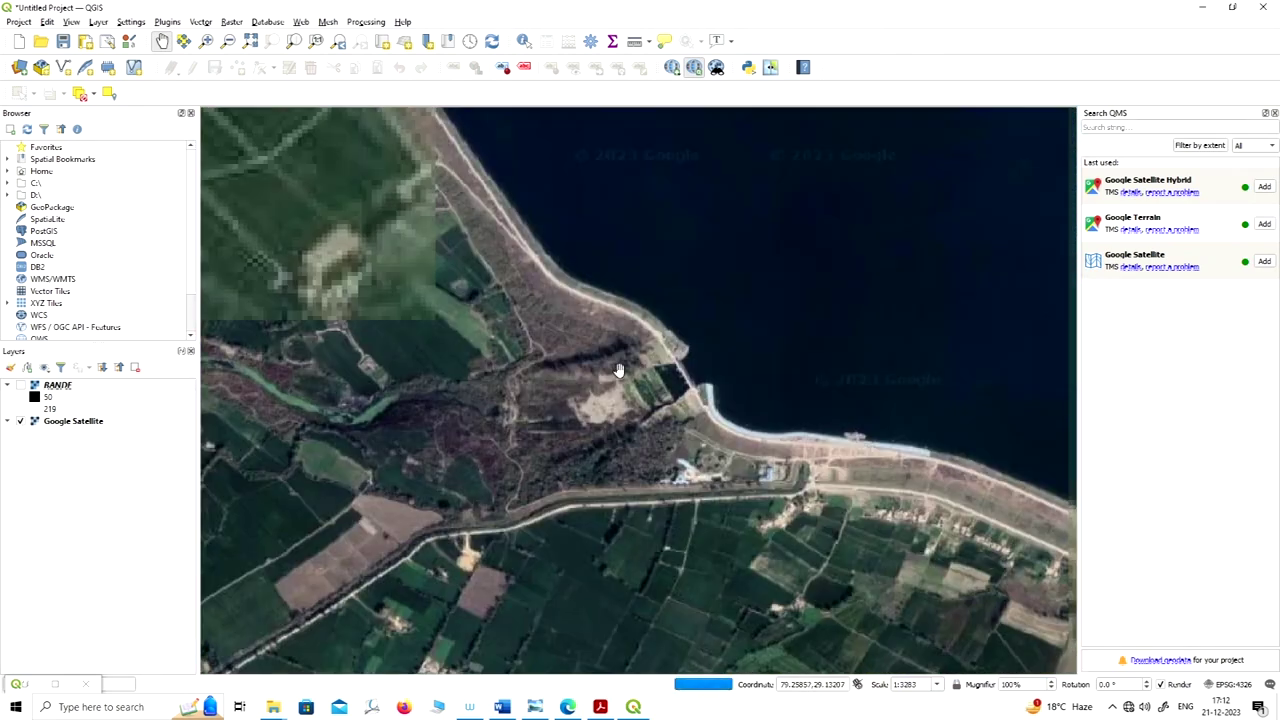
{"action": "scroll", "coordinate": [590, 385], "scroll_direction": "up", "scroll_amount": 1}
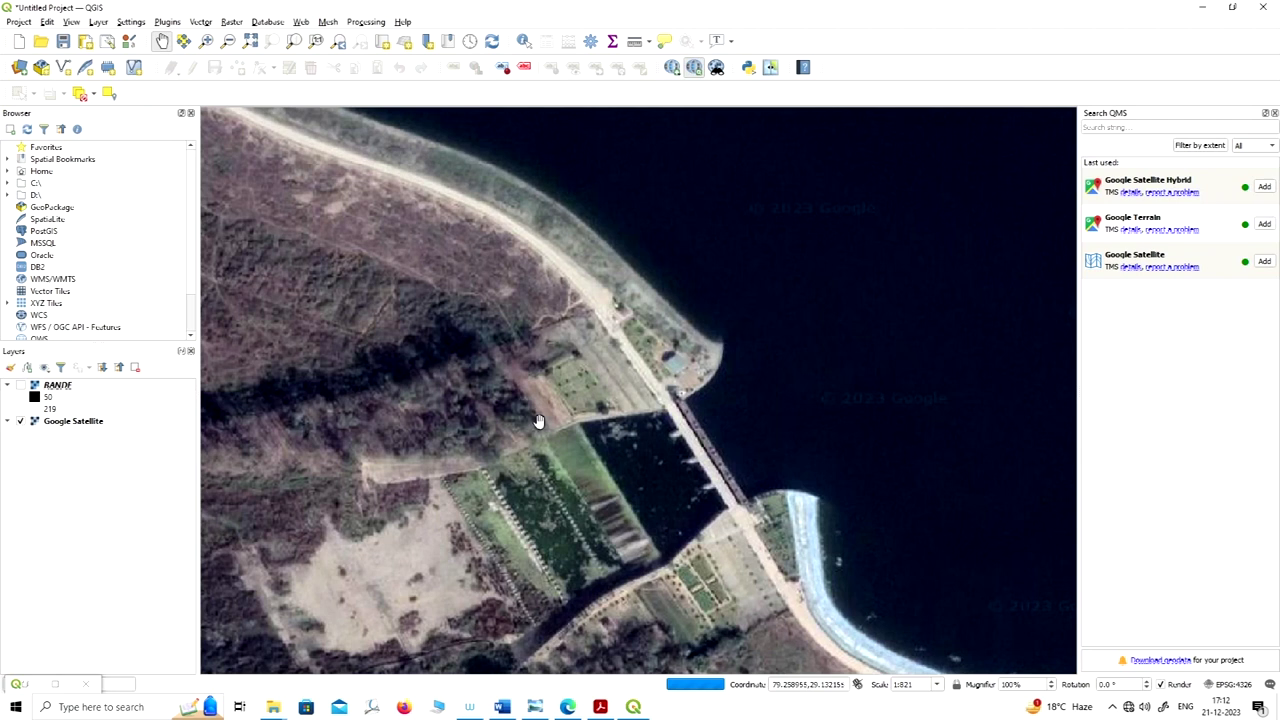
Step: Add a control point at the northwestern end of the reservoir's gated crossing, matched on the main map at about 79.2595, 29.1322
{"action": "scroll", "coordinate": [550, 415], "scroll_direction": "up", "scroll_amount": 1}
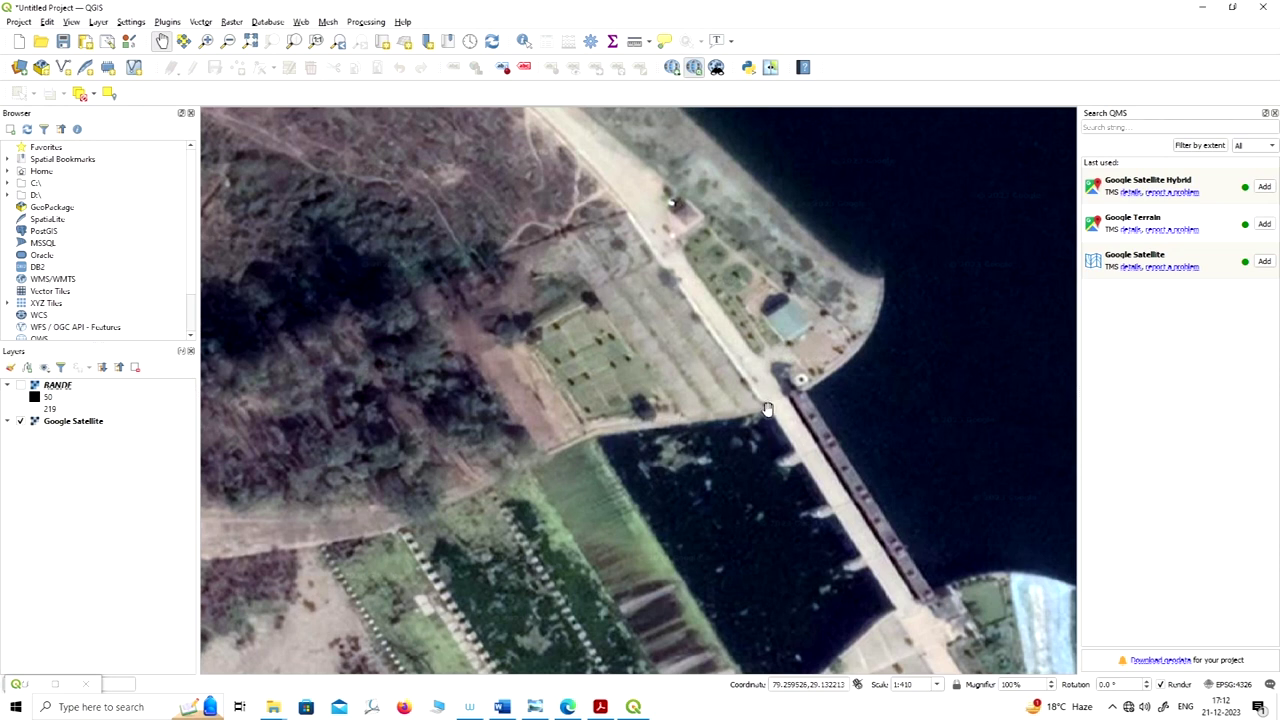
{"action": "key", "text": "alt+Tab"}
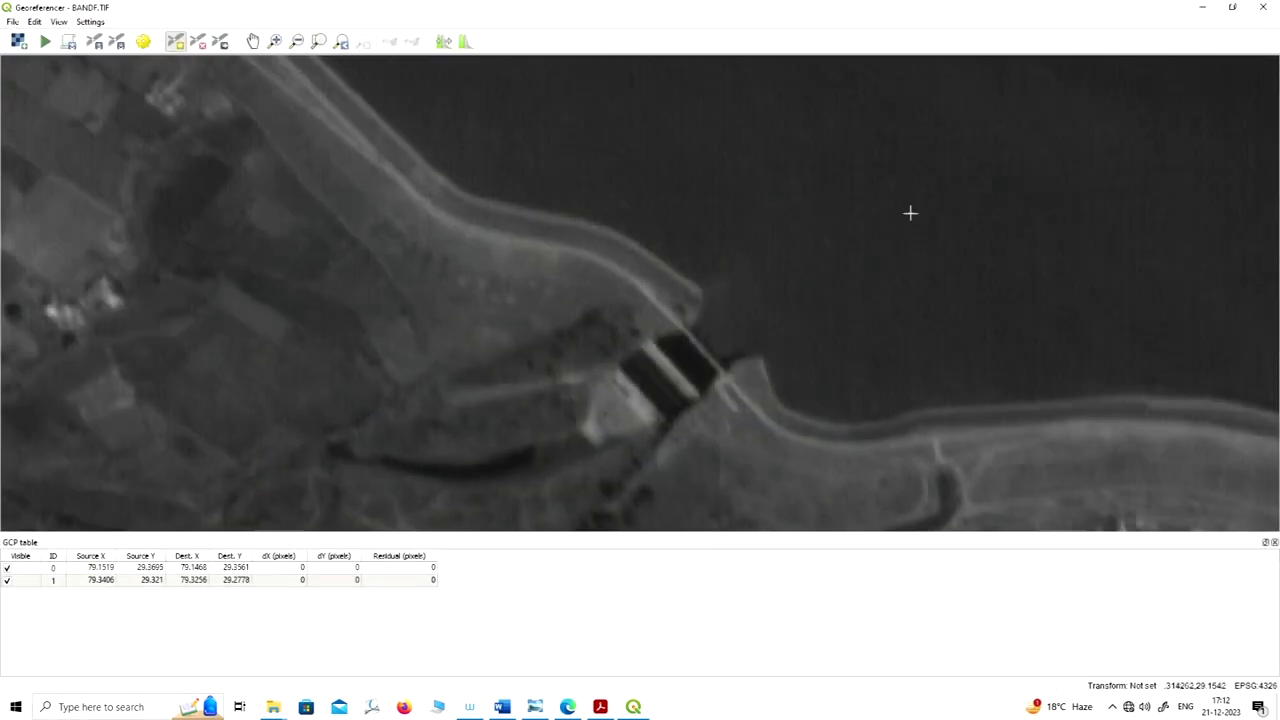
{"action": "scroll", "coordinate": [673, 349], "scroll_direction": "up", "scroll_amount": 1}
{"action": "left_click", "coordinate": [683, 314]}
{"action": "left_click", "coordinate": [632, 243]}
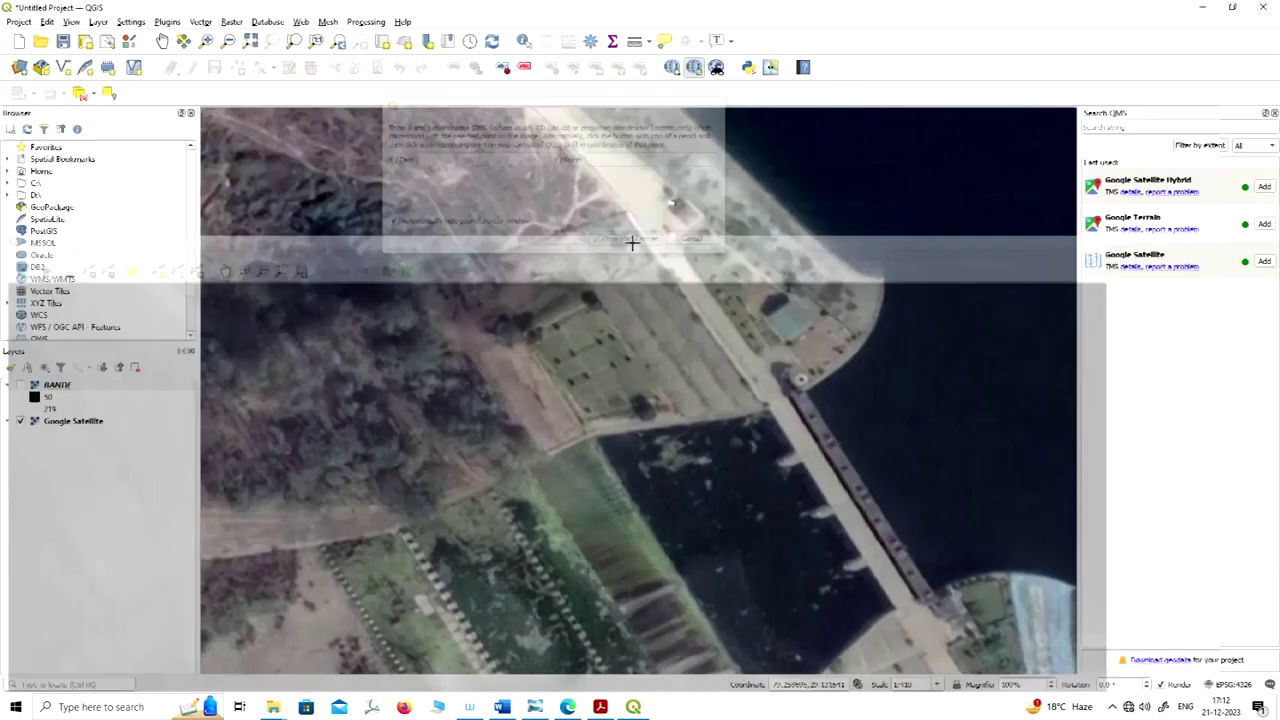
{"action": "left_click", "coordinate": [764, 405]}
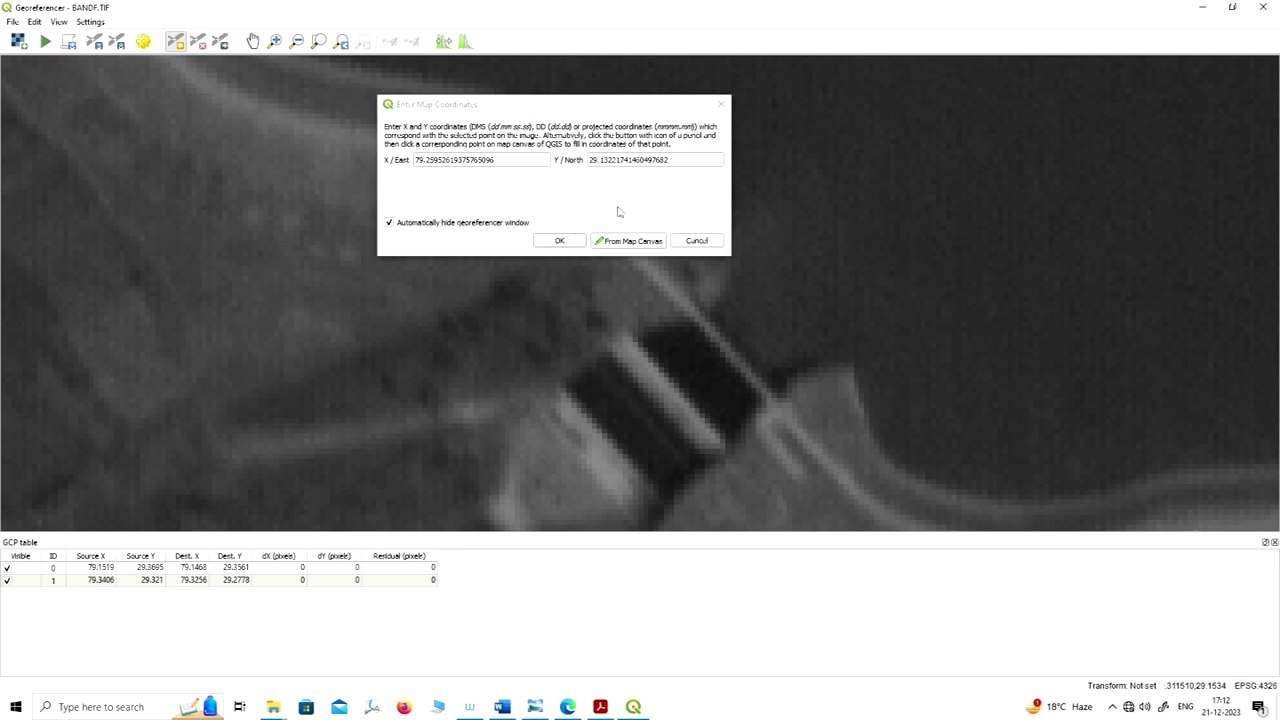
{"action": "left_click", "coordinate": [560, 241]}
Step: Examine the southwestern part of BANDF around the river and the railway line for a fourth recognizable control point
{"action": "scroll", "coordinate": [689, 354], "scroll_direction": "down", "scroll_amount": 8}
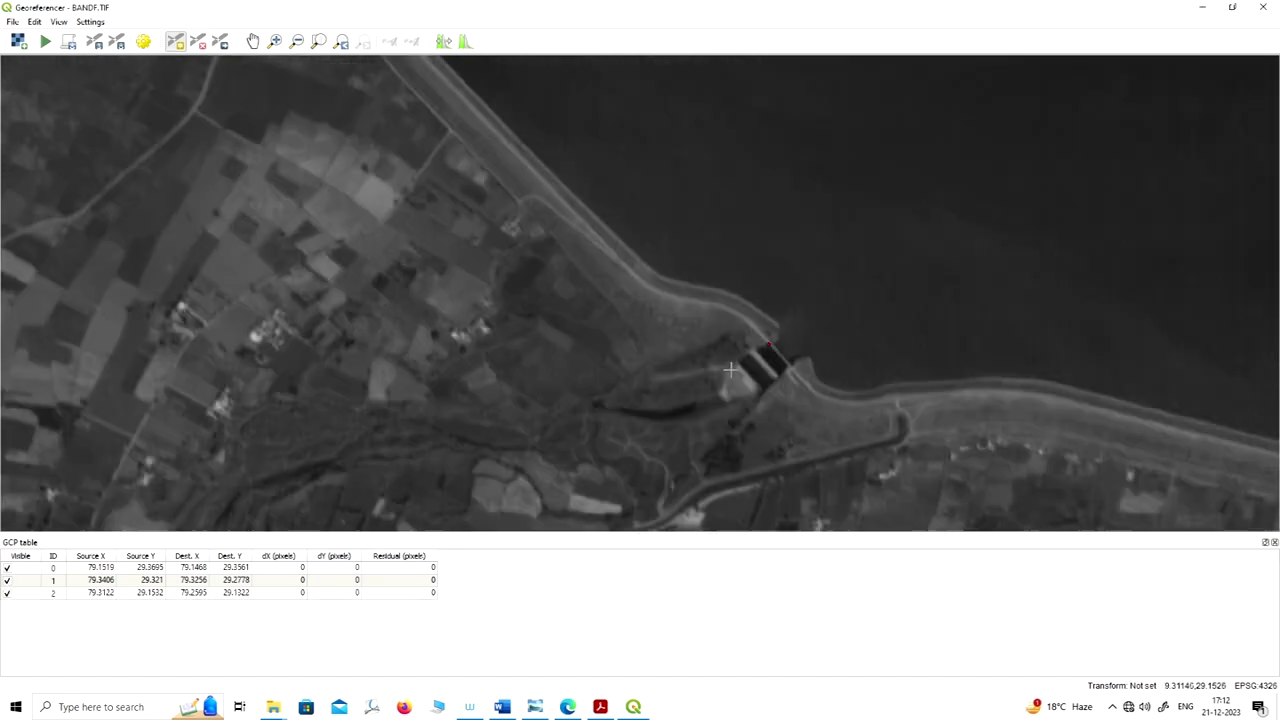
{"action": "scroll", "coordinate": [780, 340], "scroll_direction": "down", "scroll_amount": 4}
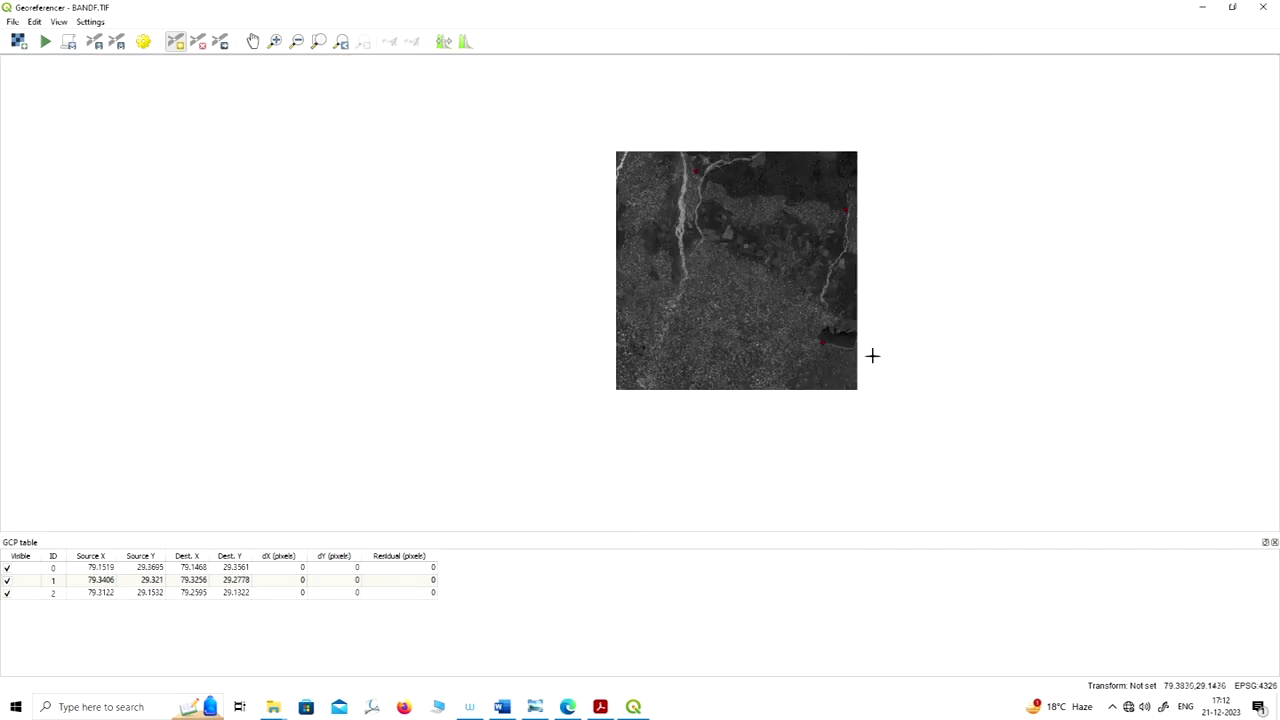
{"action": "scroll", "coordinate": [634, 350], "scroll_direction": "up", "scroll_amount": 6}
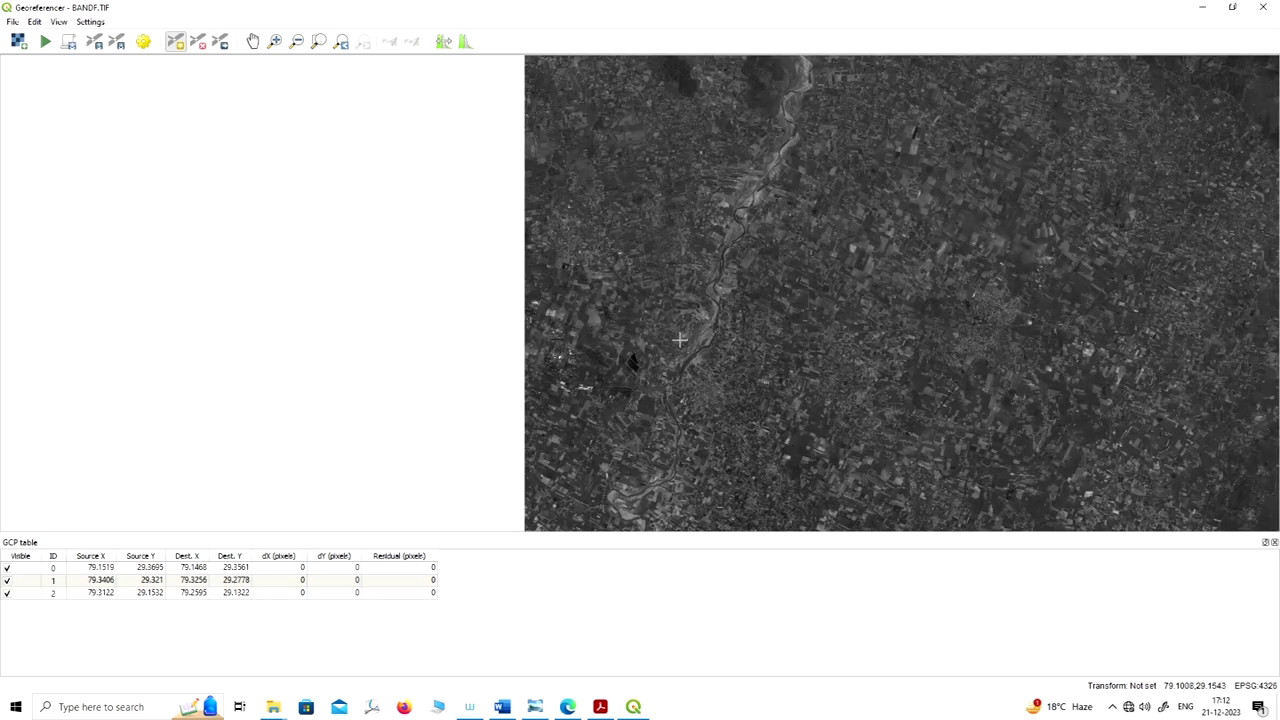
{"action": "scroll", "coordinate": [621, 400], "scroll_direction": "up", "scroll_amount": 2}
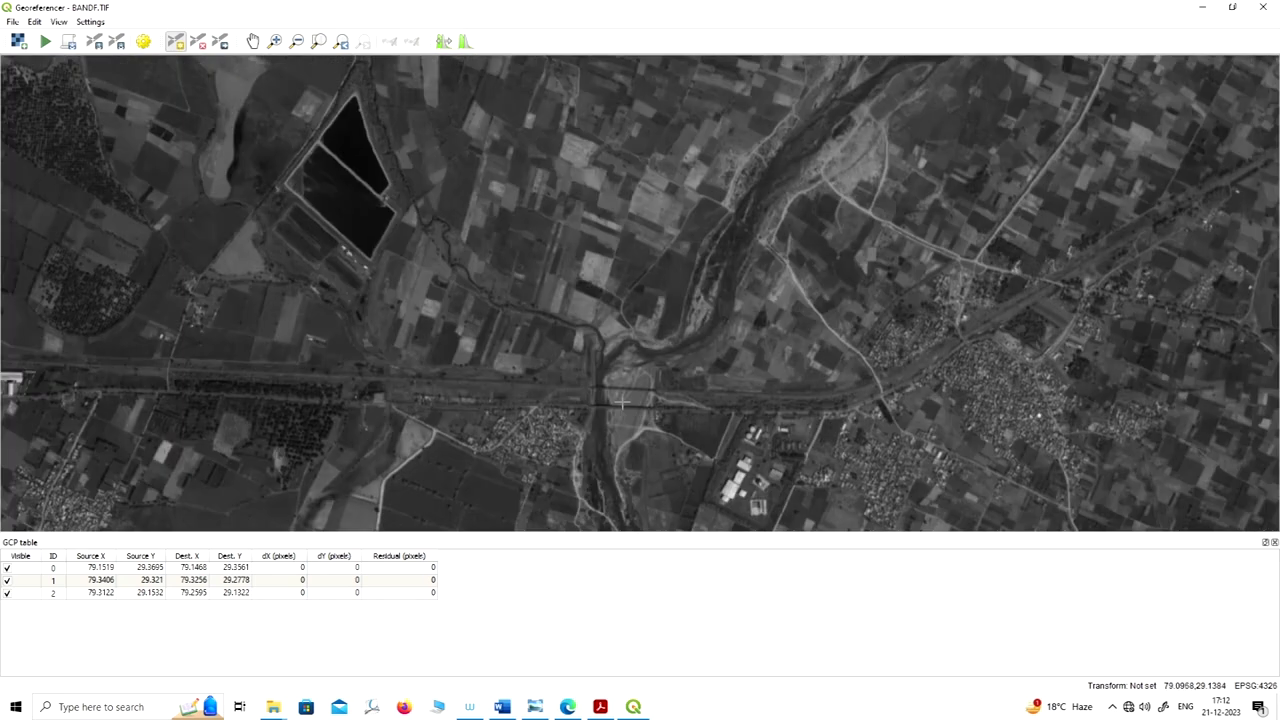
{"action": "scroll", "coordinate": [634, 380], "scroll_direction": "down", "scroll_amount": 5}
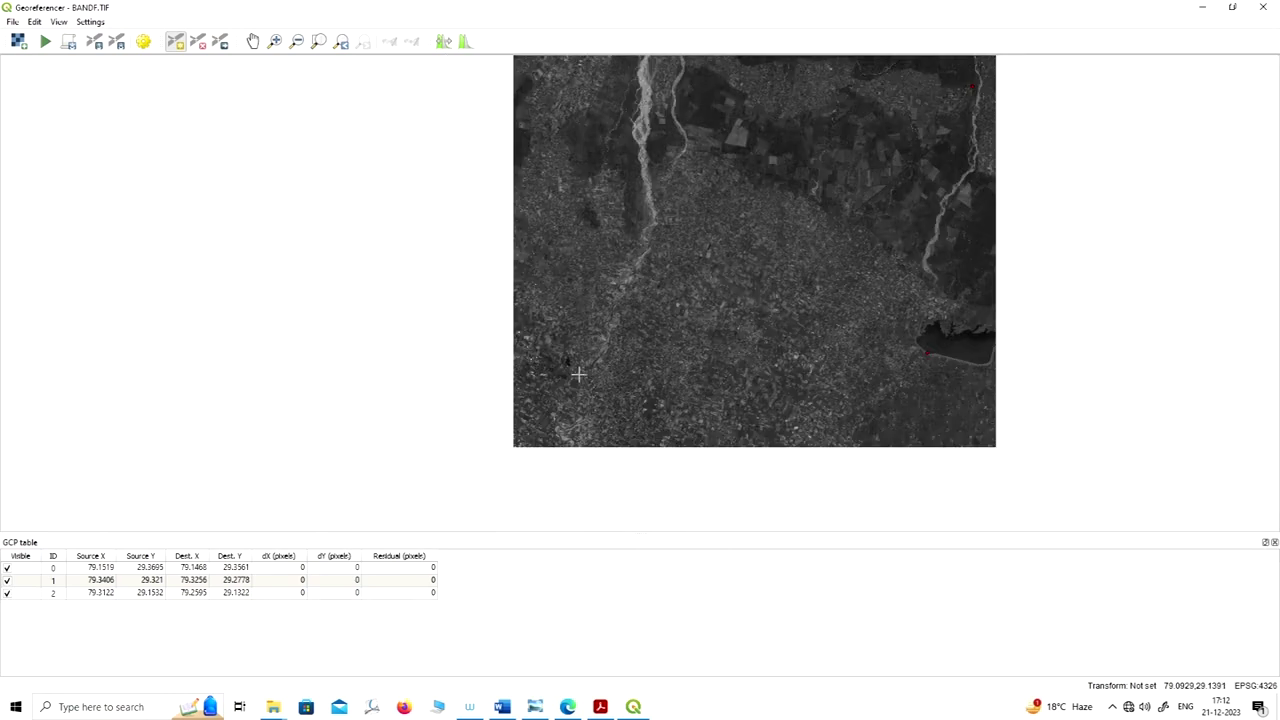
{"action": "scroll", "coordinate": [582, 376], "scroll_direction": "up", "scroll_amount": 5}
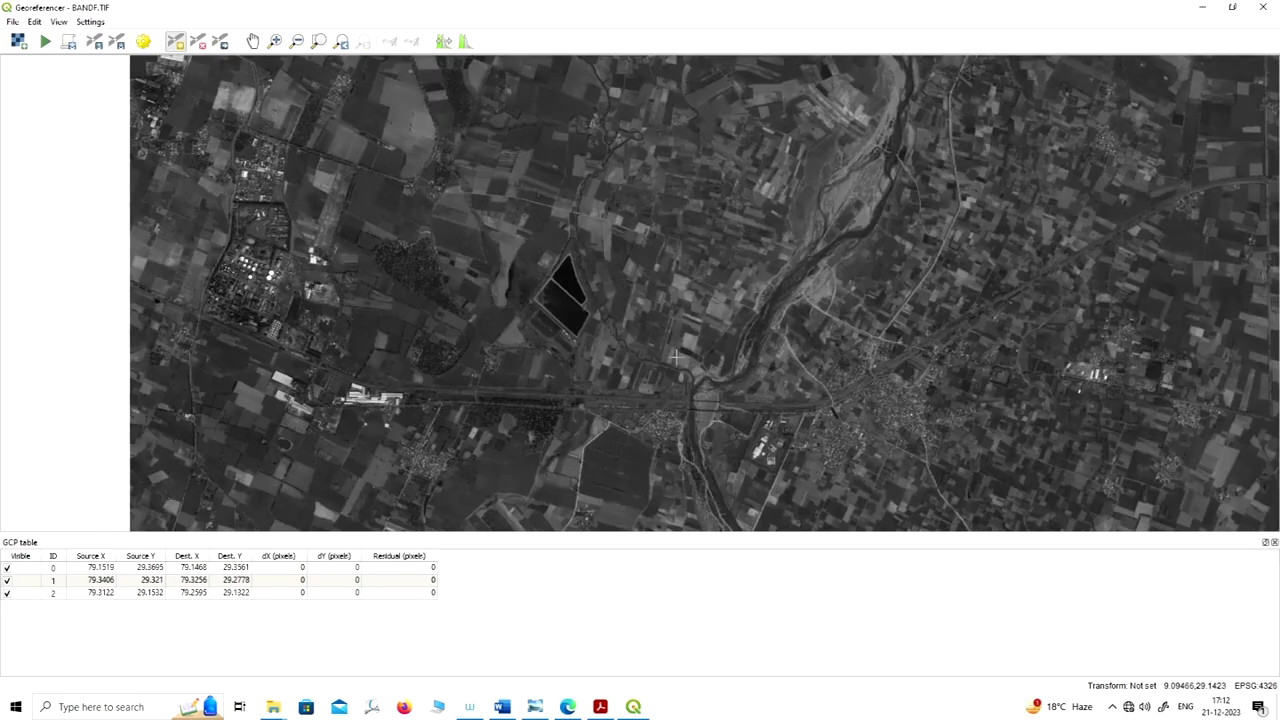
{"action": "scroll", "coordinate": [703, 410], "scroll_direction": "up", "scroll_amount": 1}
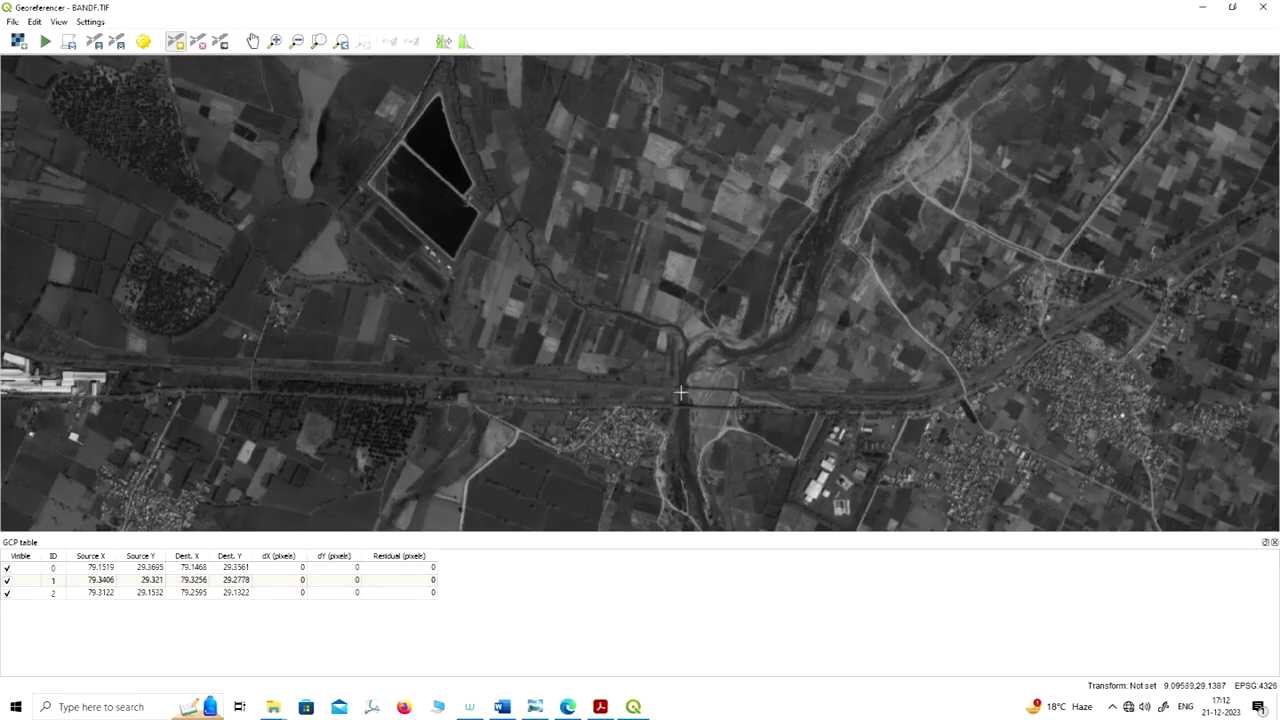
{"action": "scroll", "coordinate": [630, 385], "scroll_direction": "down", "scroll_amount": 5}
{"action": "scroll", "coordinate": [628, 383], "scroll_direction": "up", "scroll_amount": 4}
{"action": "scroll", "coordinate": [625, 381], "scroll_direction": "down", "scroll_amount": 1}
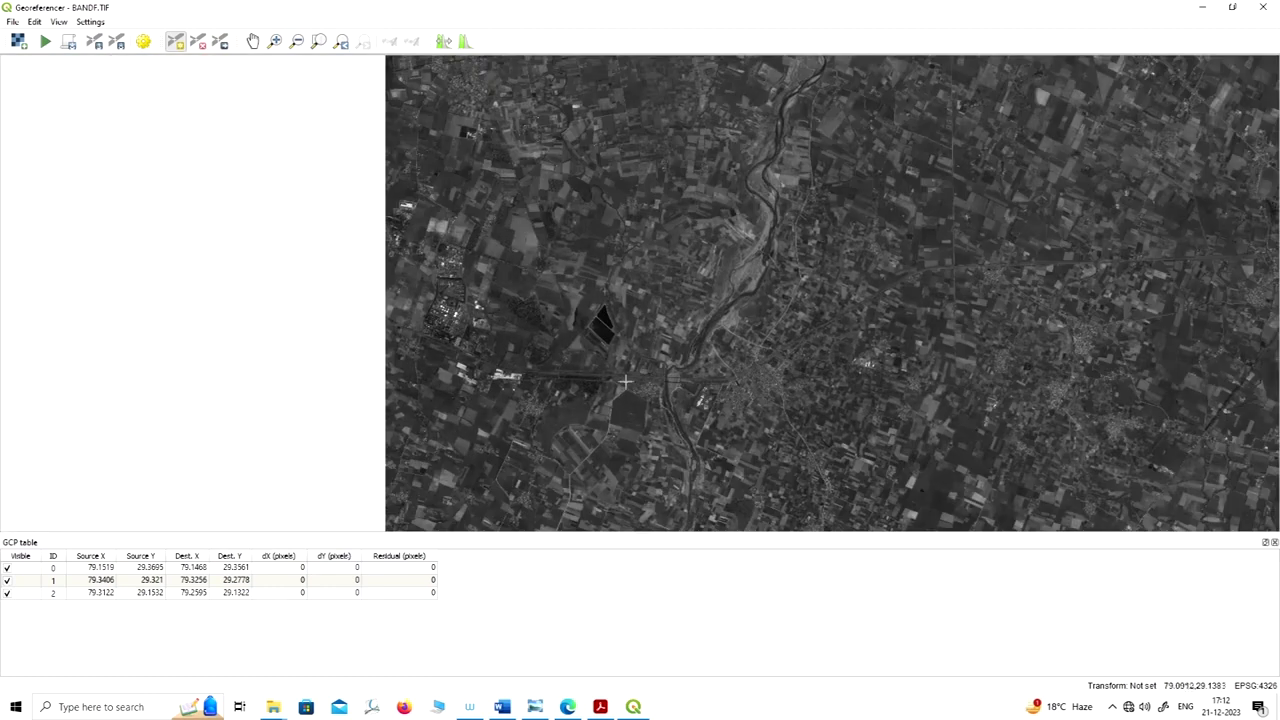
{"action": "scroll", "coordinate": [478, 372], "scroll_direction": "up", "scroll_amount": 1}
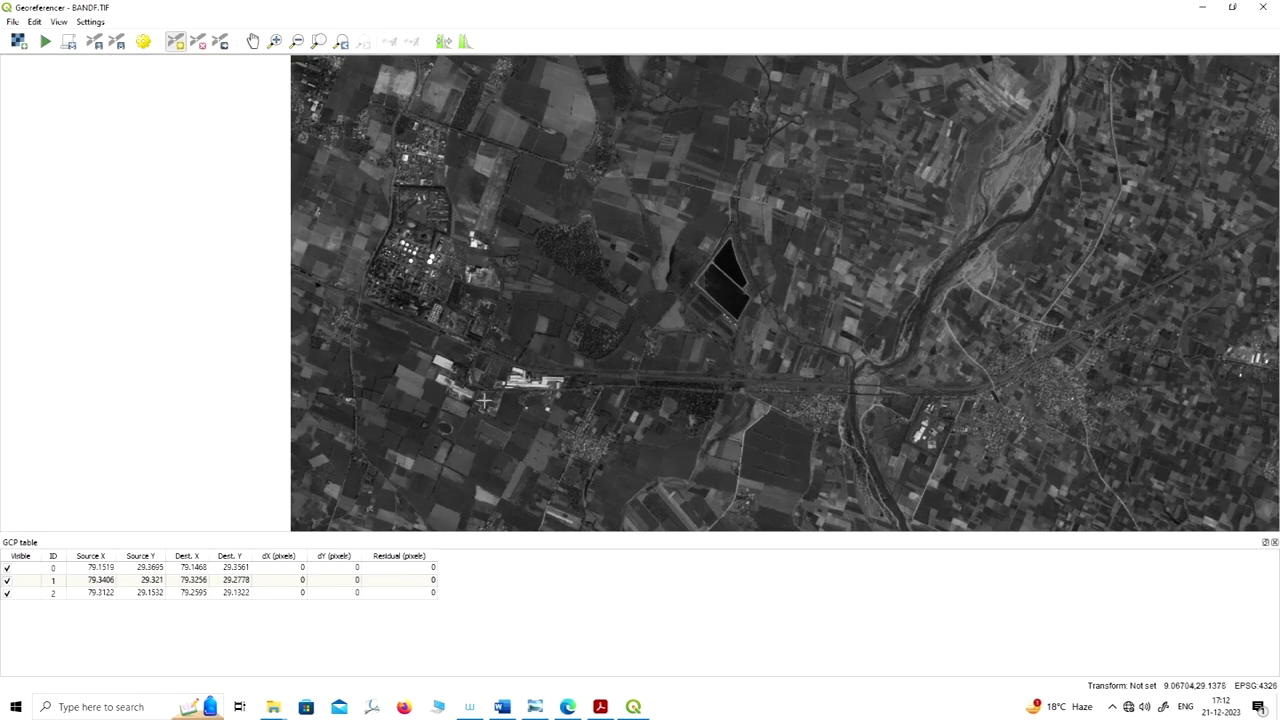
Step: Trace the western river southward in BANDF and inspect the two parallel bridges where it meets the railway
{"action": "left_click", "coordinate": [1202, 7]}
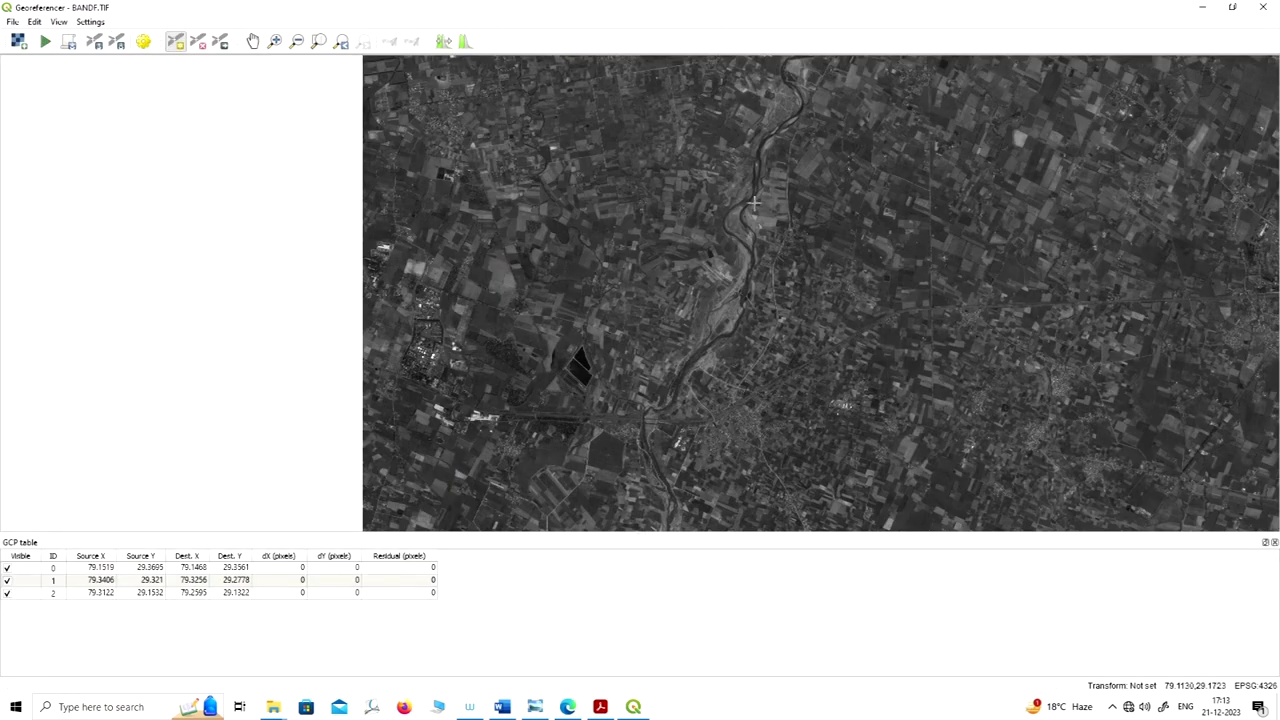
{"action": "scroll", "coordinate": [754, 204], "scroll_direction": "down", "scroll_amount": 1}
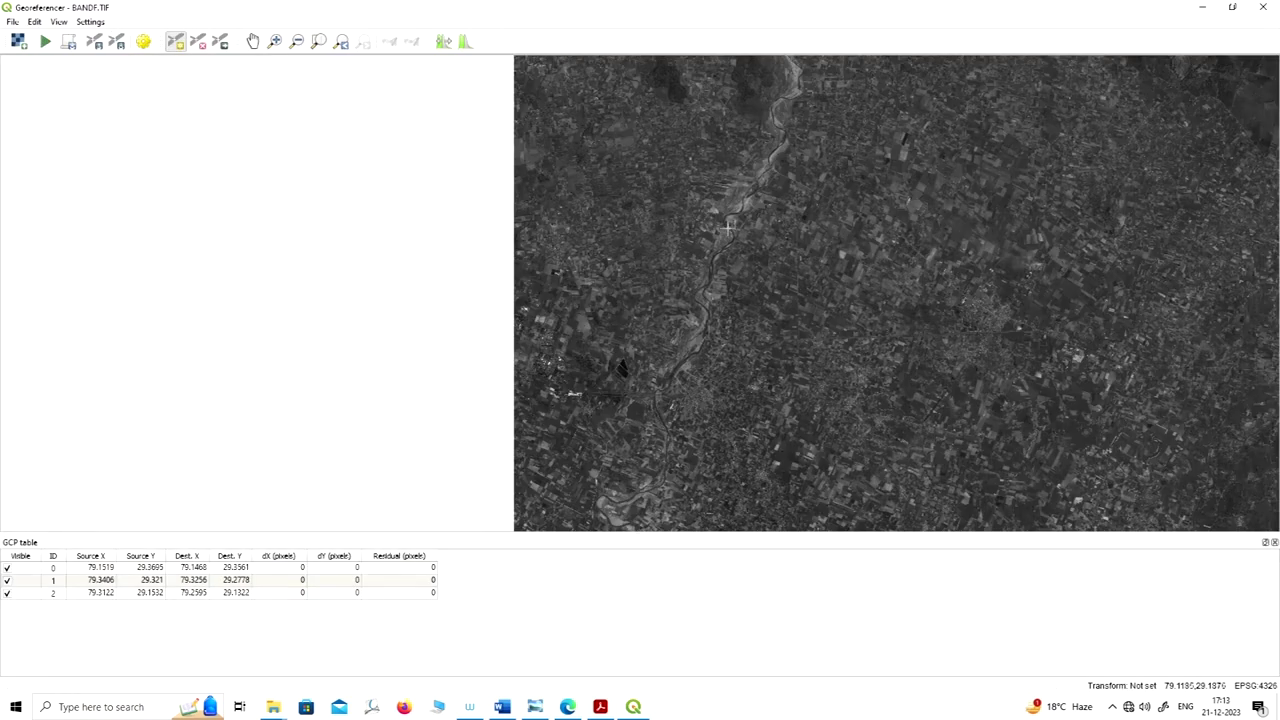
{"action": "scroll", "coordinate": [735, 240], "scroll_direction": "down", "scroll_amount": 1}
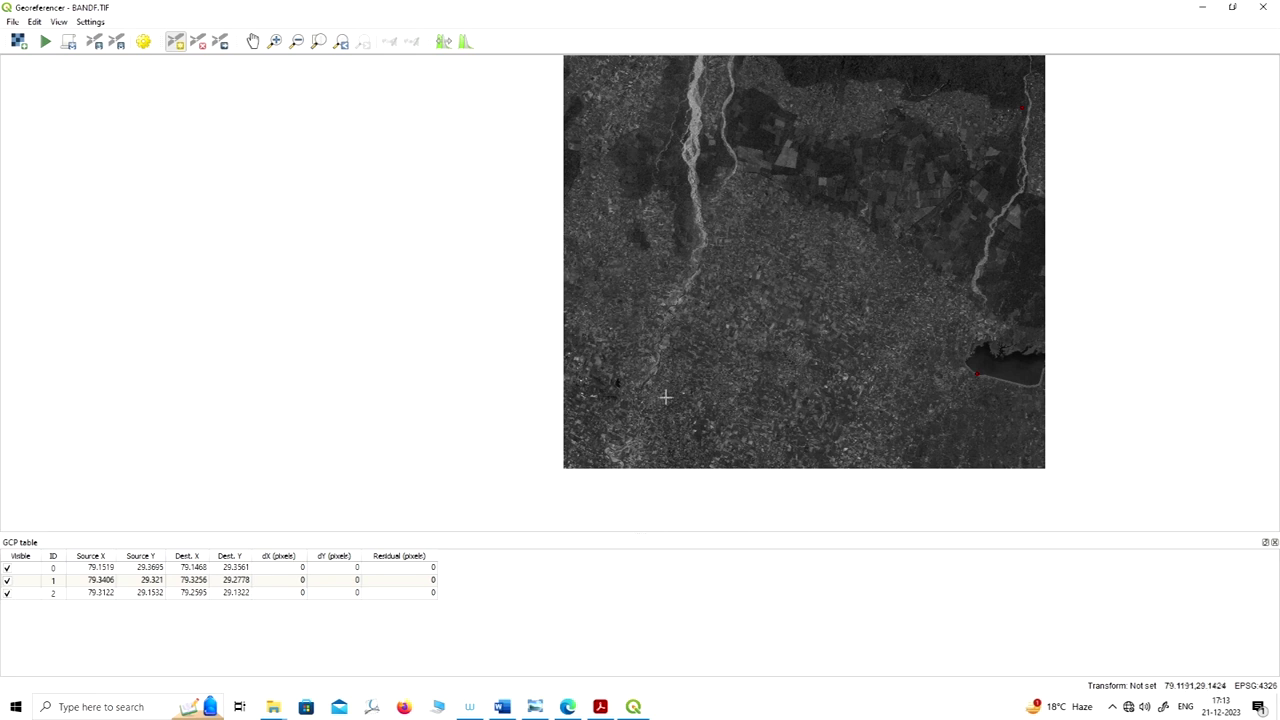
{"action": "scroll", "coordinate": [661, 405], "scroll_direction": "up", "scroll_amount": 4}
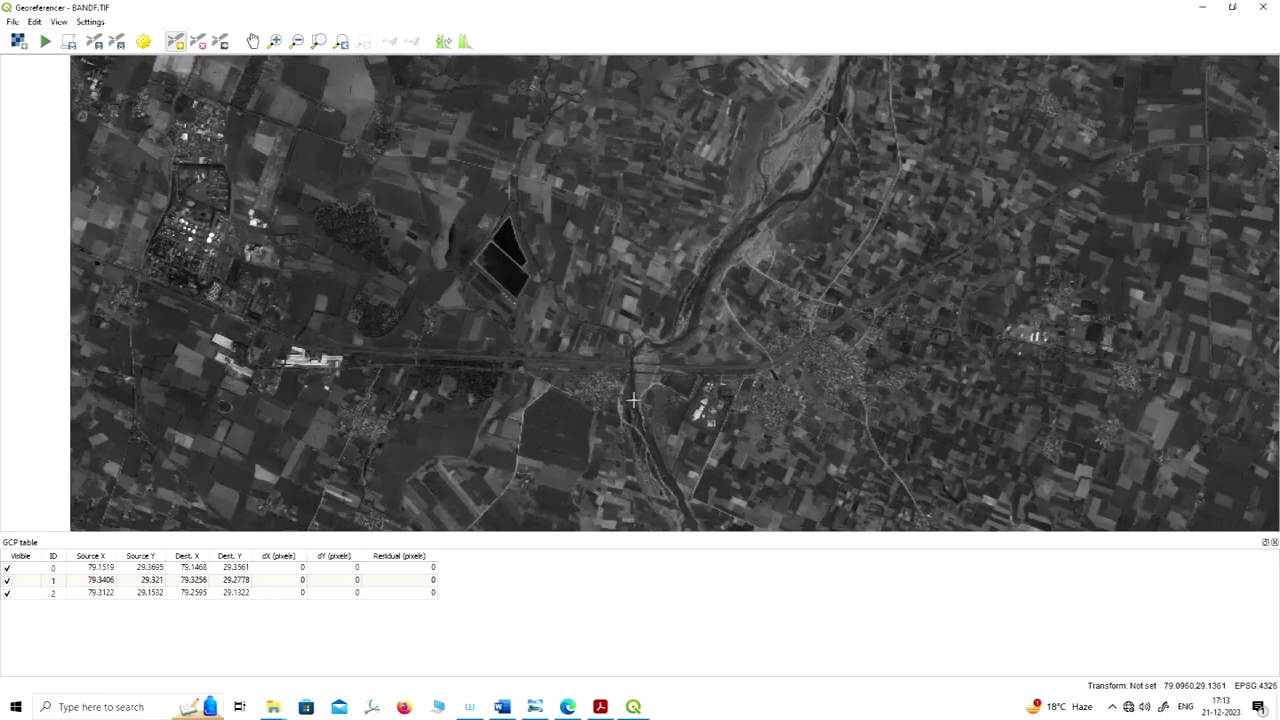
{"action": "scroll", "coordinate": [689, 320], "scroll_direction": "down", "scroll_amount": 2}
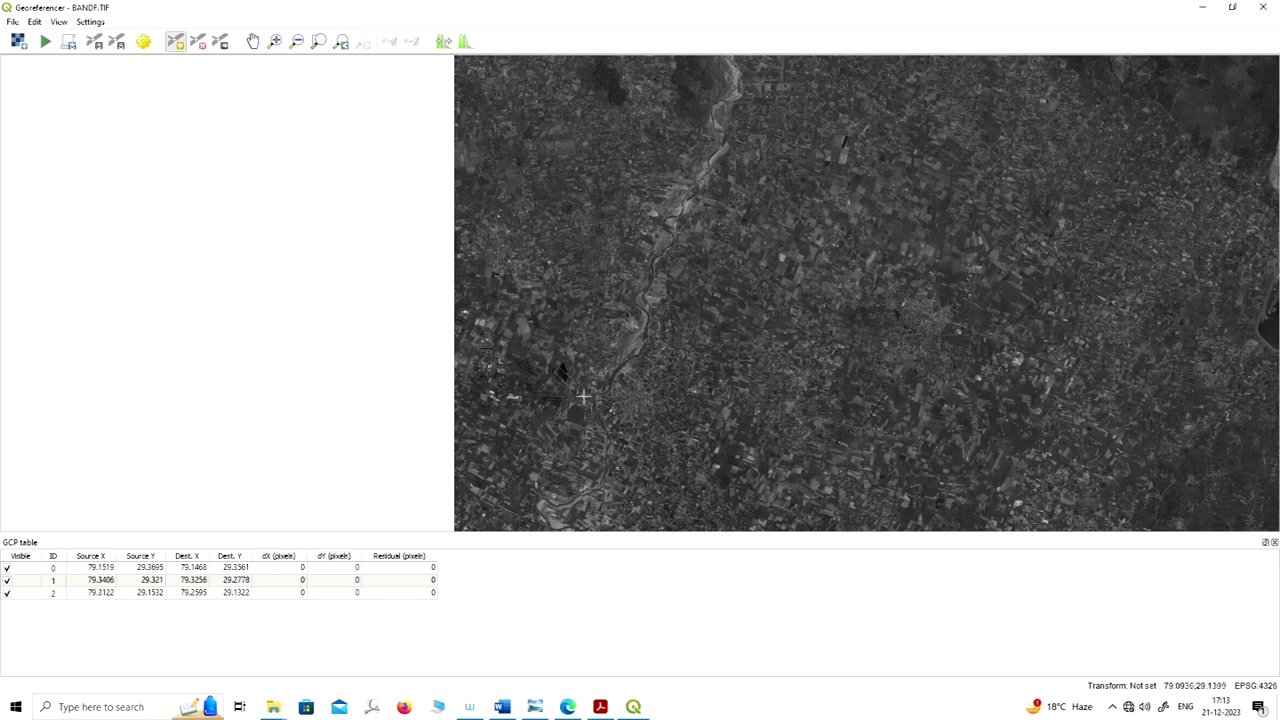
{"action": "scroll", "coordinate": [583, 397], "scroll_direction": "down", "scroll_amount": 2}
{"action": "scroll", "coordinate": [575, 300], "scroll_direction": "down", "scroll_amount": 1}
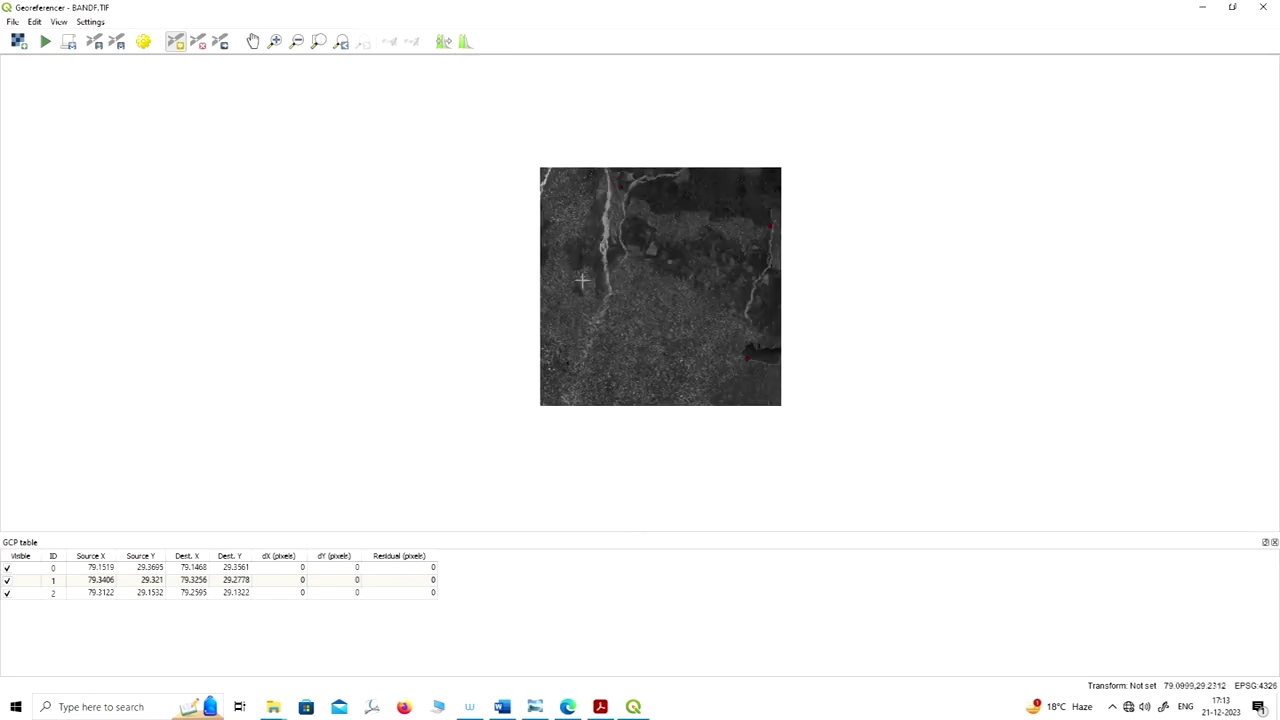
{"action": "scroll", "coordinate": [571, 343], "scroll_direction": "up", "scroll_amount": 2}
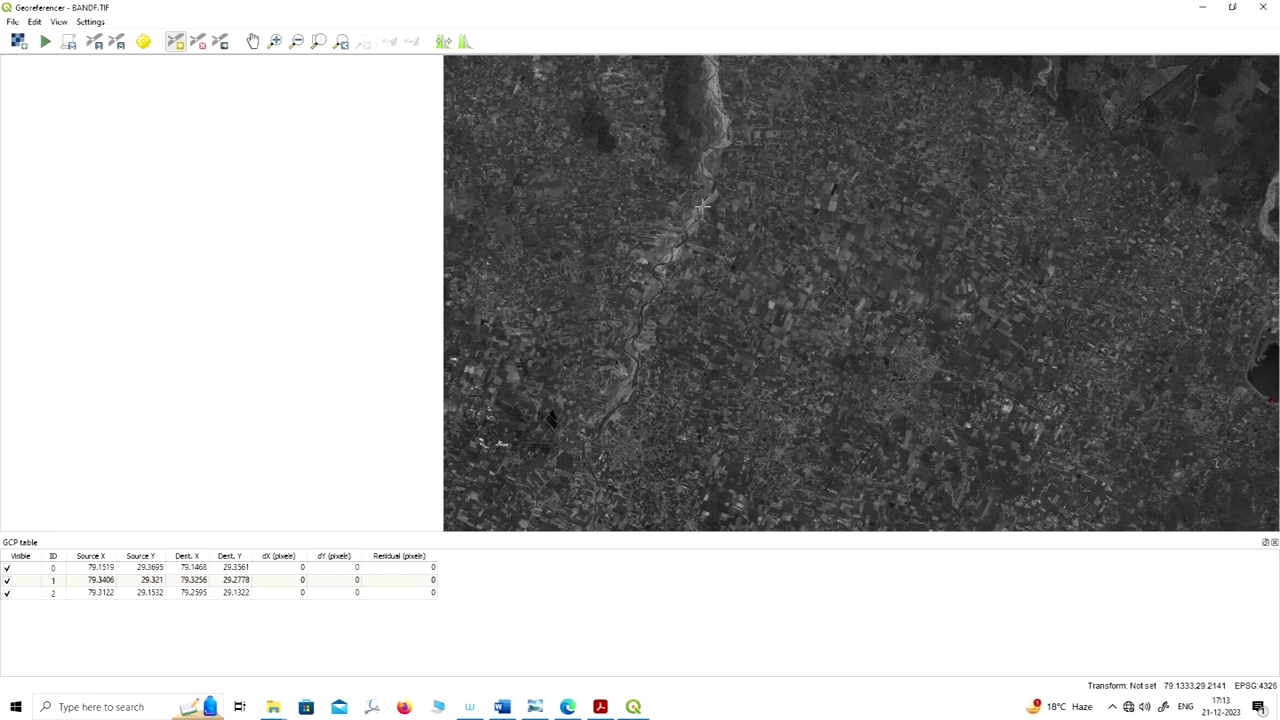
{"action": "scroll", "coordinate": [597, 423], "scroll_direction": "down", "scroll_amount": 1}
{"action": "scroll", "coordinate": [597, 423], "scroll_direction": "up", "scroll_amount": 3}
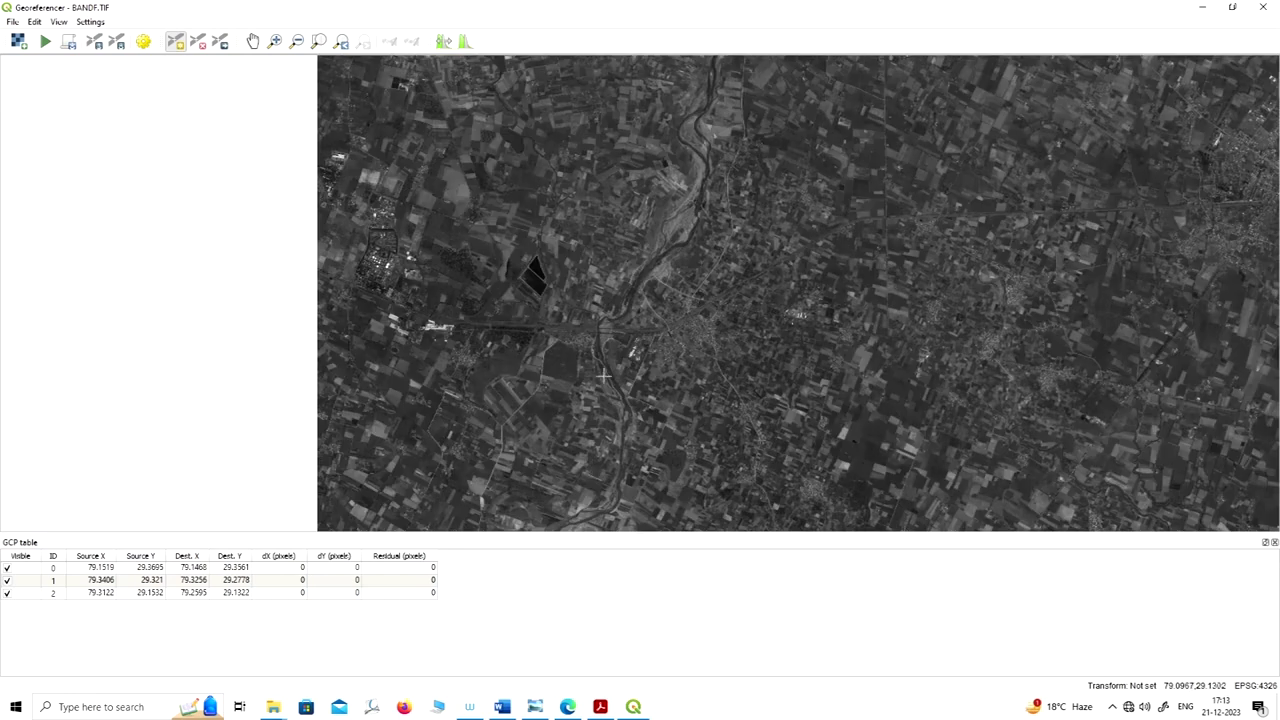
{"action": "scroll", "coordinate": [603, 332], "scroll_direction": "up", "scroll_amount": 1}
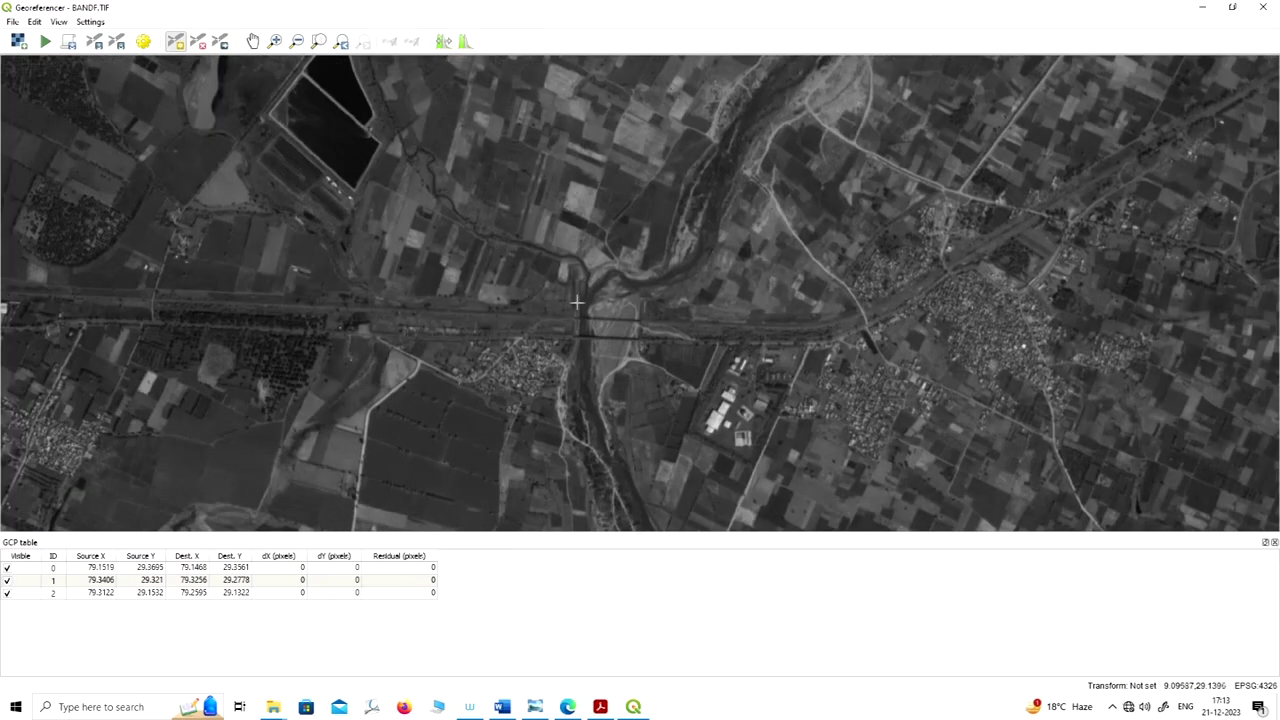
{"action": "scroll", "coordinate": [580, 333], "scroll_direction": "up", "scroll_amount": 1}
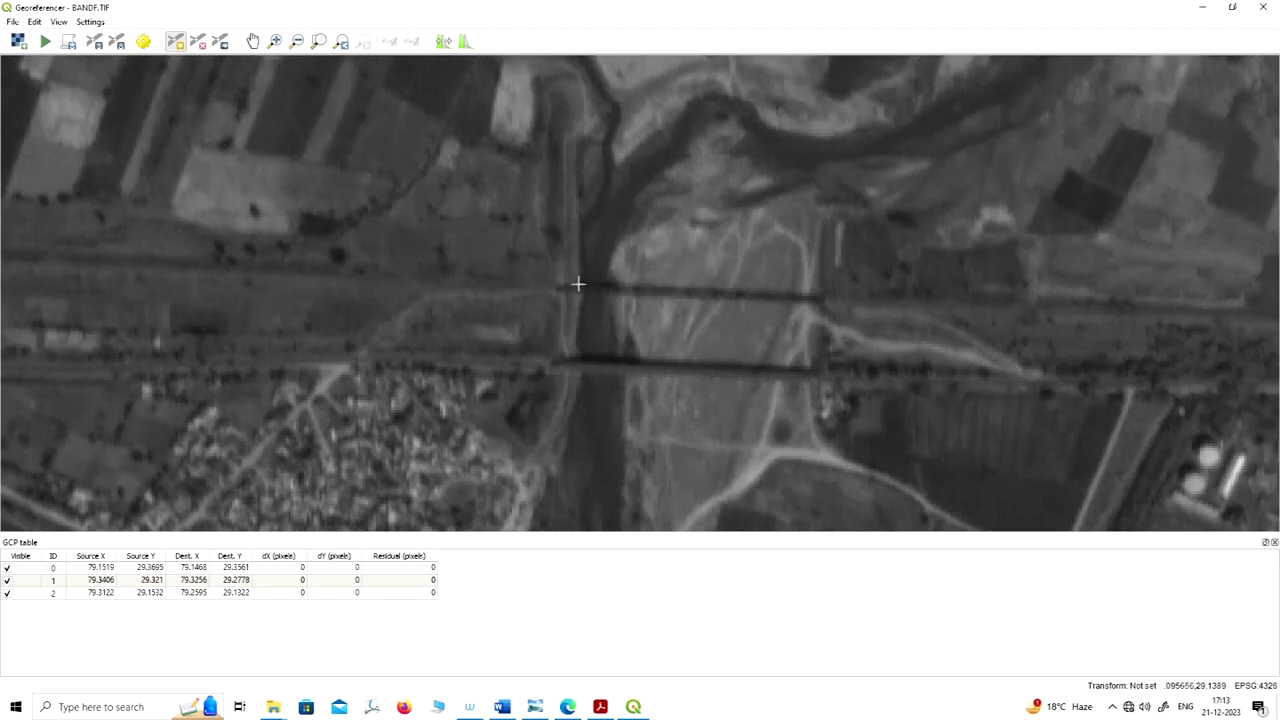
{"action": "scroll", "coordinate": [572, 287], "scroll_direction": "down", "scroll_amount": 2}
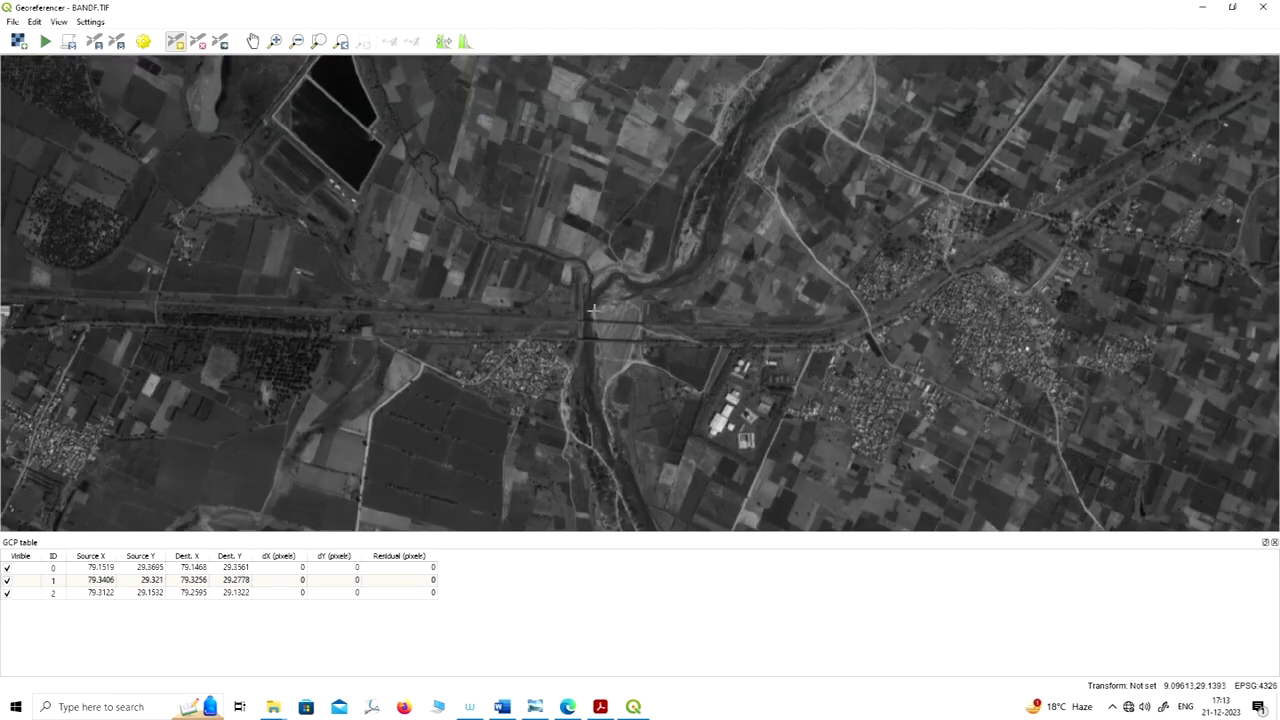
Step: Locate the same pair of river bridges in the main map's Google Satellite imagery, then return to the BANDF image
{"action": "left_click", "coordinate": [1203, 12]}
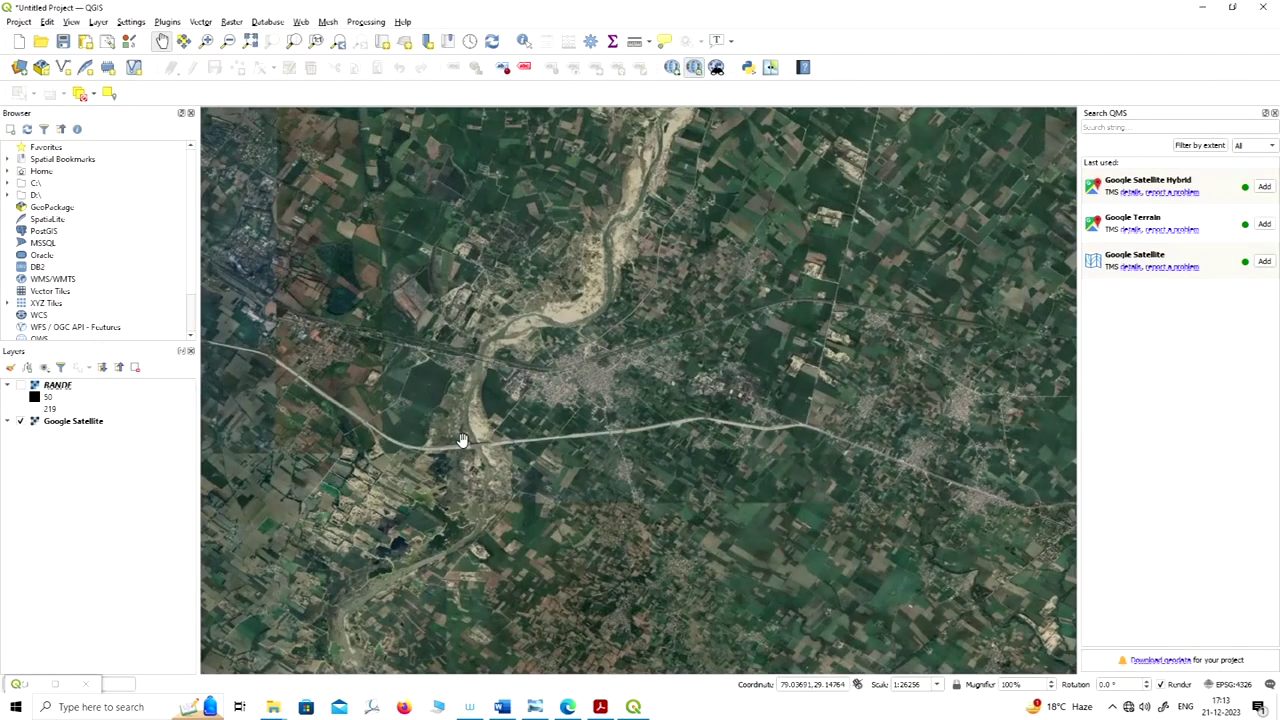
{"action": "scroll", "coordinate": [470, 340], "scroll_direction": "up", "scroll_amount": 2}
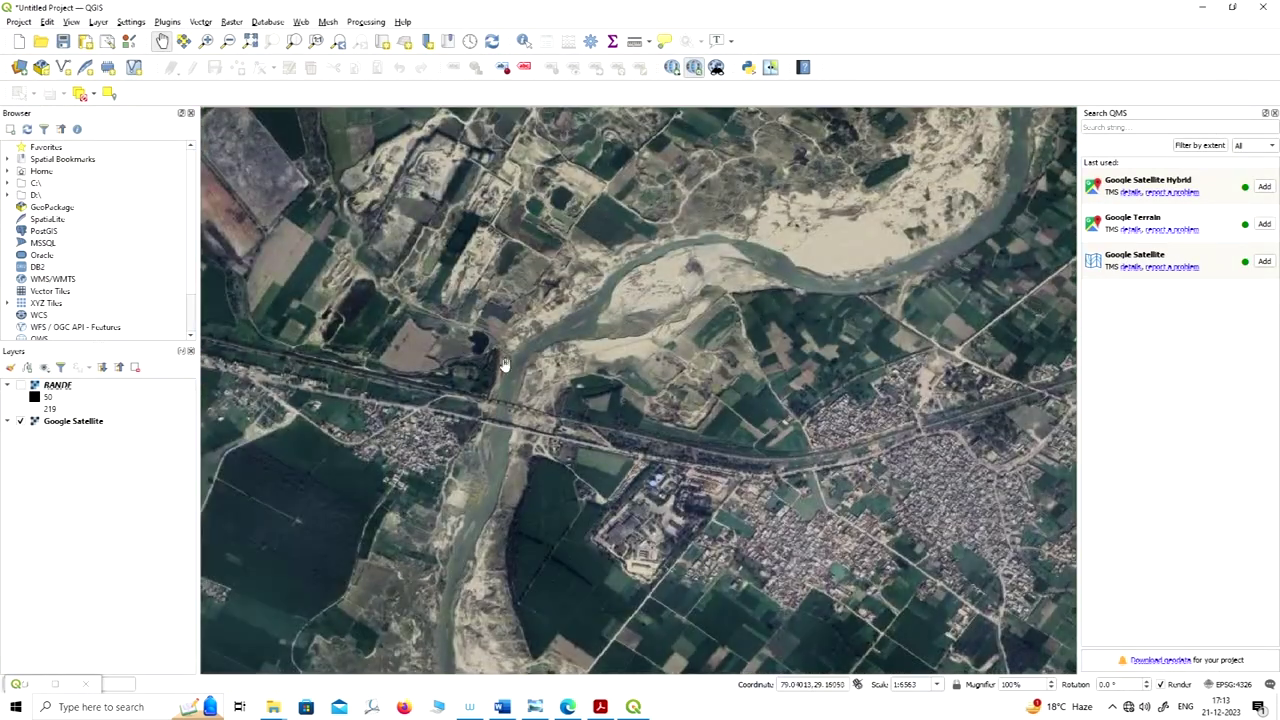
{"action": "scroll", "coordinate": [493, 398], "scroll_direction": "up", "scroll_amount": 1}
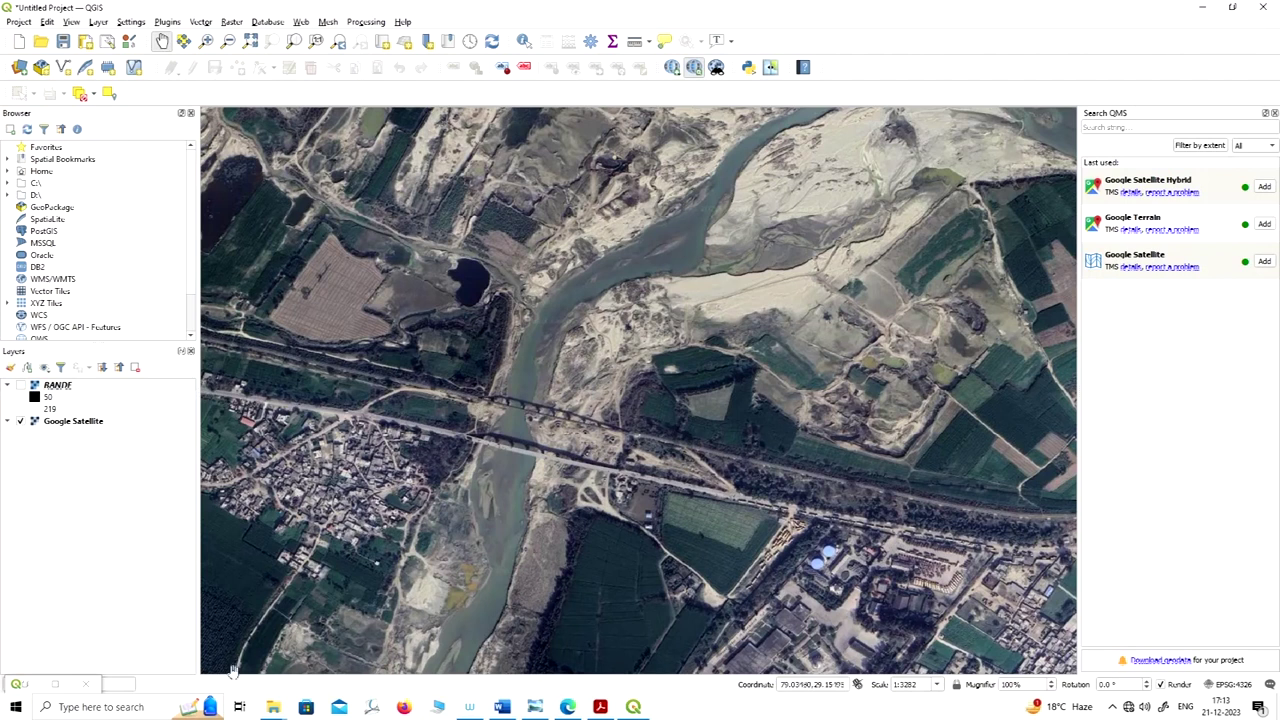
{"action": "left_click", "coordinate": [55, 684]}
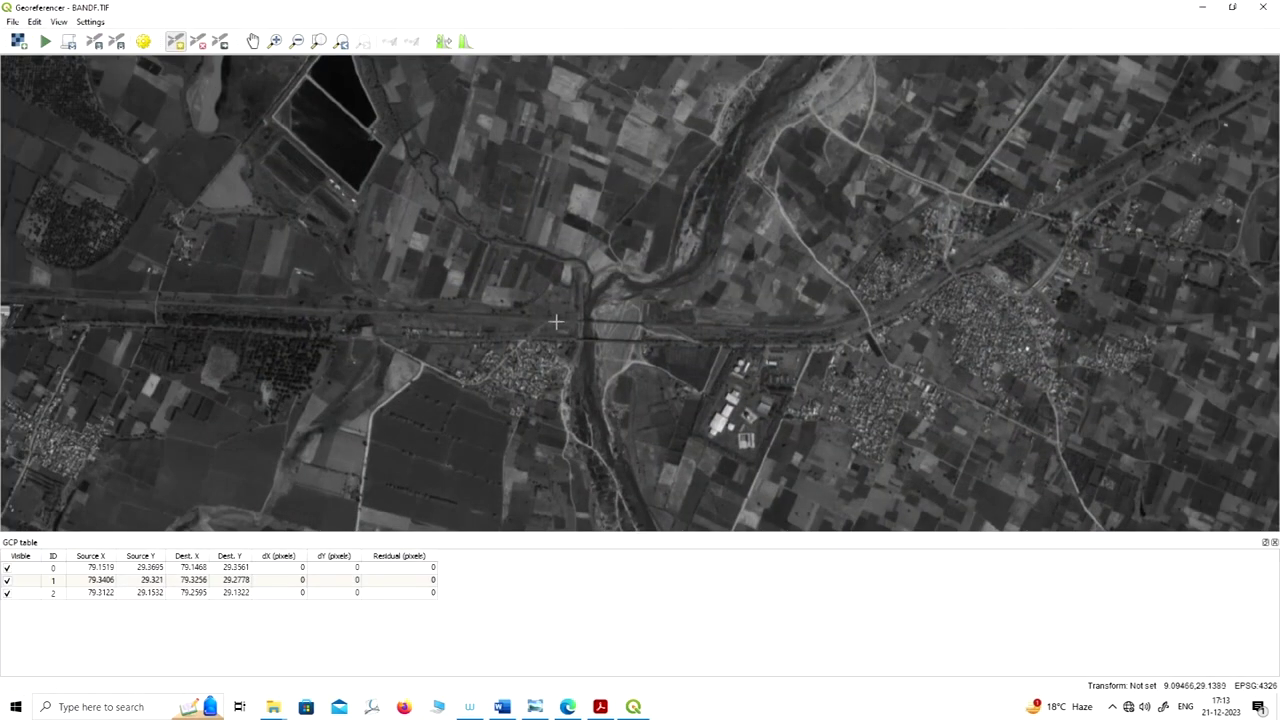
Step: Add a control point at the western end of the northern river bridge, matched on the main map at about 79.0389, 29.1596
{"action": "scroll", "coordinate": [579, 316], "scroll_direction": "up", "scroll_amount": 2}
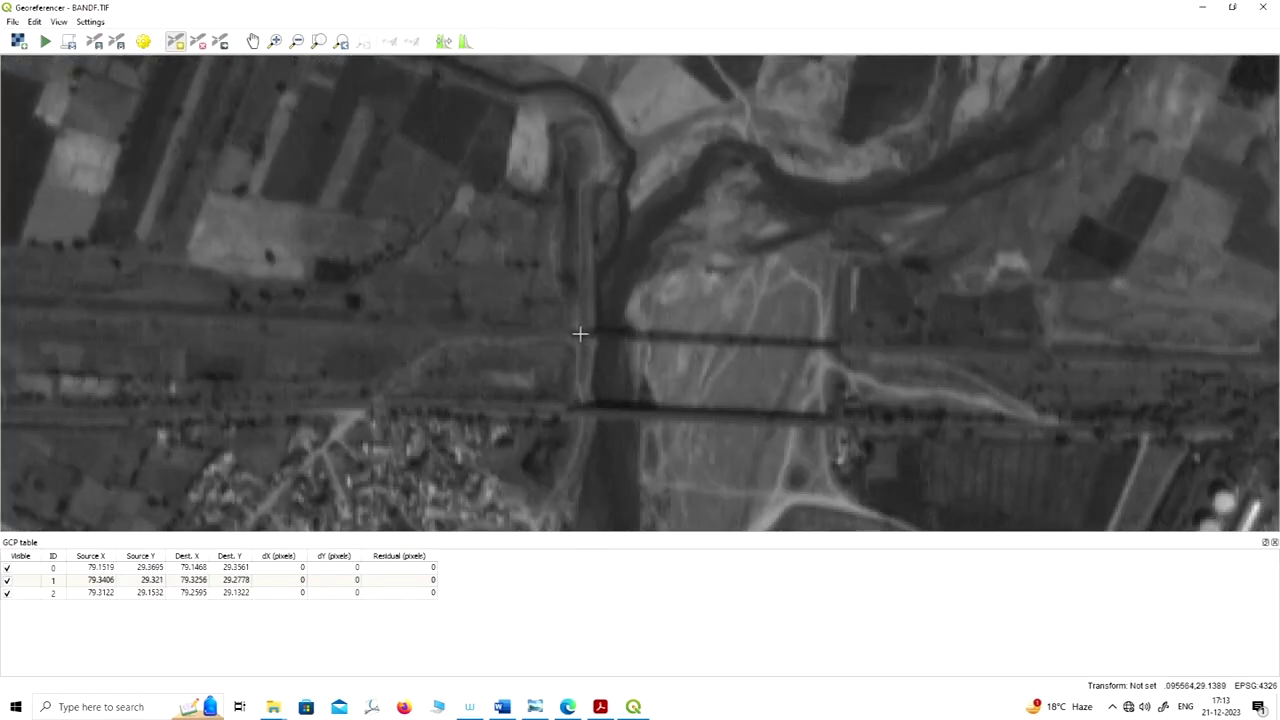
{"action": "left_click", "coordinate": [580, 334]}
{"action": "left_click", "coordinate": [647, 244]}
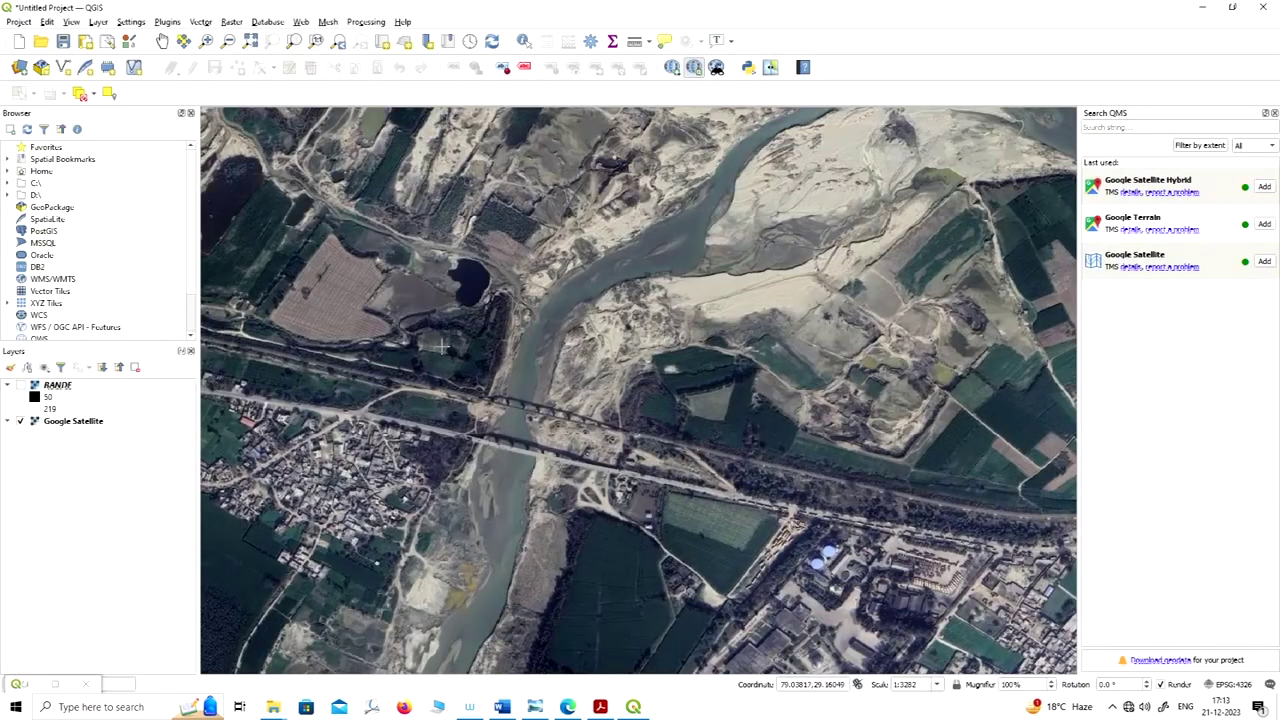
{"action": "left_click", "coordinate": [484, 399]}
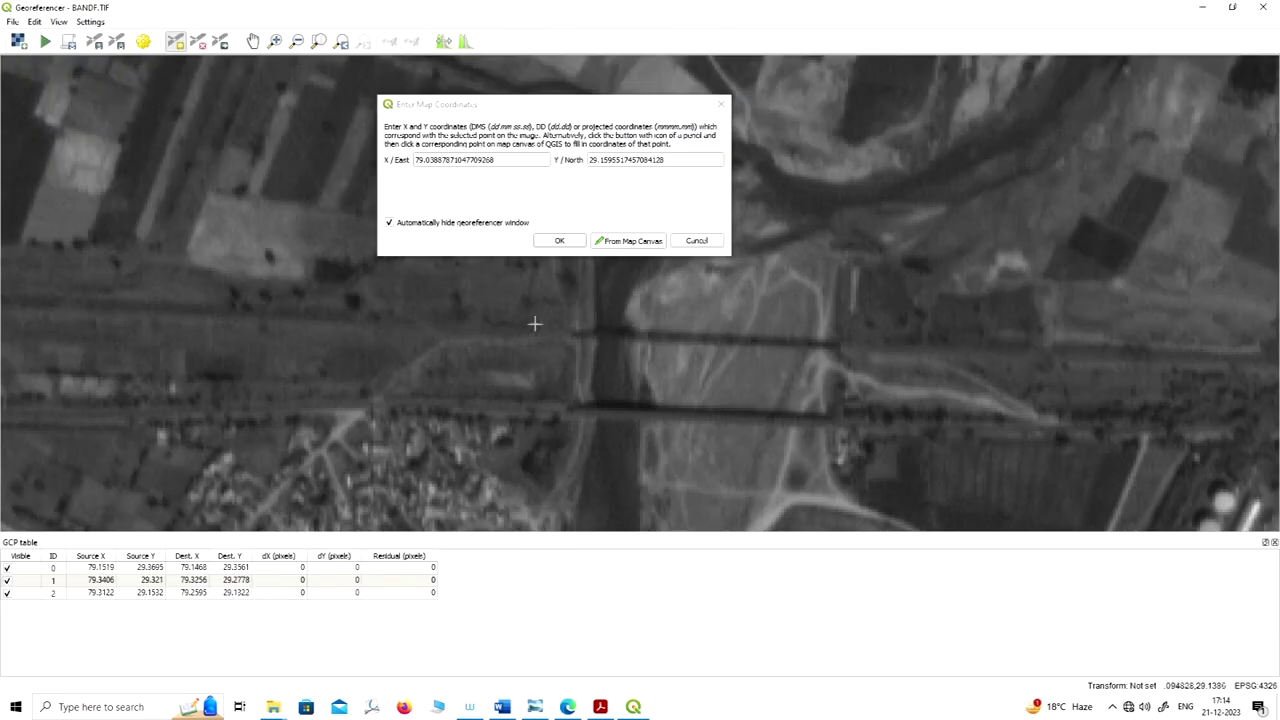
{"action": "left_click", "coordinate": [559, 241]}
Step: Survey the placed control points across BANDF and look through its central part for a fifth recognizable point
{"action": "scroll", "coordinate": [557, 317], "scroll_direction": "down", "scroll_amount": 6}
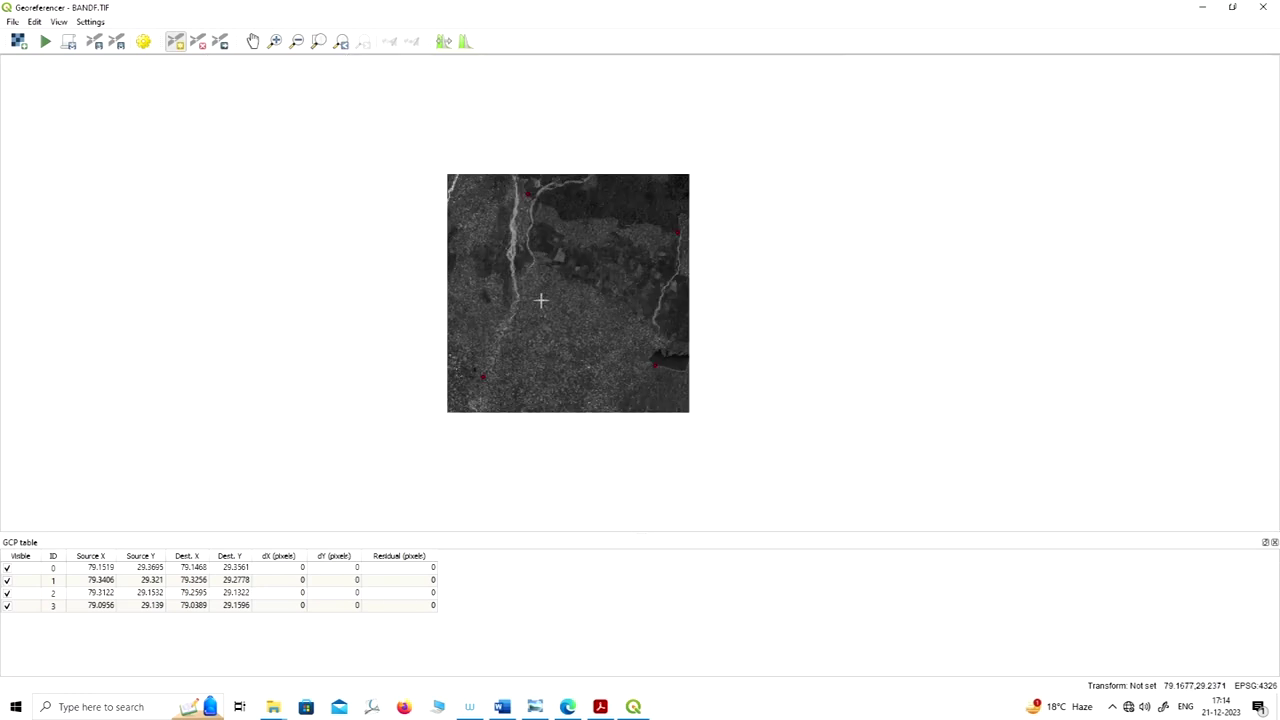
{"action": "scroll", "coordinate": [554, 287], "scroll_direction": "up", "scroll_amount": 2}
{"action": "scroll", "coordinate": [581, 330], "scroll_direction": "down", "scroll_amount": 1}
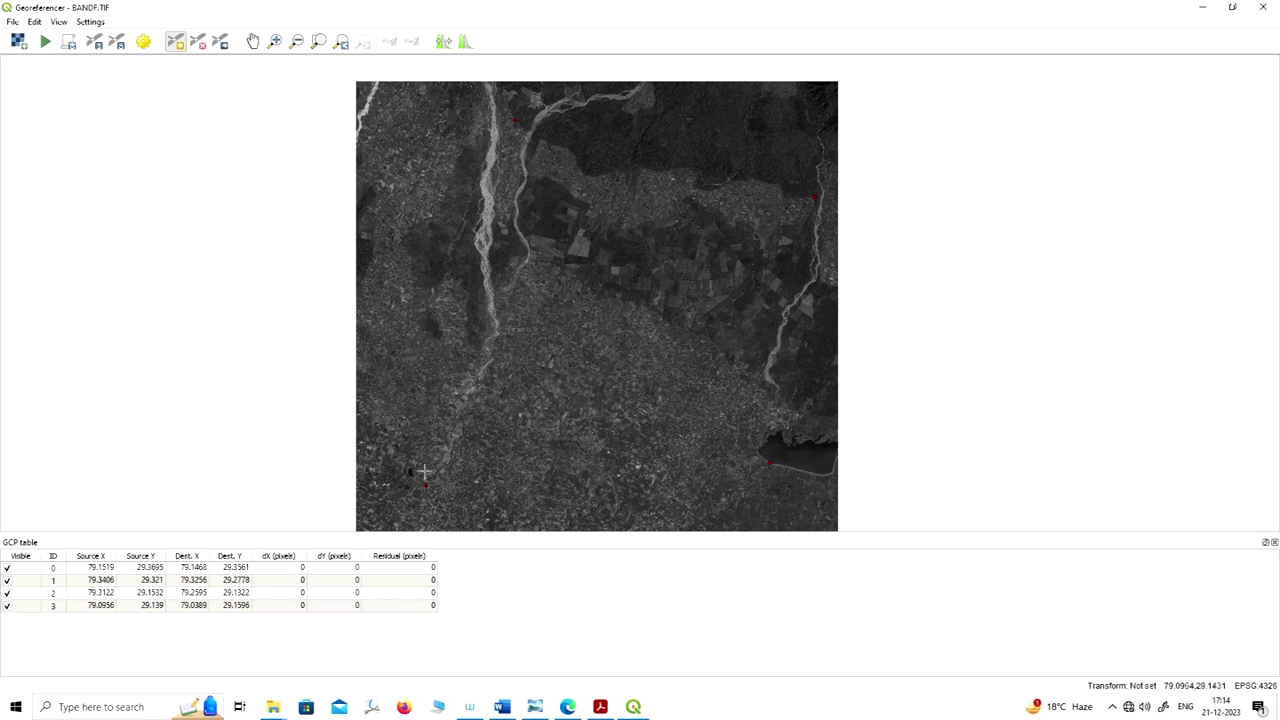
{"action": "scroll", "coordinate": [652, 287], "scroll_direction": "up", "scroll_amount": 3}
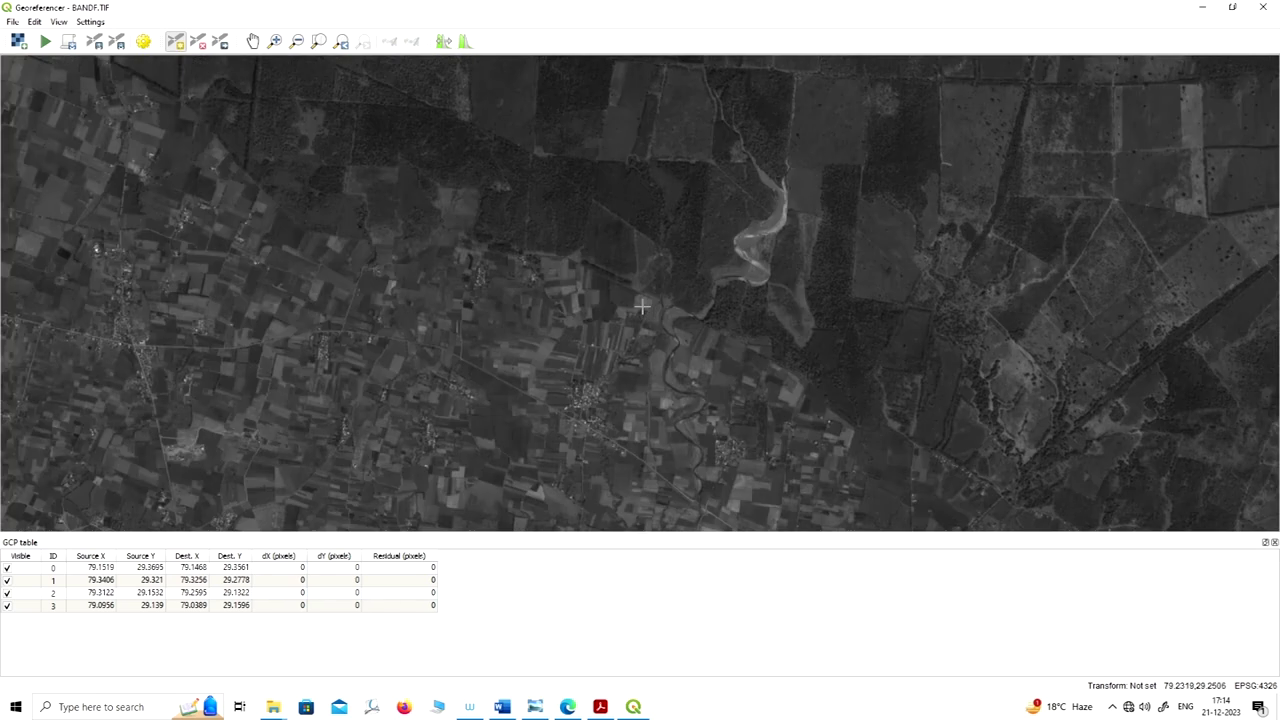
{"action": "scroll", "coordinate": [665, 340], "scroll_direction": "up", "scroll_amount": 1}
{"action": "scroll", "coordinate": [569, 323], "scroll_direction": "down", "scroll_amount": 4}
{"action": "scroll", "coordinate": [577, 334], "scroll_direction": "up", "scroll_amount": 3}
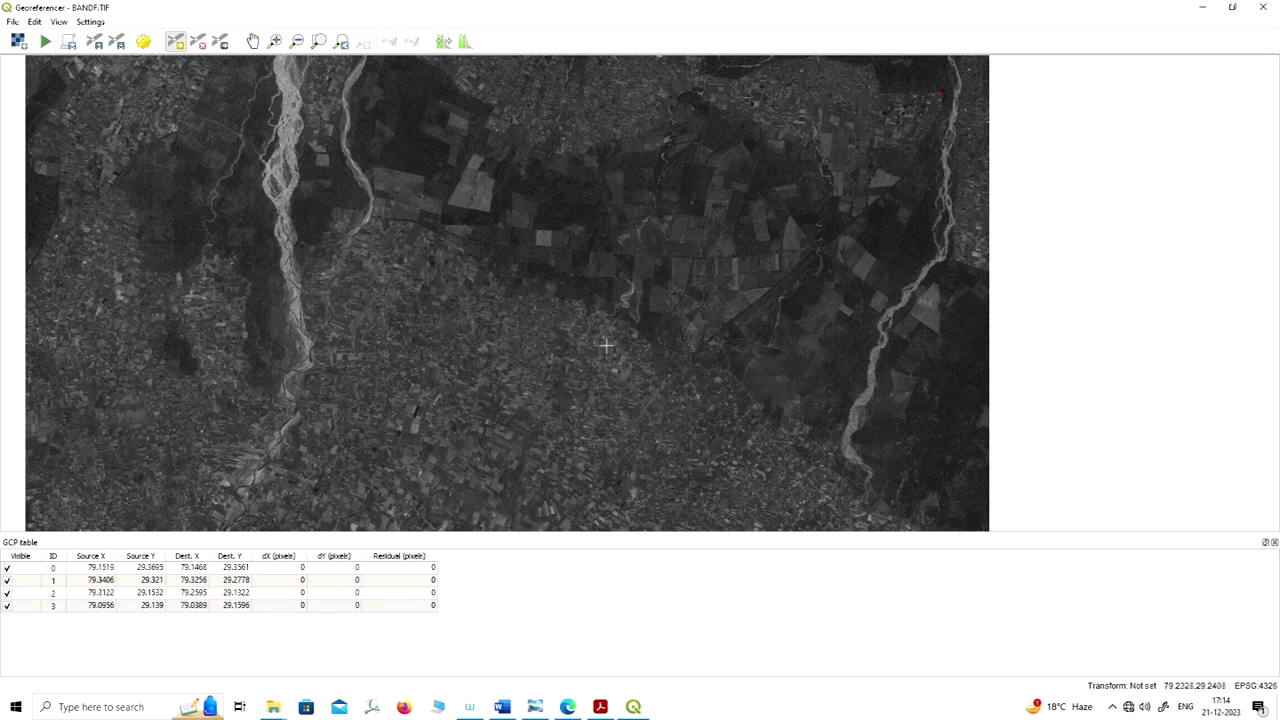
{"action": "scroll", "coordinate": [606, 345], "scroll_direction": "up", "scroll_amount": 2}
{"action": "scroll", "coordinate": [611, 311], "scroll_direction": "down", "scroll_amount": 3}
{"action": "scroll", "coordinate": [606, 329], "scroll_direction": "down", "scroll_amount": 2}
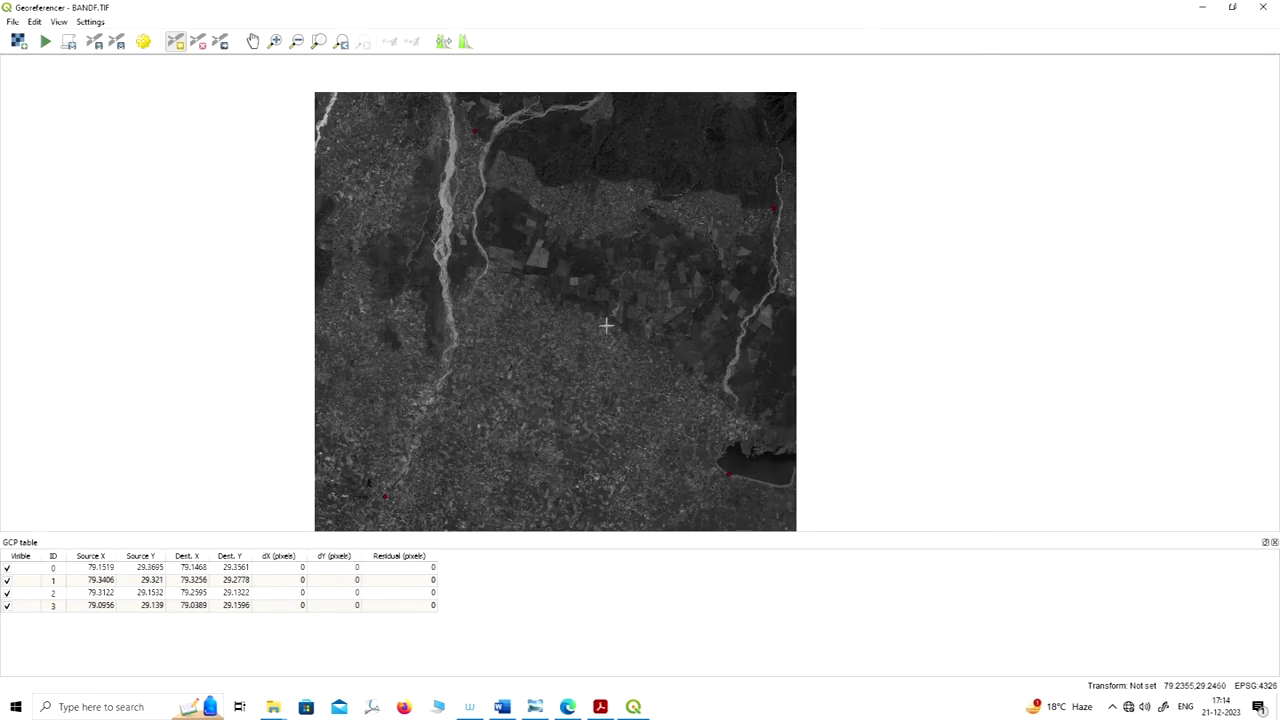
Step: Inspect the central farmland of BANDF where the diagonal road nears the winding river for a distinct road junction
{"action": "scroll", "coordinate": [618, 281], "scroll_direction": "up", "scroll_amount": 2}
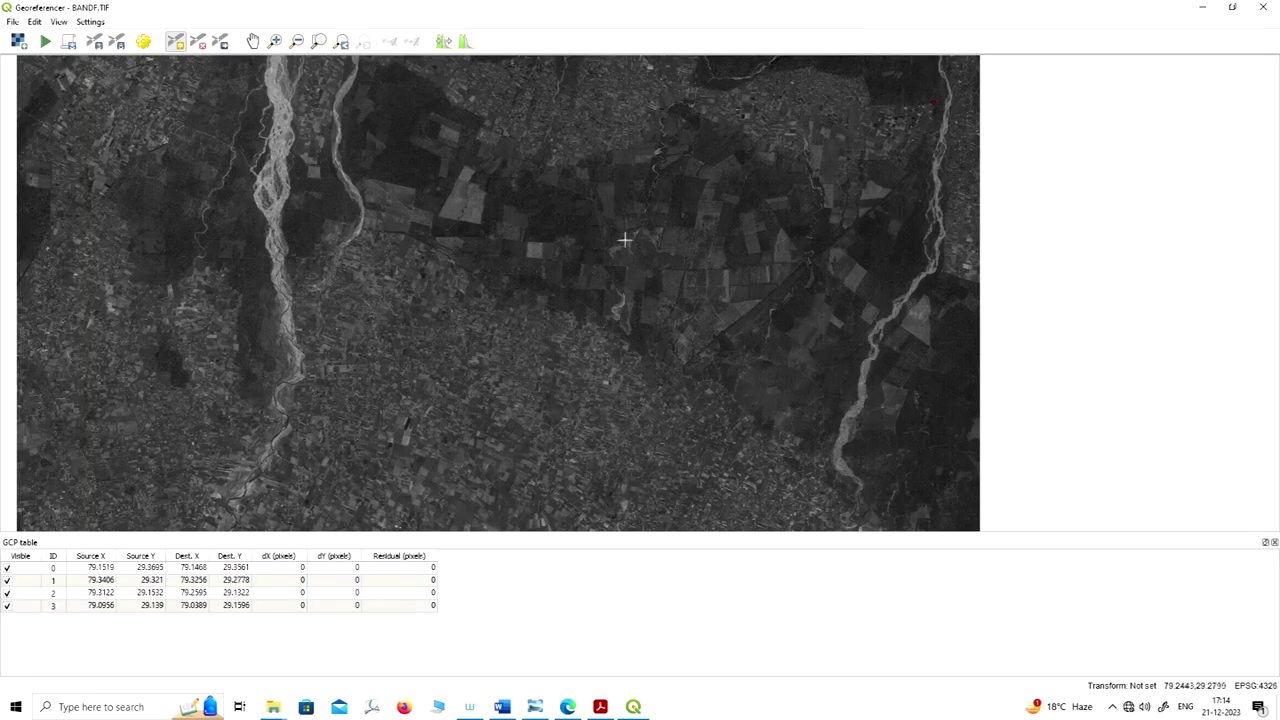
{"action": "scroll", "coordinate": [572, 358], "scroll_direction": "down", "scroll_amount": 2}
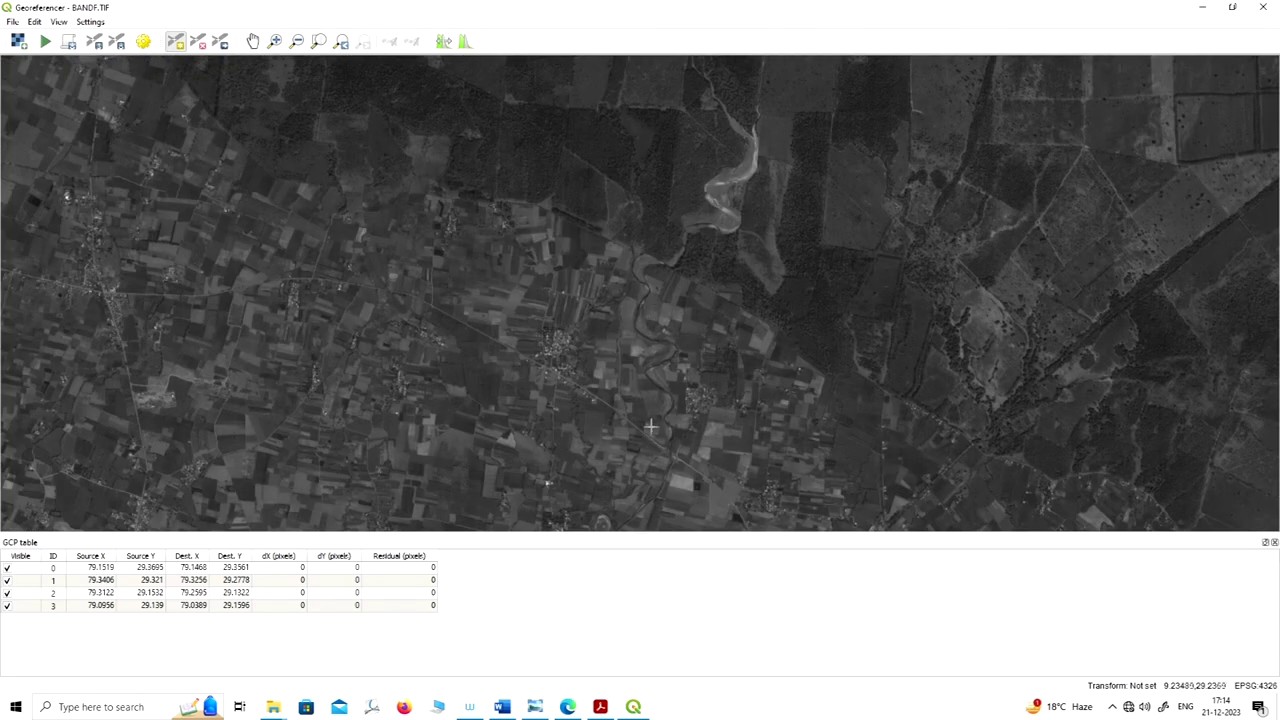
{"action": "scroll", "coordinate": [650, 427], "scroll_direction": "down", "scroll_amount": 2}
{"action": "scroll", "coordinate": [676, 431], "scroll_direction": "up", "scroll_amount": 2}
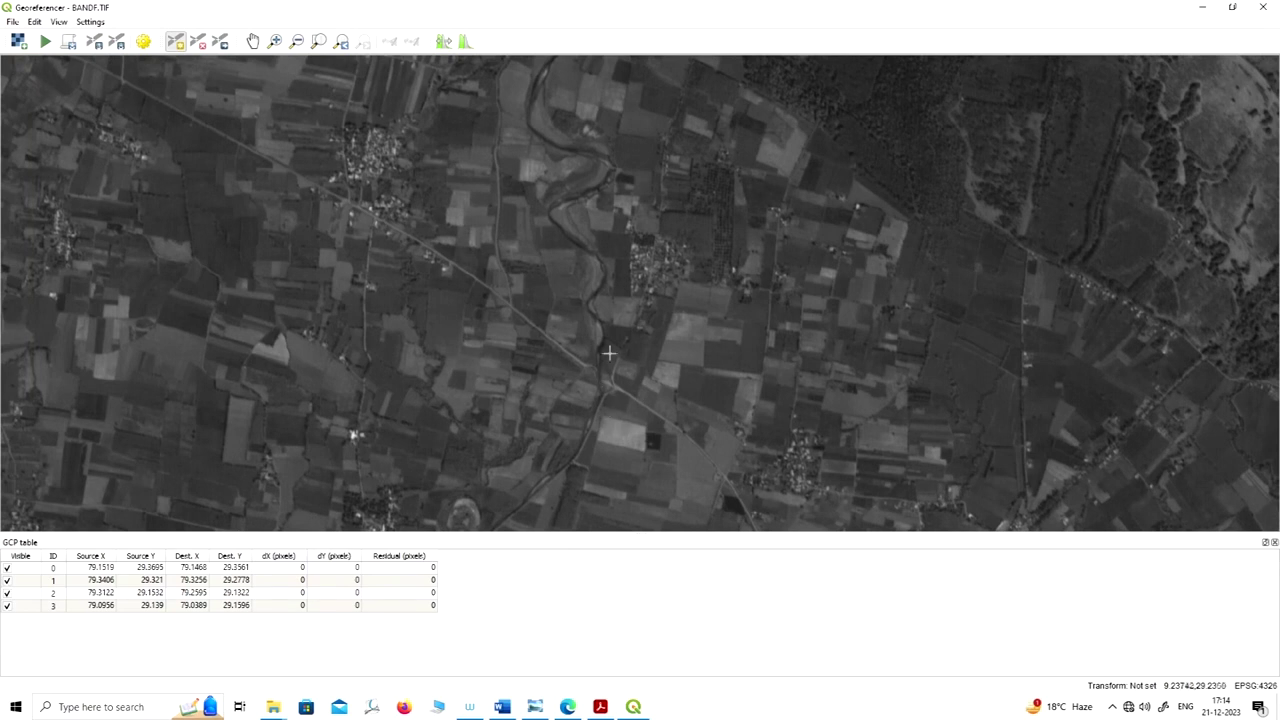
{"action": "scroll", "coordinate": [604, 362], "scroll_direction": "up", "scroll_amount": 1}
{"action": "scroll", "coordinate": [601, 362], "scroll_direction": "down", "scroll_amount": 3}
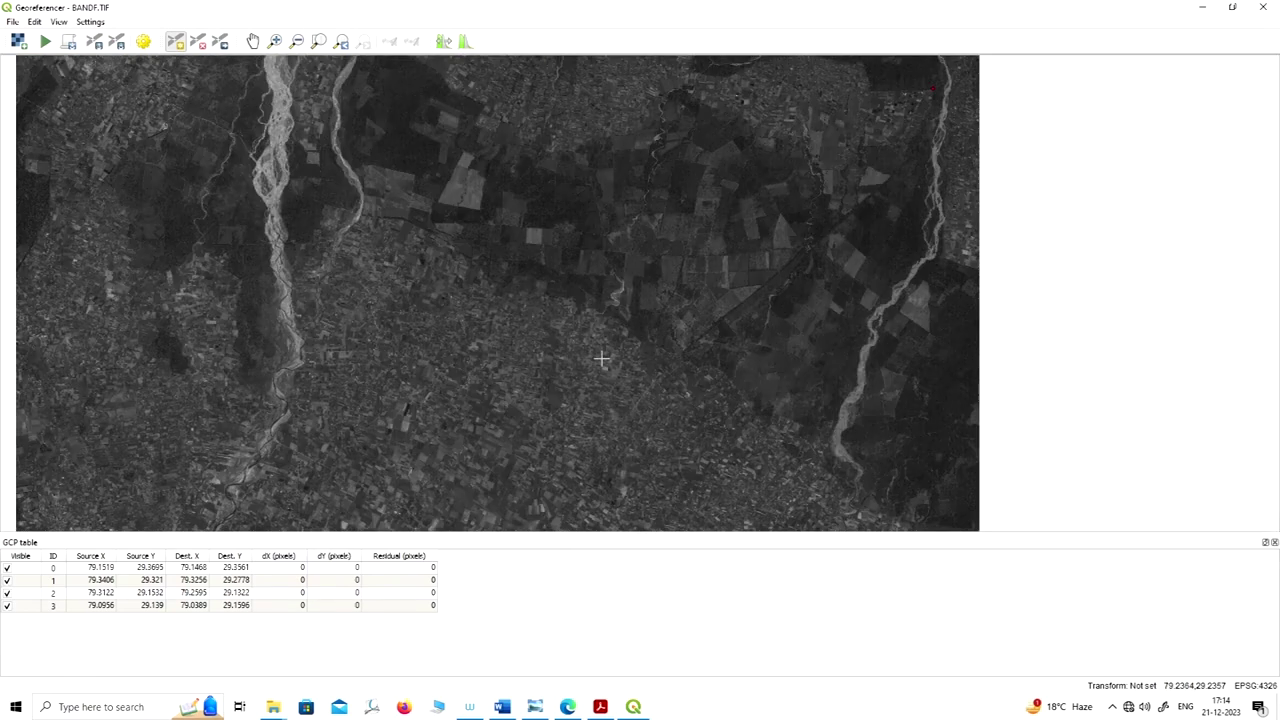
{"action": "scroll", "coordinate": [598, 365], "scroll_direction": "up", "scroll_amount": 3}
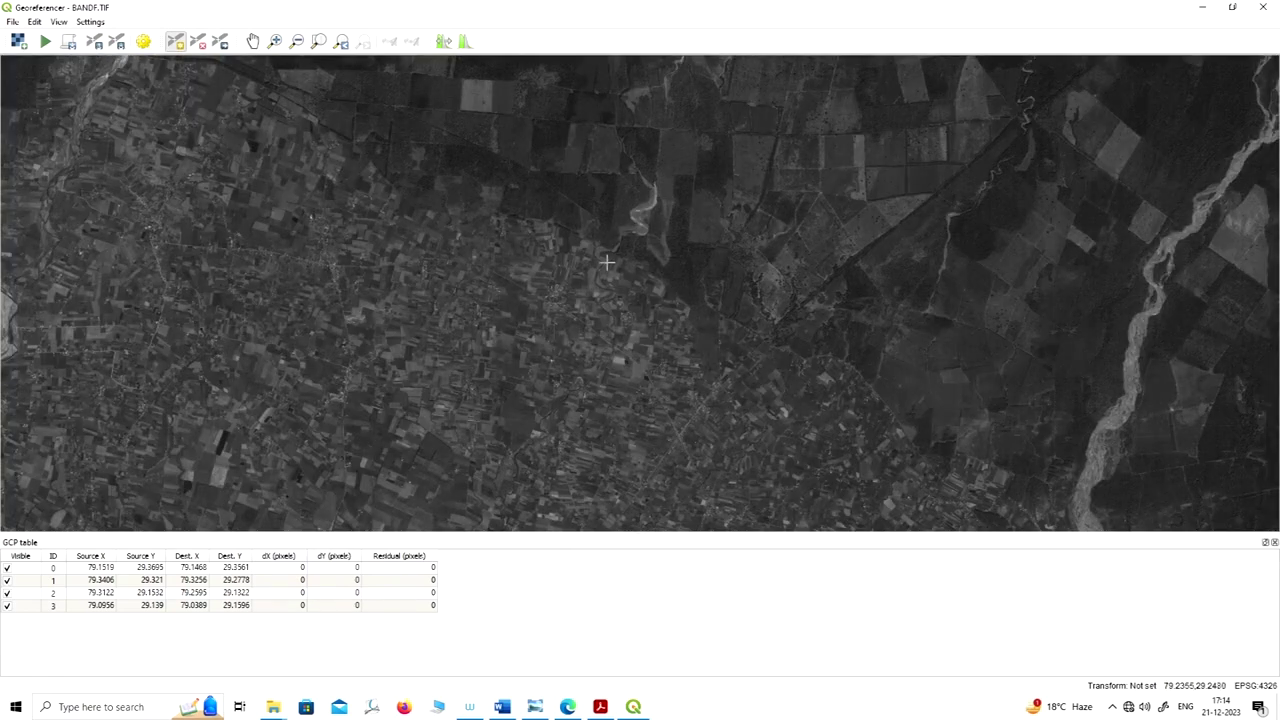
{"action": "scroll", "coordinate": [606, 262], "scroll_direction": "up", "scroll_amount": 2}
{"action": "scroll", "coordinate": [677, 437], "scroll_direction": "up", "scroll_amount": 2}
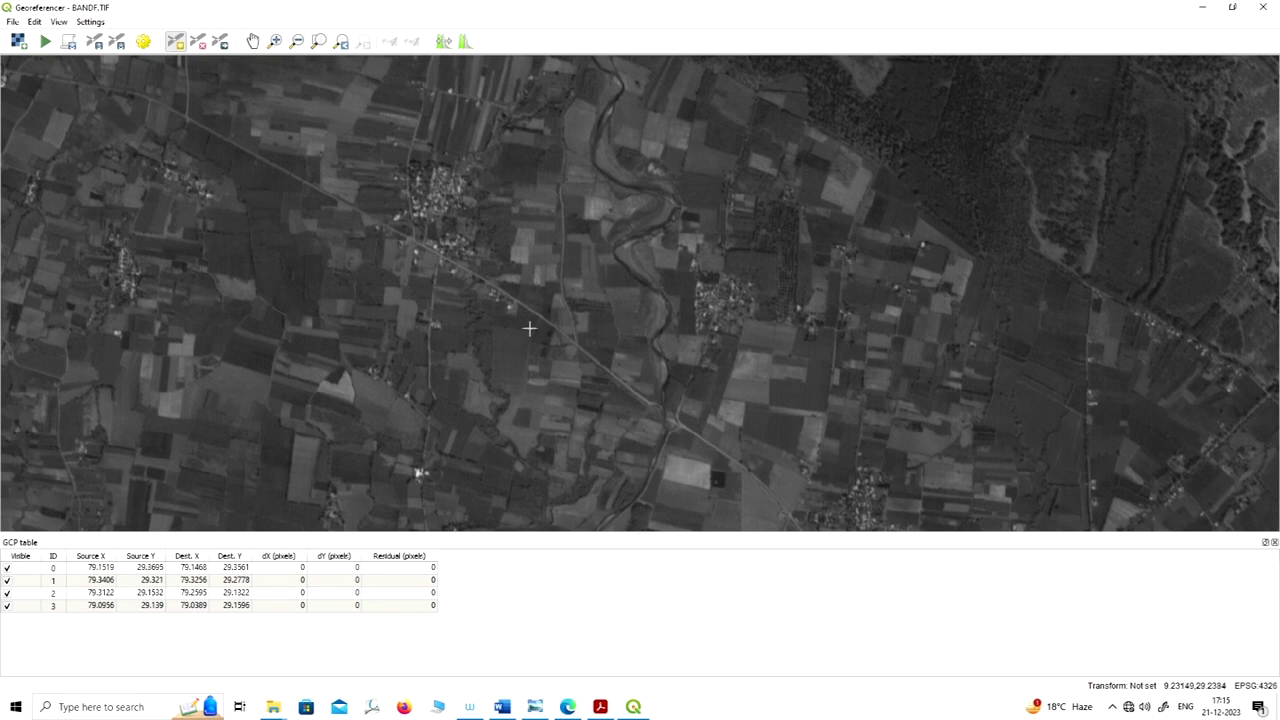
{"action": "scroll", "coordinate": [563, 347], "scroll_direction": "up", "scroll_amount": 1}
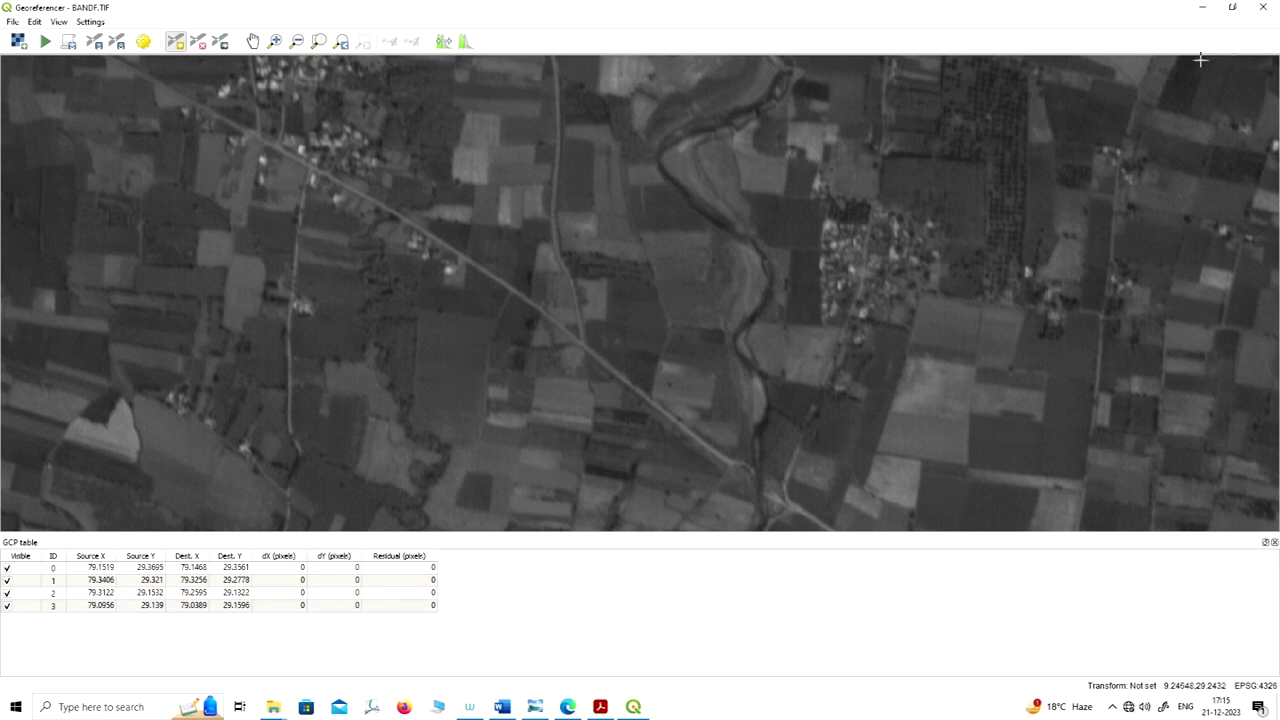
Step: Add a control point at the road junction west of the central river, matched on the main map at about 79.1988, 29.2228
{"action": "left_click", "coordinate": [1202, 7]}
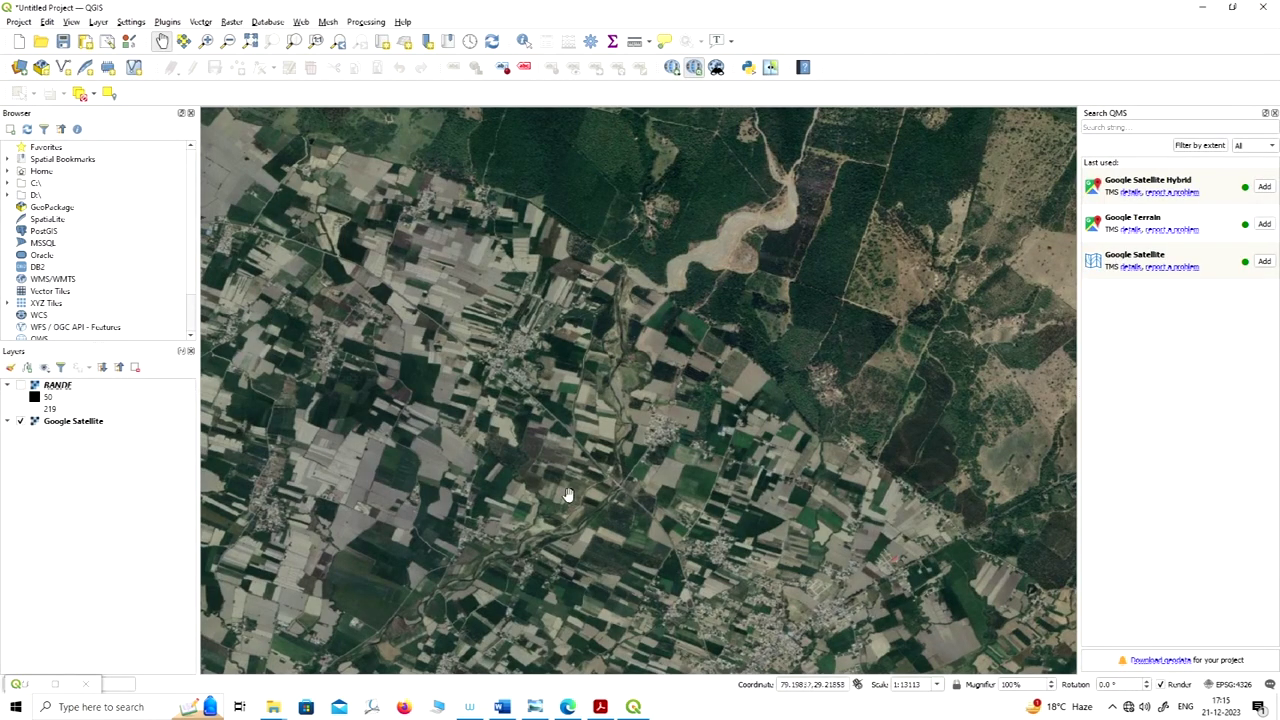
{"action": "scroll", "coordinate": [569, 438], "scroll_direction": "up", "scroll_amount": 3}
{"action": "scroll", "coordinate": [586, 423], "scroll_direction": "up", "scroll_amount": 1}
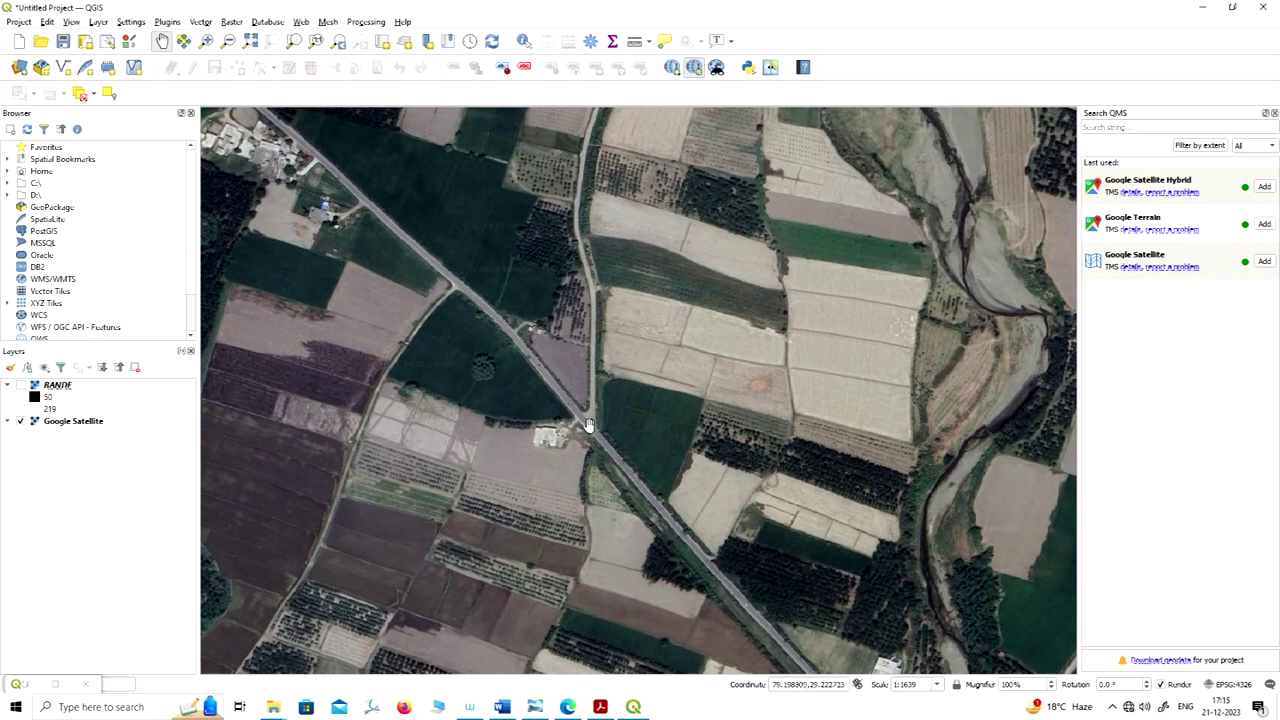
{"action": "left_click", "coordinate": [55, 684]}
{"action": "scroll", "coordinate": [550, 350], "scroll_direction": "up", "scroll_amount": 3}
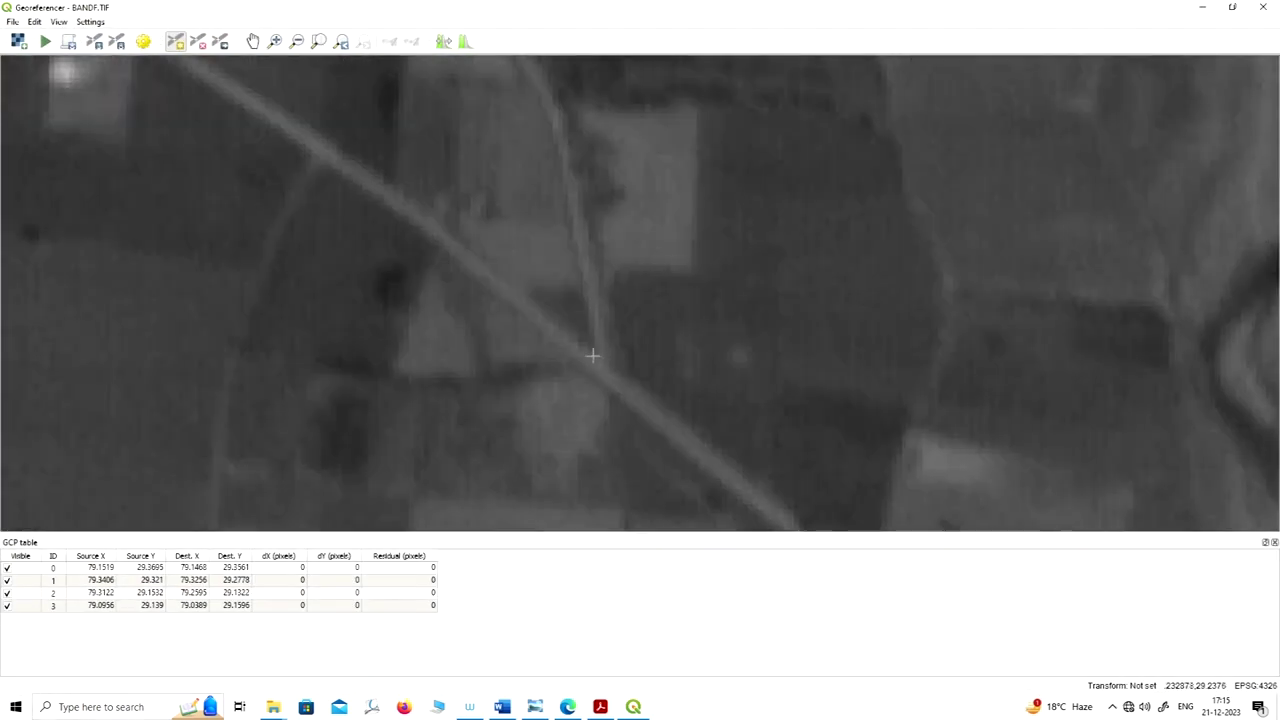
{"action": "left_click", "coordinate": [597, 350]}
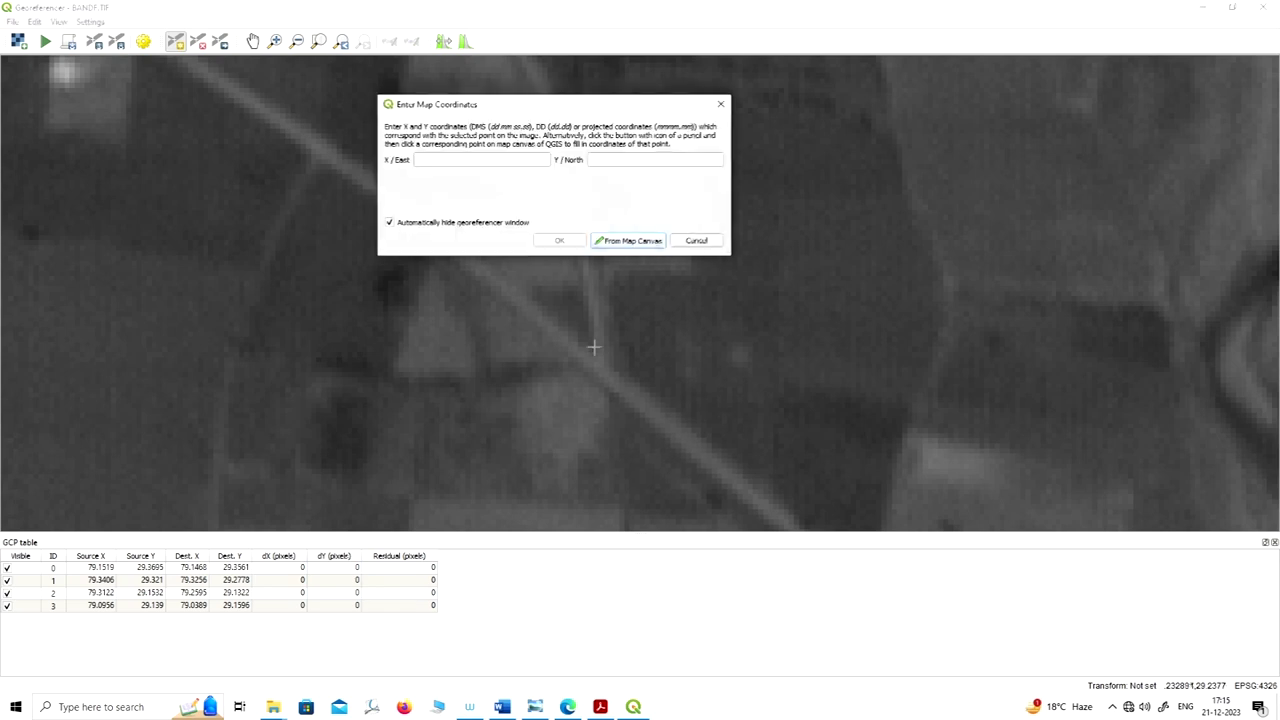
{"action": "left_click", "coordinate": [618, 239]}
{"action": "left_click", "coordinate": [590, 415]}
{"action": "left_click", "coordinate": [559, 241]}
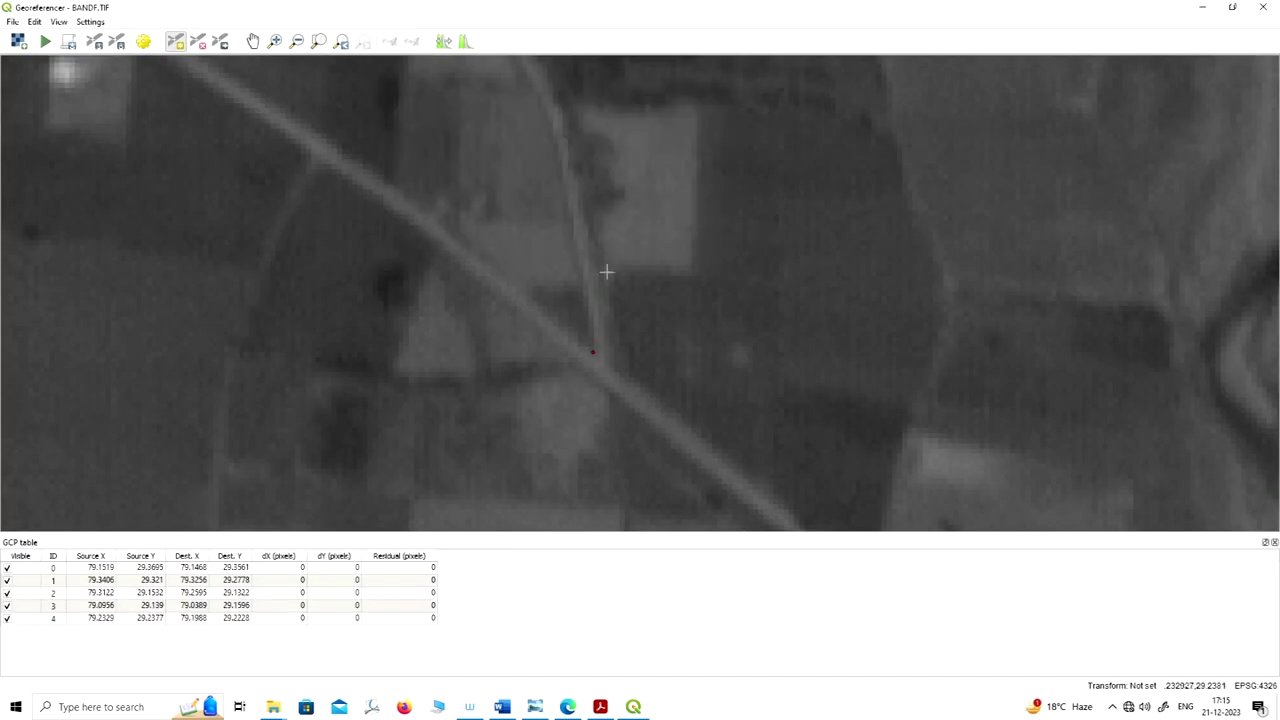
Step: Check how the control points are distributed over the whole BANDF image
{"action": "scroll", "coordinate": [631, 343], "scroll_direction": "down", "scroll_amount": 10}
{"action": "scroll", "coordinate": [560, 300], "scroll_direction": "up", "scroll_amount": 4}
{"action": "scroll", "coordinate": [548, 258], "scroll_direction": "down", "scroll_amount": 1}
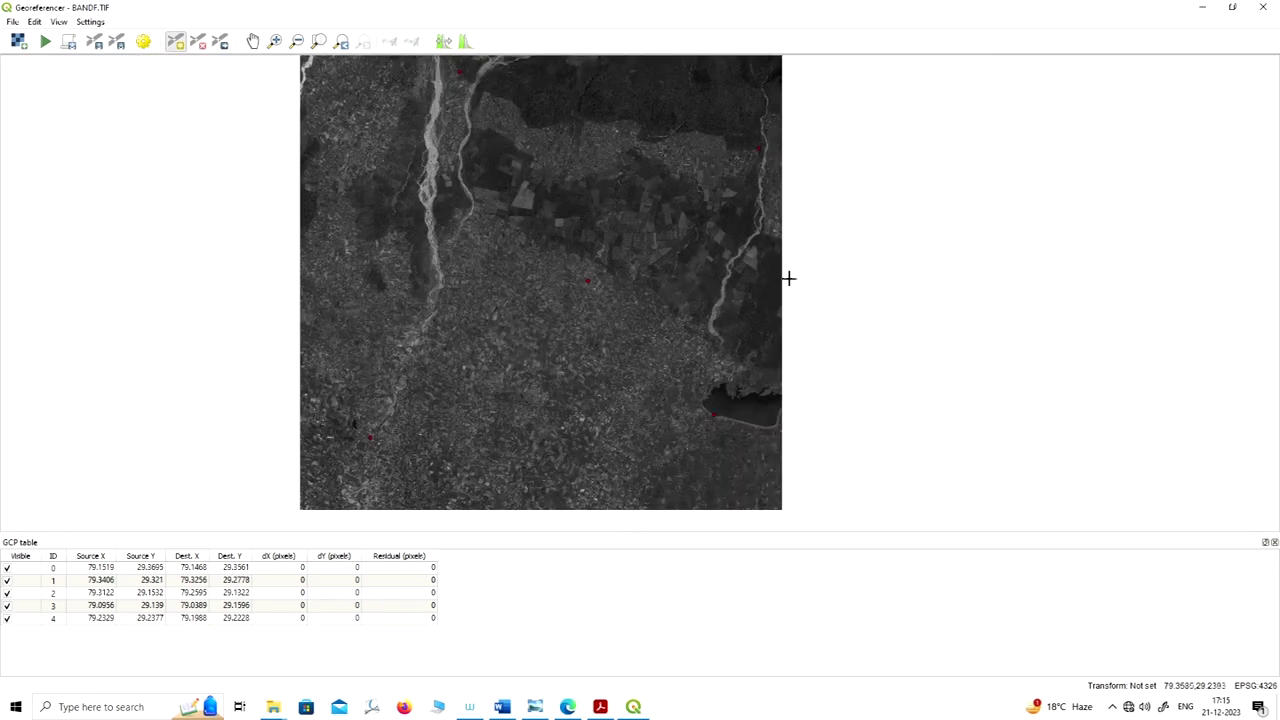
{"action": "scroll", "coordinate": [789, 277], "scroll_direction": "down", "scroll_amount": 1}
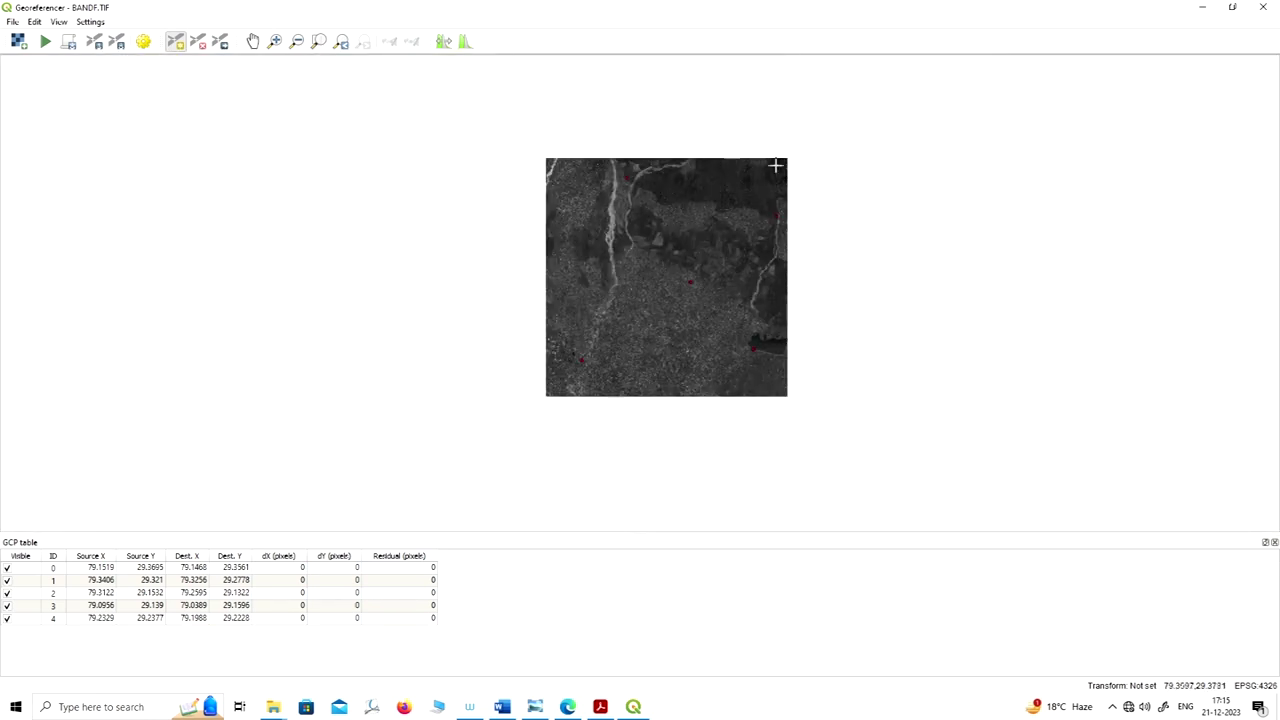
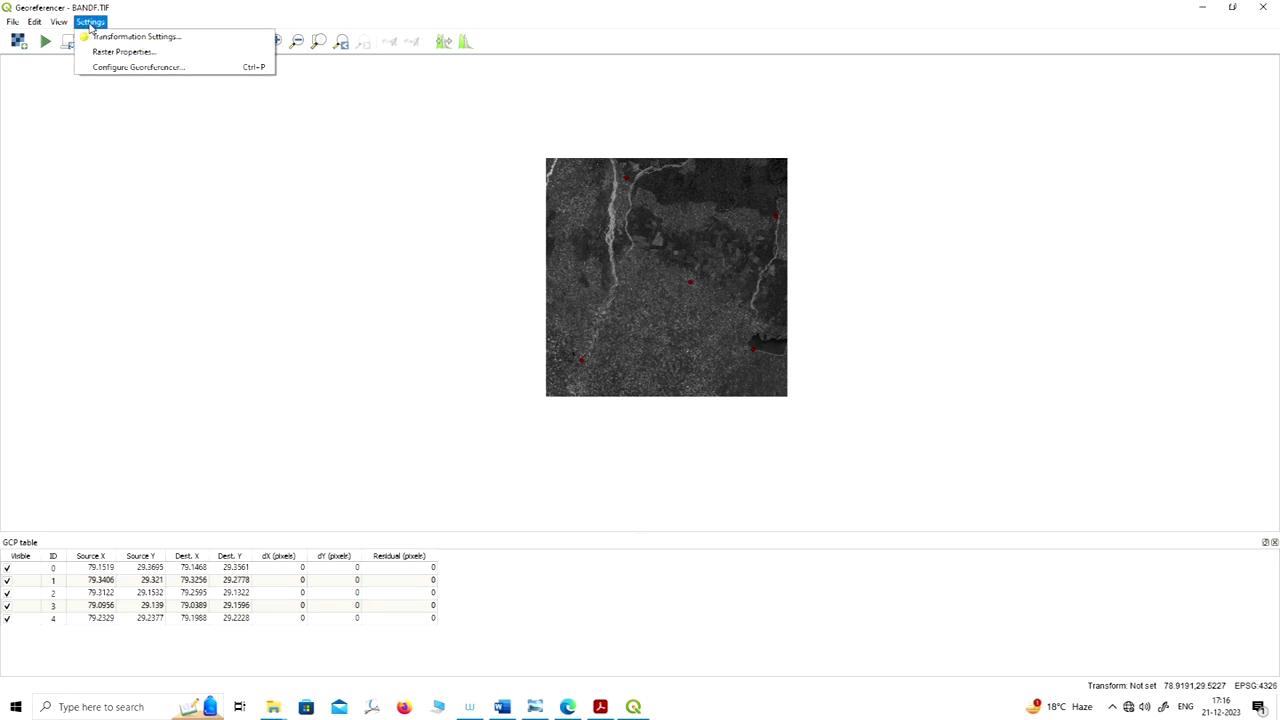
Step: Try the Linear transformation type with BANDF_modified.tif as output raster and inspect the residual lines of the control points
{"action": "left_click", "coordinate": [112, 37]}
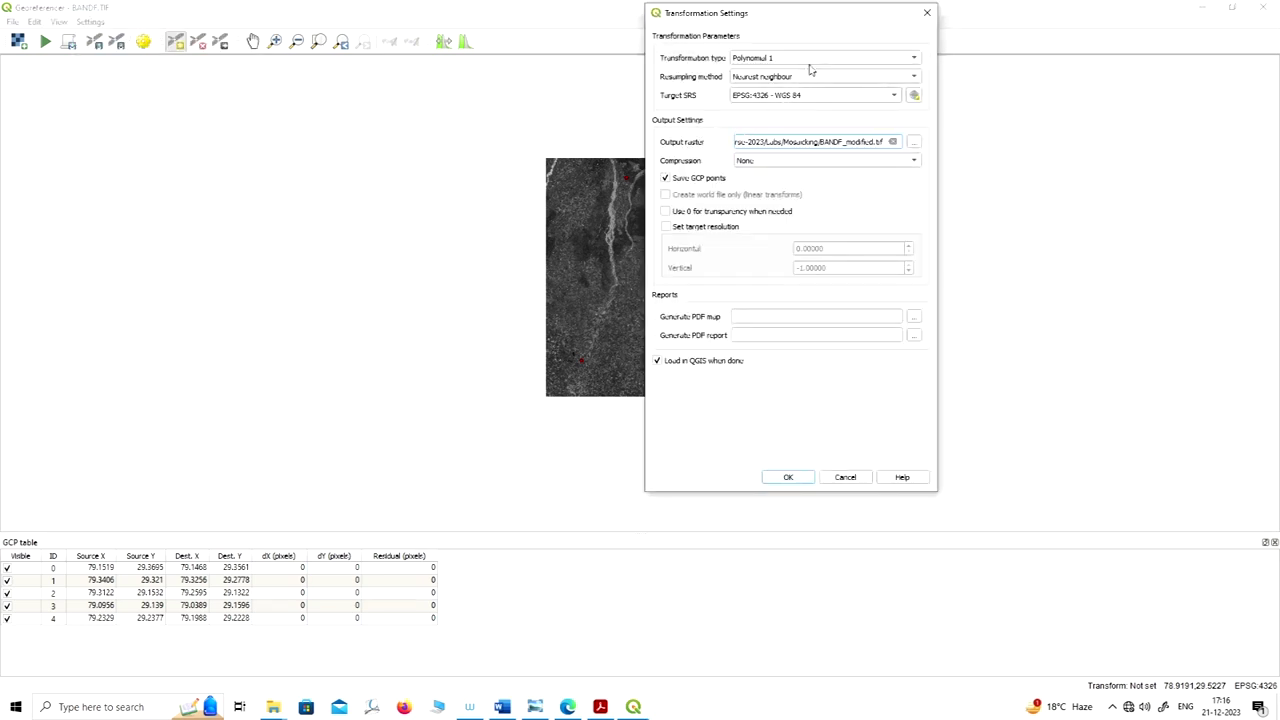
{"action": "left_click_drag", "start_coordinate": [849, 14], "coordinate": [686, 91]}
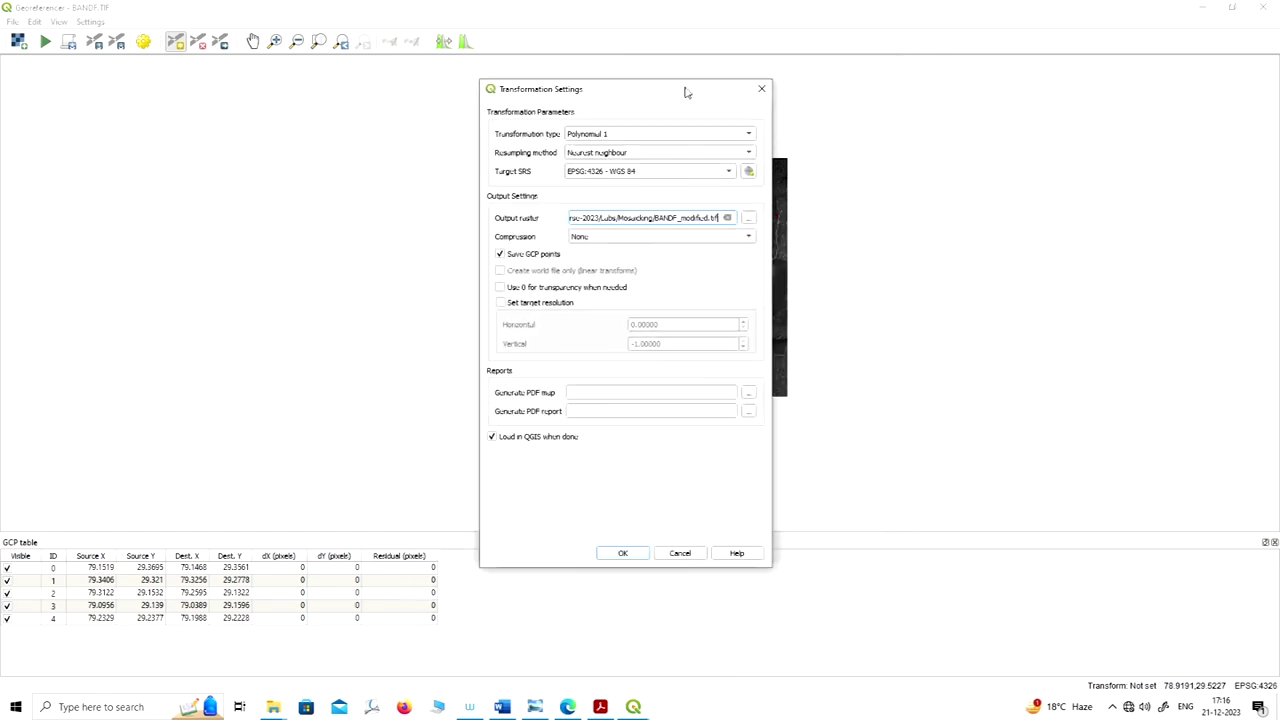
{"action": "left_click", "coordinate": [716, 138]}
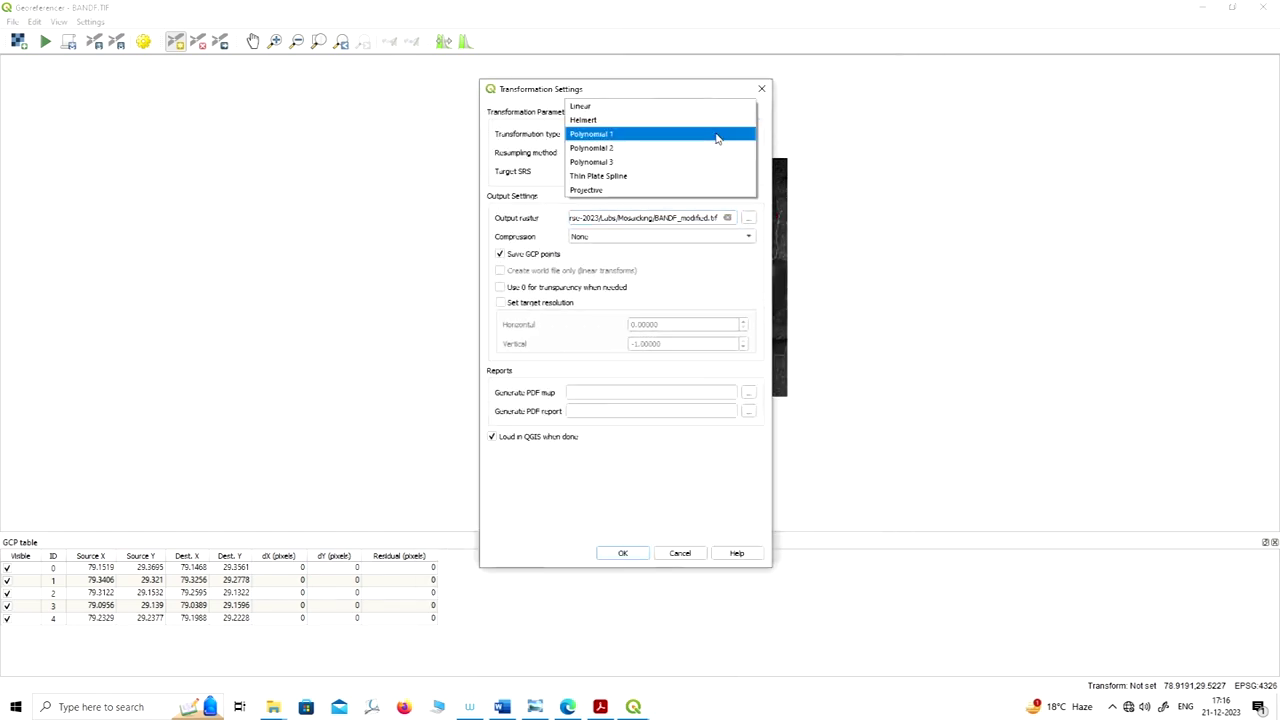
{"action": "left_click", "coordinate": [608, 107]}
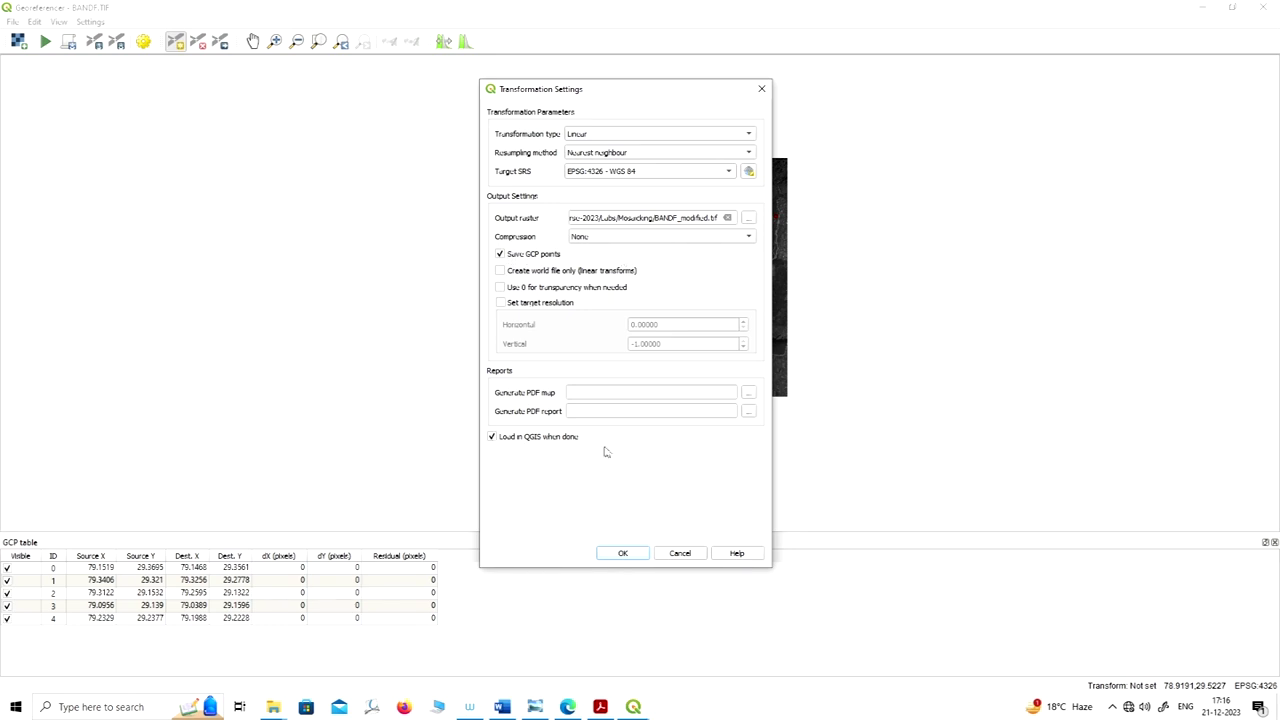
{"action": "left_click", "coordinate": [622, 553]}
{"action": "scroll", "coordinate": [640, 331], "scroll_direction": "down", "scroll_amount": 5}
{"action": "scroll", "coordinate": [631, 357], "scroll_direction": "down", "scroll_amount": 6}
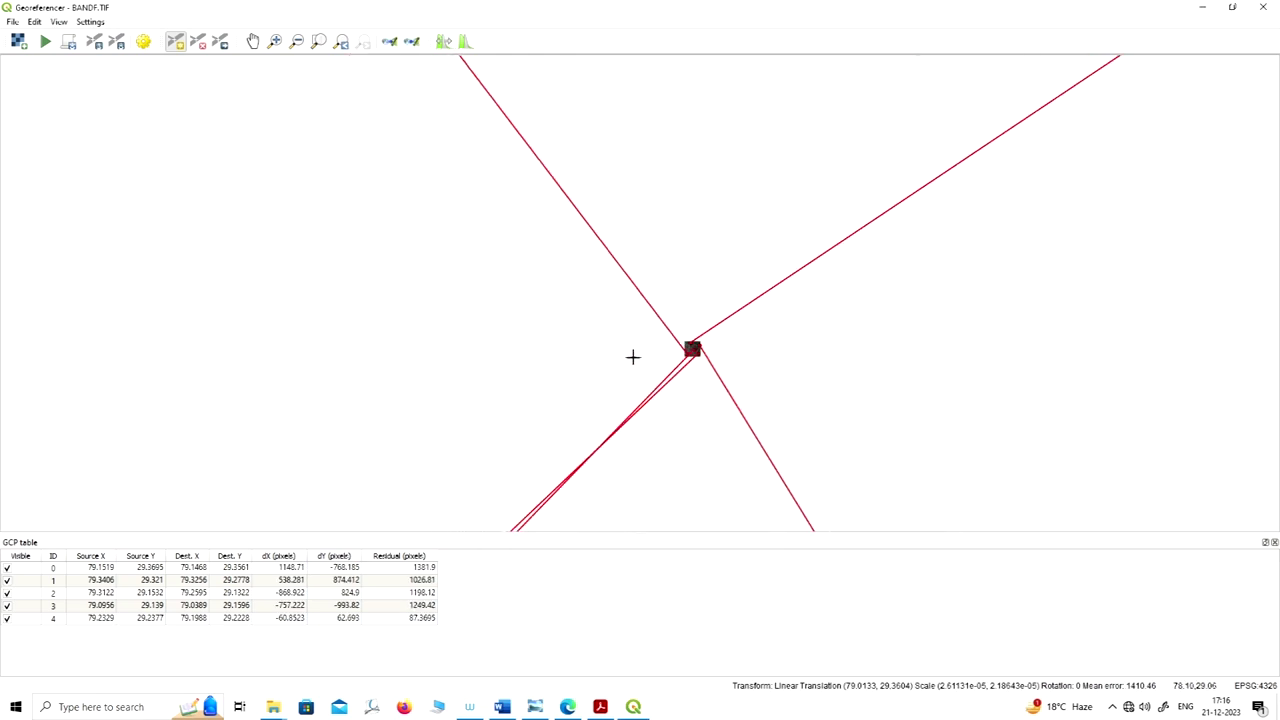
{"action": "scroll", "coordinate": [610, 368], "scroll_direction": "down", "scroll_amount": 6}
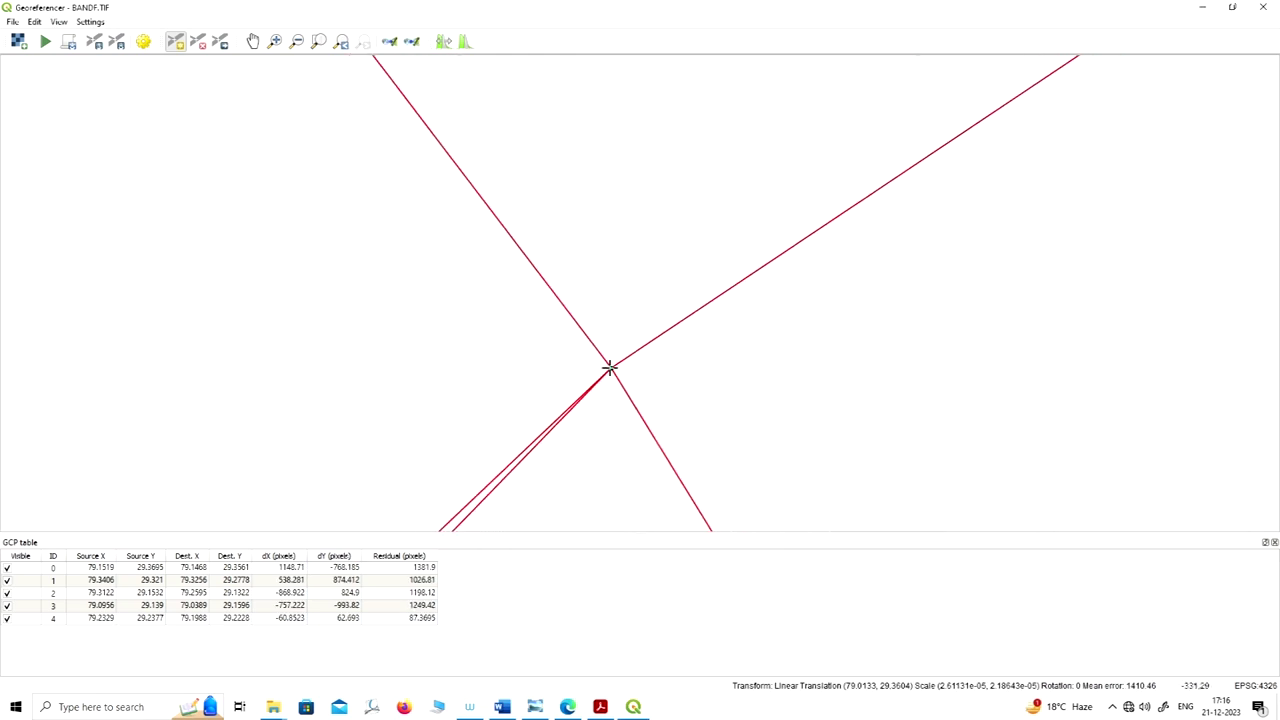
{"action": "scroll", "coordinate": [529, 206], "scroll_direction": "up", "scroll_amount": 5}
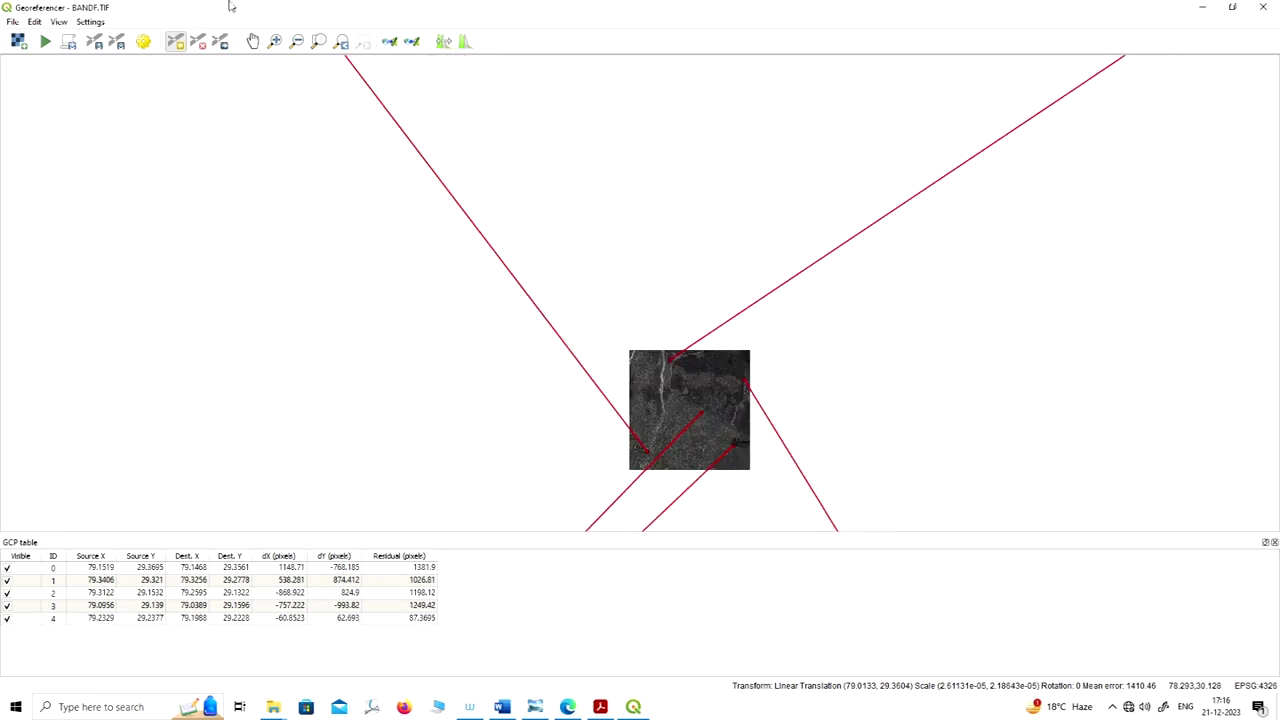
Step: Try the Helmert transformation type to compare the control point residuals
{"action": "left_click", "coordinate": [90, 22]}
{"action": "left_click", "coordinate": [165, 34]}
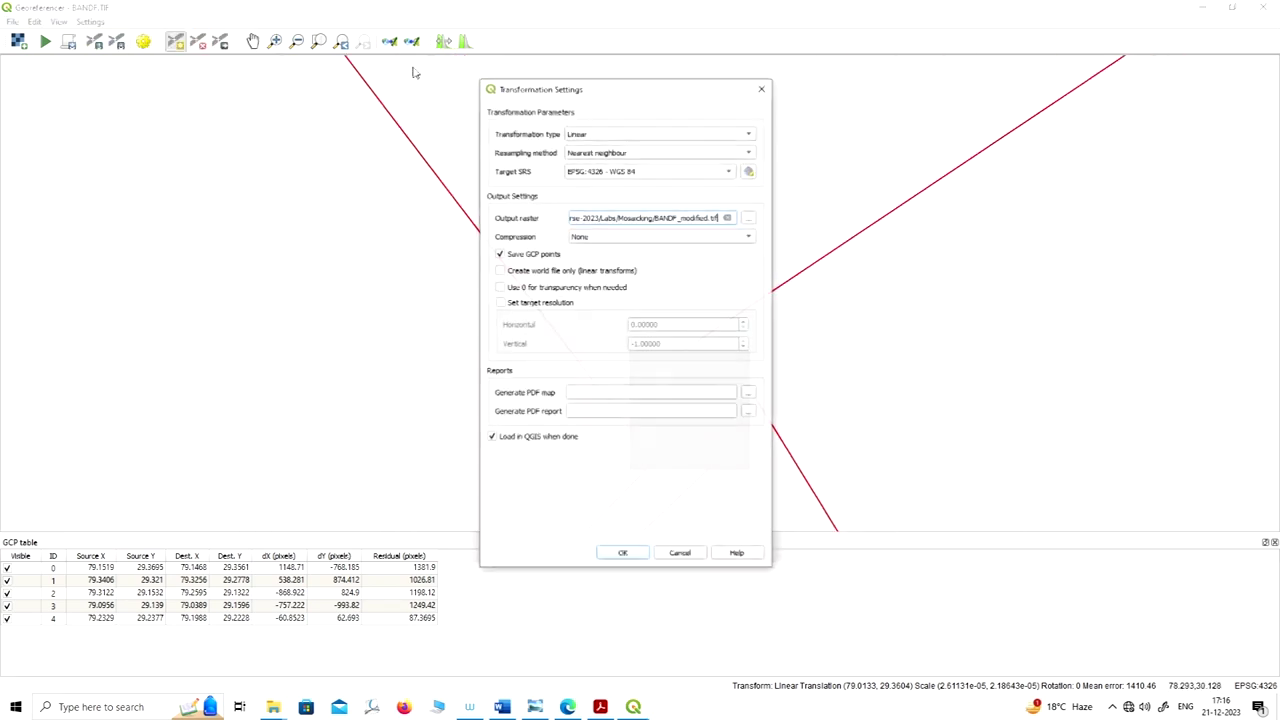
{"action": "left_click", "coordinate": [685, 133]}
{"action": "left_click", "coordinate": [640, 149]}
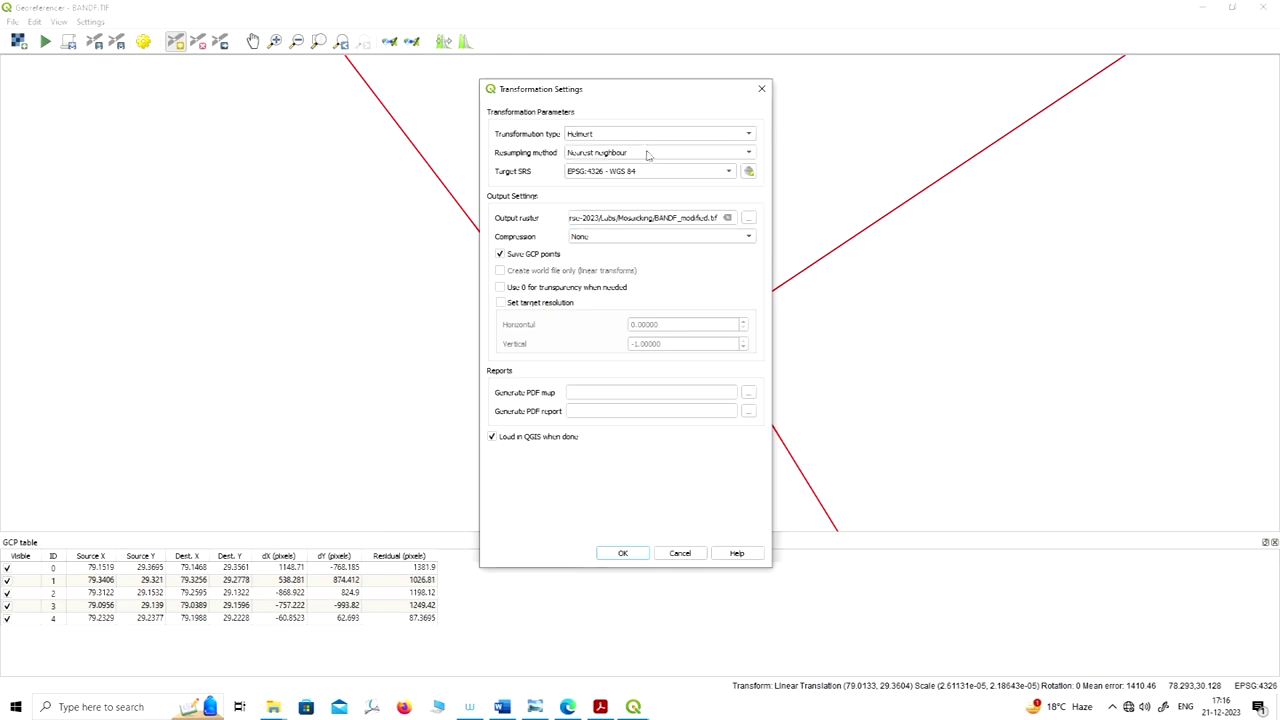
{"action": "left_click", "coordinate": [622, 553]}
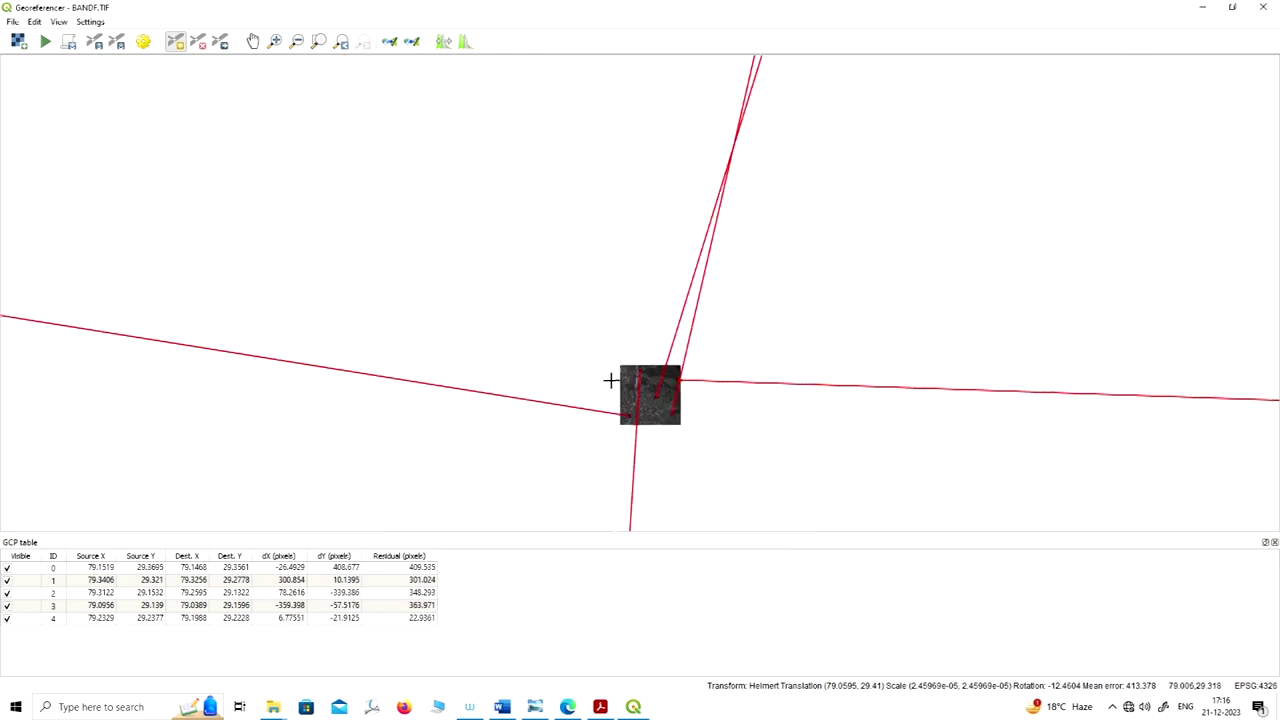
Step: Set the transformation type to Polynomial 1 and review the transformation settings against the control point residuals
{"action": "left_click", "coordinate": [90, 22]}
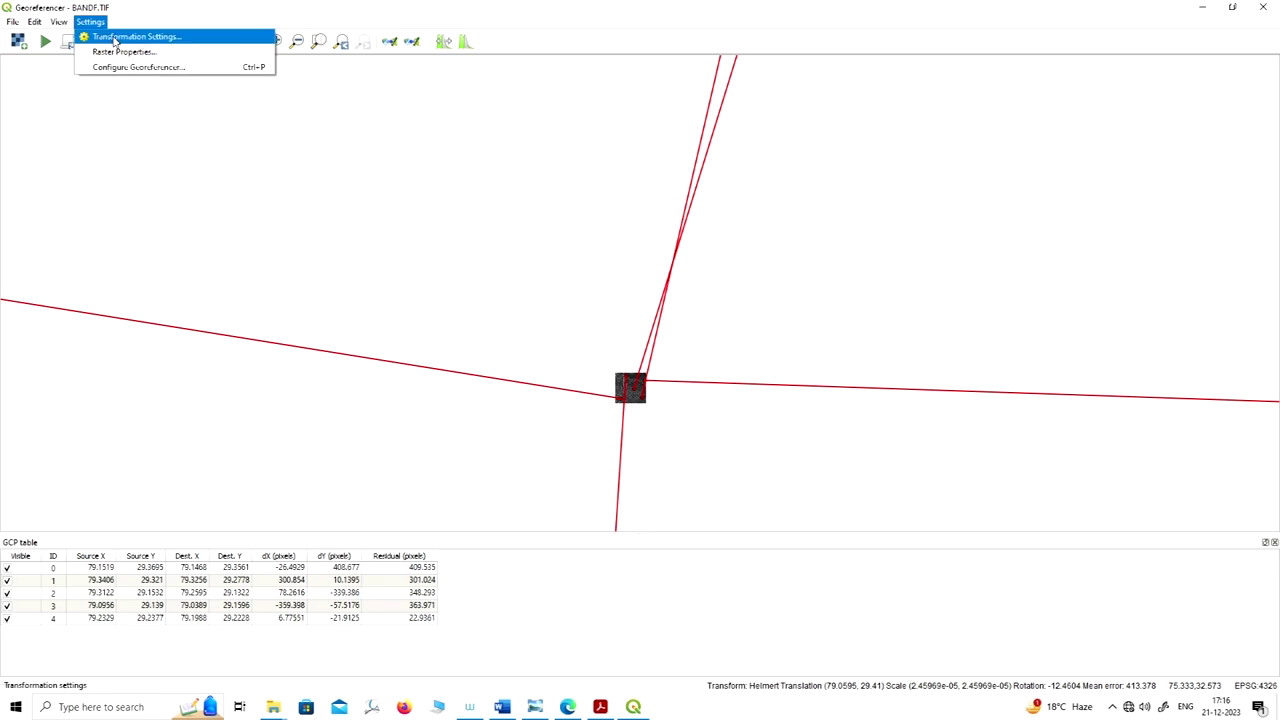
{"action": "left_click", "coordinate": [130, 34]}
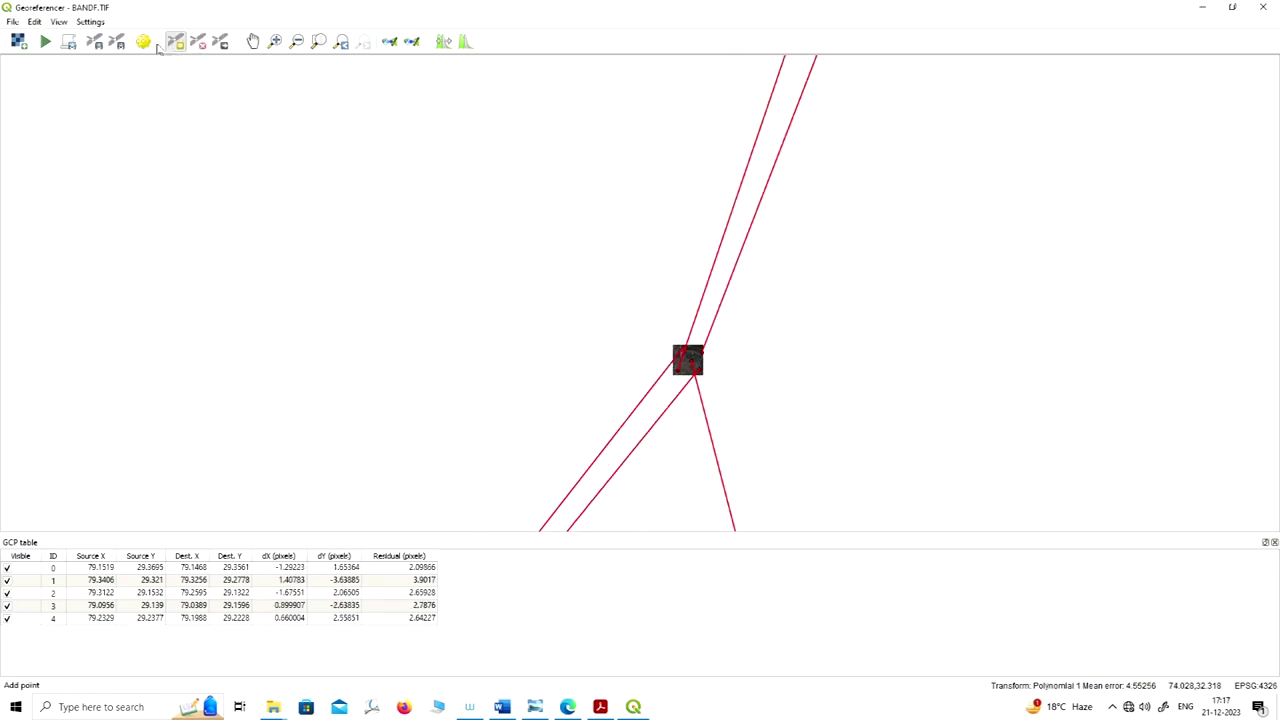
{"action": "left_click", "coordinate": [100, 27]}
{"action": "left_click", "coordinate": [130, 34]}
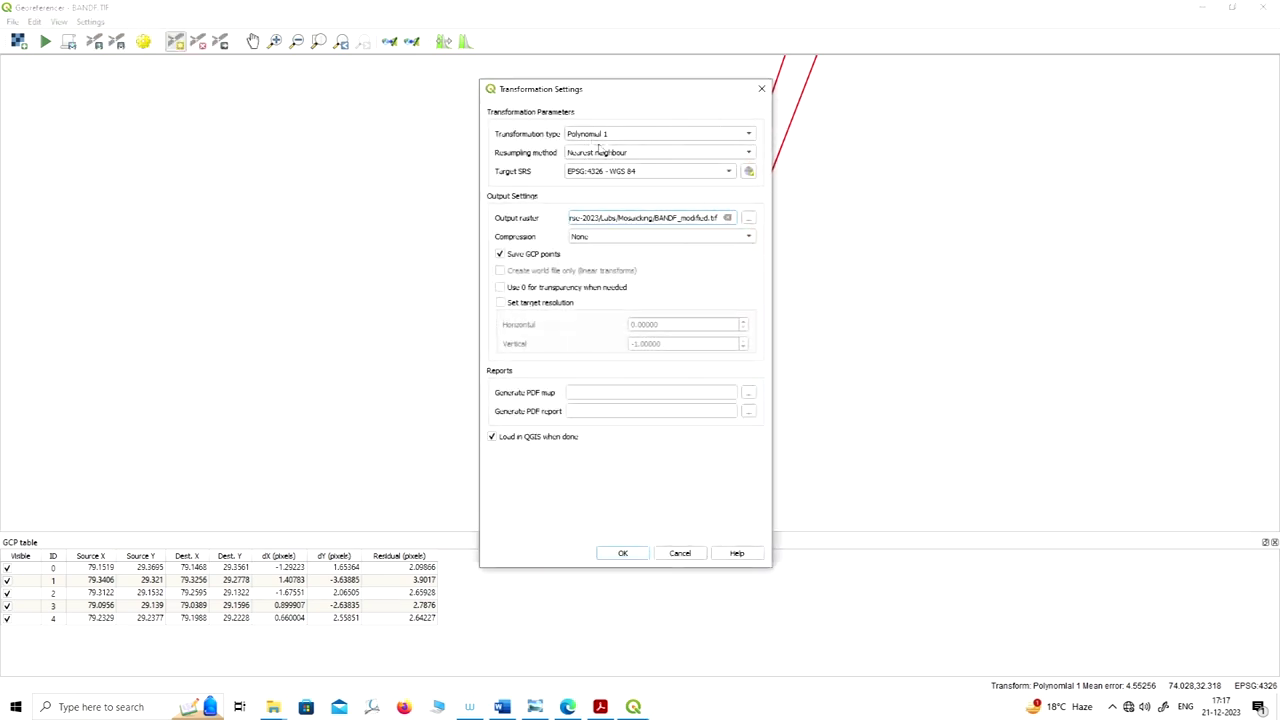
{"action": "left_click_drag", "start_coordinate": [722, 89], "coordinate": [1000, 84]}
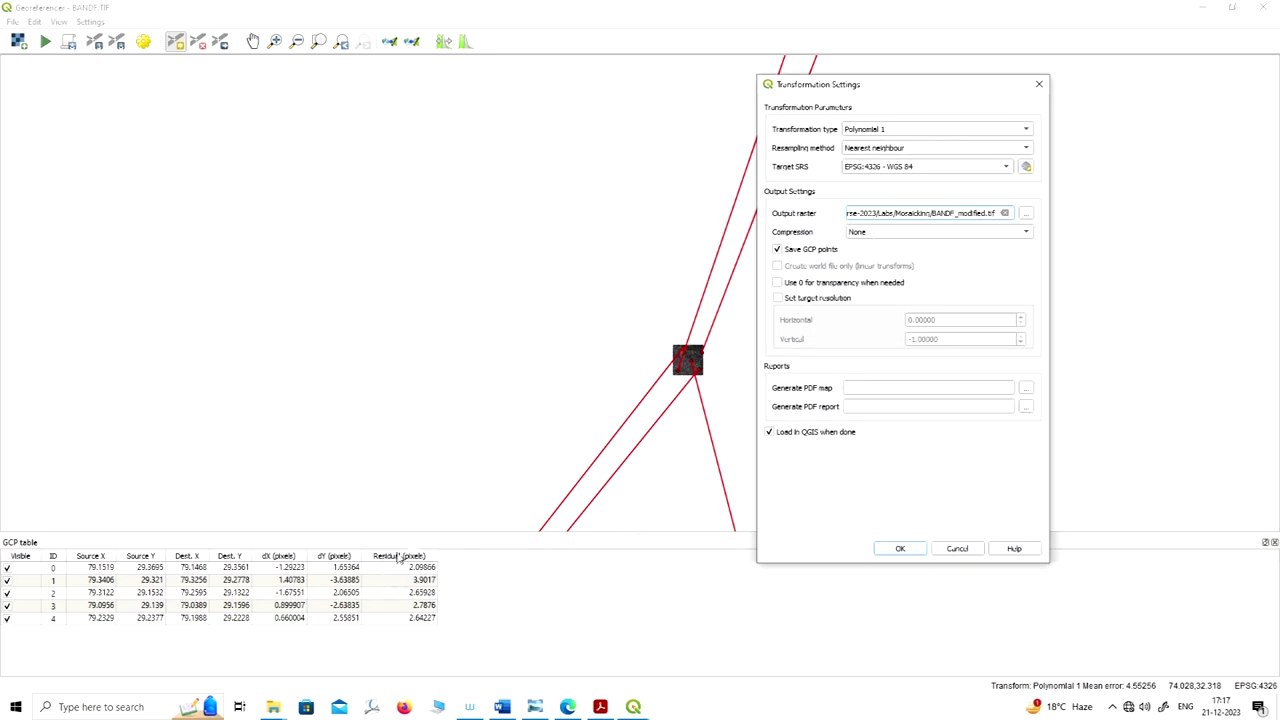
{"action": "left_click", "coordinate": [933, 134]}
{"action": "left_click", "coordinate": [928, 134]}
{"action": "left_click_drag", "start_coordinate": [948, 91], "coordinate": [898, 76]}
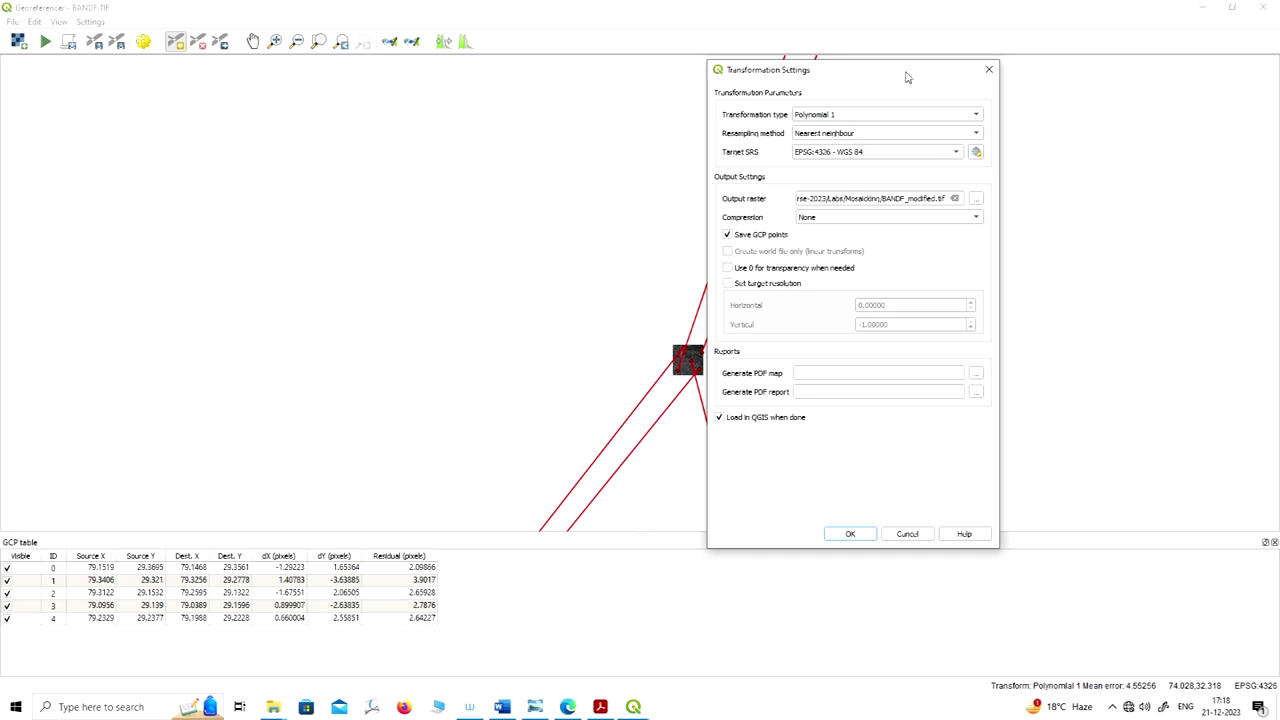
{"action": "left_click_drag", "start_coordinate": [906, 75], "coordinate": [855, 74]}
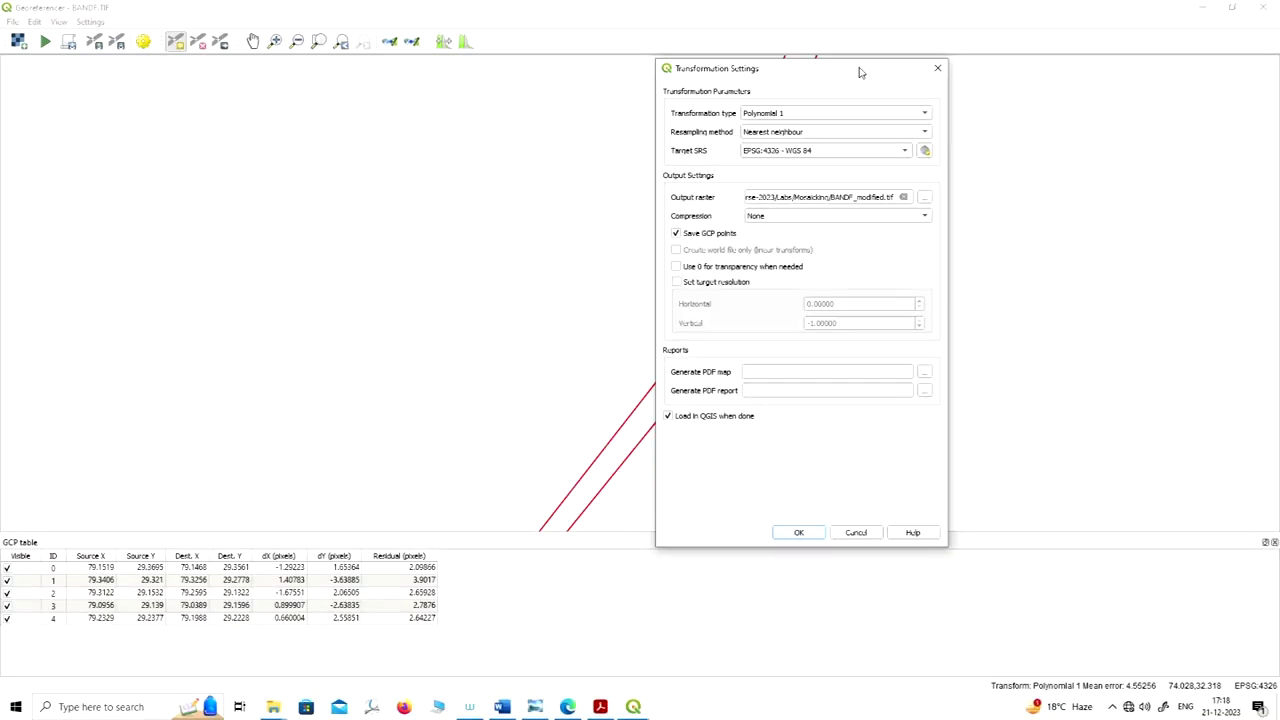
{"action": "left_click_drag", "start_coordinate": [857, 71], "coordinate": [872, 71]}
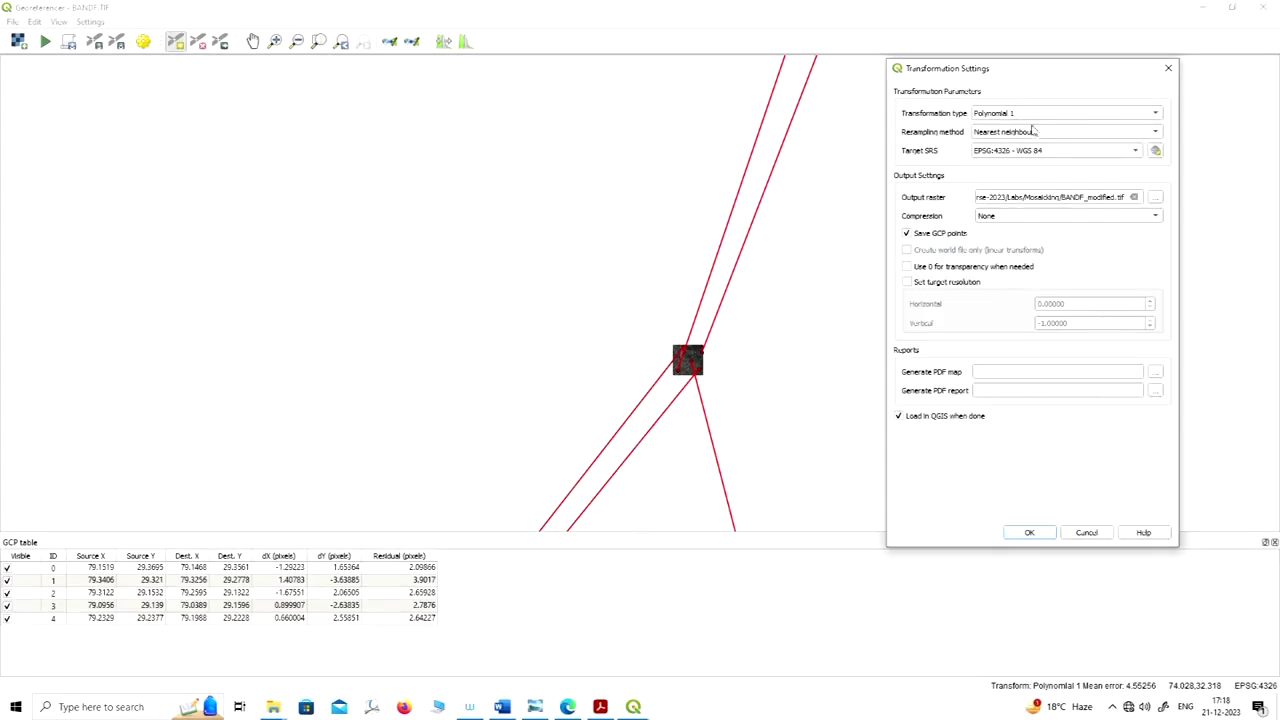
{"action": "left_click_drag", "start_coordinate": [1052, 72], "coordinate": [1030, 56]}
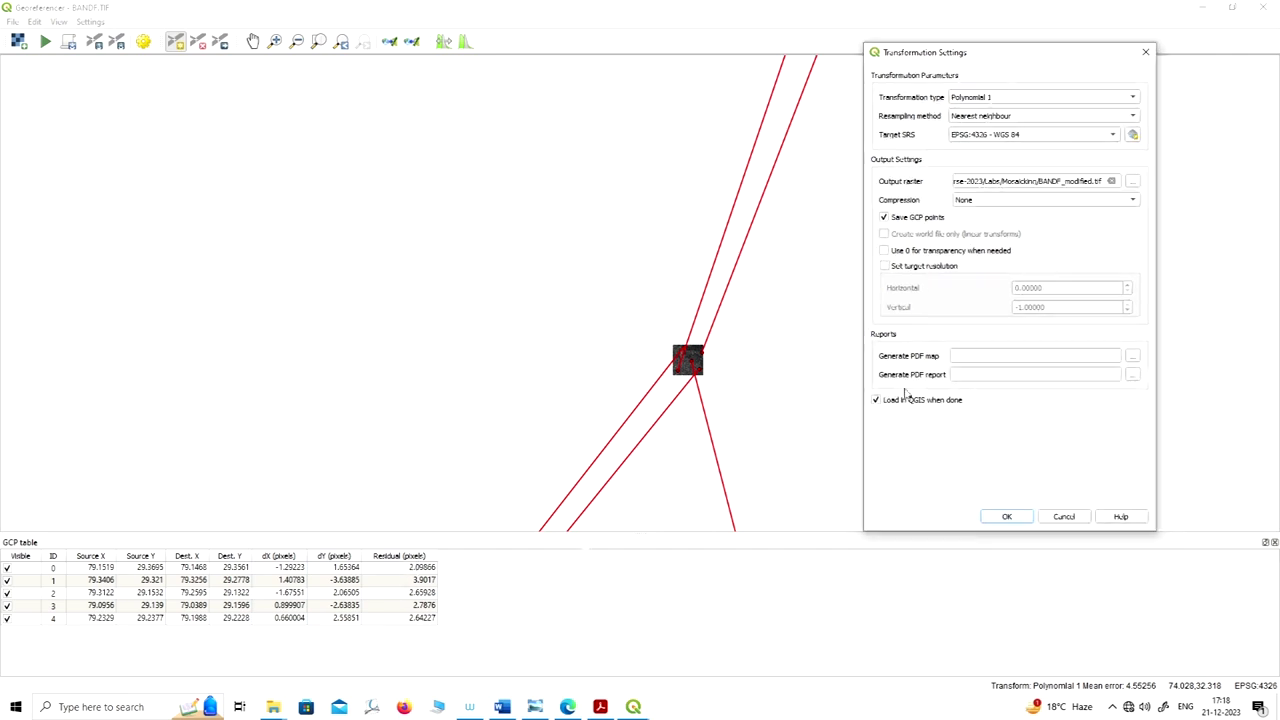
{"action": "left_click", "coordinate": [1019, 524]}
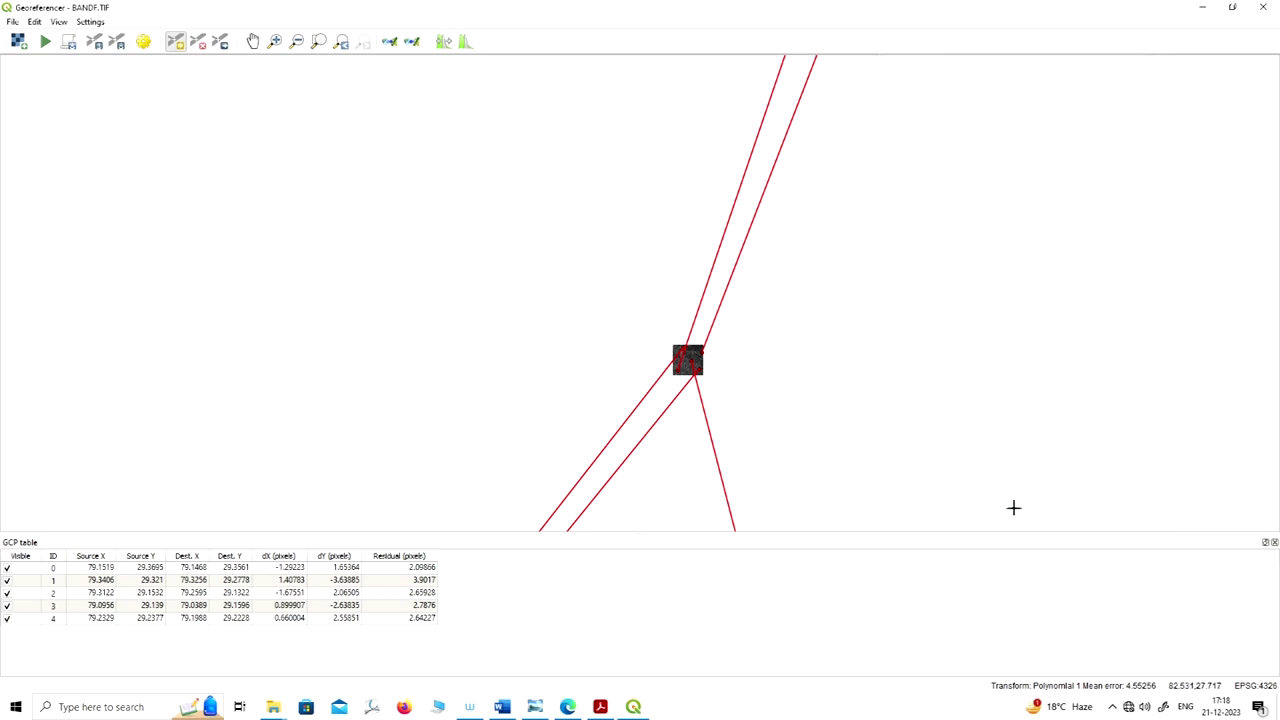
Step: Run the georeferencing of BANDF and show the whole georeferenced raster over Google Satellite in the main map
{"action": "left_click", "coordinate": [45, 43]}
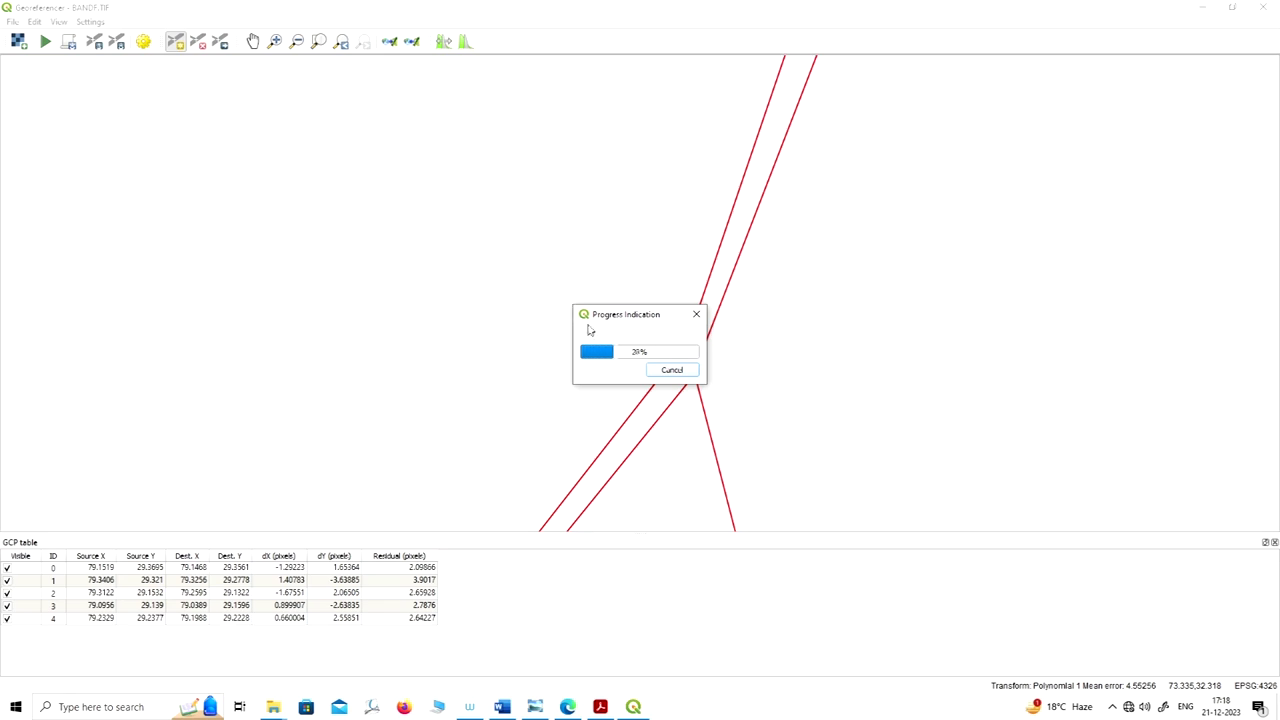
{"action": "left_click_drag", "start_coordinate": [627, 318], "coordinate": [701, 208]}
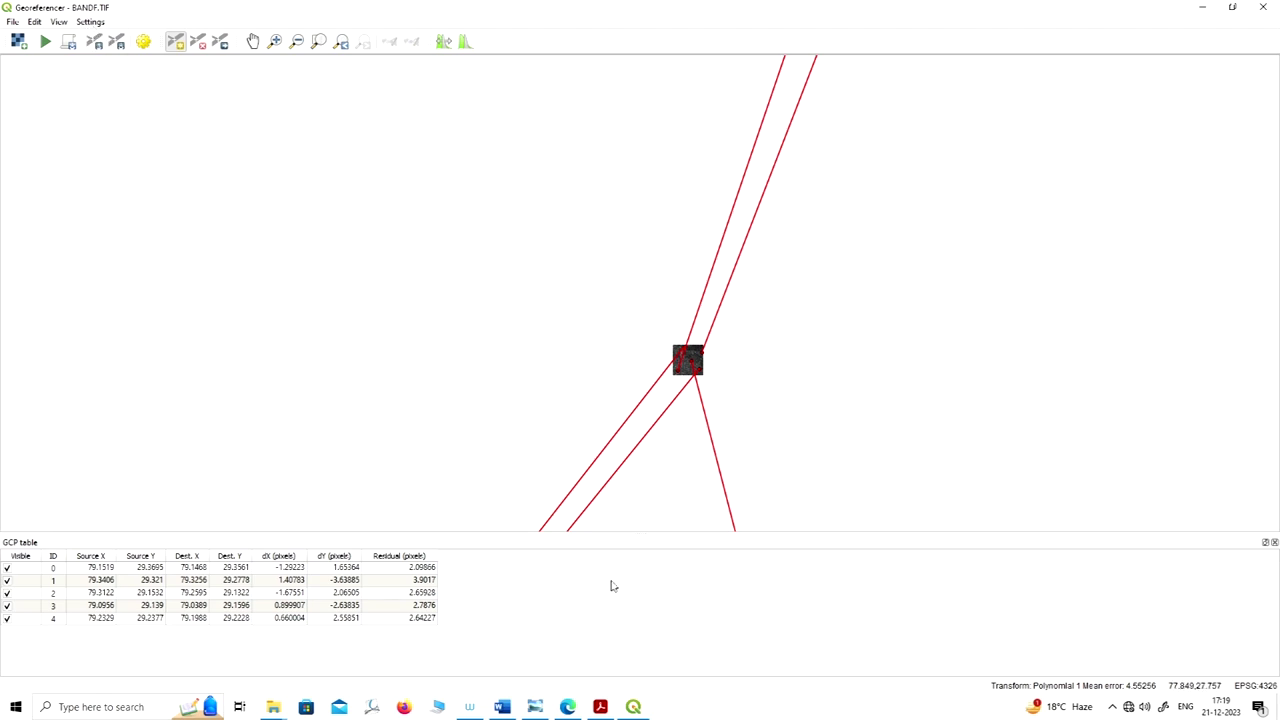
{"action": "left_click", "coordinate": [1200, 8]}
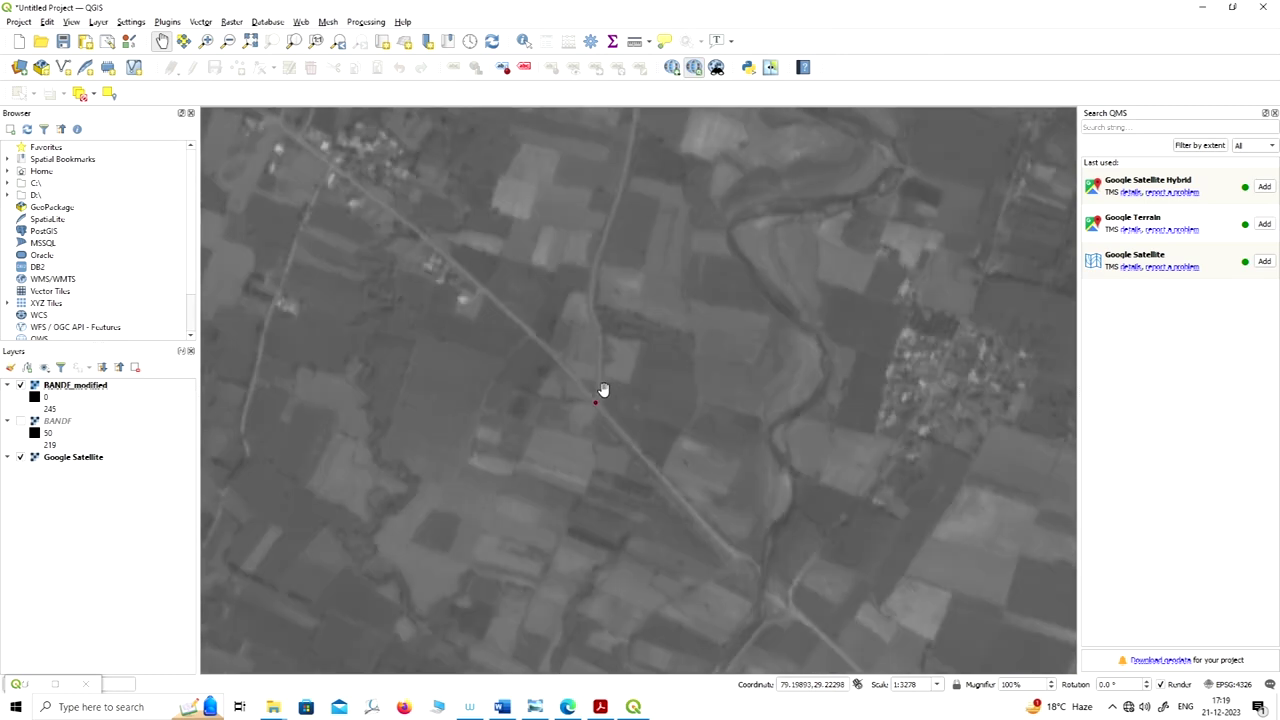
{"action": "scroll", "coordinate": [604, 390], "scroll_direction": "down", "scroll_amount": 6}
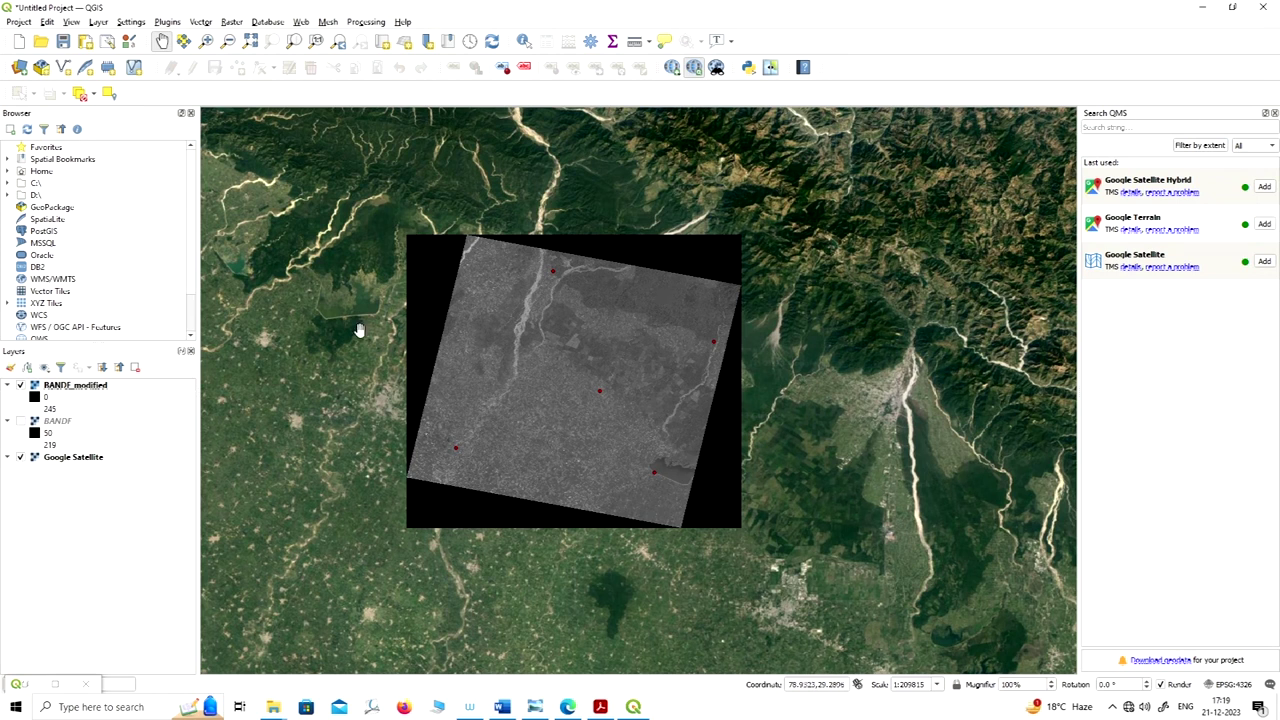
Step: Swipe the BANDF_modified layer over Google Satellite to check how the rivers and the lake line up
{"action": "left_click", "coordinate": [770, 68]}
{"action": "left_click_drag", "start_coordinate": [774, 457], "coordinate": [708, 426]}
{"action": "scroll", "coordinate": [680, 425], "scroll_direction": "up", "scroll_amount": 1}
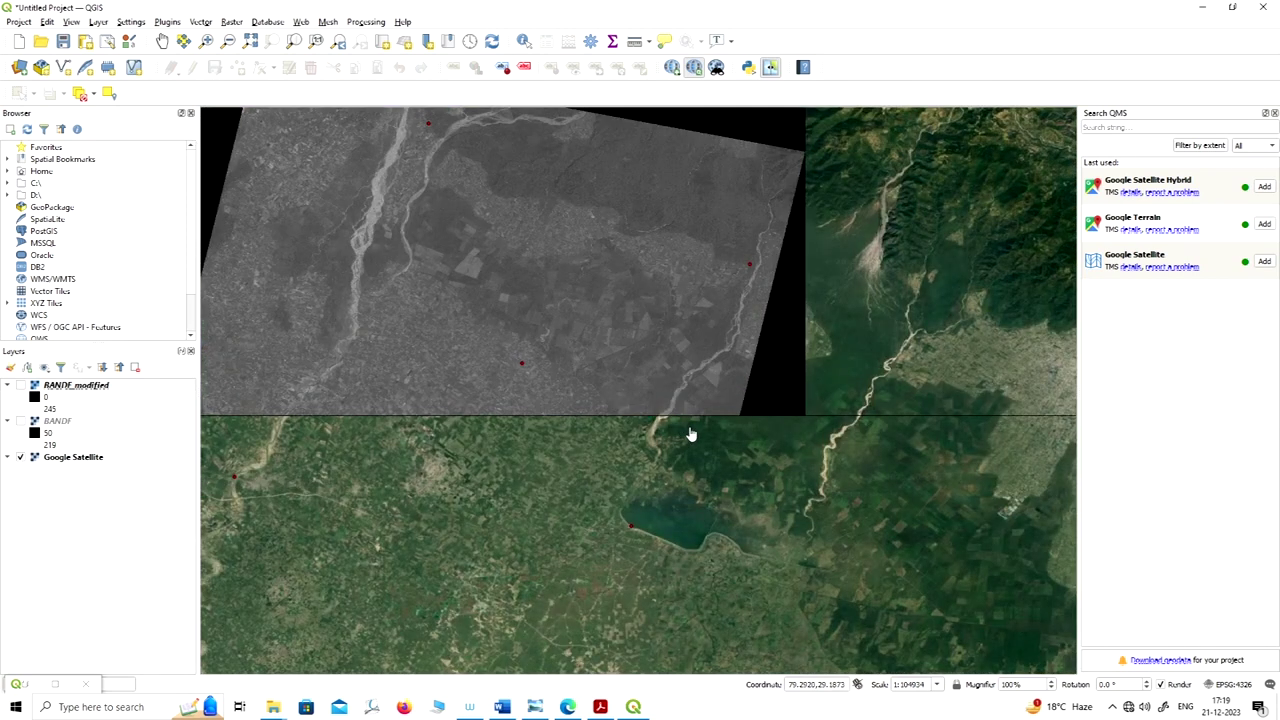
{"action": "scroll", "coordinate": [690, 434], "scroll_direction": "up", "scroll_amount": 1}
{"action": "left_click_drag", "start_coordinate": [694, 434], "coordinate": [1045, 308]}
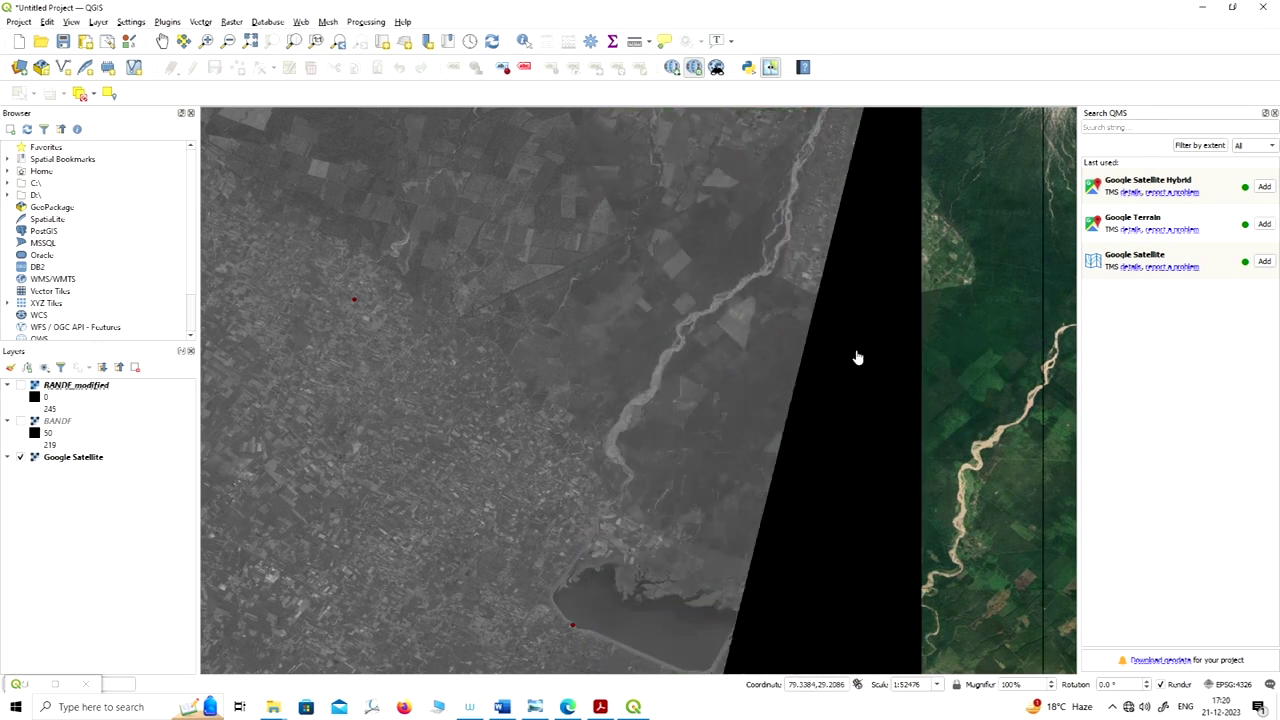